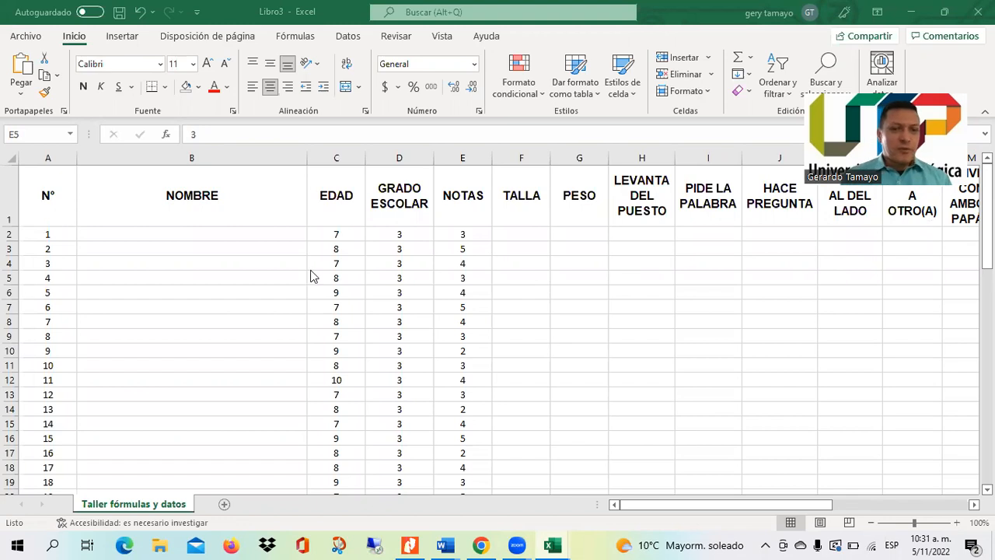
Examine the numbered student records in the N° column, from the first row through number 20 and back.
scroll(311, 275, "up", 3, "ctrl")
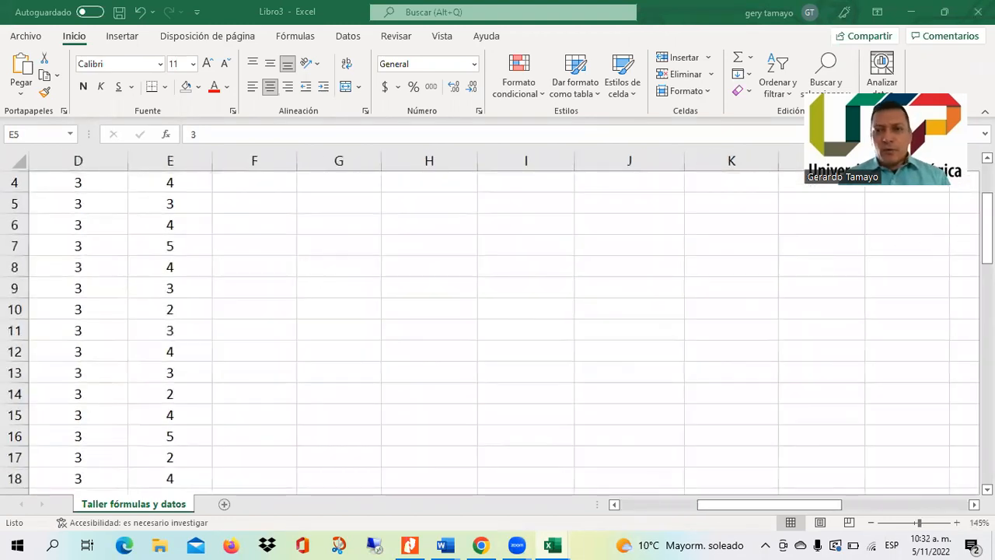
left_click_drag(988, 230, 988, 201)
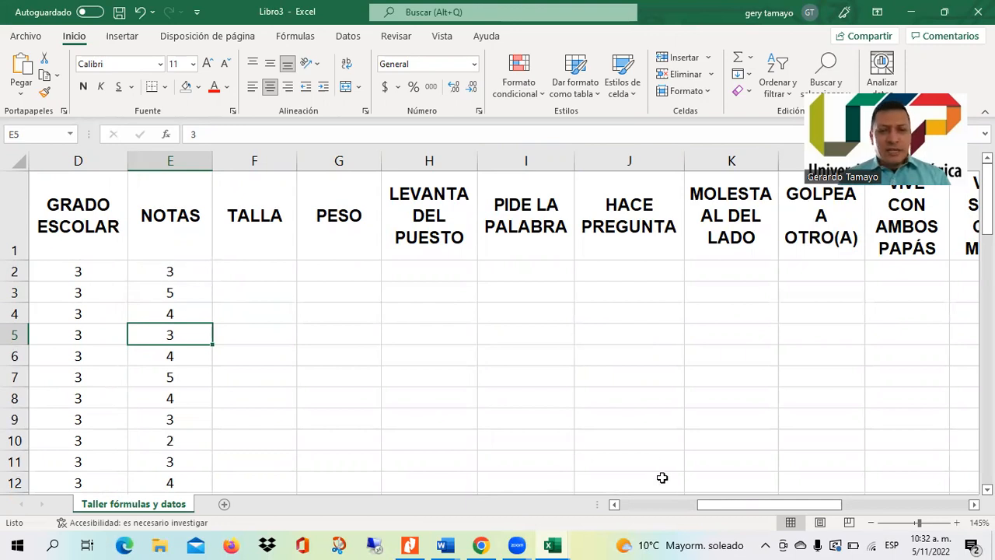
left_click(643, 505)
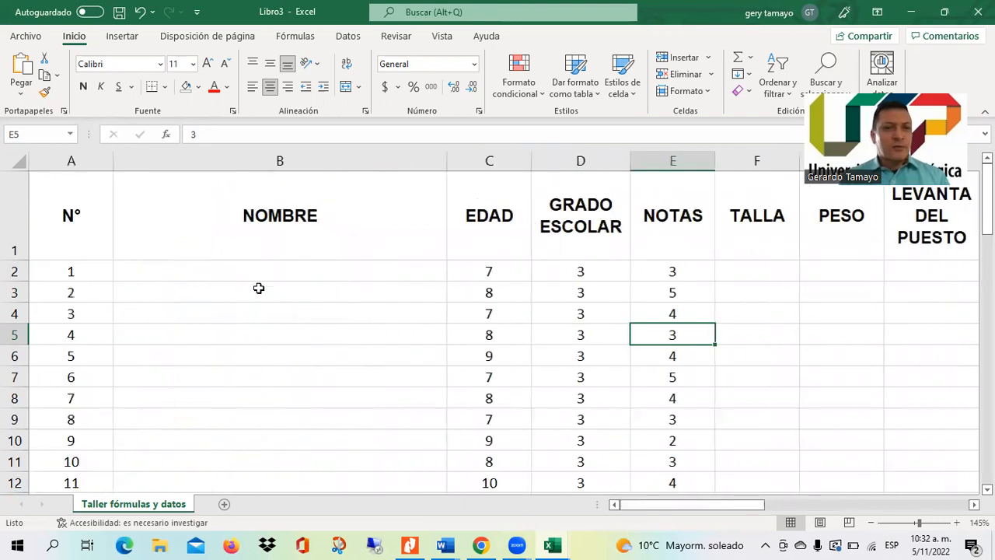
left_click(89, 273)
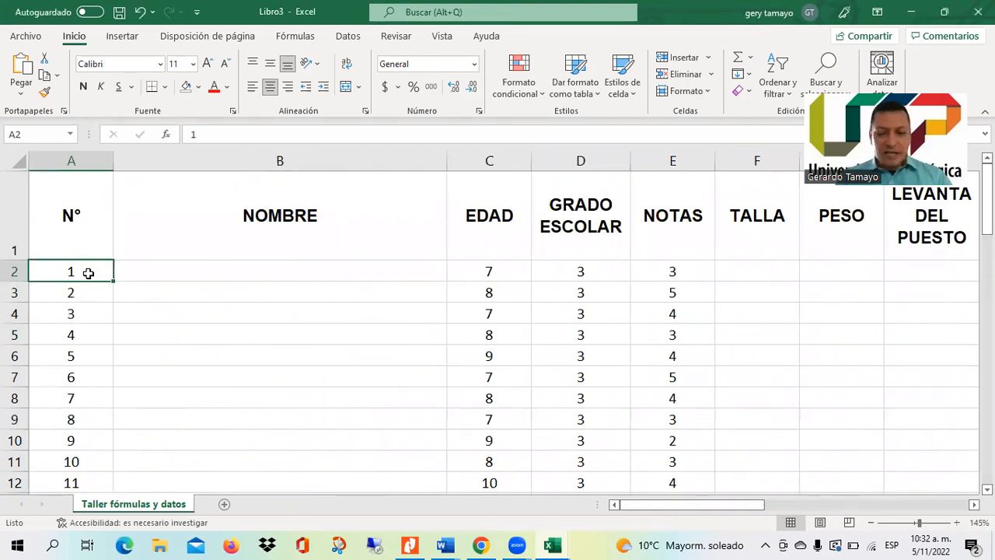
key("Down")
key("Down")
key("Down")
key("Down")
key("Down")
key("Down")
key("Down")
key("Down")
key("Down")
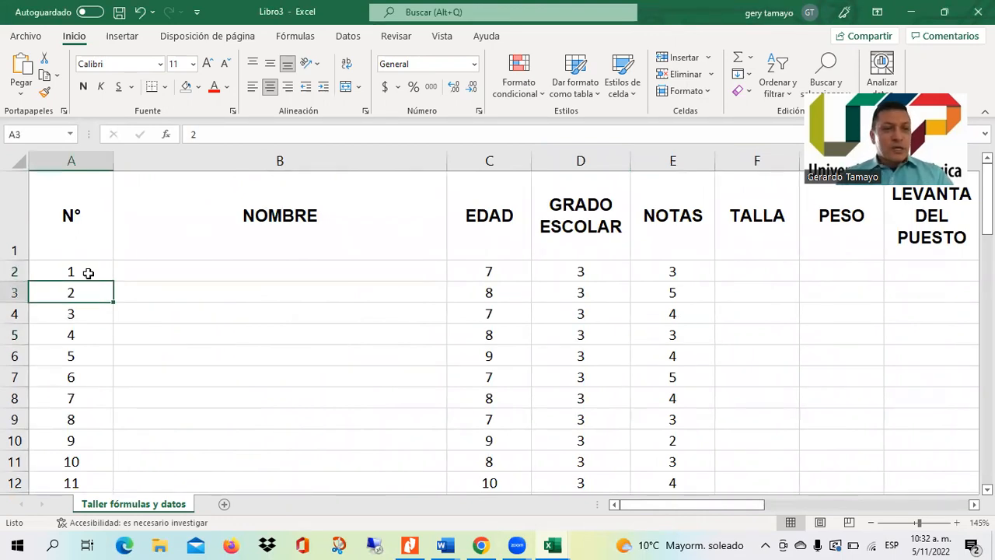
key("Down")
key("Down")
key("Down")
key("Down")
key("Down")
key("Down")
key("Down")
key("Down")
key("Down")
key("Down")
key("Down")
key("Down")
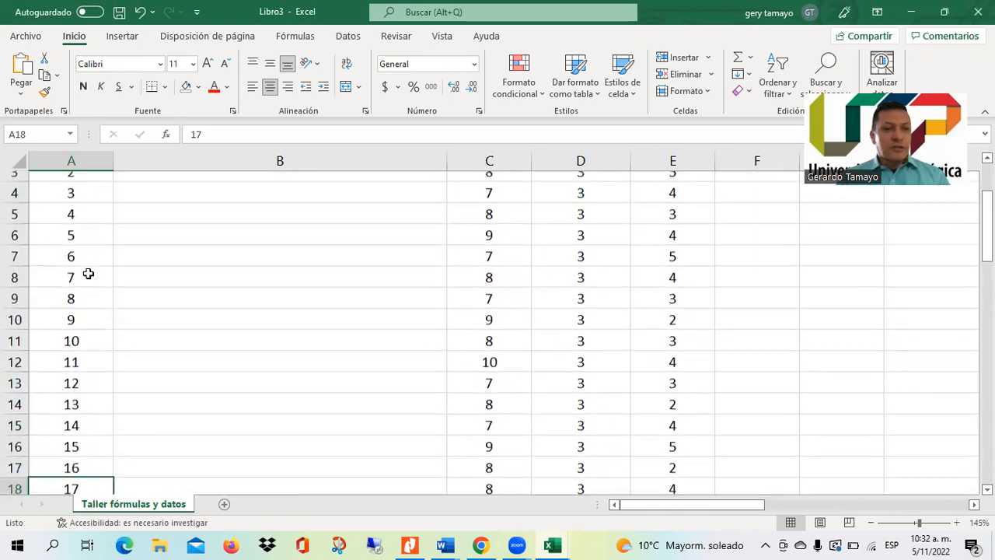
key("Up")
key("Up")
key("Up")
key("Down")
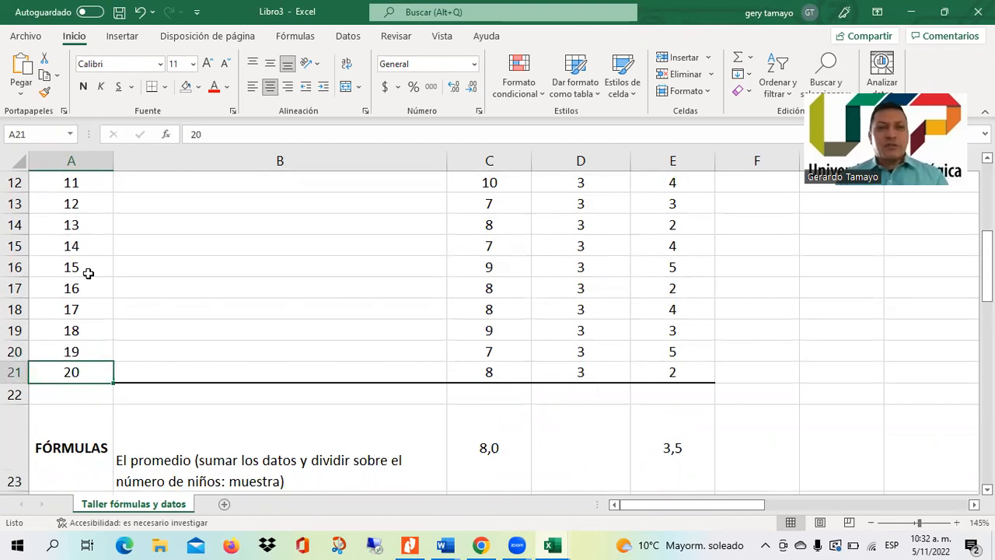
key("Up")
key("Up")
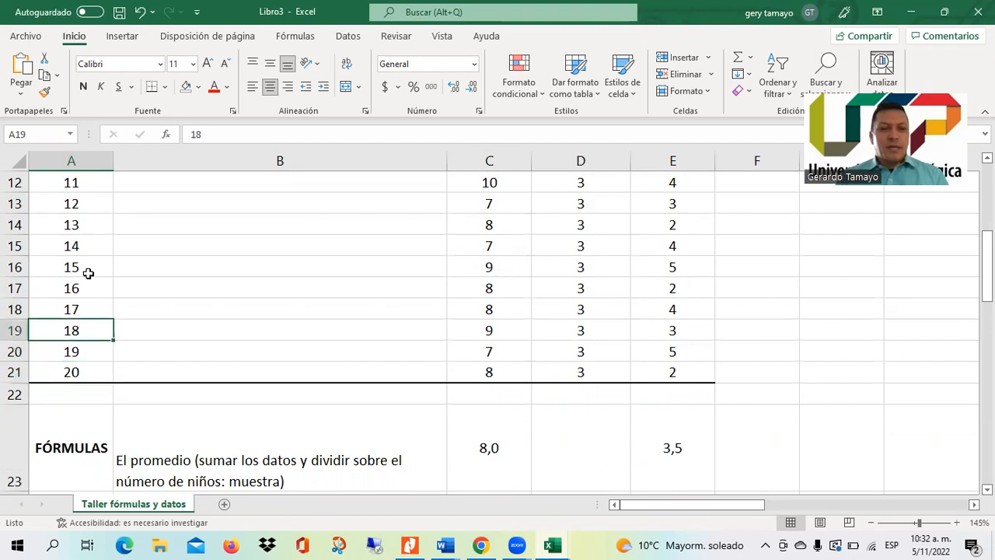
key("Up")
key("Up")
key("Up")
key("Up")
key("Up")
key("Up")
key("Up")
key("Up")
key("Up")
key("Up")
key("Up")
key("Up")
key("Up")
key("Up")
key("Up")
key("Up")
key("Up")
key("Up")
key("Down")
Examine the column headings in row 1, from NOMBRE across the grades, behaviour, family and housing variables.
key("Right")
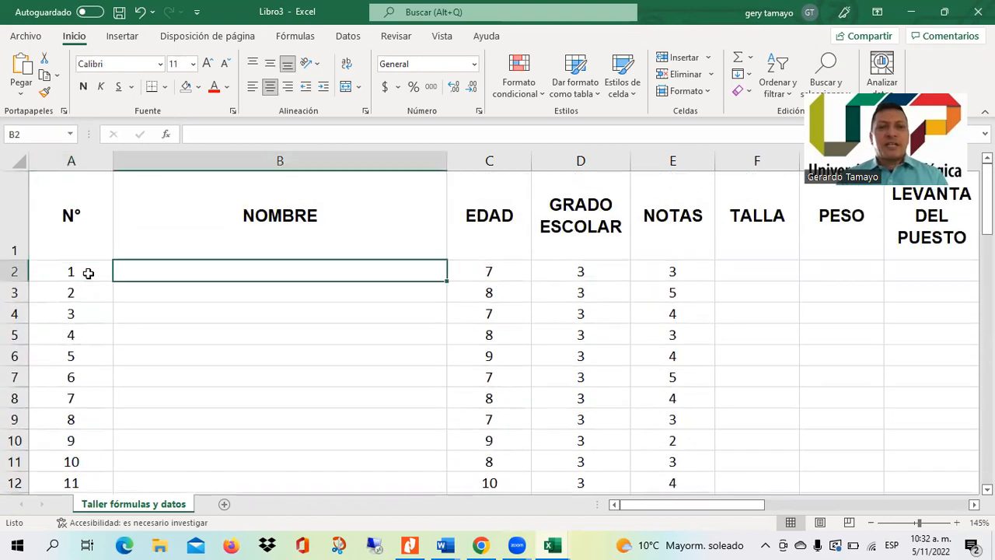
key("Up")
key("Right")
key("Right")
key("Right")
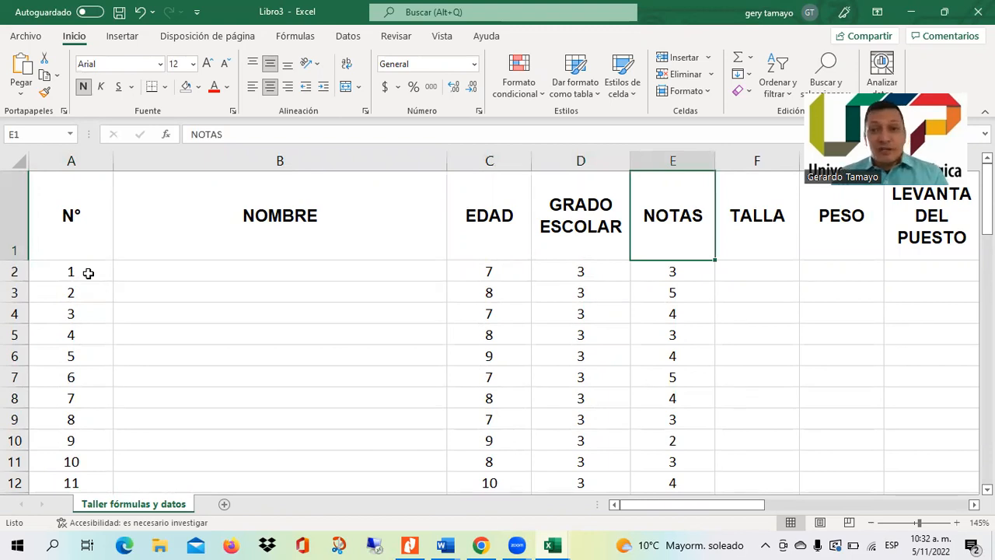
key("Right")
key("Right")
key("Right")
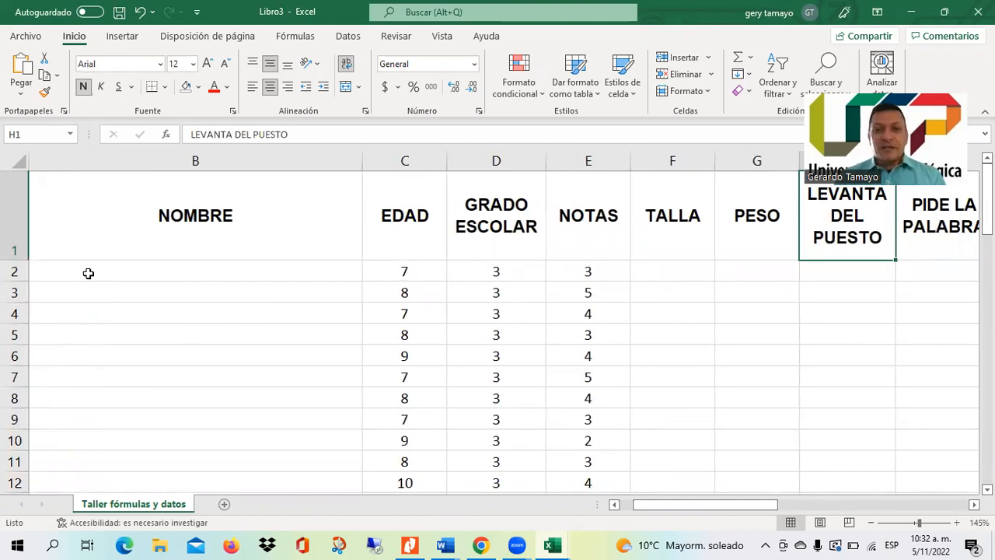
key("Right")
key("Left")
key("Left")
key("Left")
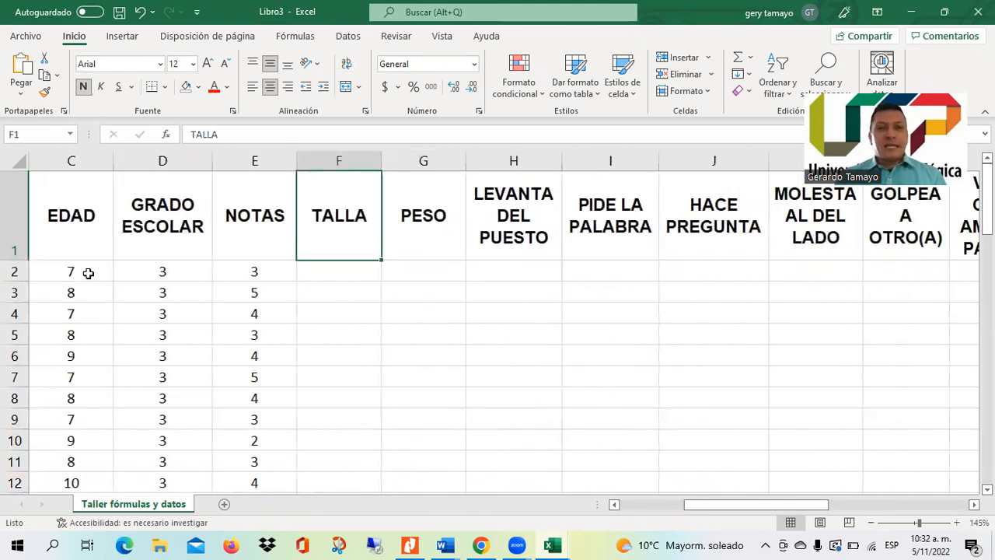
key("Right")
key("Right")
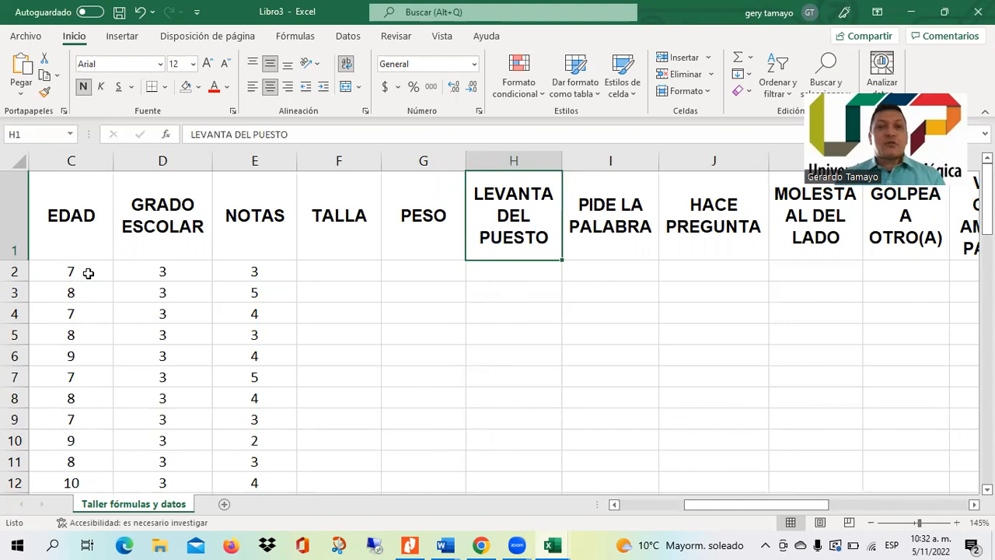
key("Right")
key("Right")
key("Right")
key("Right")
key("Right")
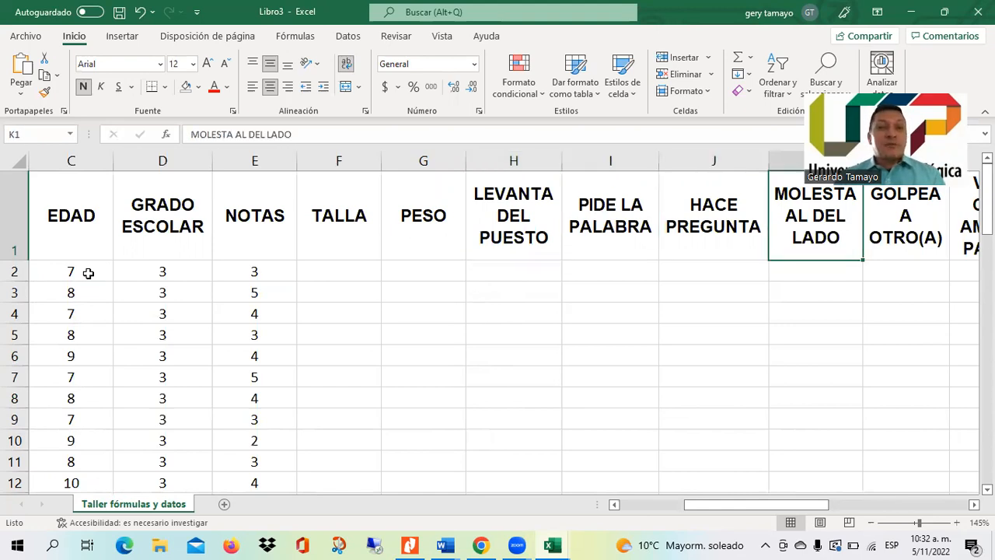
key("Right")
key("Right")
key("Right")
key("Left")
key("Left")
key("Left")
key("Left")
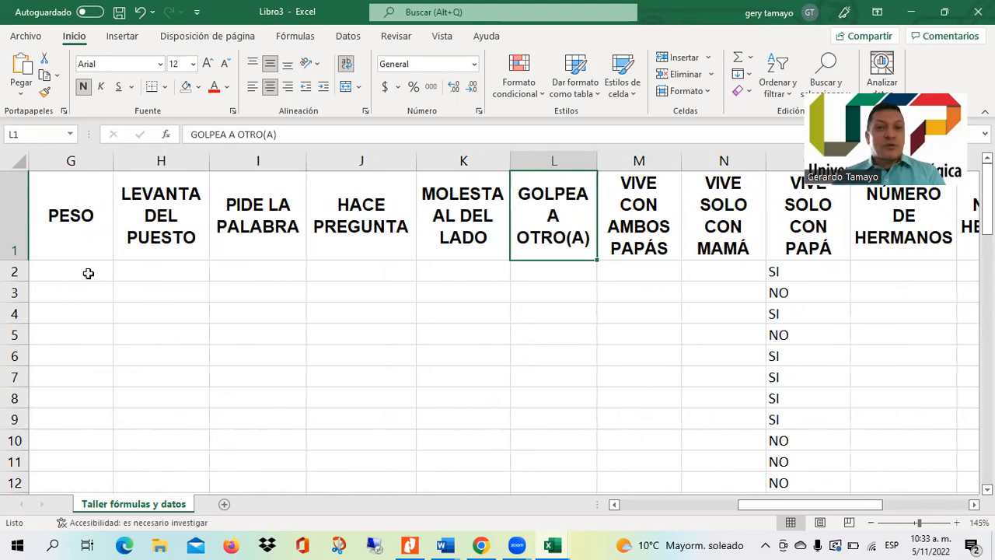
key("Right")
key("Right")
key("Right")
key("Right")
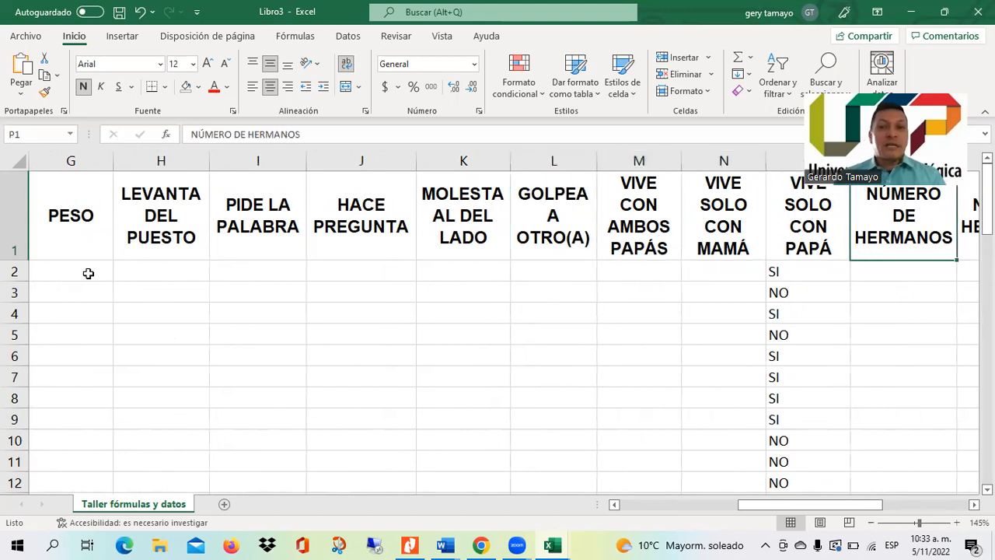
key("Right")
key("Right")
key("Right")
key("Right")
key("Right")
Examine the first column down to the FÓRMULAS and Contar.si explanations below the student records.
key("Left")
key("Left")
key("Left")
key("Left")
key("Left")
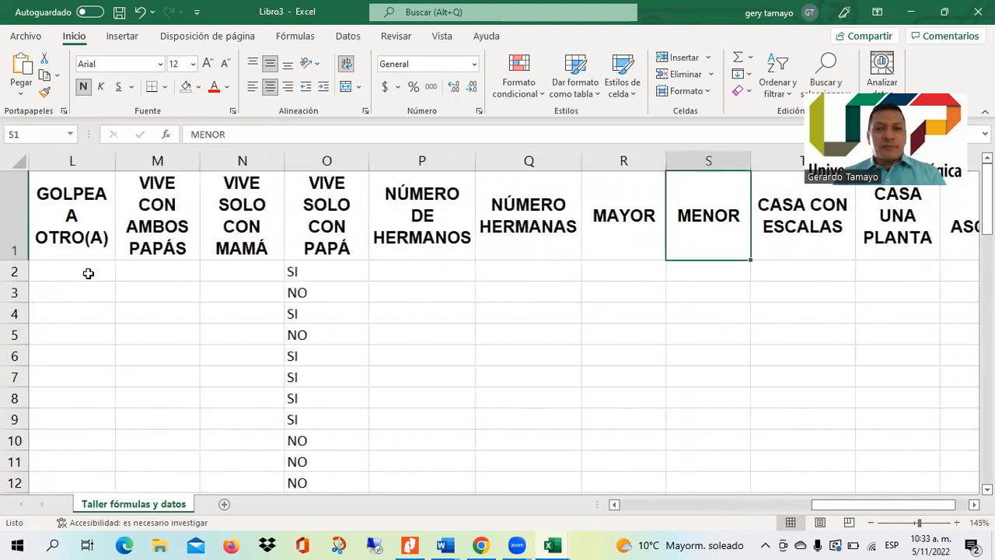
key("Left")
key("Left")
key("Left")
key("Left")
key("Left")
key("Left")
key("Left")
key("Left")
key("Left")
key("Left")
key("Left")
key("Left")
key("Left")
key("Left")
key("Left")
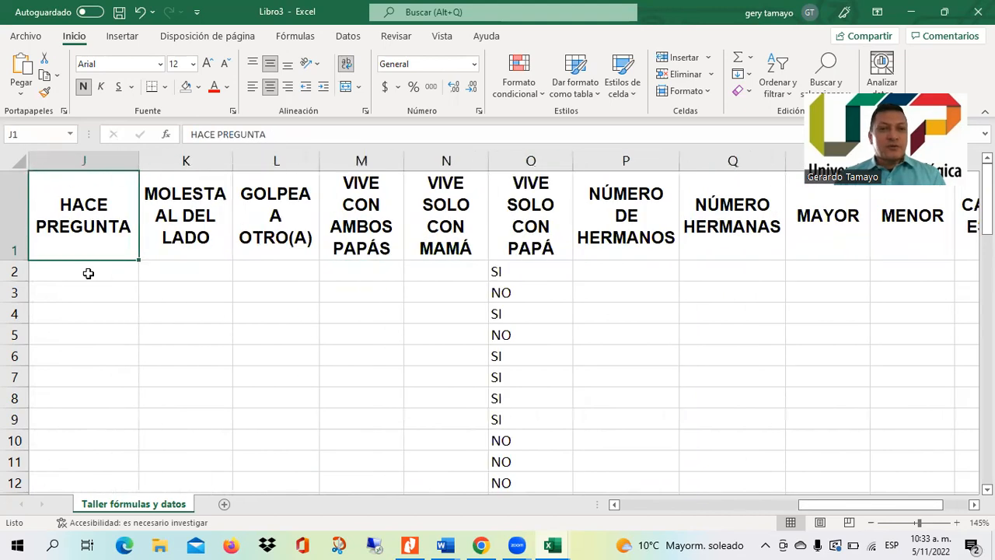
key("Down")
key("Down")
key("Down")
key("Down")
key("Down")
key("Down")
key("Down")
key("Down")
key("Down")
key("Down")
key("Down")
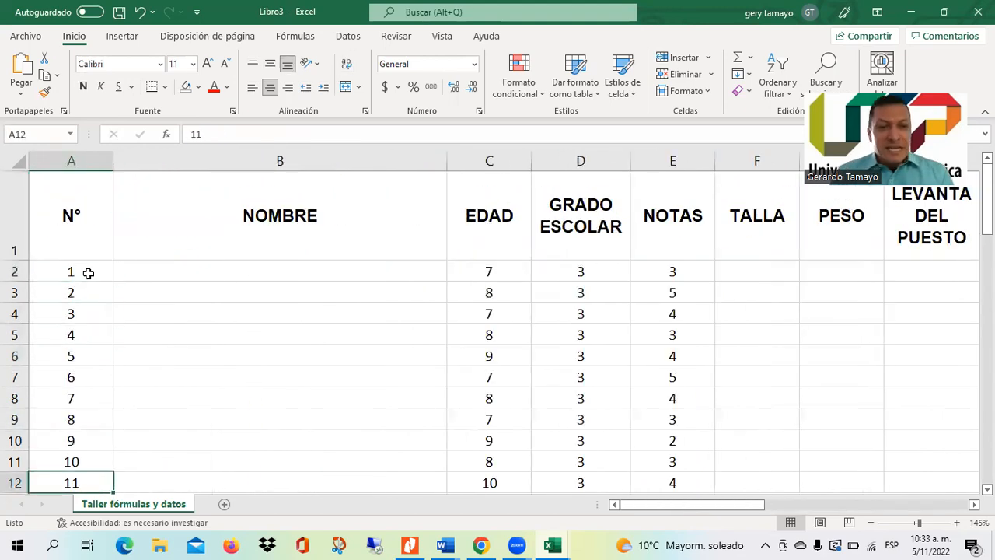
key("Down")
key("Down")
key("Down")
key("Down")
key("Down")
key("Down")
key("Down")
key("Down")
key("Down")
key("Down")
key("Down")
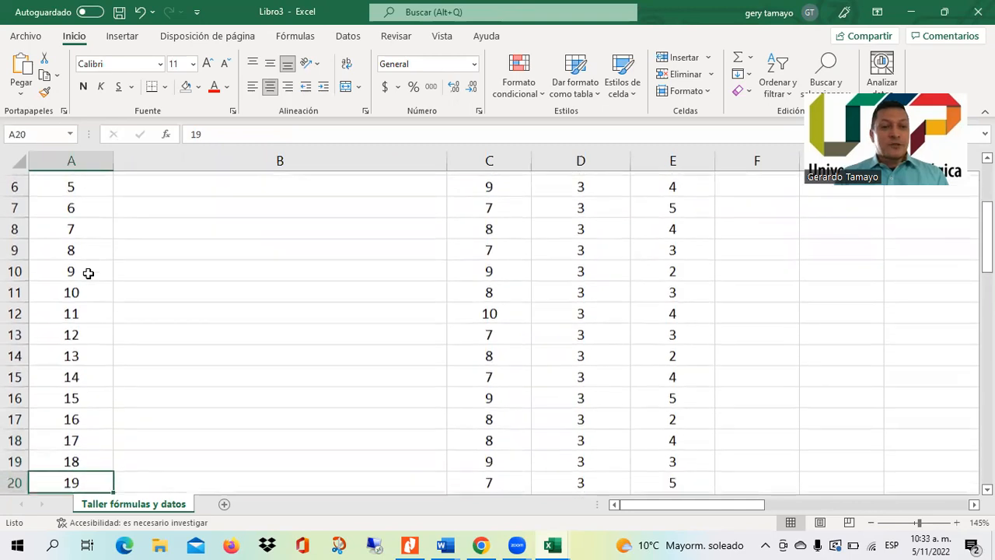
key("Down")
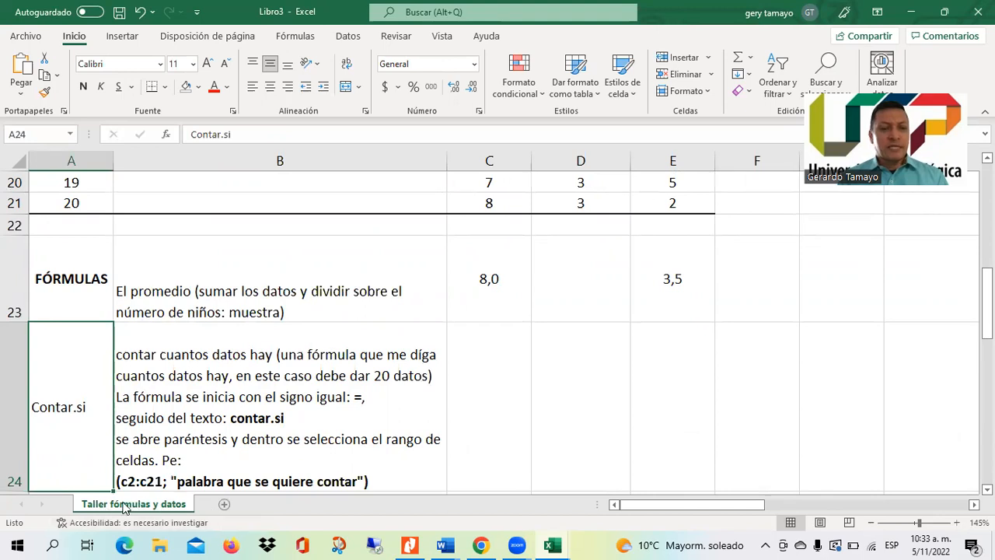
Add a new worksheet and enter 1 in cell B3 and 2 in cell B4.
left_click(222, 504)
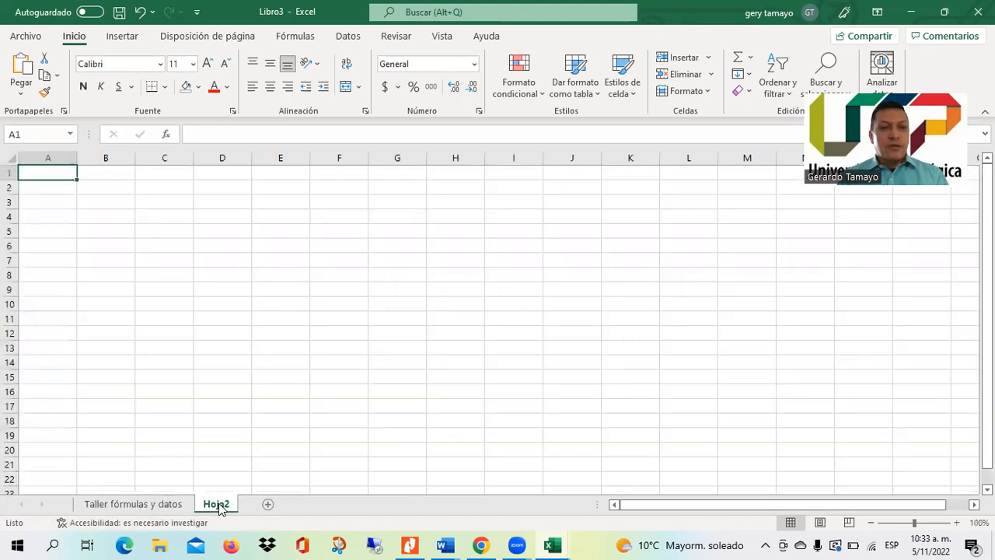
left_click(95, 203)
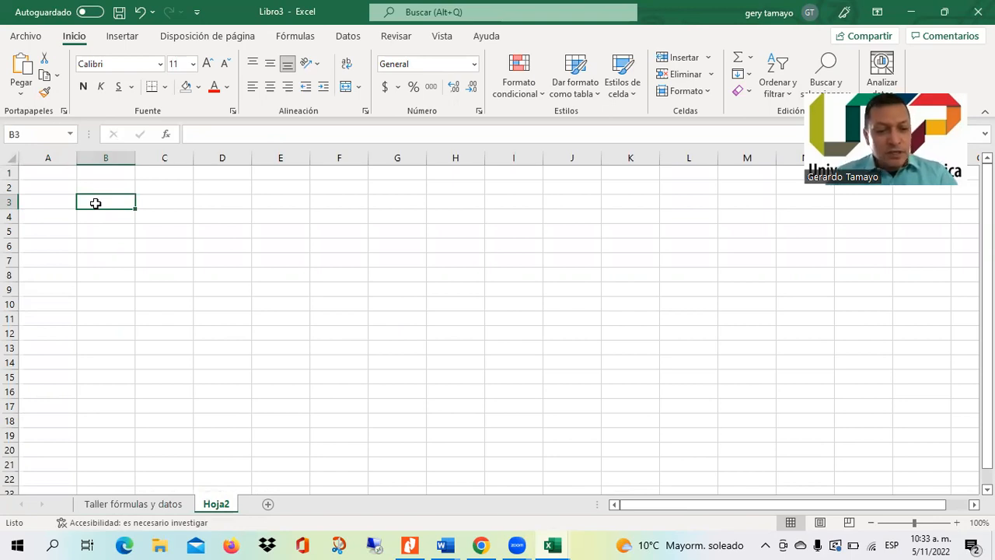
type("1")
key("Return")
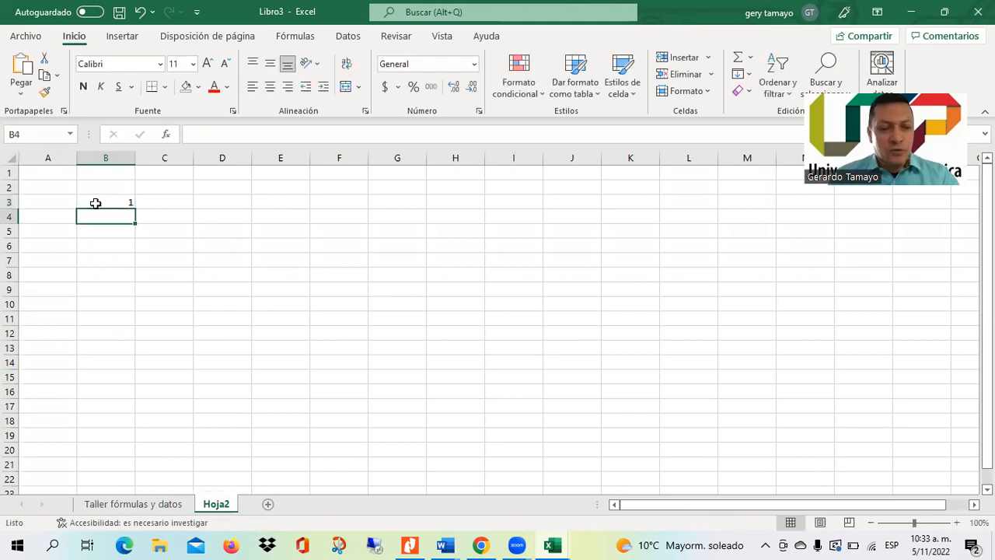
type("2")
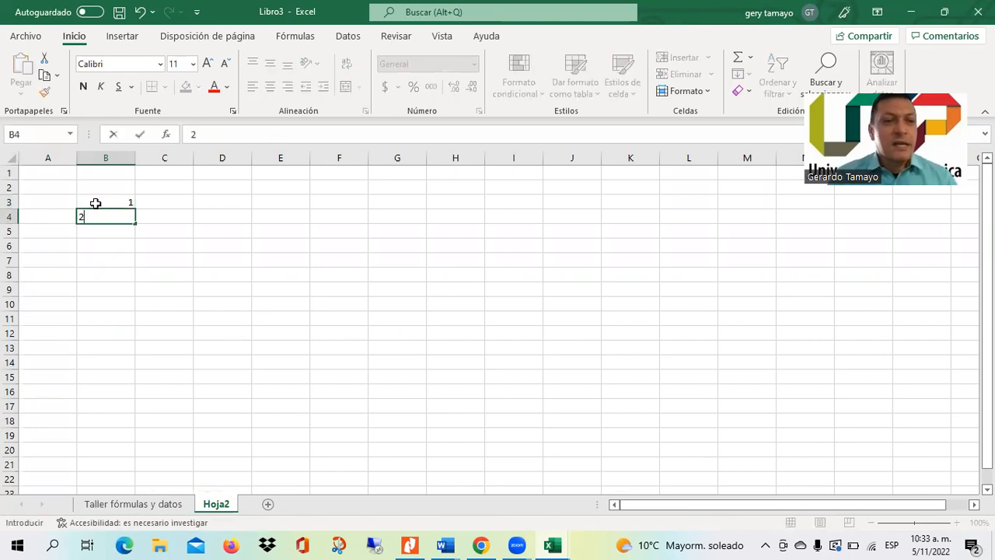
key("Return")
Extend the number series from B3:B4 down to 15 in cell B17 with AutoFill.
key("Up")
key("Up")
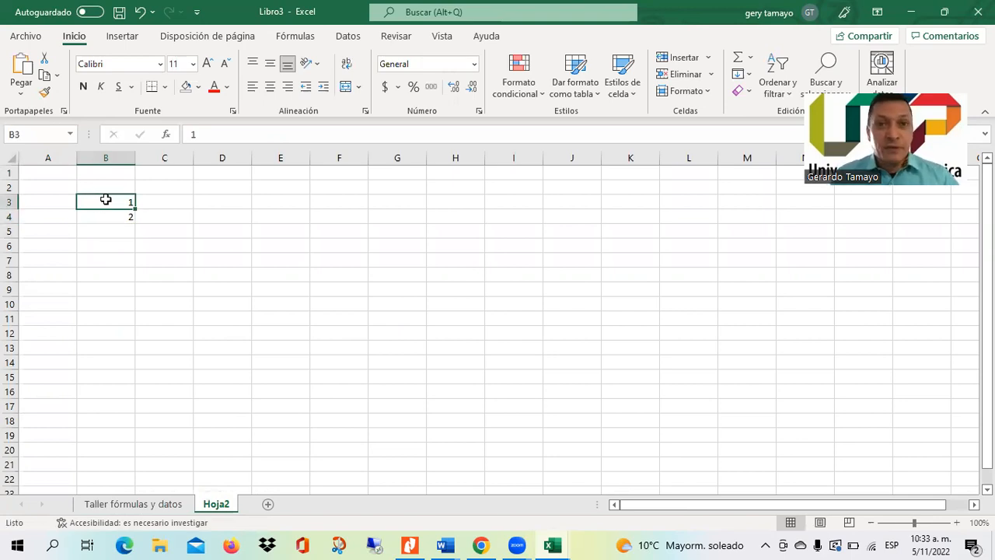
key("shift+Down")
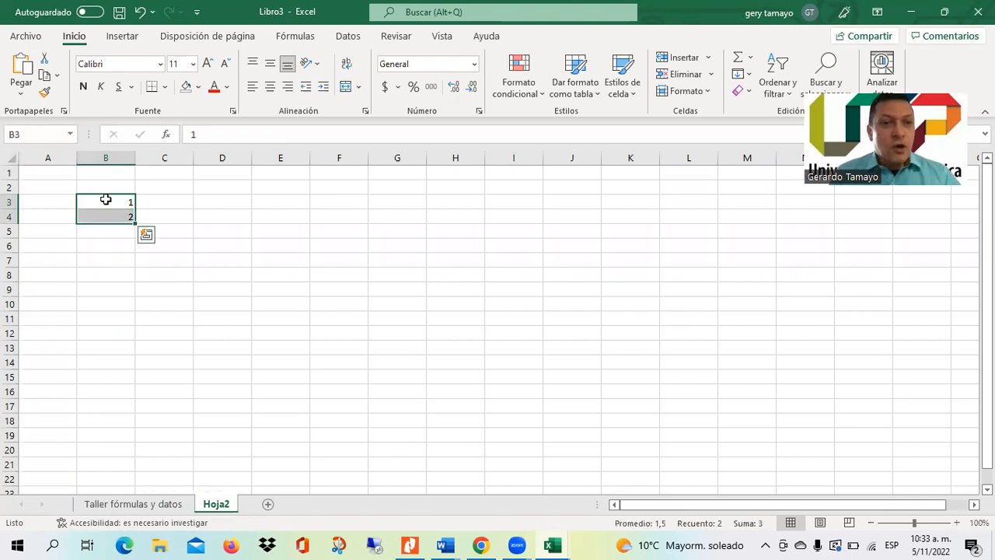
left_click(160, 199)
left_click(116, 202)
left_click_drag(116, 202, 113, 221)
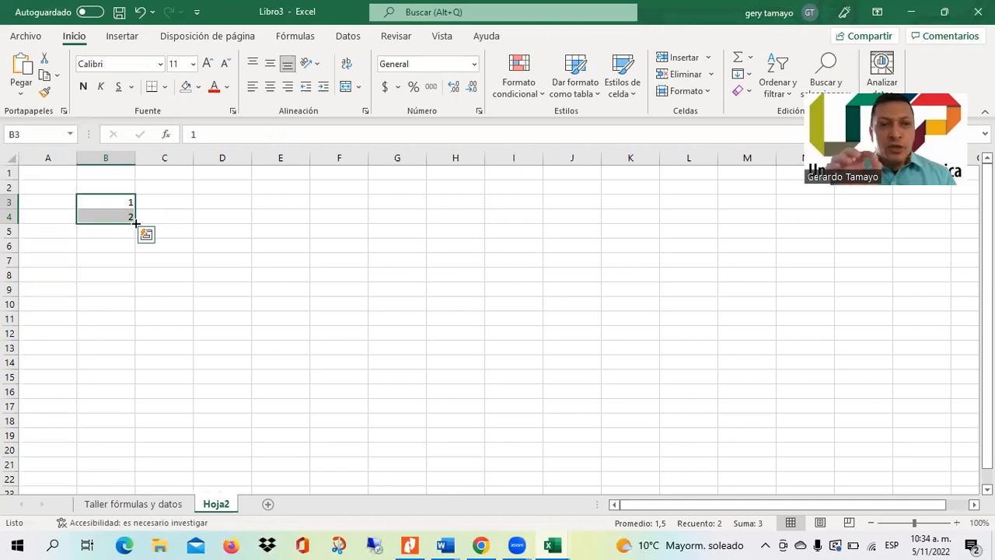
left_click_drag(136, 224, 138, 412)
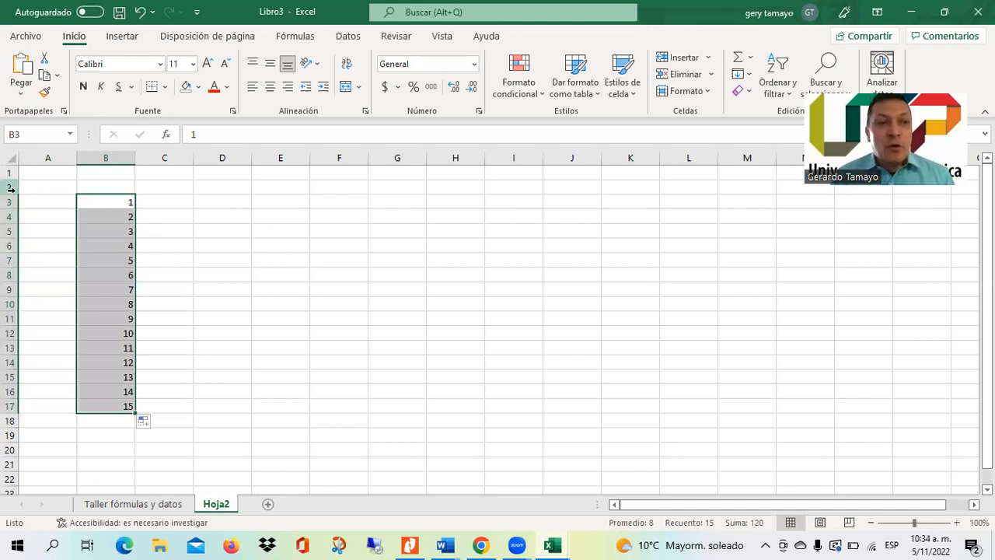
Enter LUNES in cell C2 and MARTES in cell D2 above the number list.
left_click(170, 201)
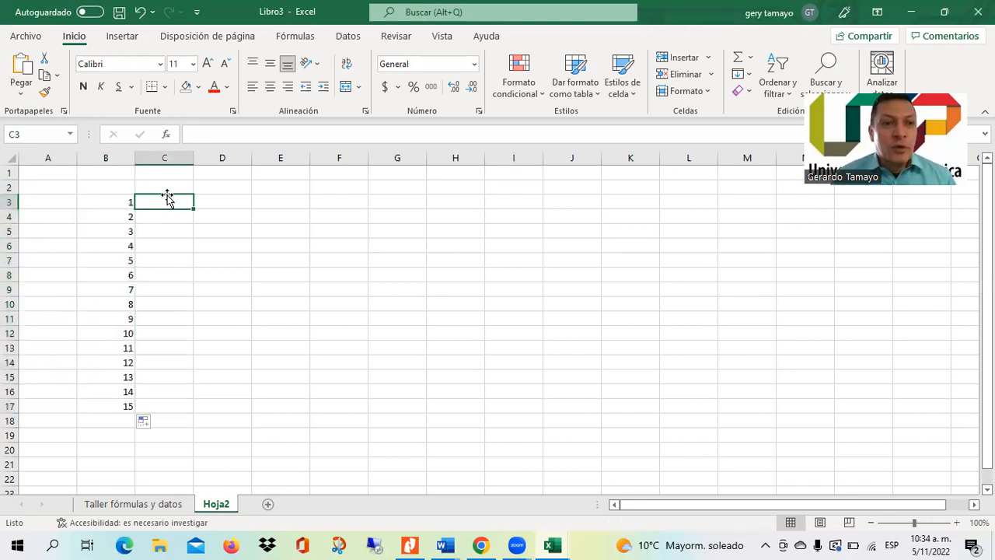
left_click(164, 189)
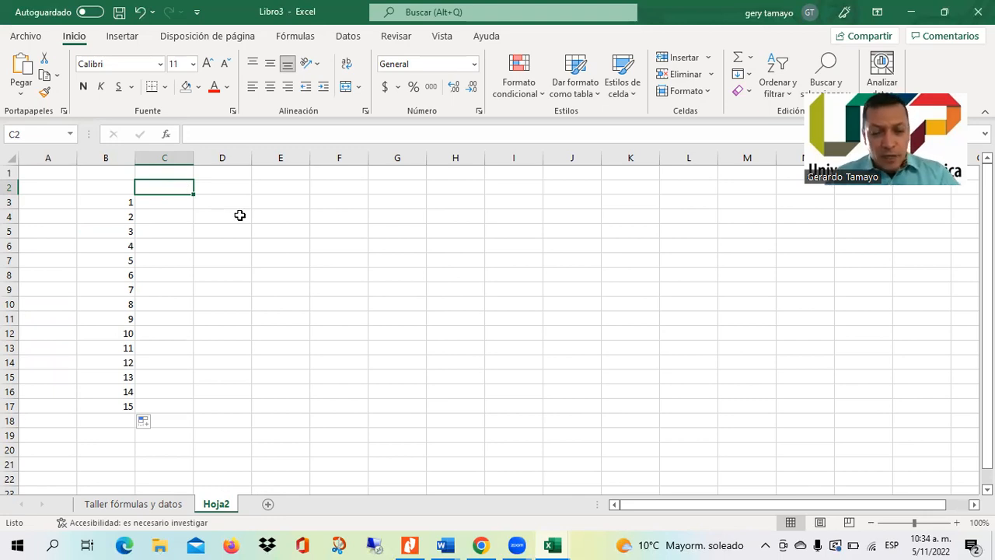
type("LUNES")
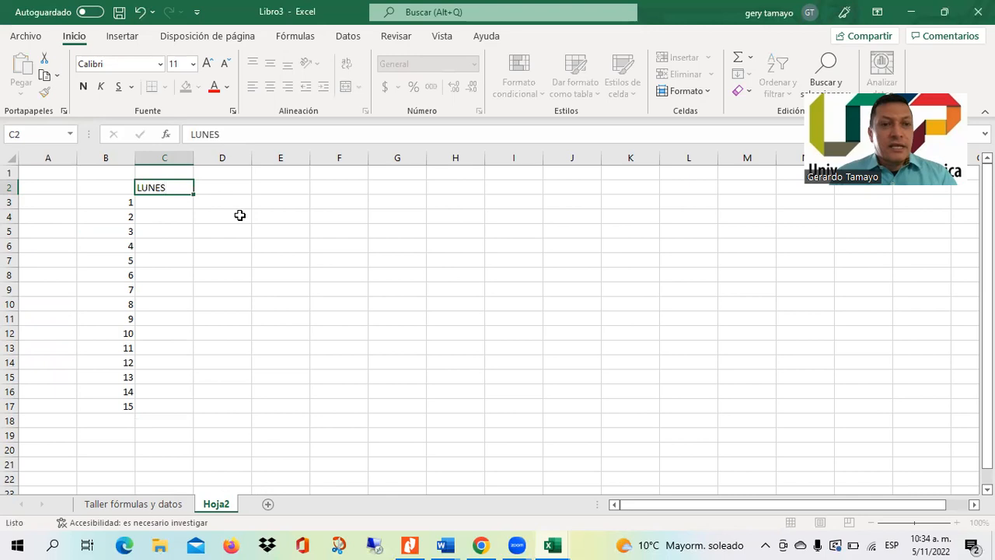
key("Tab")
type("MARTES")
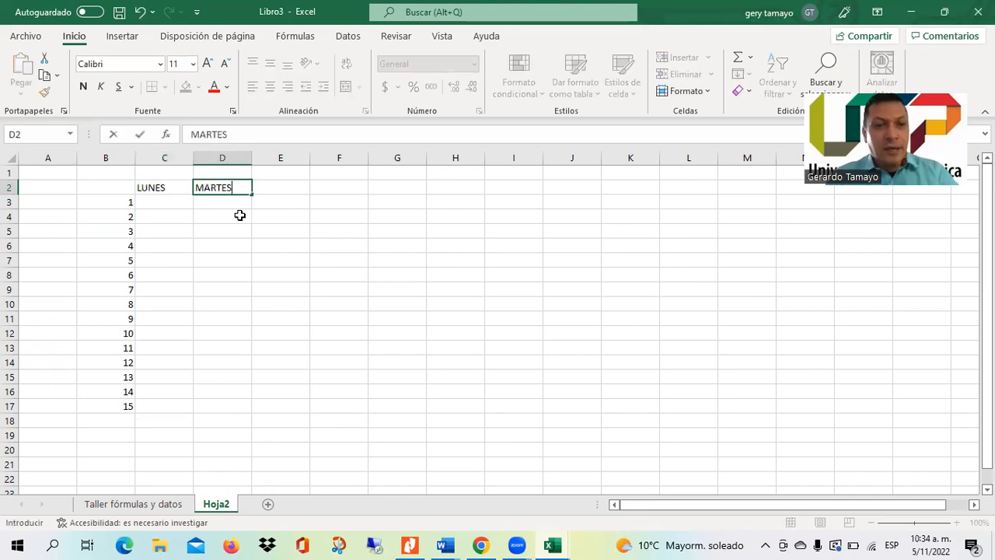
Extend the weekday series from C2:D2 across row 2 to the second MARTES in cell K2 with AutoFill.
key("shift+Tab")
key("shift+Right")
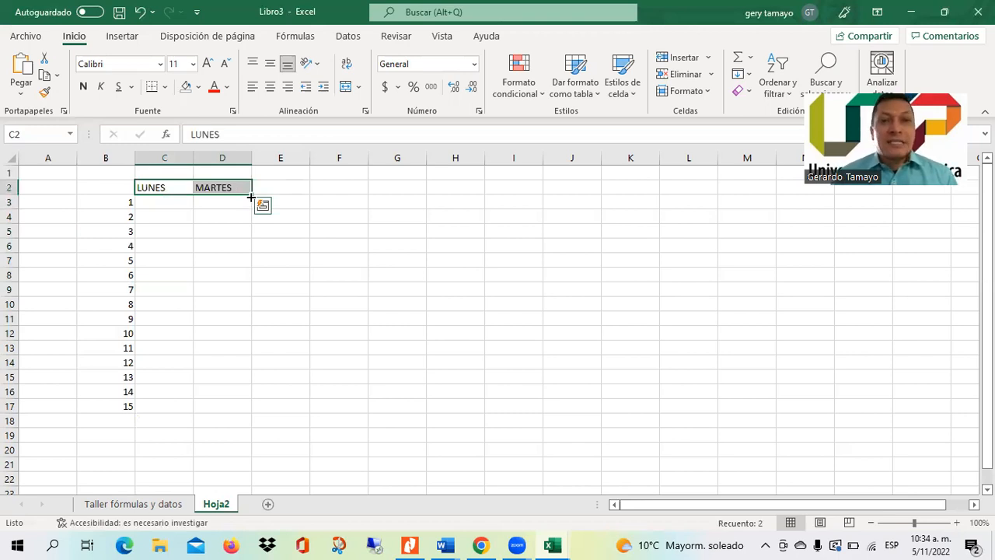
left_click_drag(250, 195, 535, 189)
left_click_drag(542, 188, 643, 187)
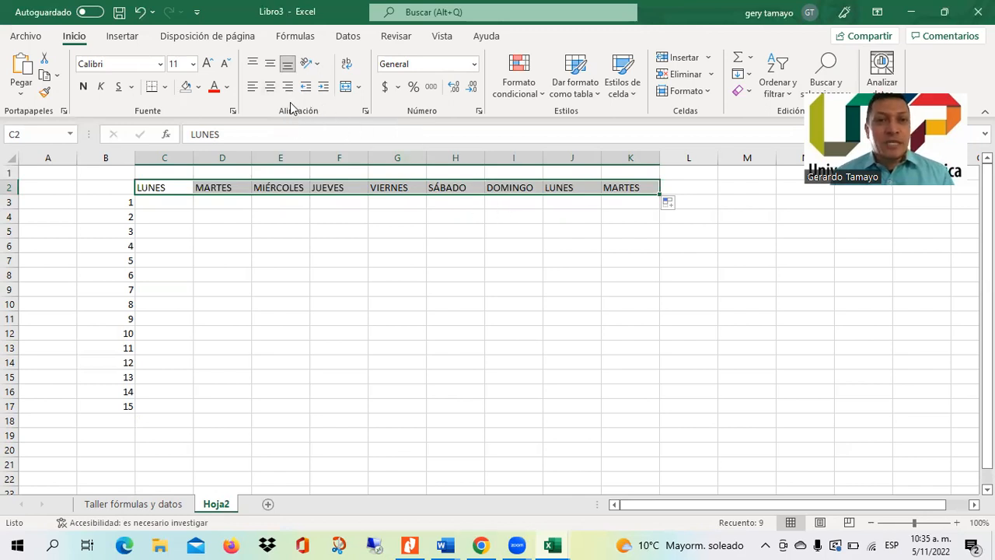
Center the weekday headings in C2:K2 horizontally and vertically, and make row 2 noticeably taller.
left_click(269, 88)
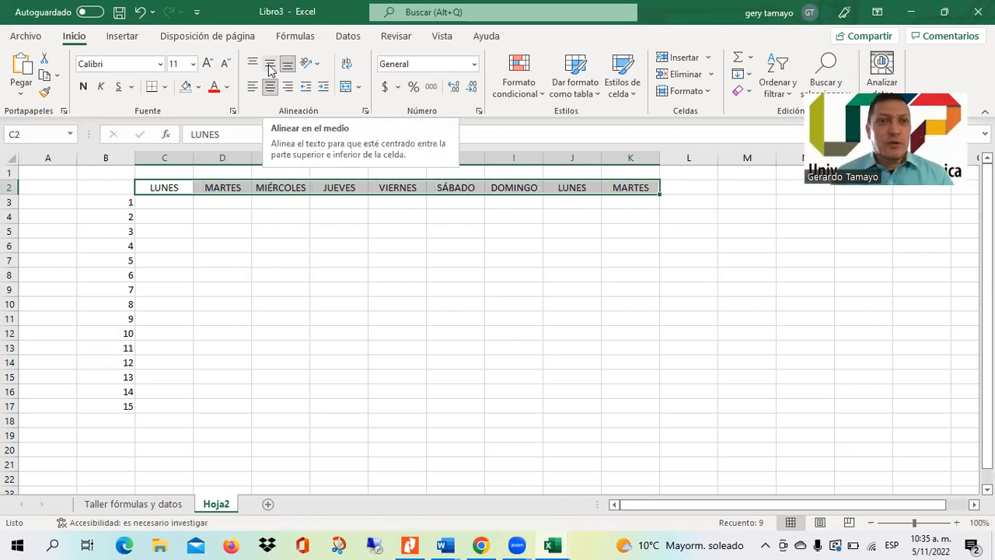
left_click(270, 69)
left_click_drag(11, 195, 11, 222)
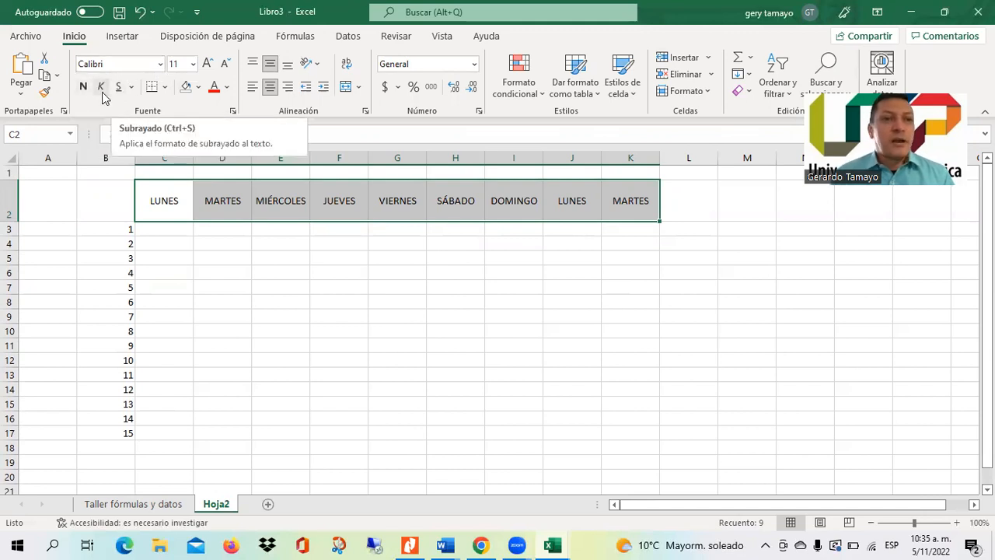
Set the font color of the weekday headings in C2:K2 to Automatic.
left_click(227, 88)
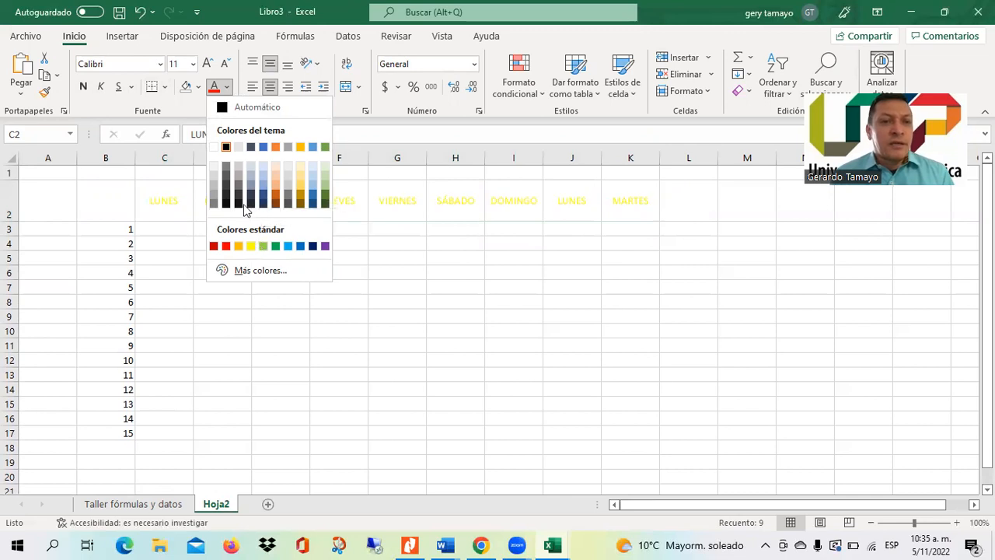
left_click(221, 109)
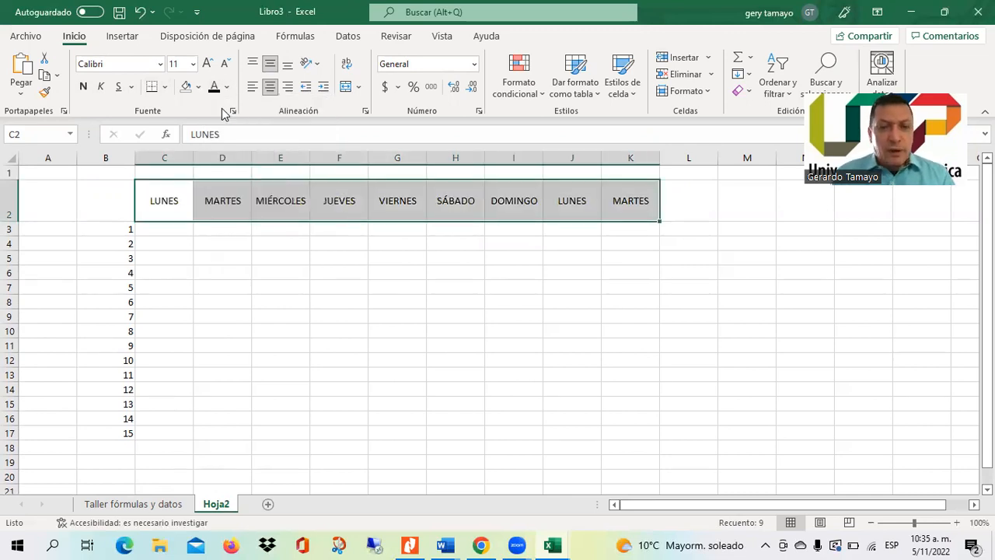
left_click(304, 243)
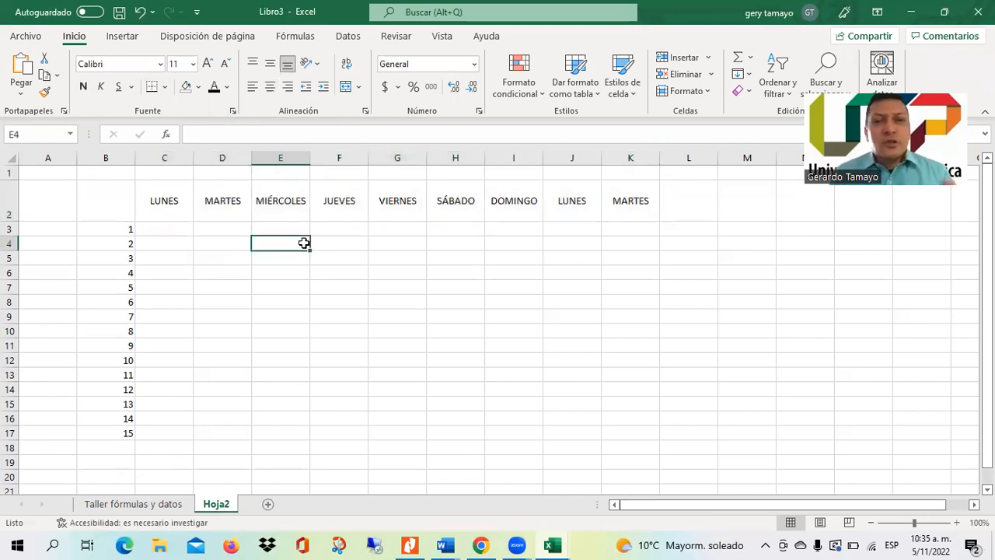
Enter ENERO in cell C3 and FEBRERO in cell D3 below the weekday headings.
left_click(184, 229)
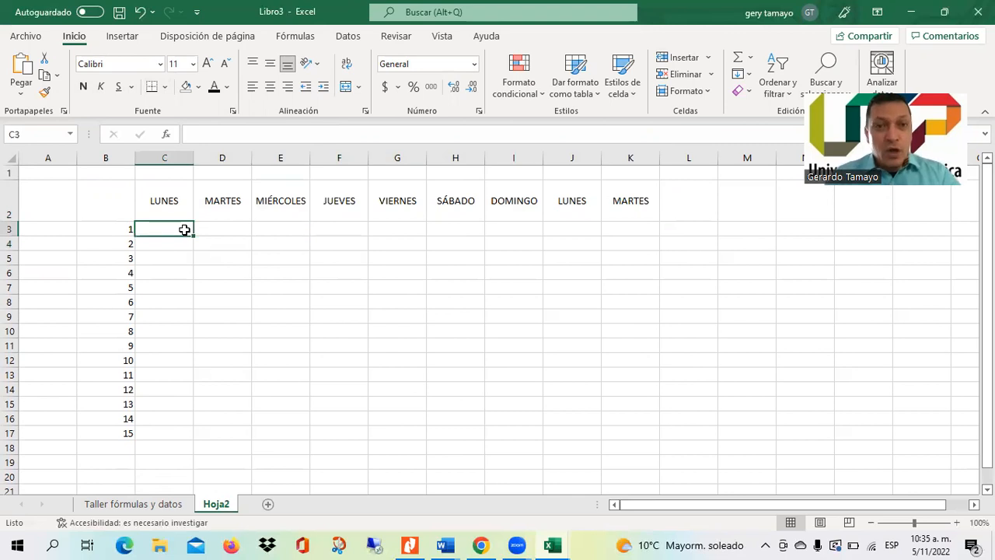
type("ENERO")
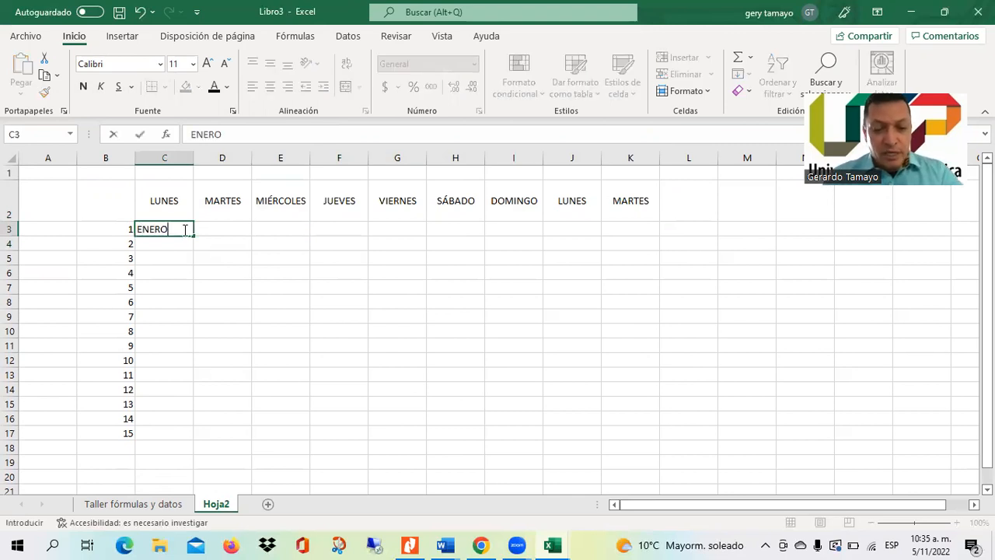
key("Tab")
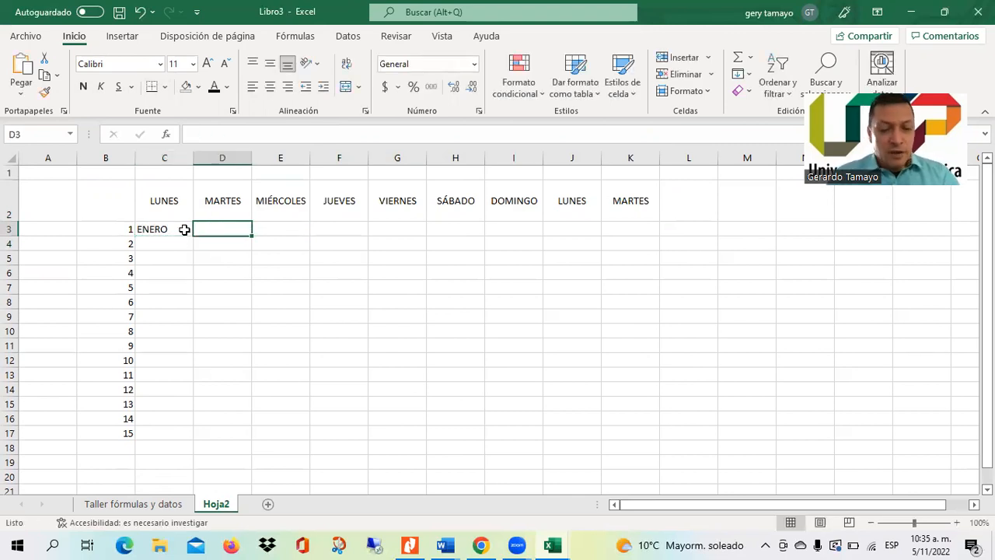
type("FEBRERO")
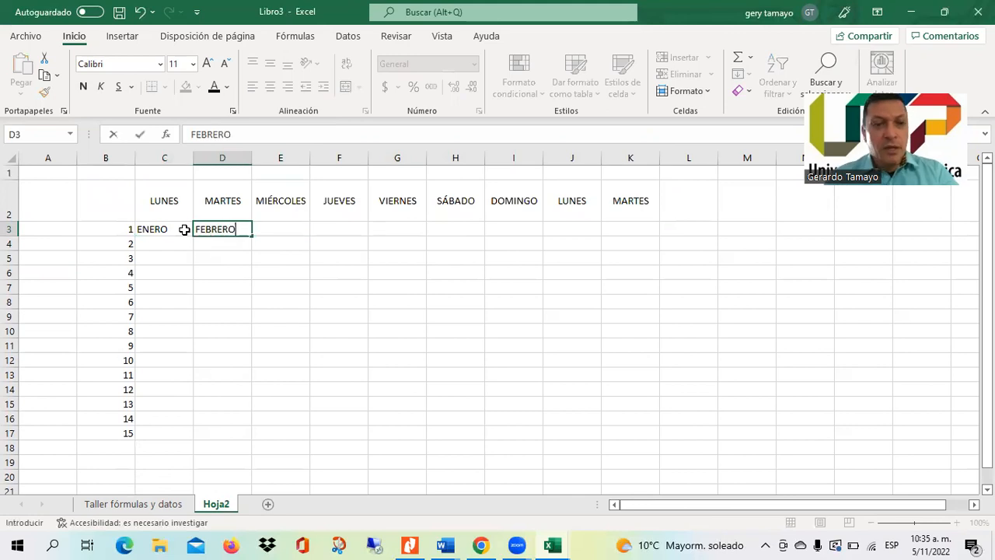
Extend the month series from C3:D3 across row 3 to OCTUBRE in cell L3 with AutoFill.
left_click(184, 230)
key("shift+Right")
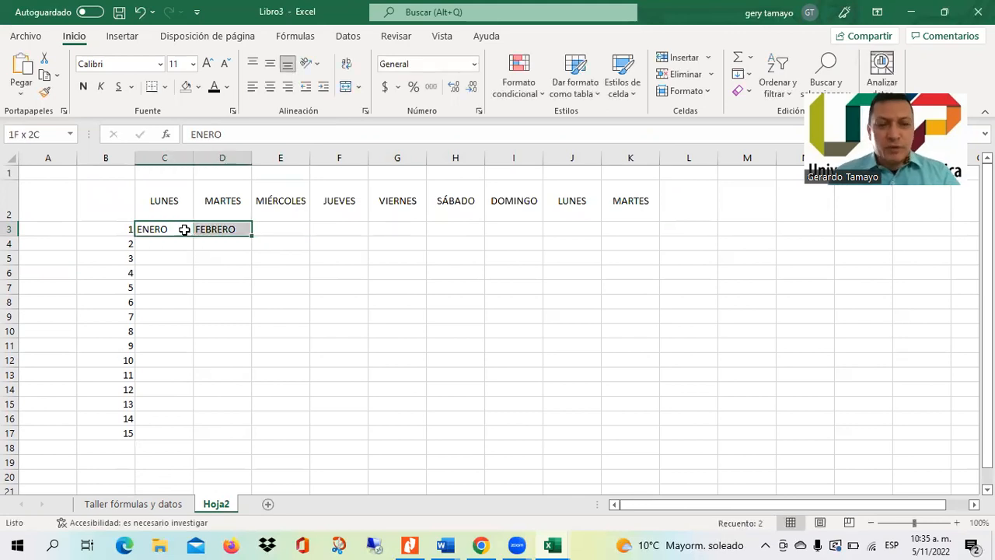
left_click_drag(251, 235, 702, 230)
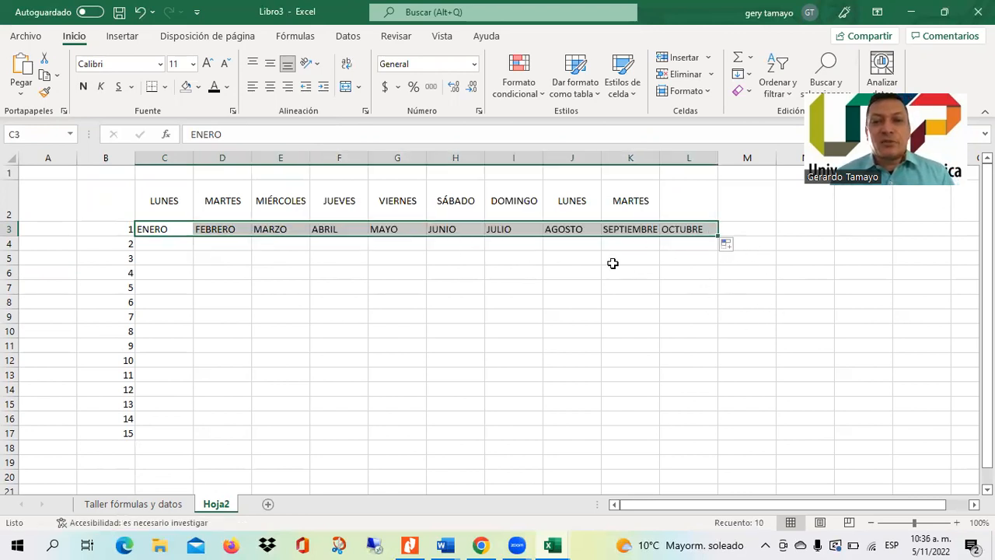
Center the month names in C3:L3 horizontally and vertically.
left_click(270, 65)
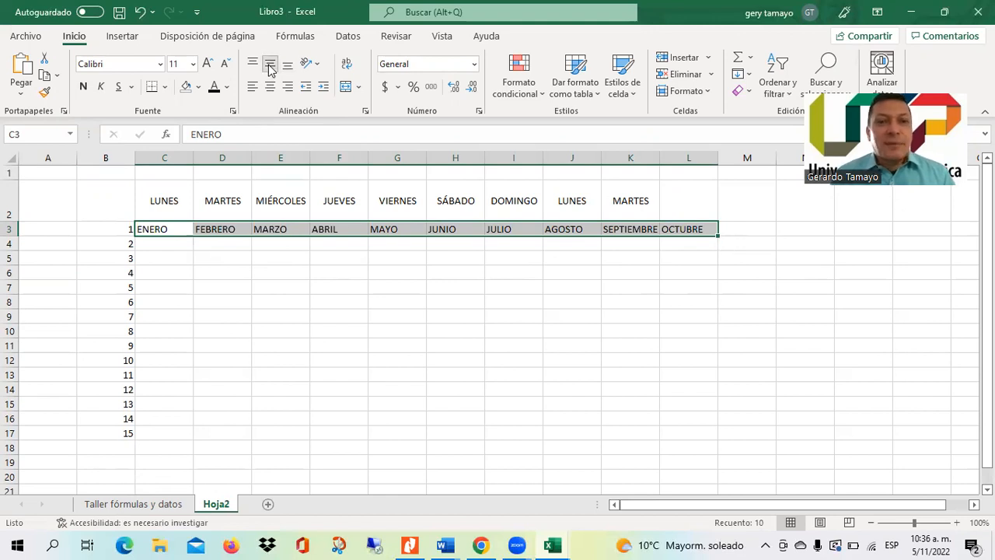
left_click(270, 87)
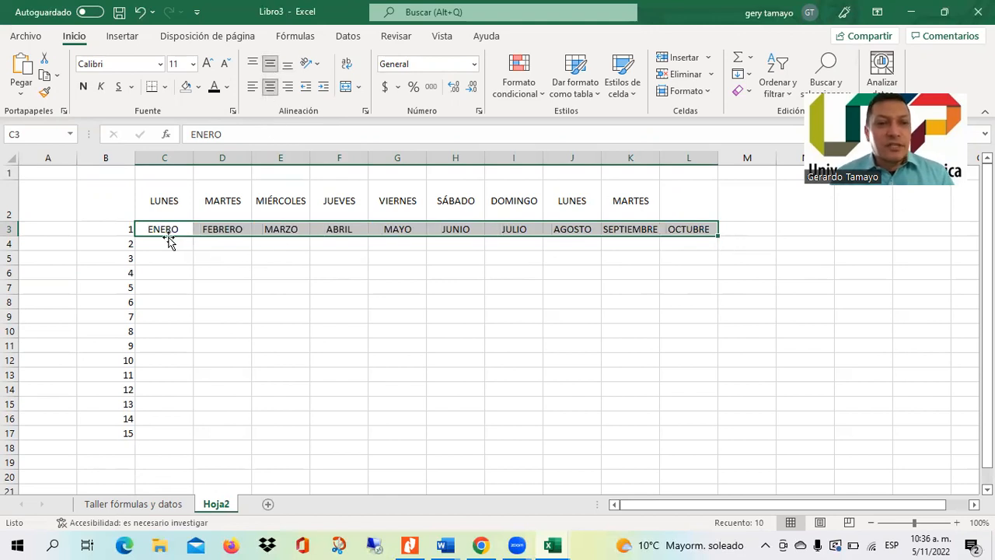
left_click(170, 206)
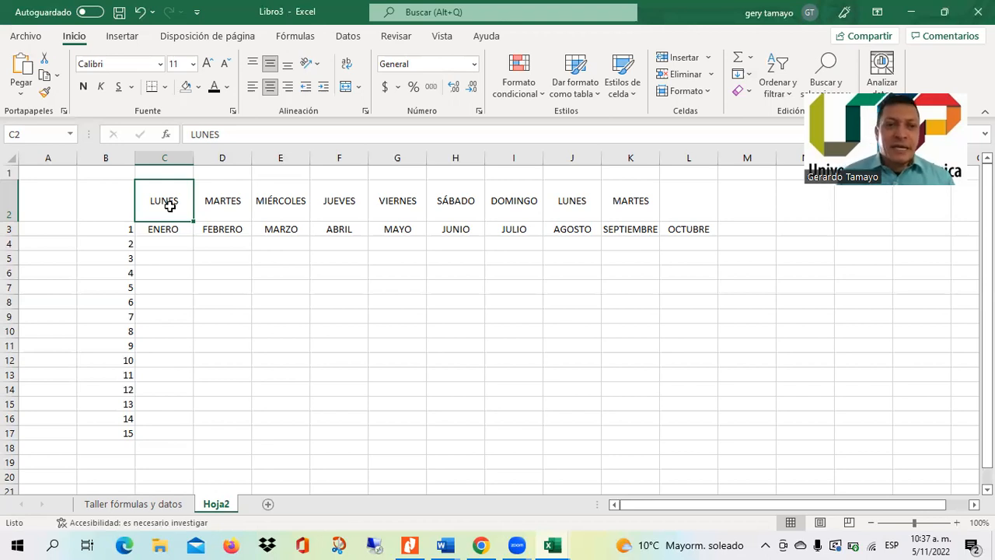
key("Left")
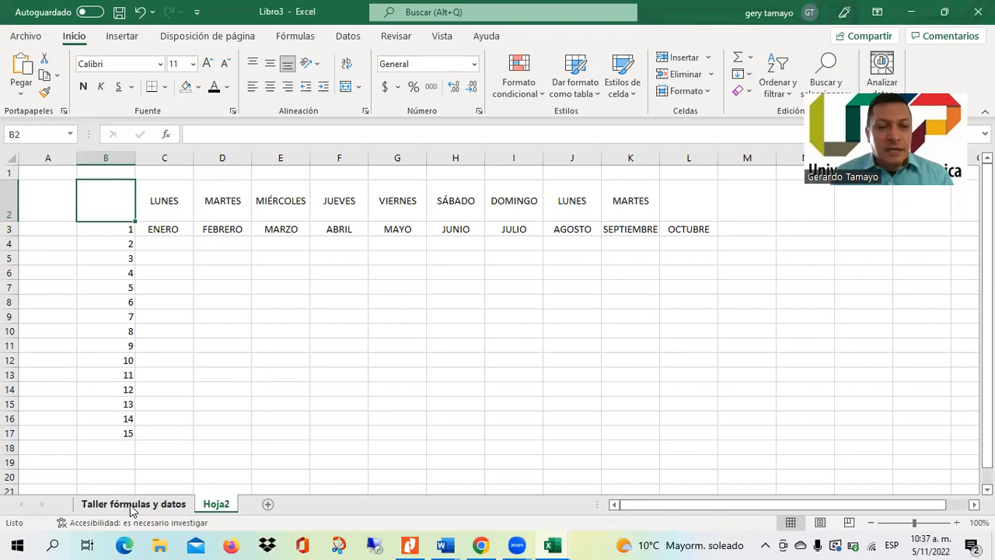
Switch to the Taller fórmulas y datos sheet and examine the numbered list in column A down to row 21.
left_click(132, 504)
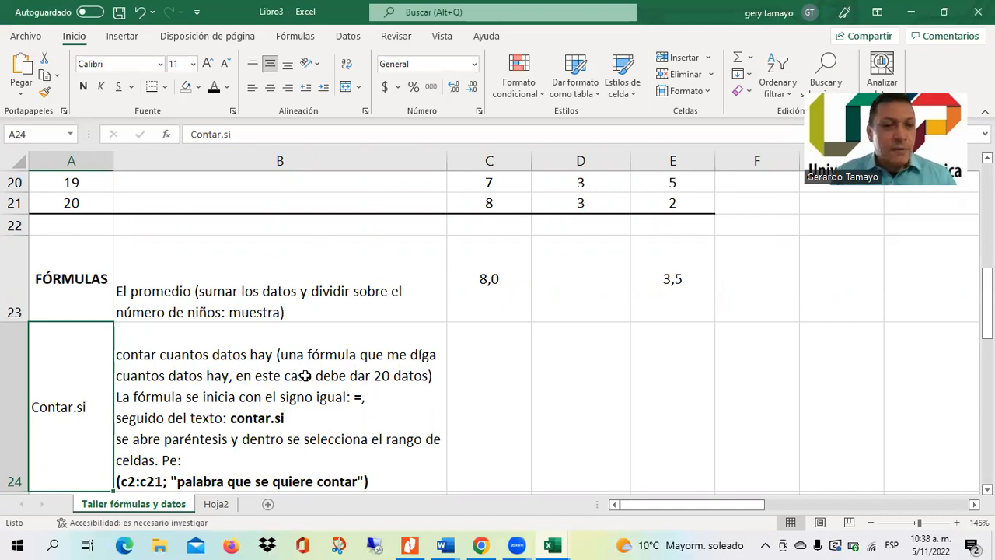
left_click_drag(987, 300, 986, 194)
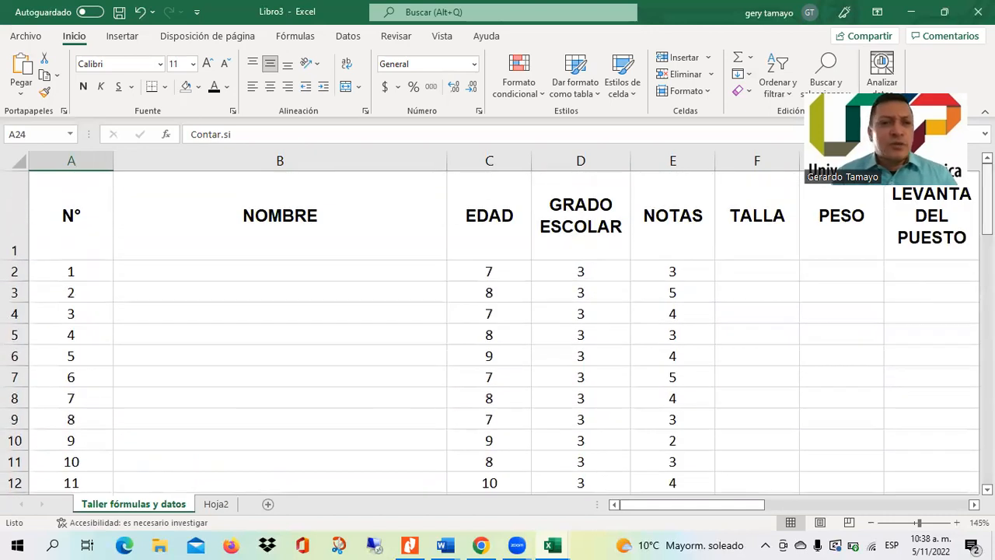
left_click(78, 267)
key("Down")
key("shift+Down")
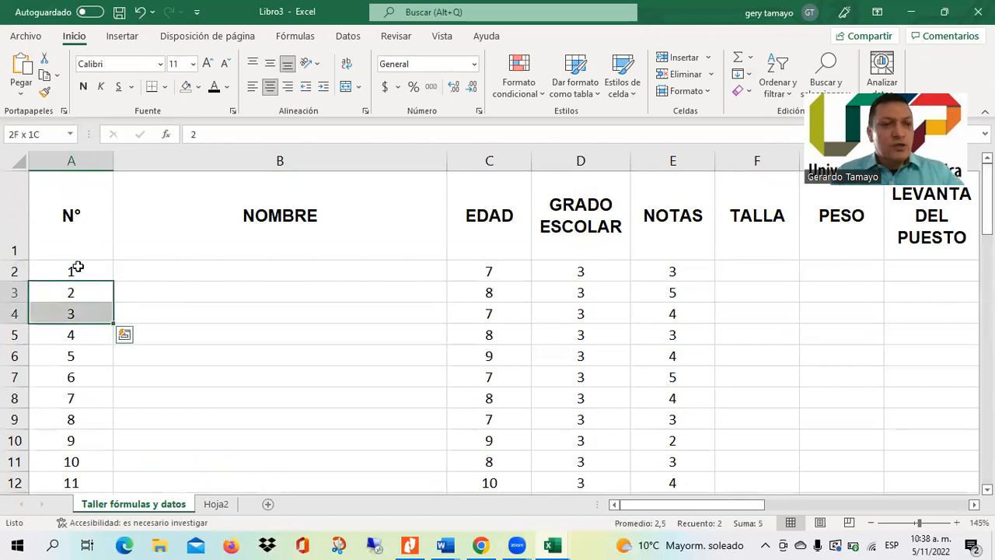
key("ctrl+shift+Down")
key("Down")
key("Down")
key("Down")
key("Down")
key("Down")
key("Down")
key("Down")
key("Down")
key("Down")
key("Down")
key("Down")
key("Down")
key("Down")
key("Down")
key("Down")
key("Down")
key("Down")
key("Down")
key("Down")
key("Down")
key("Up")
key("Up")
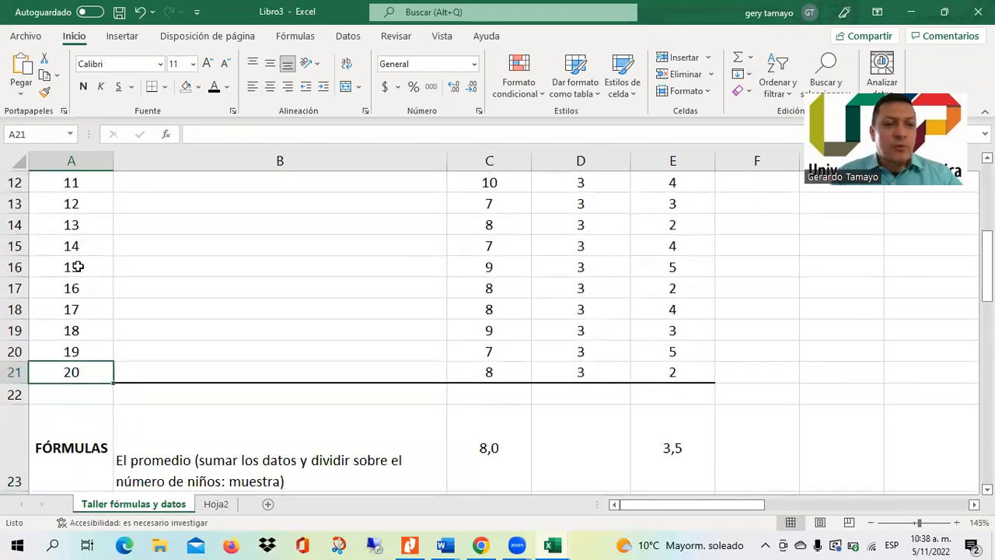
key("Right")
key("Right")
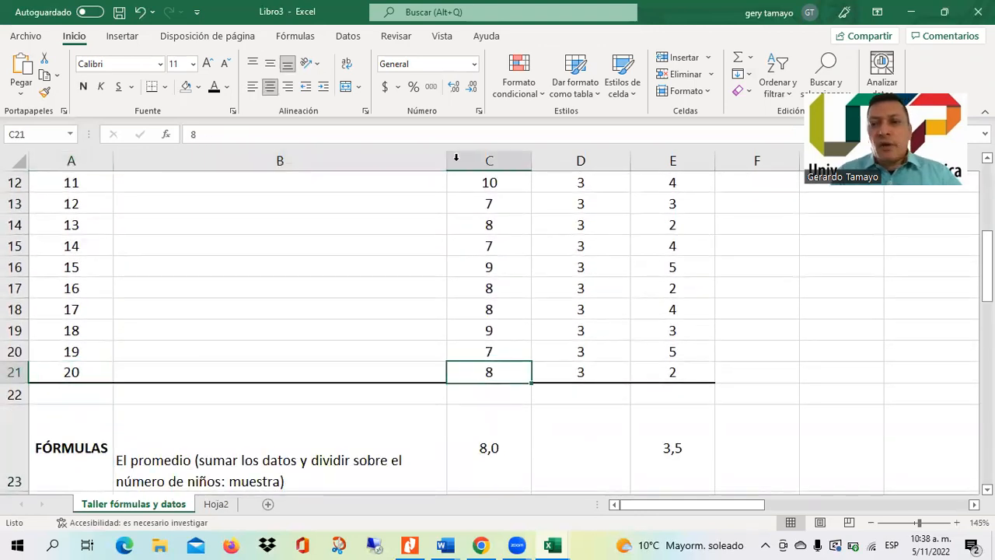
Examine the EDAD, GRADO ESCOLAR and NOTAS headers in row 1 of the student table.
scroll(497, 326, "up", 4)
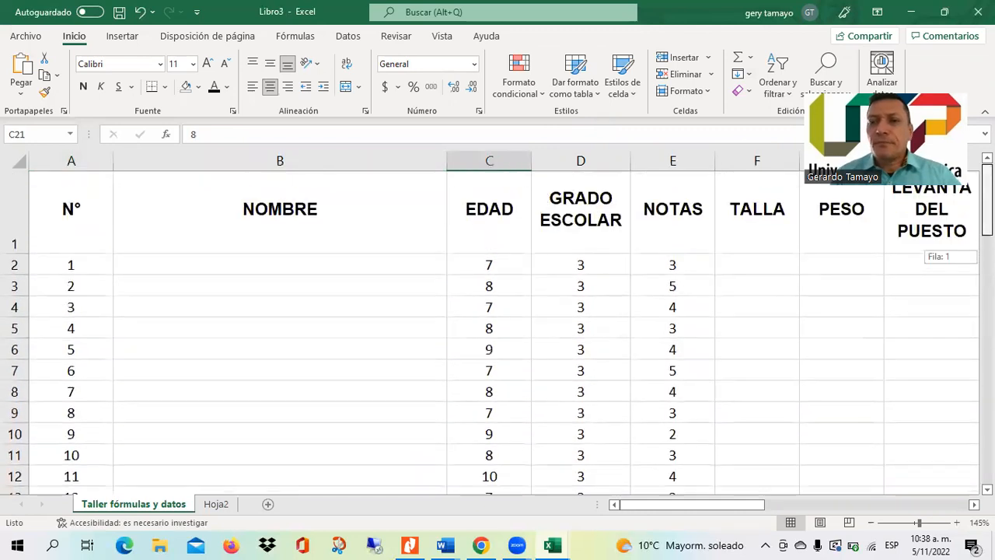
left_click(518, 244)
left_click(577, 243)
left_click(655, 251)
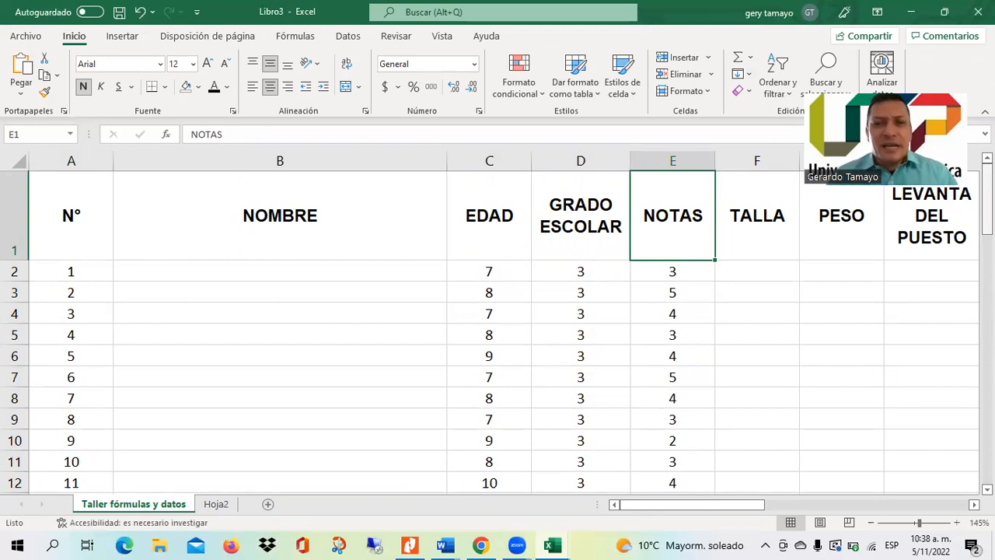
Try to lock header row 1 of the student table with the Freeze Panes option.
left_click(16, 222)
right_click(18, 221)
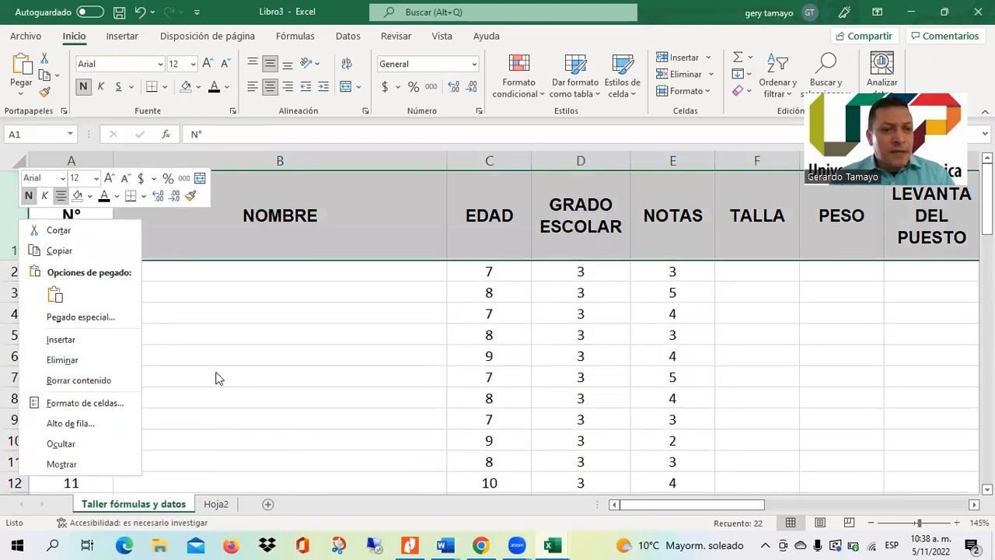
key("Escape")
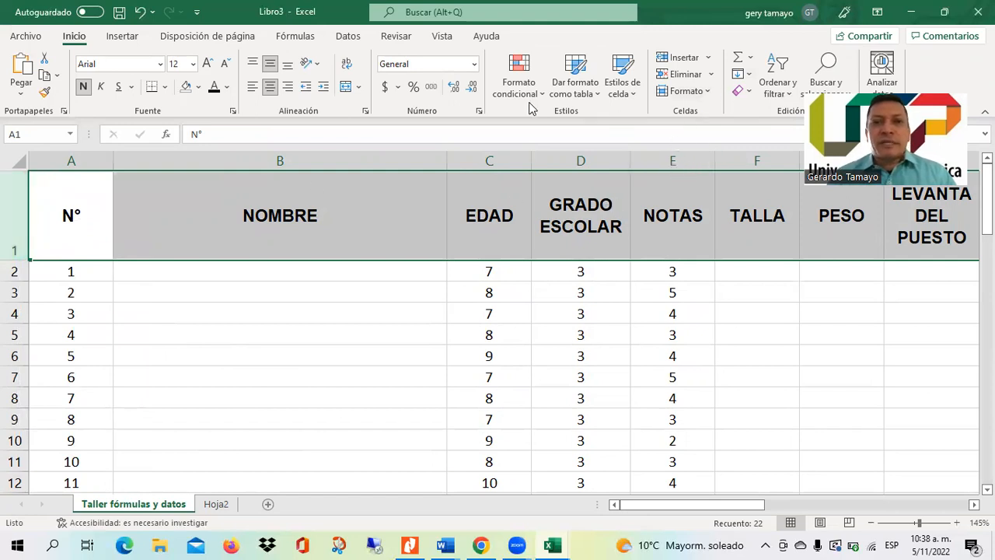
left_click(443, 36)
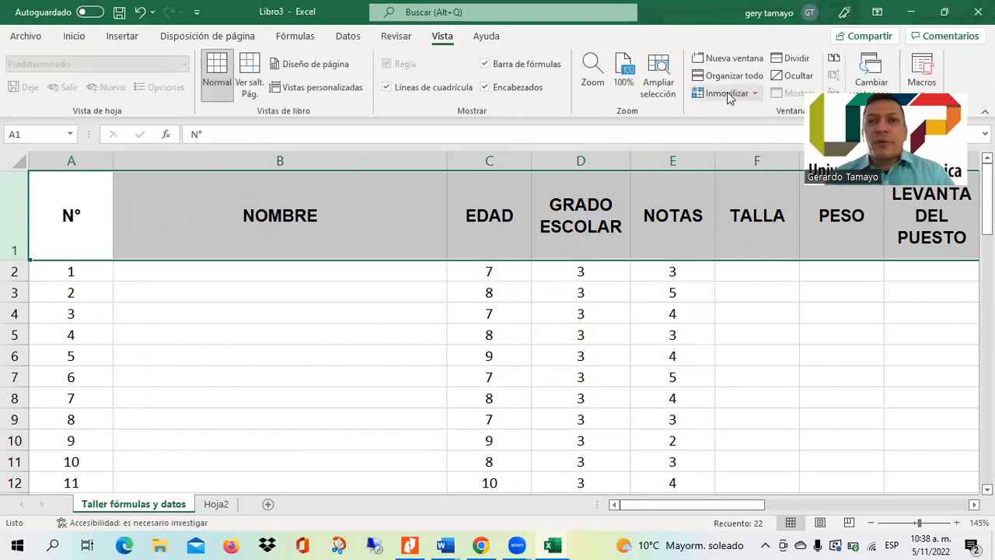
left_click(759, 94)
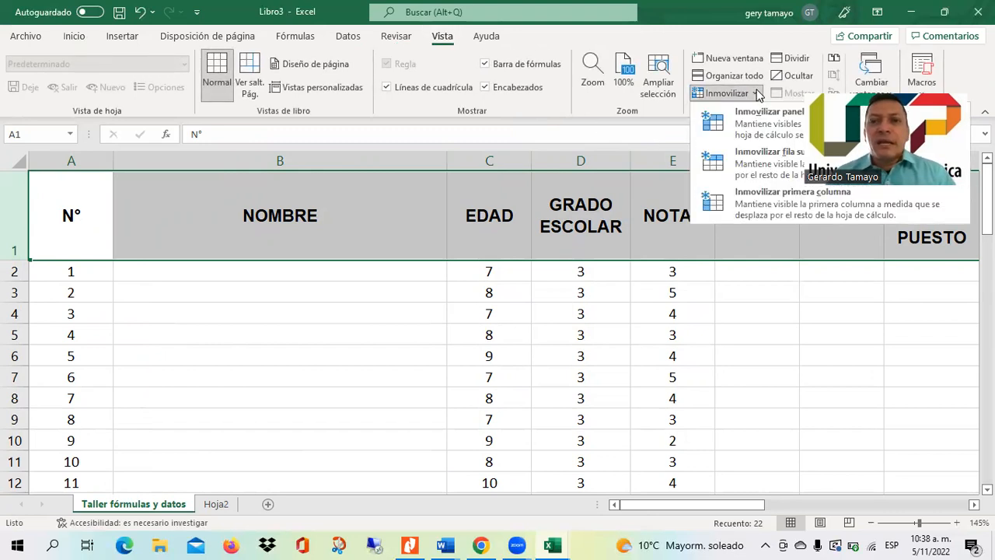
left_click(728, 122)
Check how the frozen panes behave by moving down and back up column D.
left_click(556, 288)
key("Down")
key("Down")
key("Down")
key("Down")
key("Down")
key("Up")
key("Up")
key("Up")
key("Up")
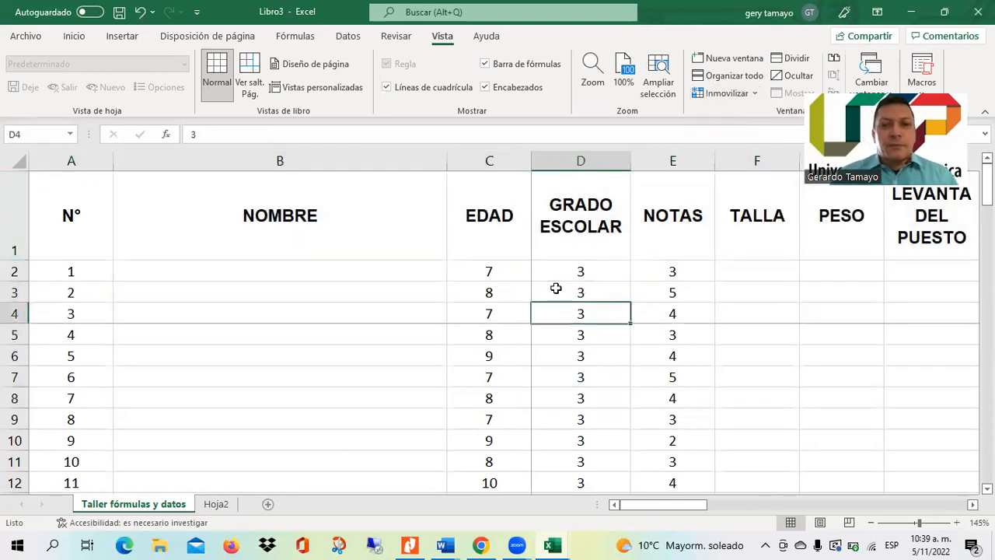
key("Up")
key("Up")
Replace the frozen panes with the Freeze Top Row option so only header row 1 is locked.
left_click(31, 200)
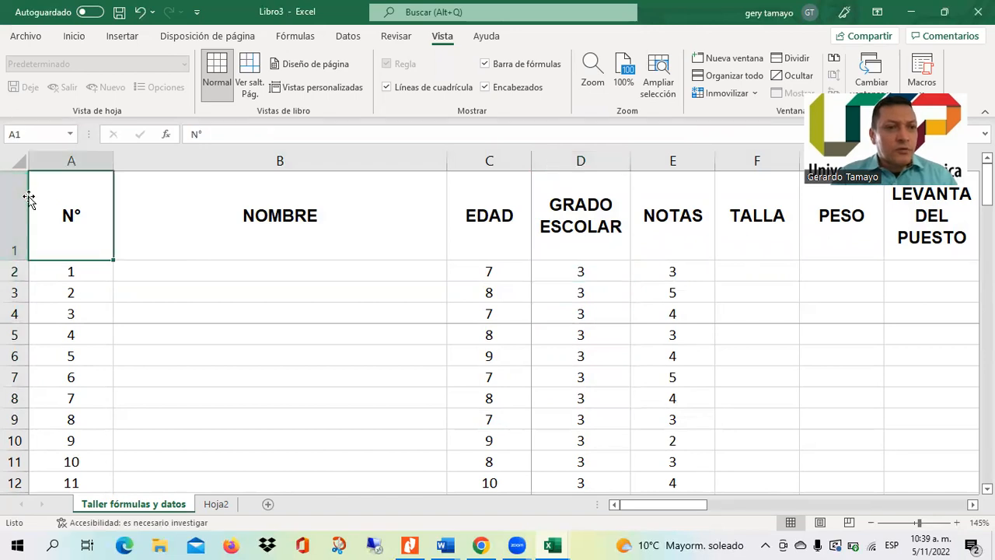
left_click(11, 204)
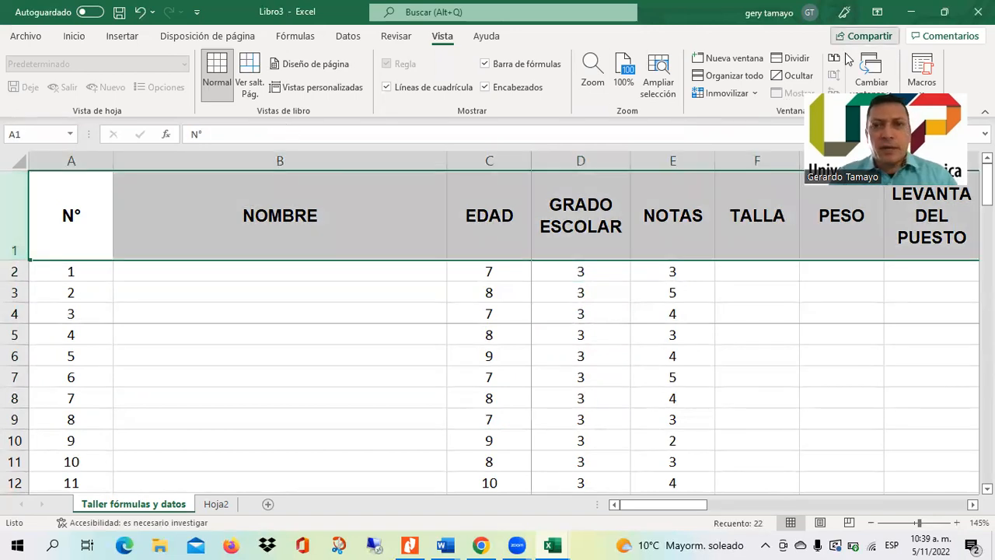
left_click(753, 94)
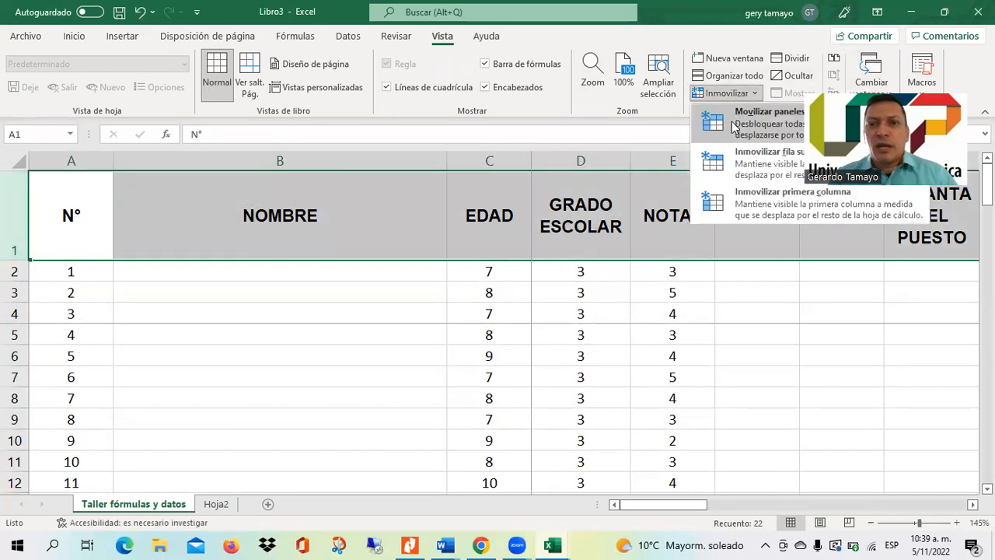
left_click(747, 152)
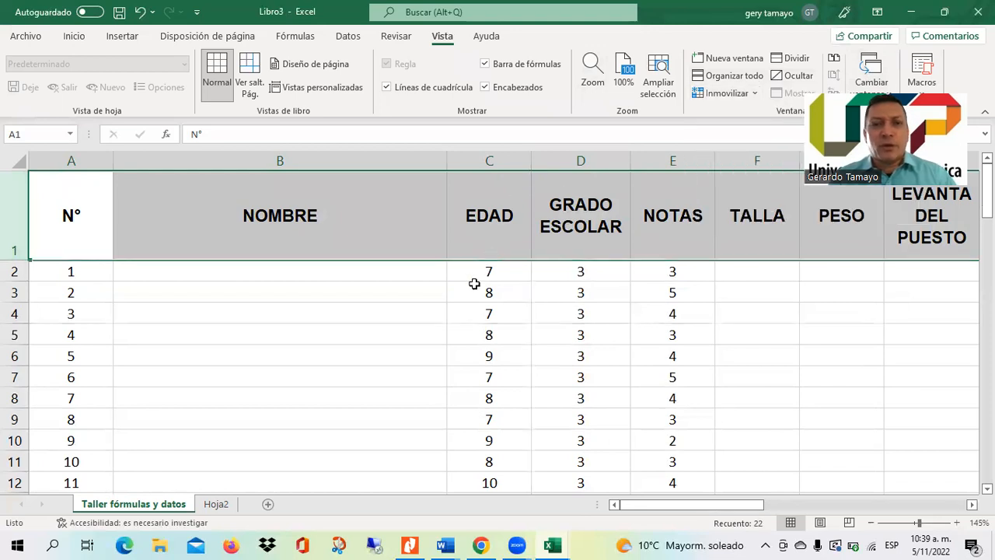
Check the locked header row by moving down the EDAD column from row 3 to row 30.
left_click(472, 292)
key("Down")
key("Down")
key("Down")
key("Down")
key("Down")
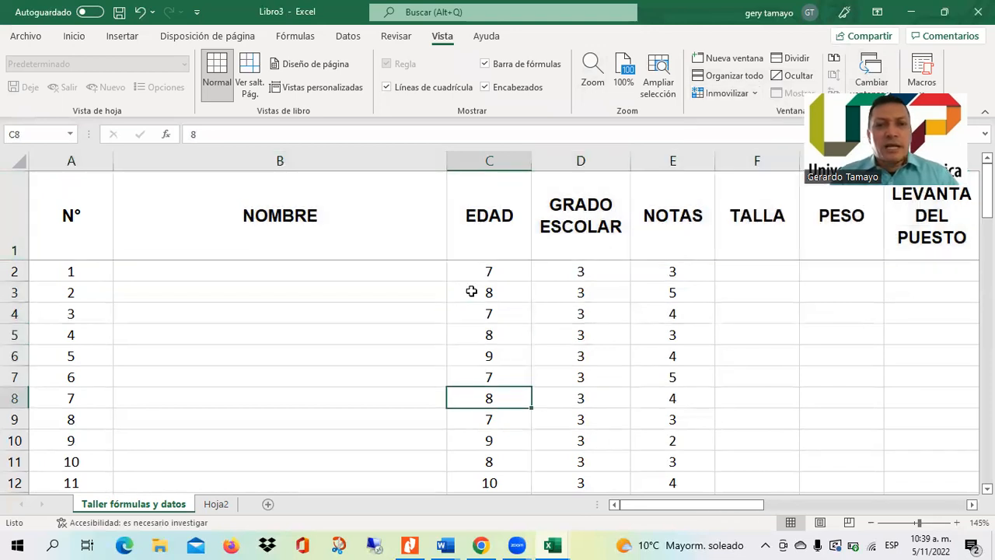
key("Down")
key("Down")
key("Down")
key("Down")
key("Down")
key("Down")
key("Down")
key("Down")
key("Down")
key("Down")
key("Down")
key("Down")
key("Down")
key("Down")
key("Down")
key("Down")
key("Down")
key("Down")
key("Down")
key("Down")
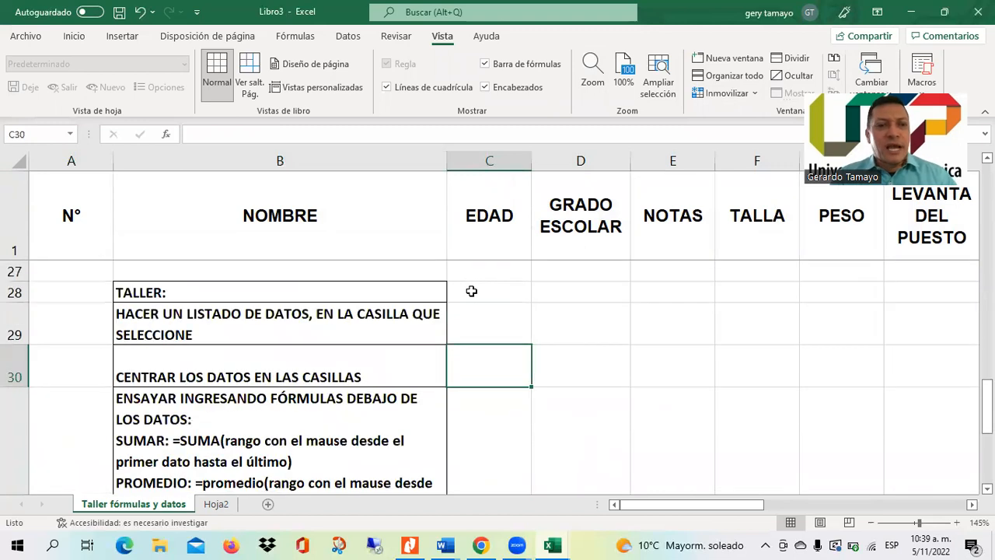
Examine the workshop task list in column B below the student data, down to row 34.
left_click(14, 205)
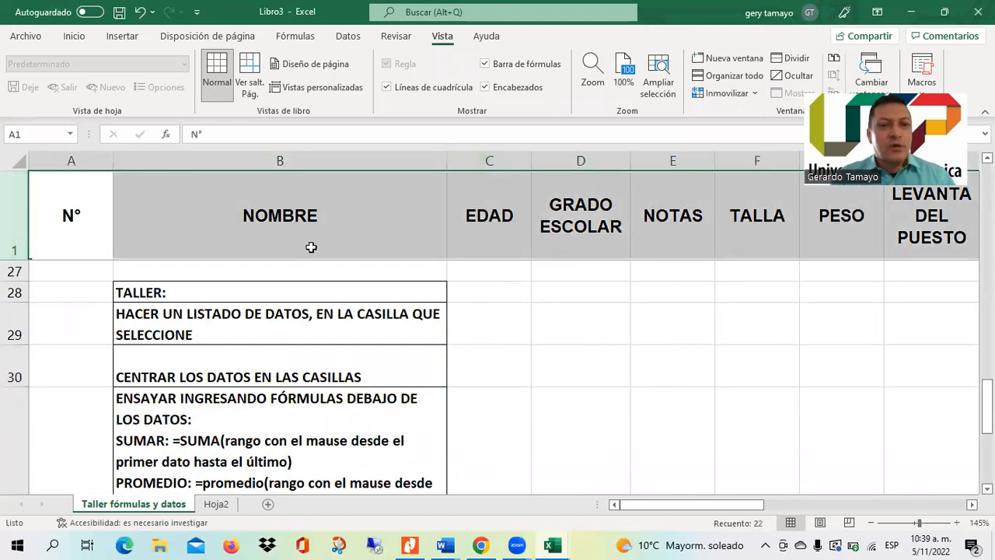
left_click(371, 308)
key("Down")
key("Down")
key("Down")
key("Down")
key("Down")
key("Down")
key("Down")
key("Down")
key("Down")
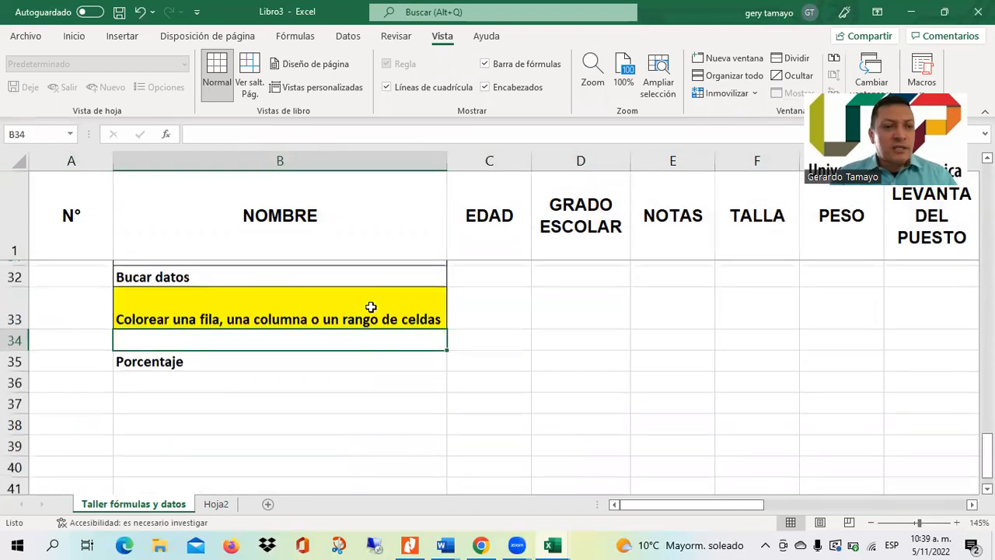
Move back up column B from the task list to the NOMBRE header in row 1.
key("Up")
key("Up")
key("Up")
key("Up")
key("Up")
key("Up")
key("Up")
key("Up")
key("Up")
key("Up")
key("Up")
key("Up")
key("Up")
key("Up")
key("Up")
key("Up")
key("Up")
key("Up")
key("Up")
key("Up")
key("Up")
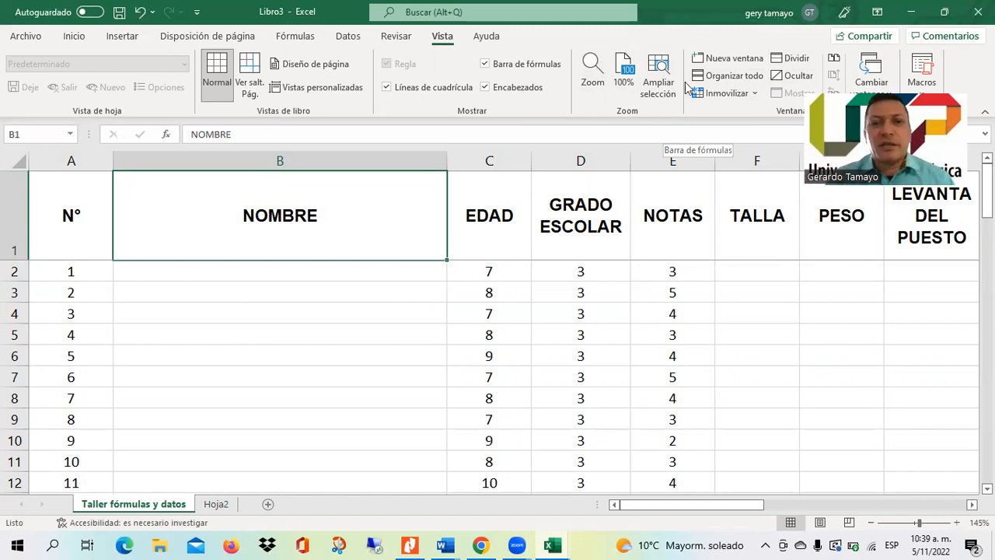
Examine the formula instructions below the student data in column B, ending at the EDAD average in C23.
left_click(351, 344)
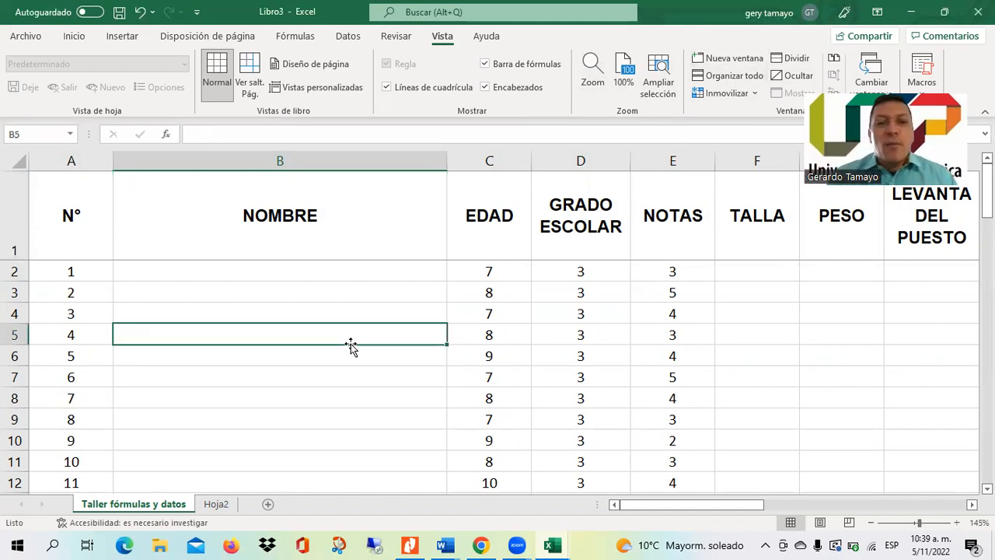
key("Down")
key("Down")
key("Down")
key("Down")
key("Down")
key("Down")
key("Down")
key("Down")
key("Down")
key("Down")
key("Down")
key("Down")
key("Down")
key("Down")
key("Down")
key("Down")
key("Down")
key("Down")
key("Down")
key("Down")
key("Down")
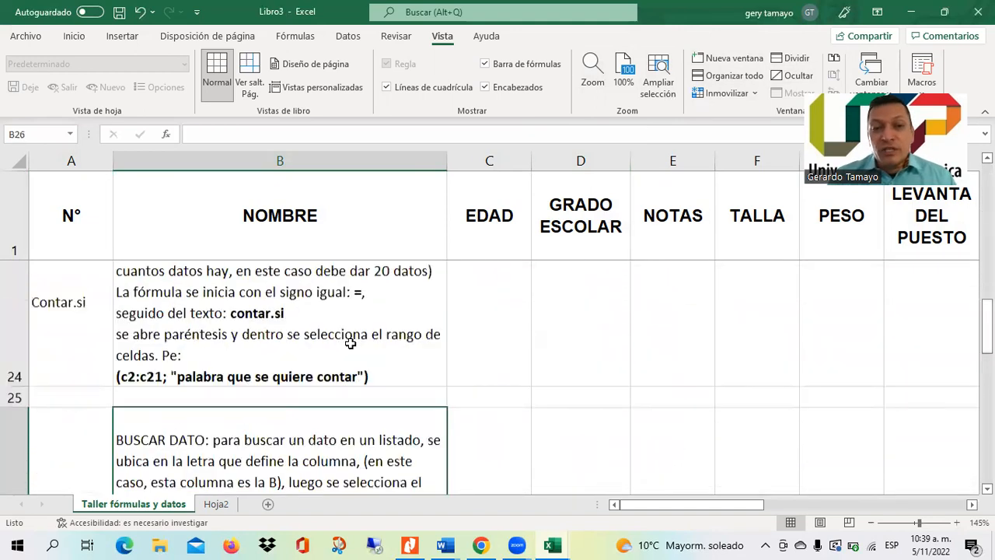
key("Up")
key("Up")
key("Up")
key("Up")
key("Down")
key("Right")
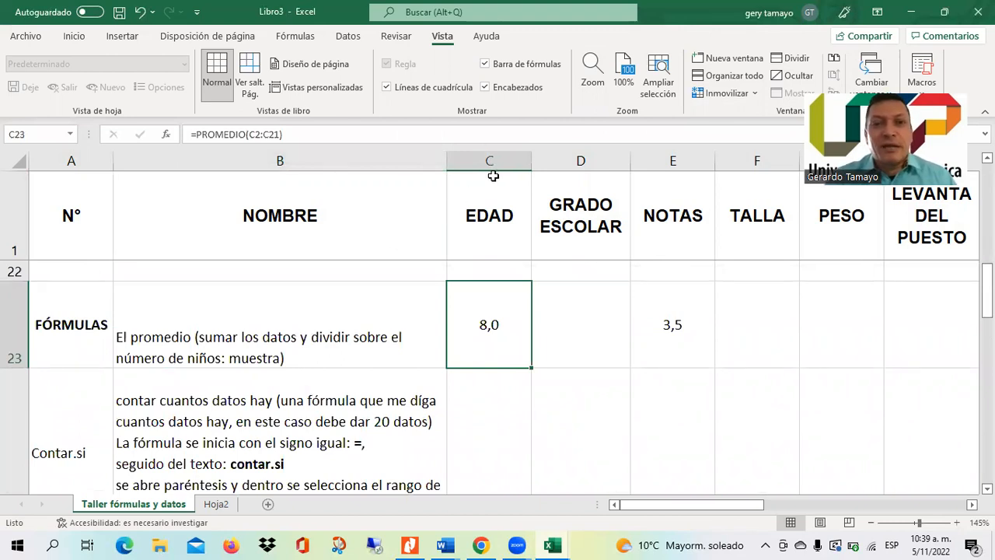
Insert a blank column between NOMBRE and EDAD and narrow it.
right_click(517, 158)
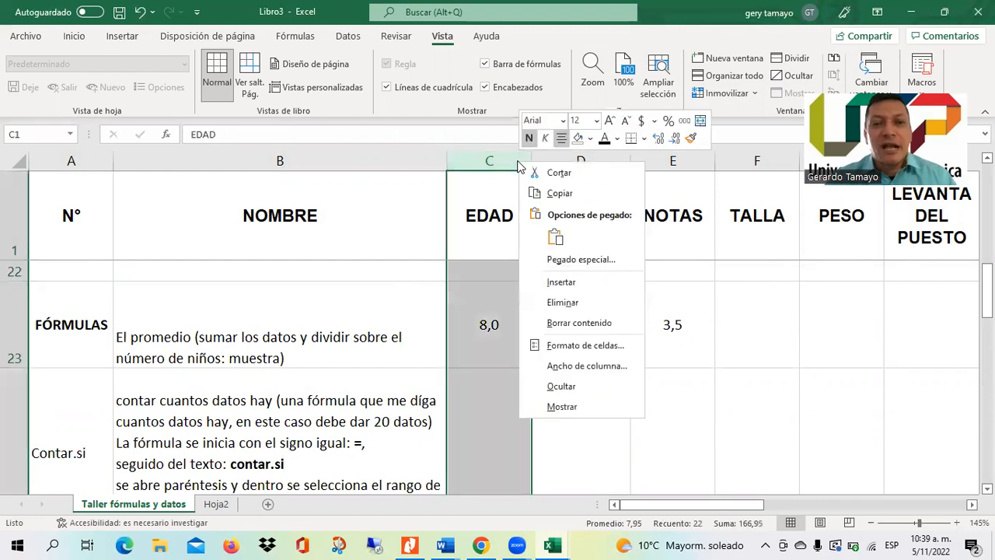
left_click(564, 282)
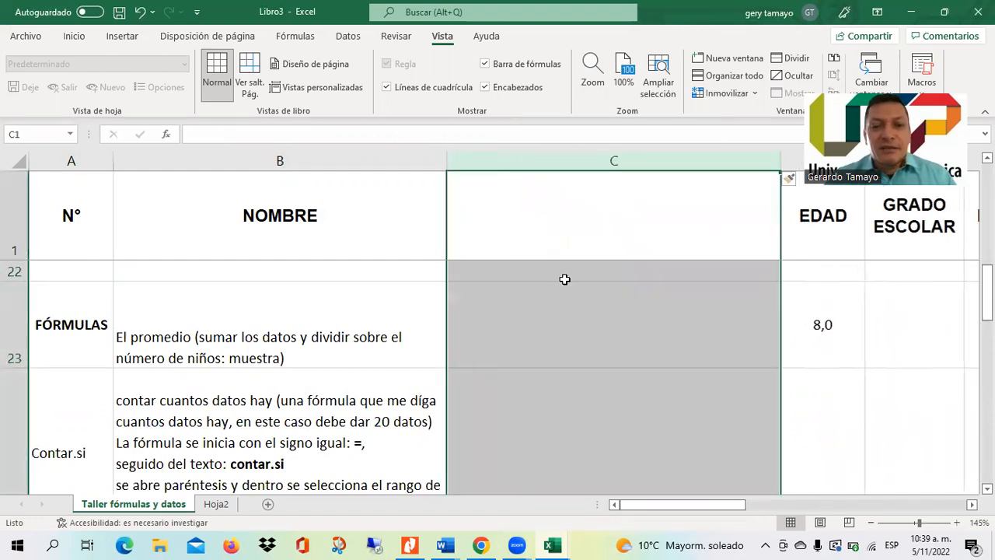
left_click_drag(781, 165, 588, 170)
Label cell C23 in the new column as Promedio.
left_click(521, 333)
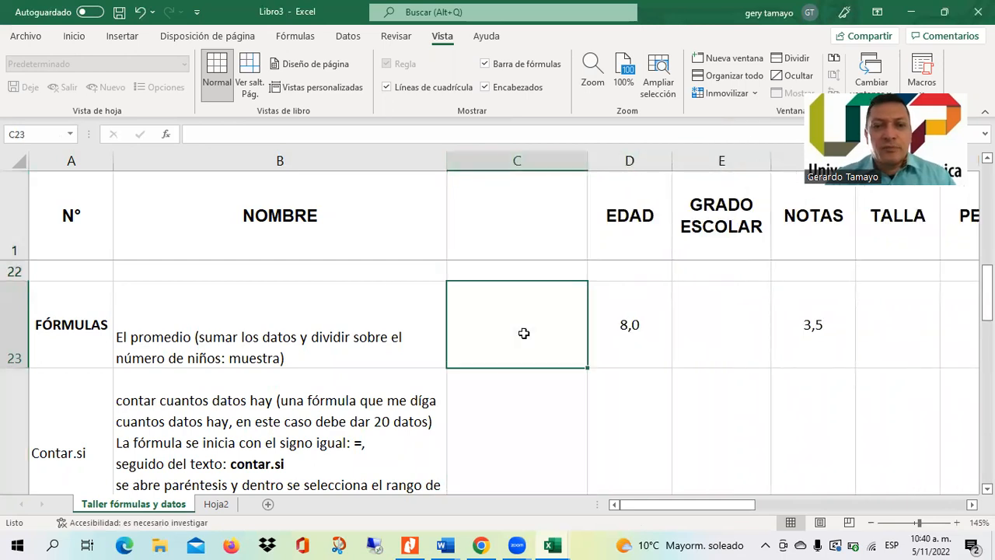
type("pROMEDIO")
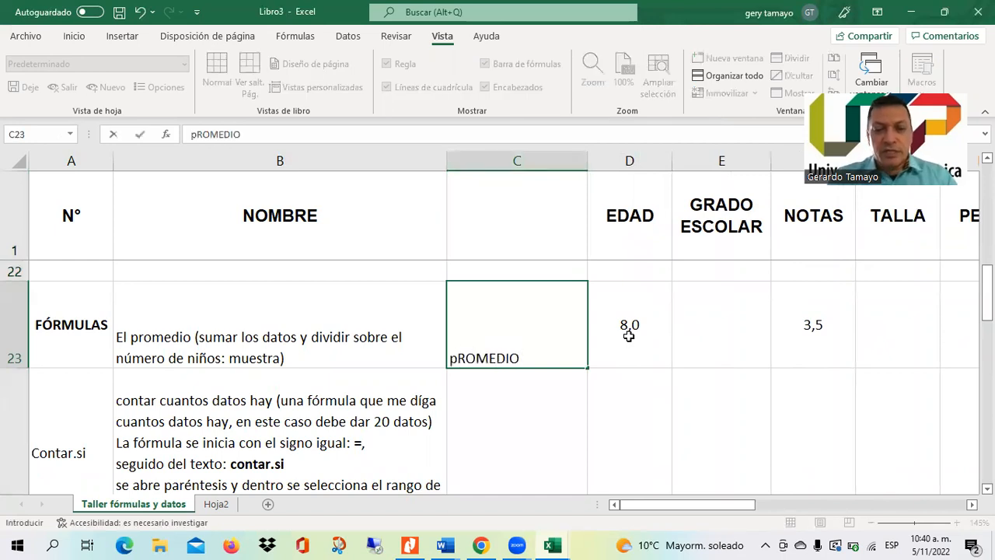
left_click(629, 334)
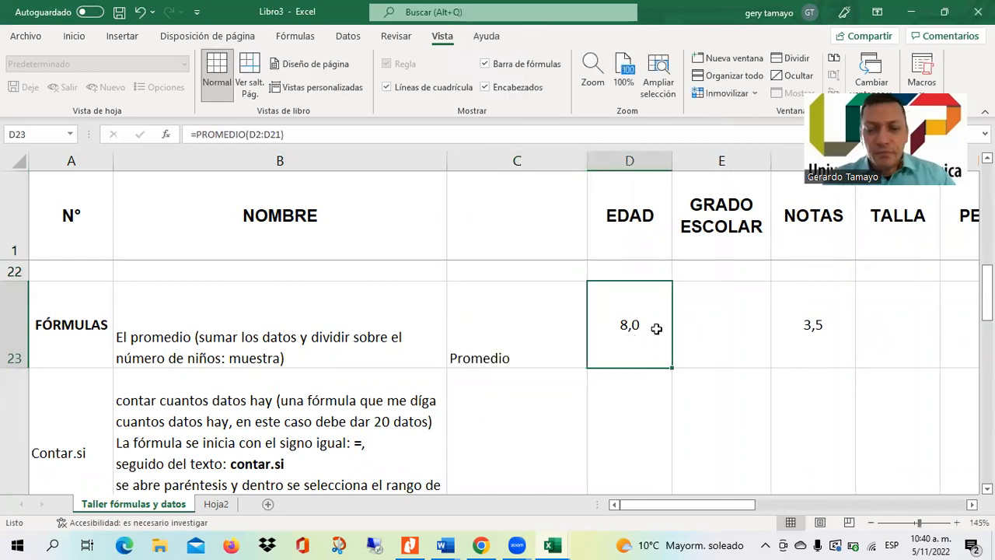
Clear the existing average formula from the EDAD column in D23.
key("Delete")
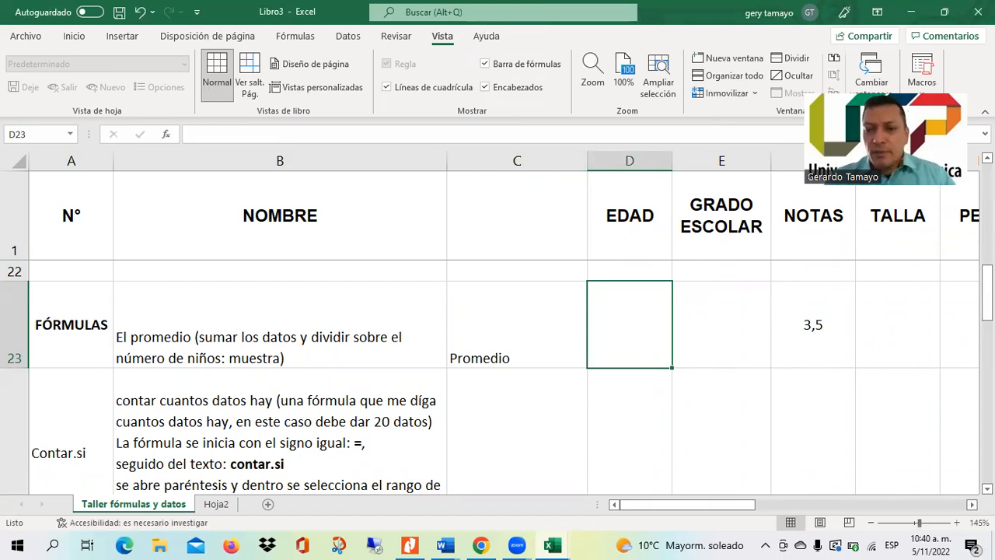
left_click(972, 505)
left_click(972, 505)
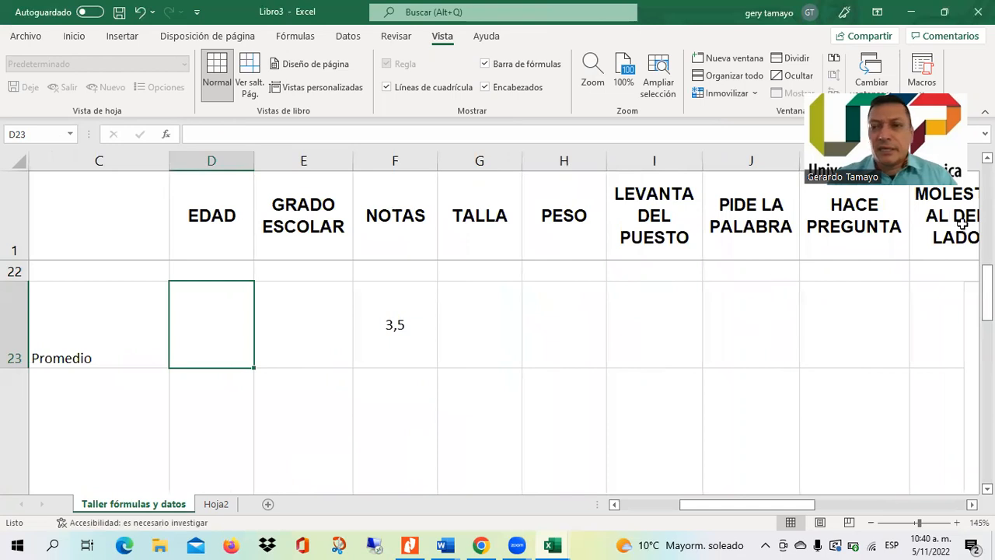
scroll(497, 373, "up", 4)
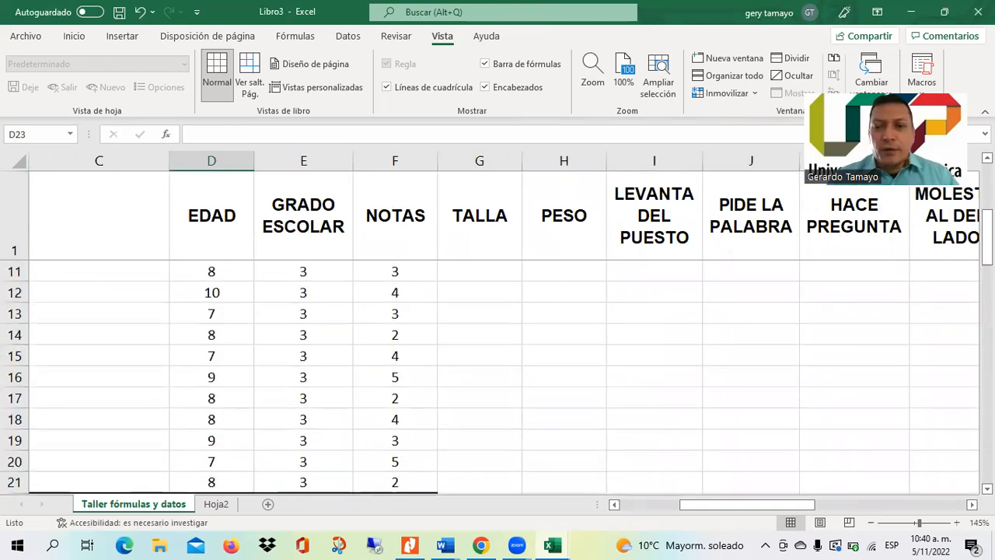
scroll(497, 378, "down", 3)
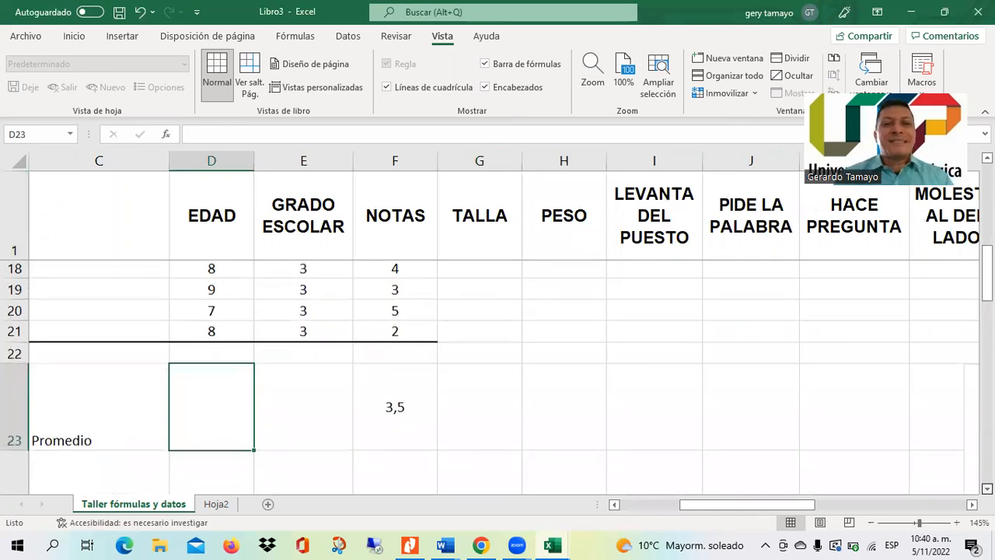
scroll(498, 373, "down", 1)
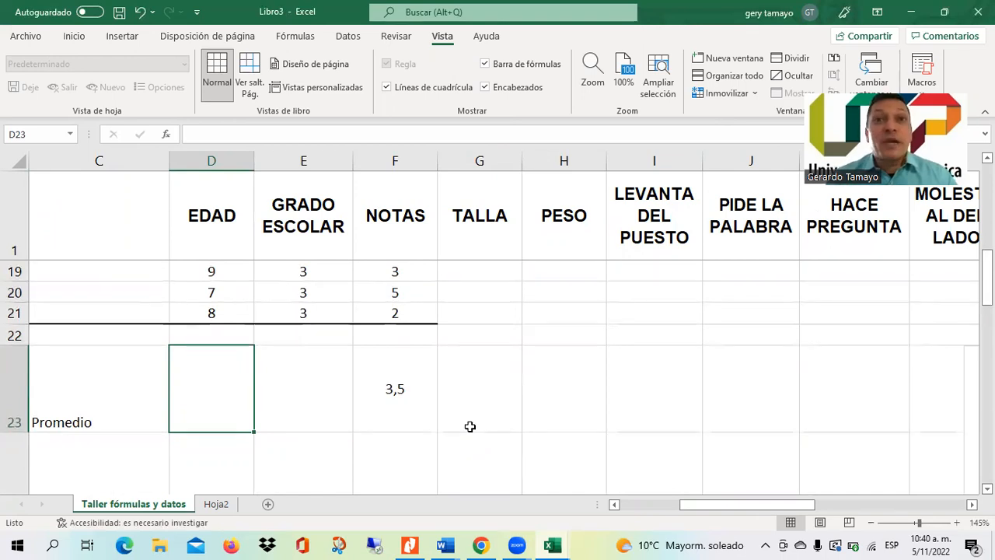
Enter the formula =PROMEDIO(D2:D21) in D23 to average the students' ages.
type("=")
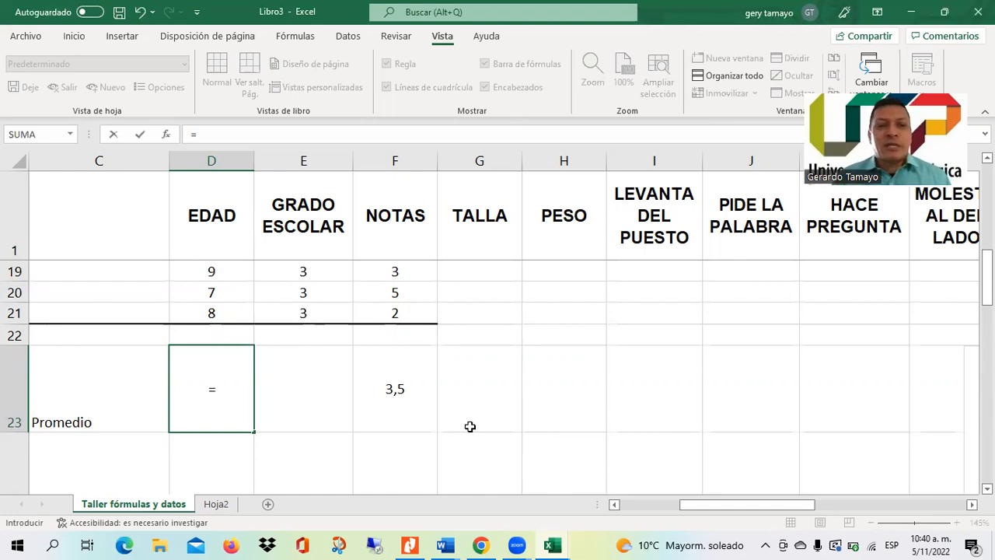
type("pro")
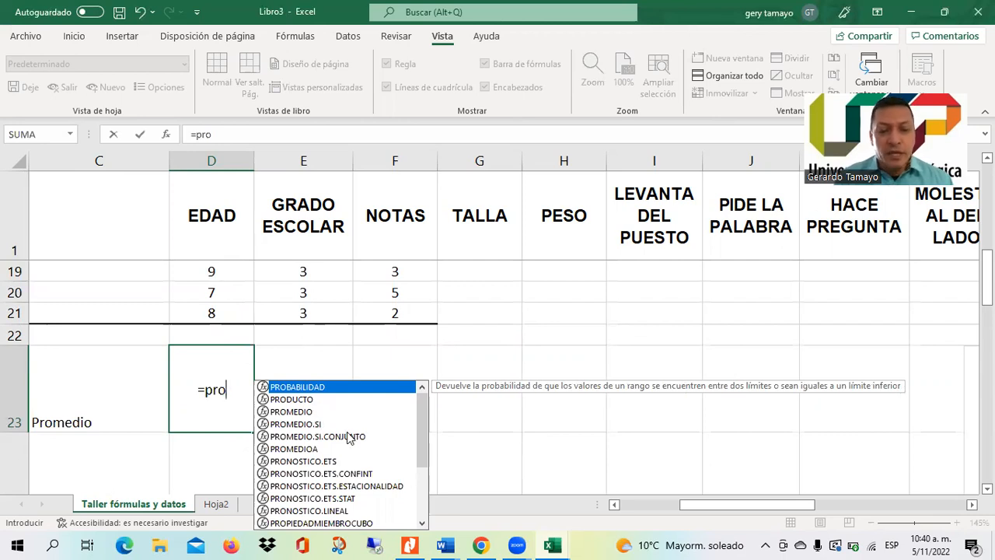
type("medio")
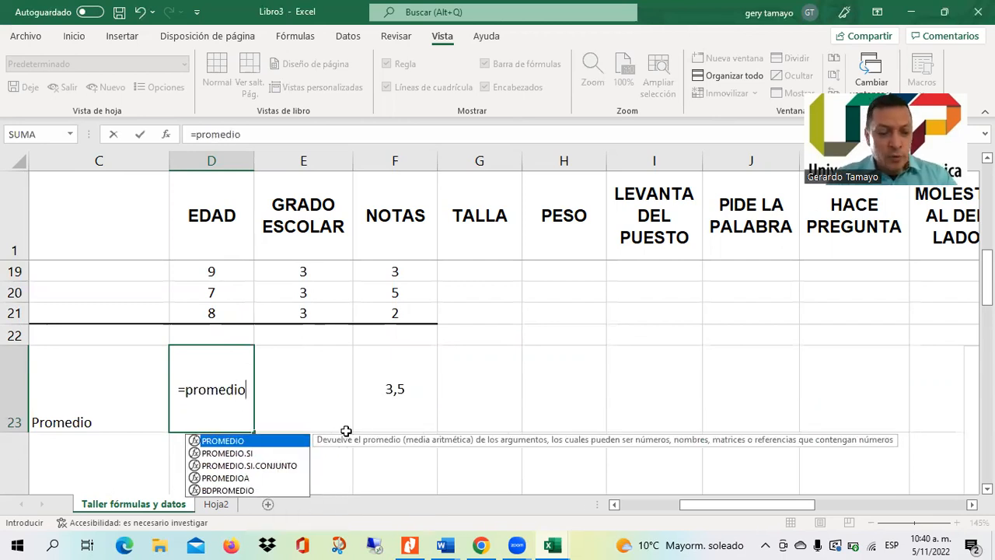
type("(")
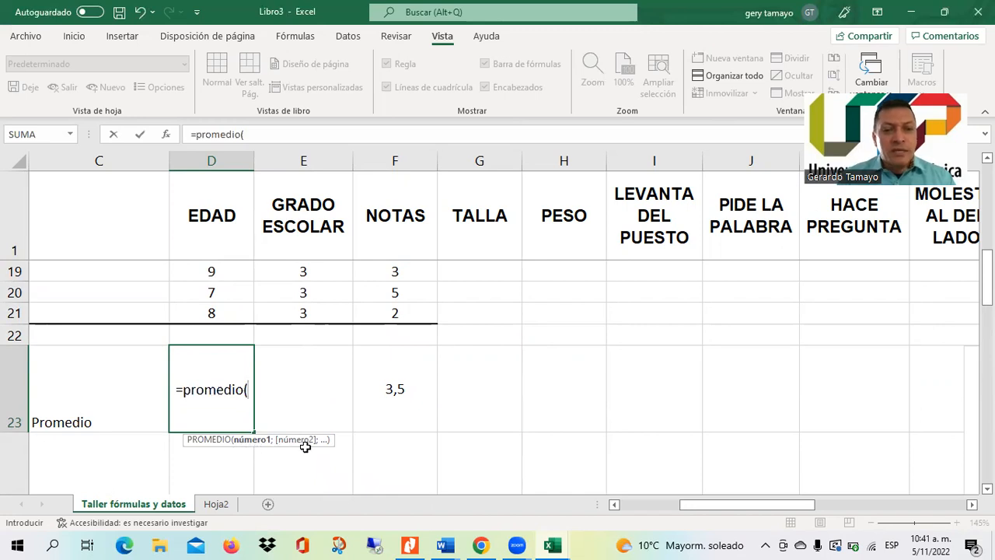
left_click_drag(986, 276, 986, 192)
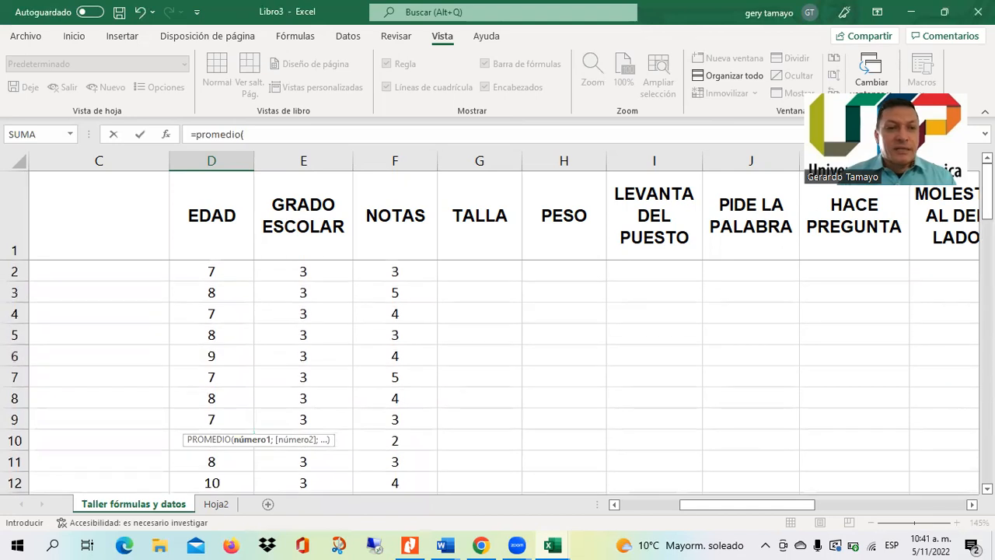
left_click(210, 270)
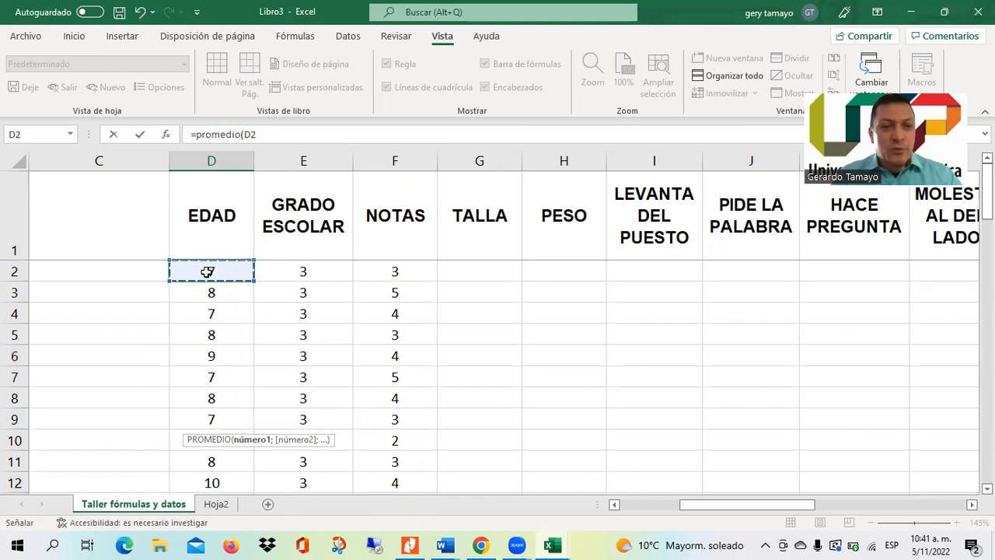
key("shift+Down")
key("shift+Down")
key("shift+Down")
key("shift+Down")
key("shift+Down")
key("shift+Down")
key("shift+Down")
key("shift+Down")
key("shift+Down")
key("shift+Down")
key("shift+Down")
key("shift+Down")
key("shift+Down")
key("shift+Down")
key("shift+Down")
key("shift+Down")
key("shift+Down")
key("shift+Down")
key("shift+Down")
key("shift+Down")
key("shift+Down")
key("shift+Down")
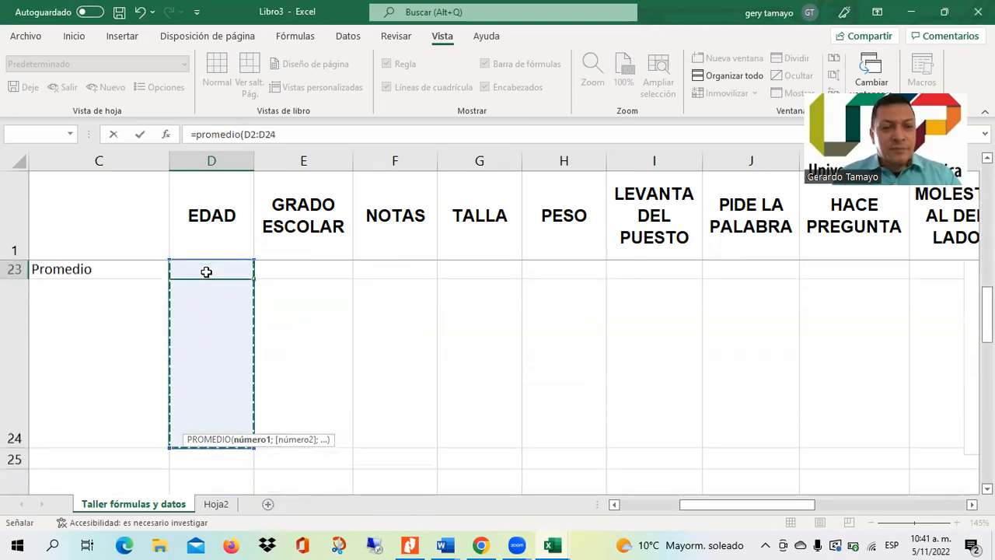
key("shift+Up")
key("shift+Up")
key("shift+Up")
key("shift+Up")
key("shift+Down")
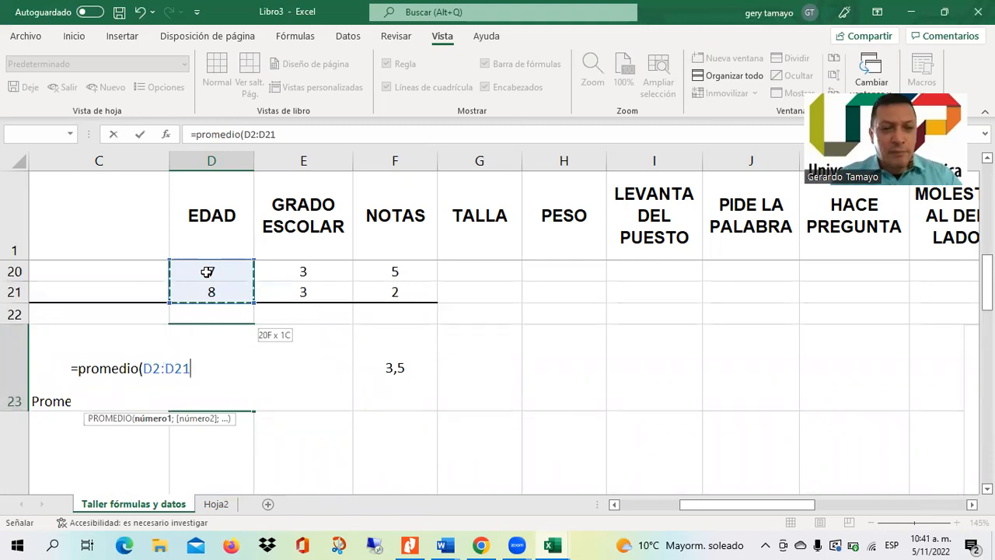
type(")")
key("Return")
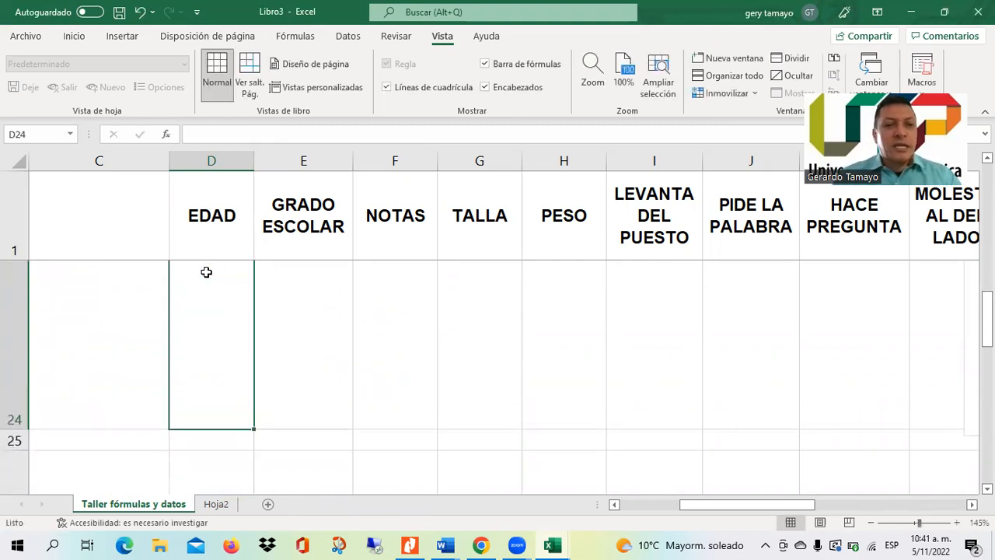
Check the average formula and its result in D23.
key("Up")
key("Up")
key("Up")
key("Down")
key("Down")
key("Down")
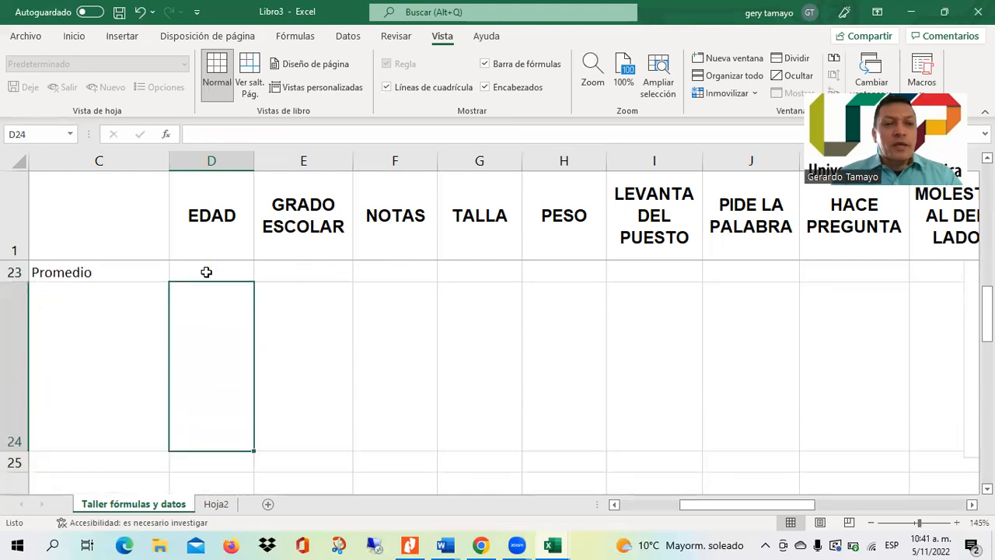
key("Up")
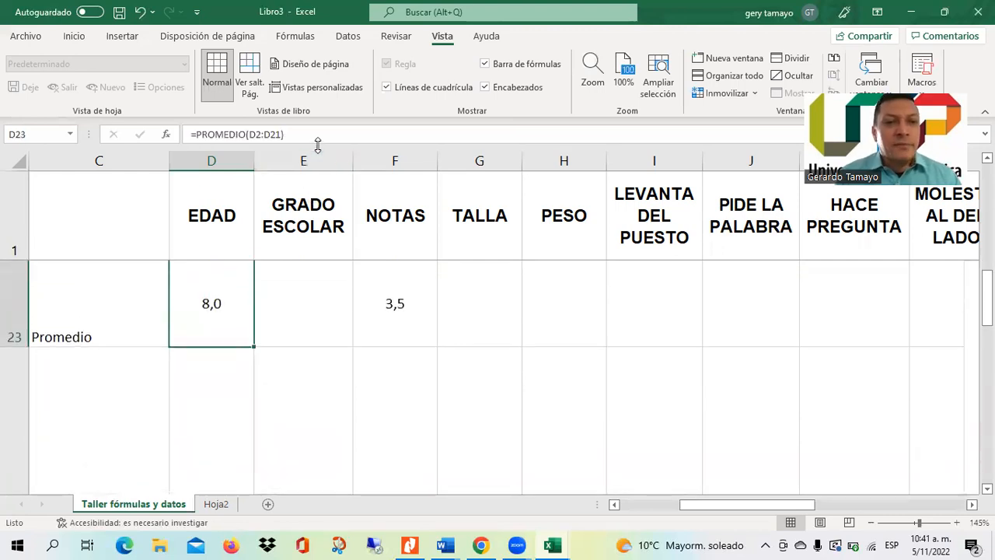
Delete the average formula from D23 and undo the deletion.
left_click_drag(317, 134, 191, 134)
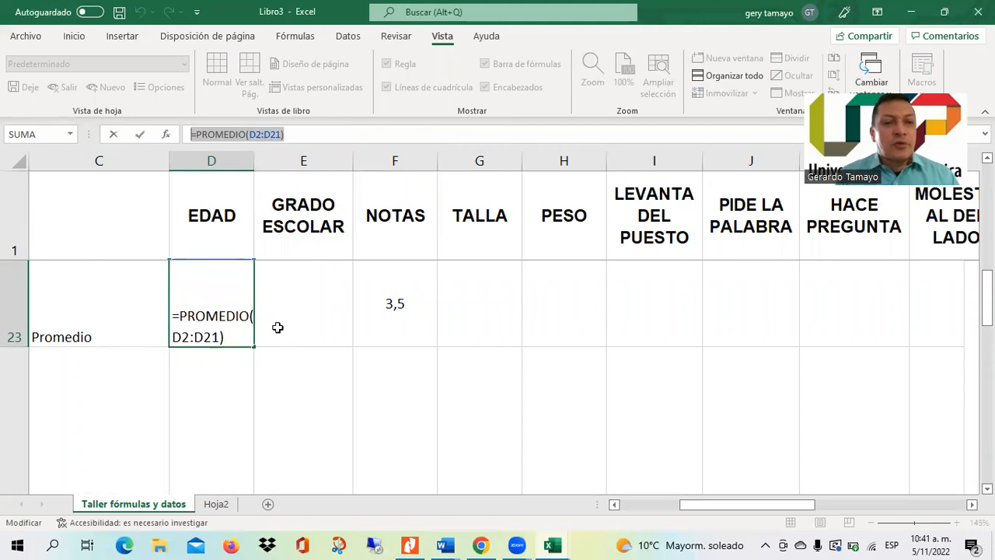
key("BackSpace")
key("Return")
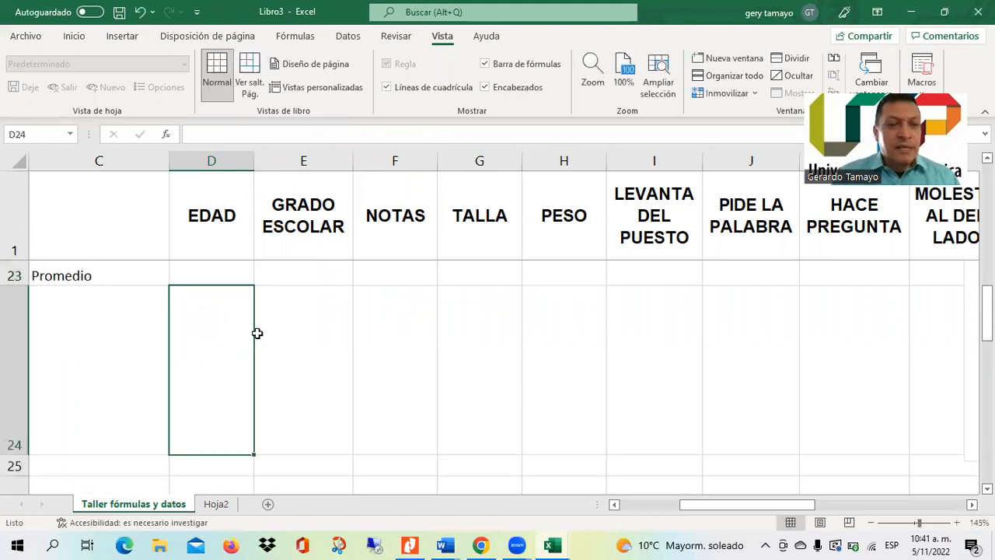
key("ctrl+z")
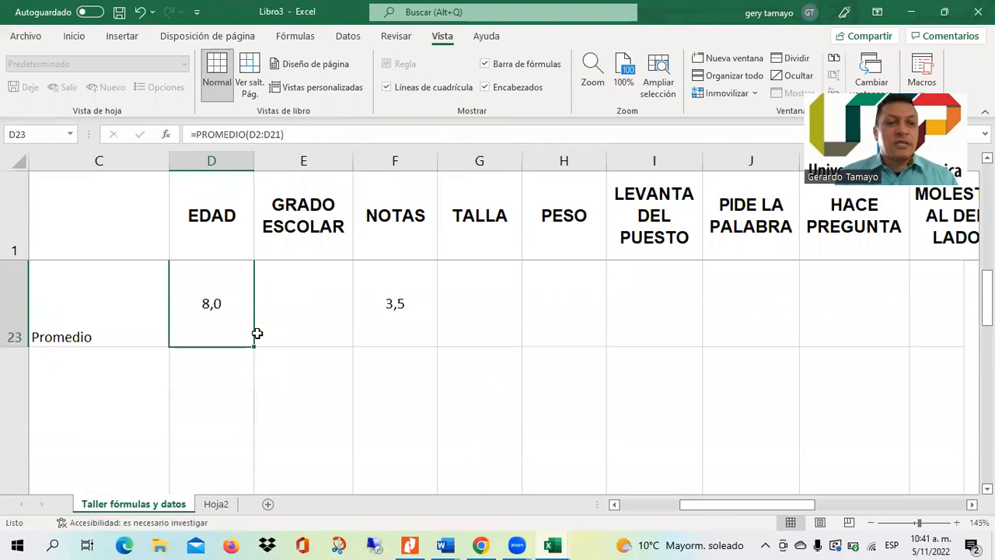
Review the EDAD, GRADO ESCOLAR and NOTAS data from row 12 down to the Promedio row.
scroll(498, 373, "up", 4)
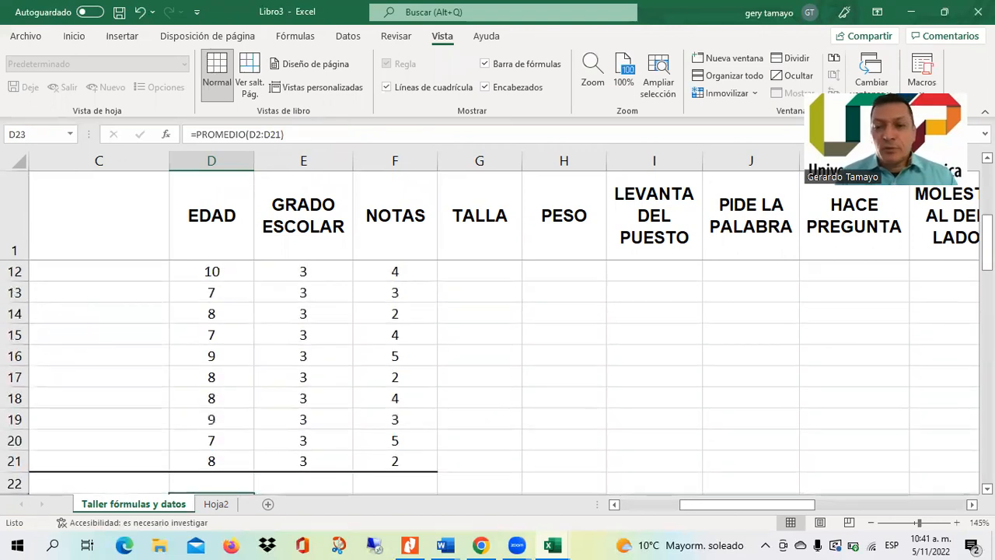
scroll(498, 327, "right", 1)
left_click_drag(822, 504, 795, 504)
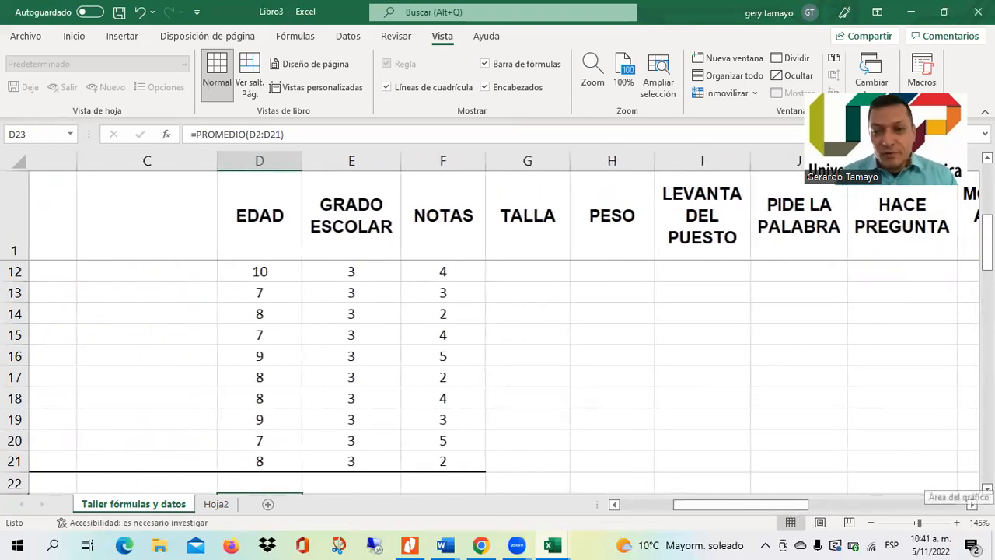
scroll(497, 373, "down", 2)
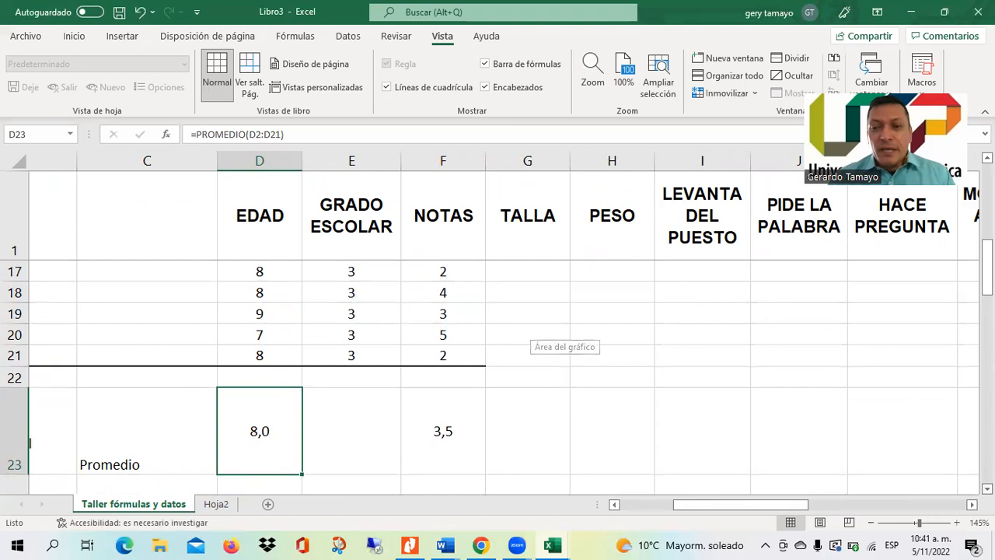
left_click(988, 489)
left_click(988, 489)
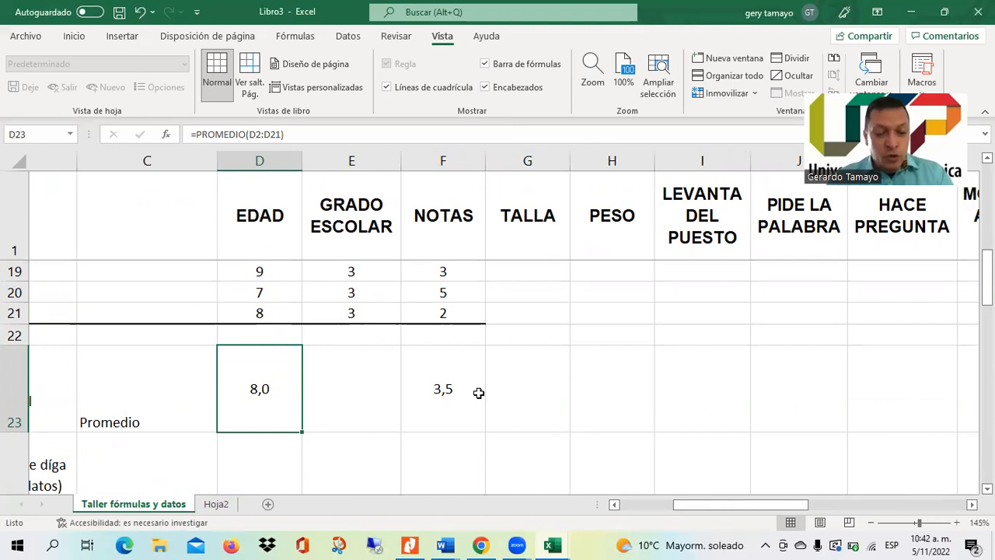
Try to copy the EDAD average formula from D23 to the NOTAS average cell F23.
key("ctrl+c")
left_click(441, 391)
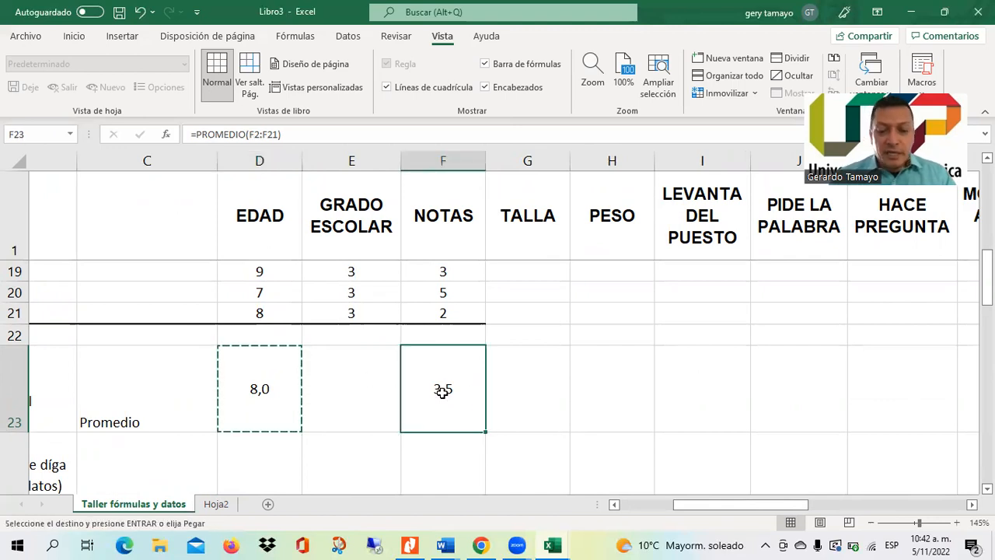
key("Escape")
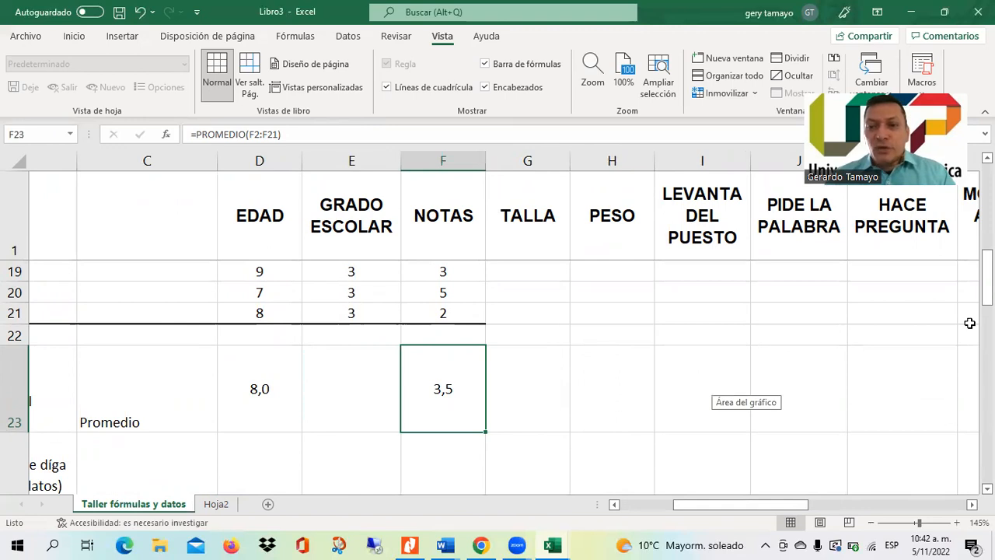
left_click_drag(988, 278, 987, 192)
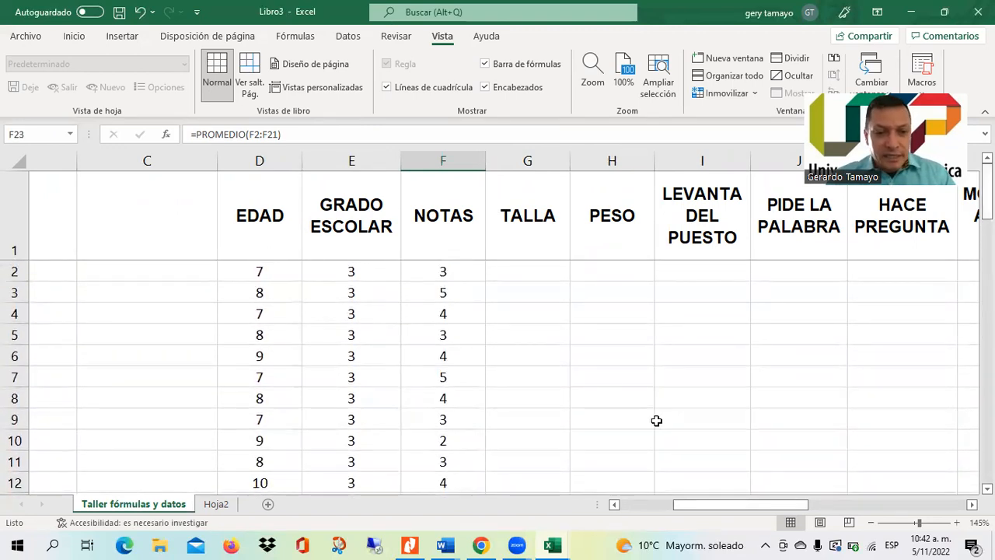
Look through the Libro2 workbook and the Taller clase 11 11 2020 sheet of the Taller excel para investigación workbook.
mouse_move(554, 544)
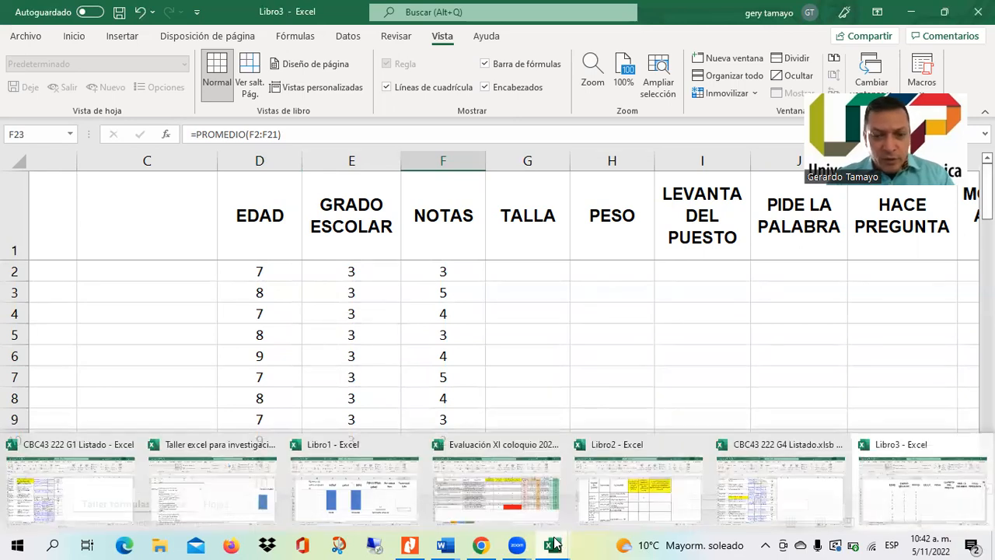
left_click(679, 493)
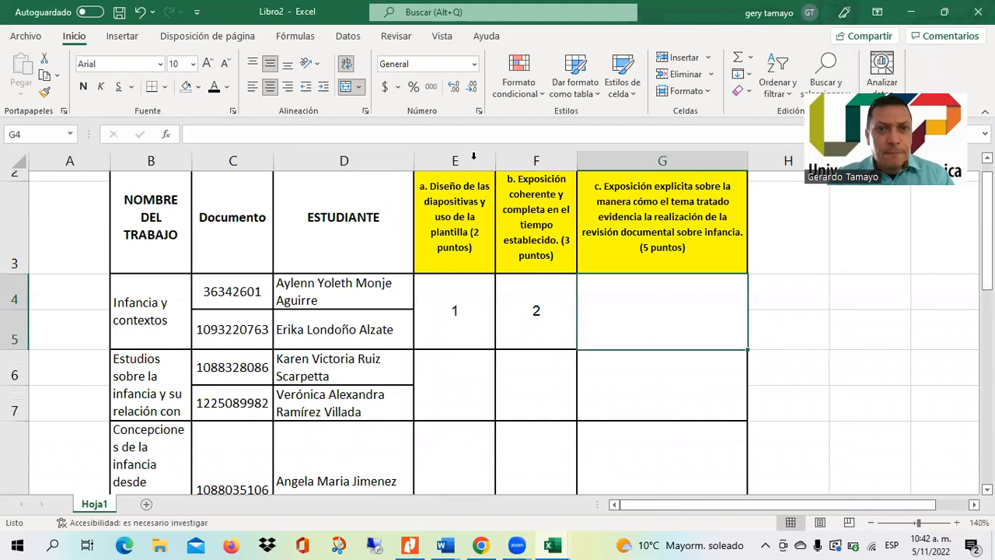
left_click(552, 544)
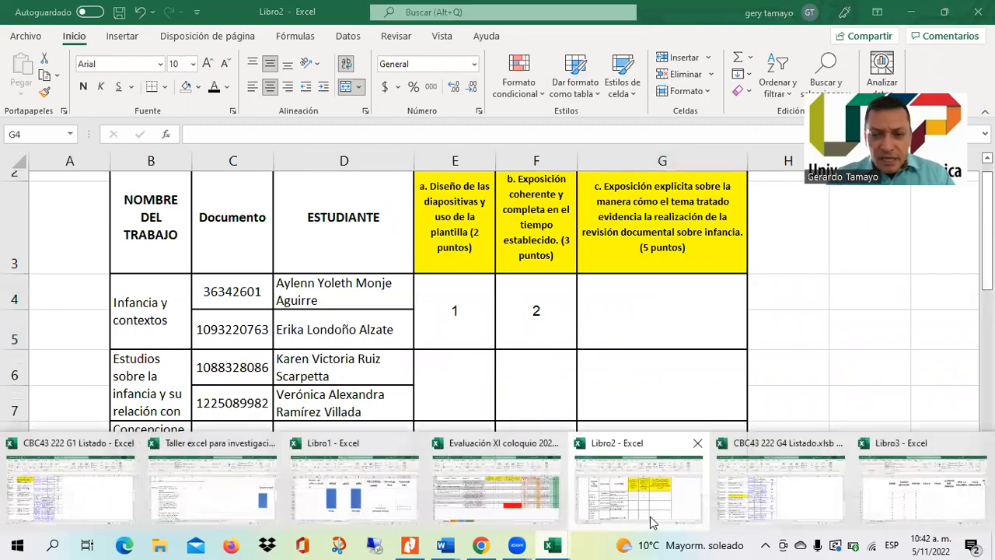
left_click(262, 494)
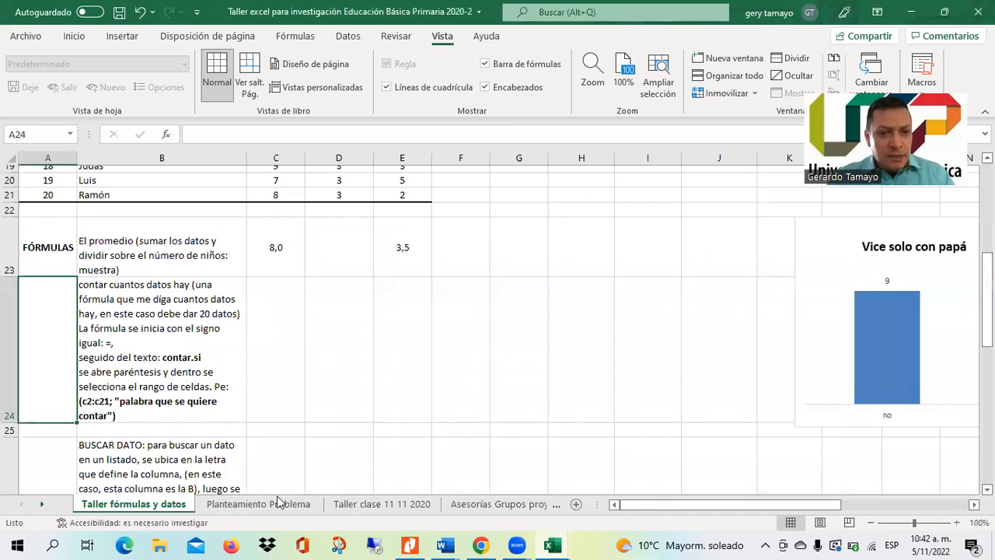
left_click(398, 505)
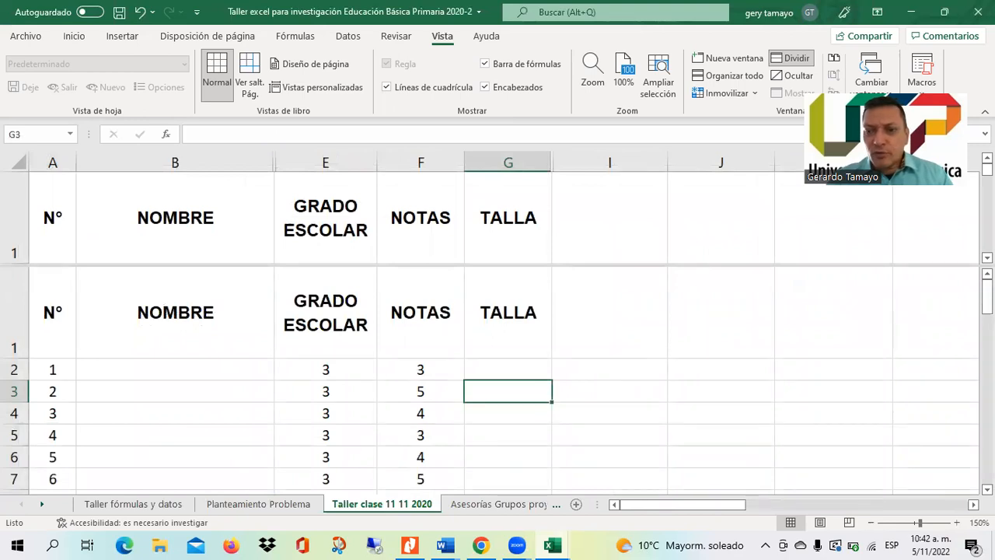
scroll(498, 326, "right", 3)
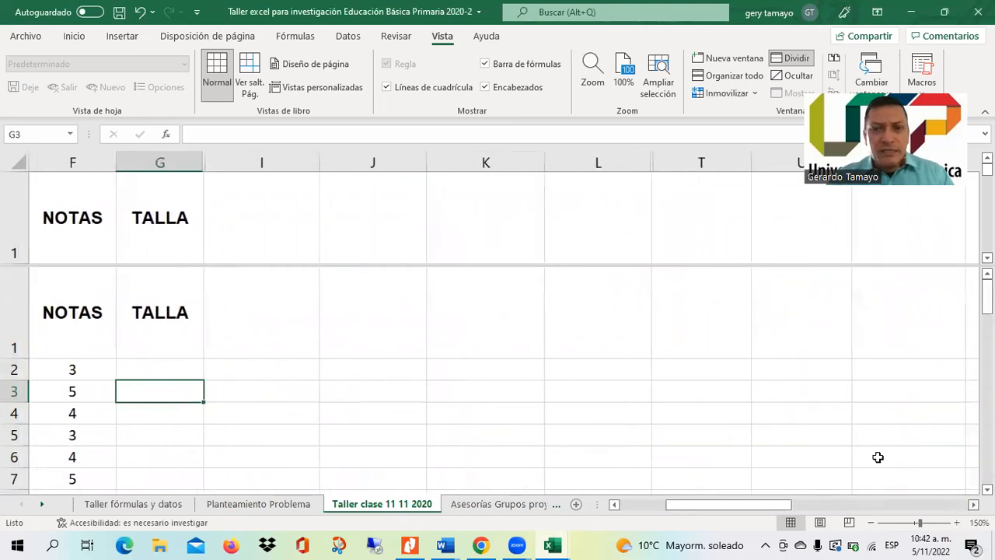
left_click(852, 363)
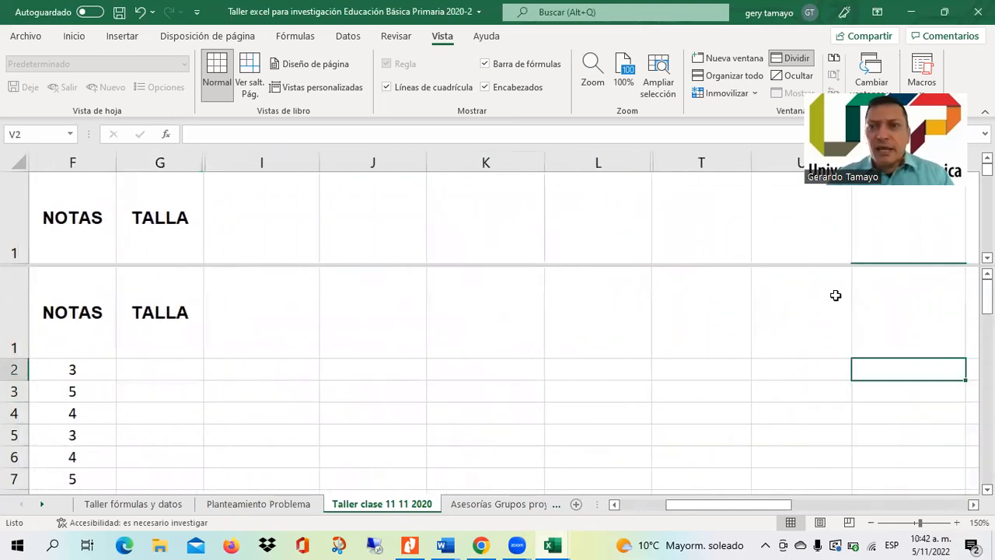
left_click(726, 65)
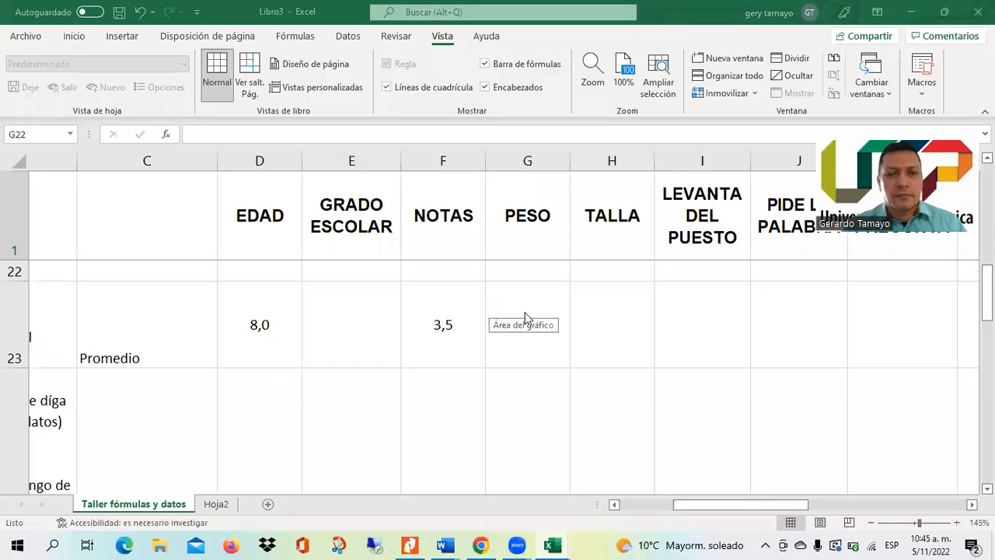
Review the PESO and TALLA data in Libro3 from row 2 down to the end of the student list.
left_click(496, 309)
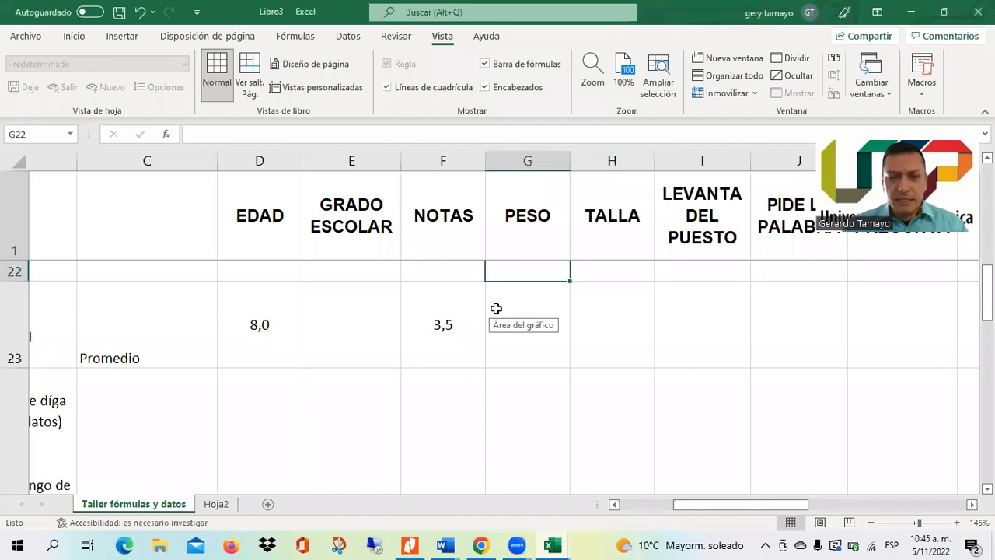
key("Up")
key("Up")
key("Up")
key("Up")
key("Up")
key("Up")
key("Up")
key("Up")
key("Up")
key("Up")
key("Up")
key("Up")
key("Up")
key("Up")
key("Up")
key("Up")
key("Up")
key("Up")
key("Up")
key("Up")
key("Up")
key("Down")
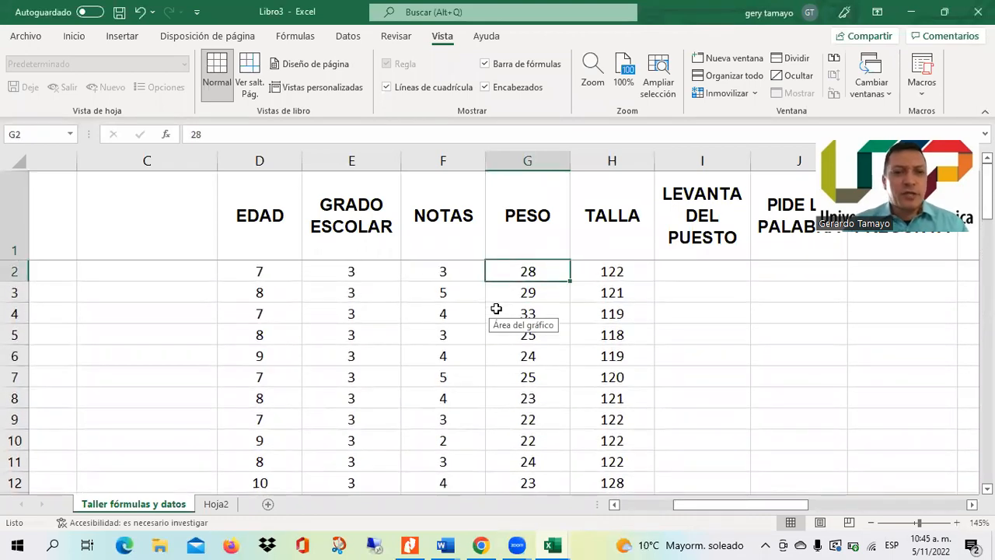
key("Right")
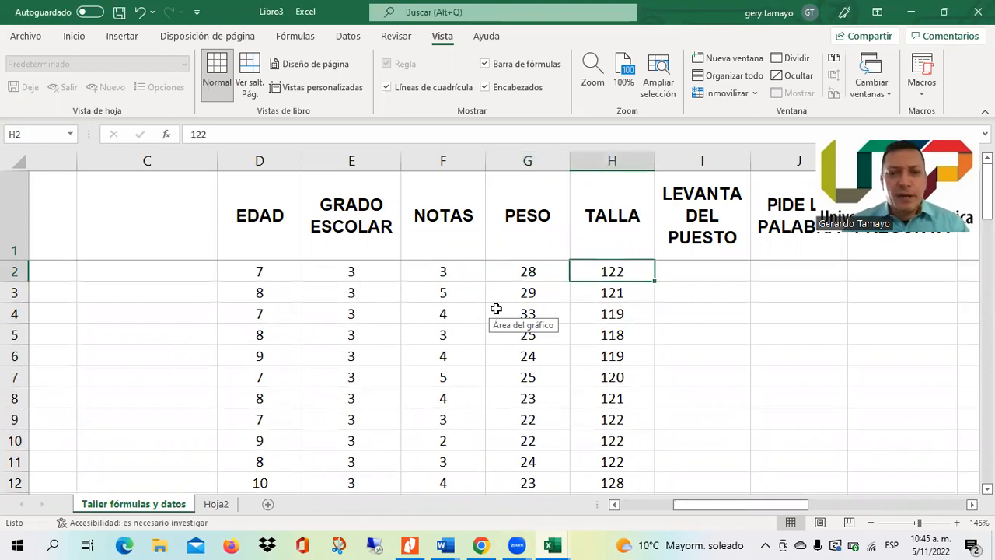
key("Down")
key("Left")
key("Down")
key("Down")
key("Down")
key("Down")
key("Down")
key("Down")
key("Down")
key("Down")
key("Down")
key("Down")
key("Down")
key("Down")
key("Down")
key("Down")
key("Down")
key("Down")
key("Down")
key("Down")
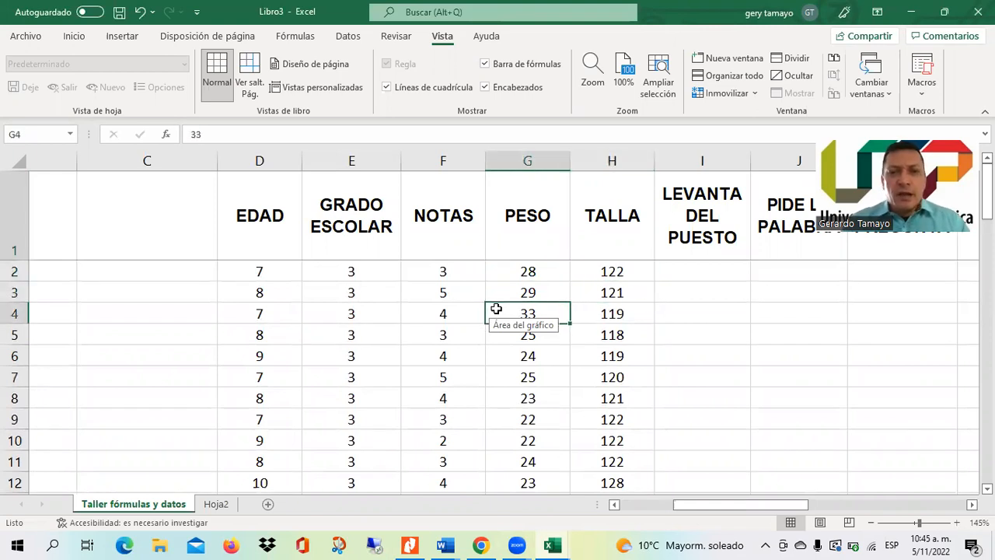
key("Down")
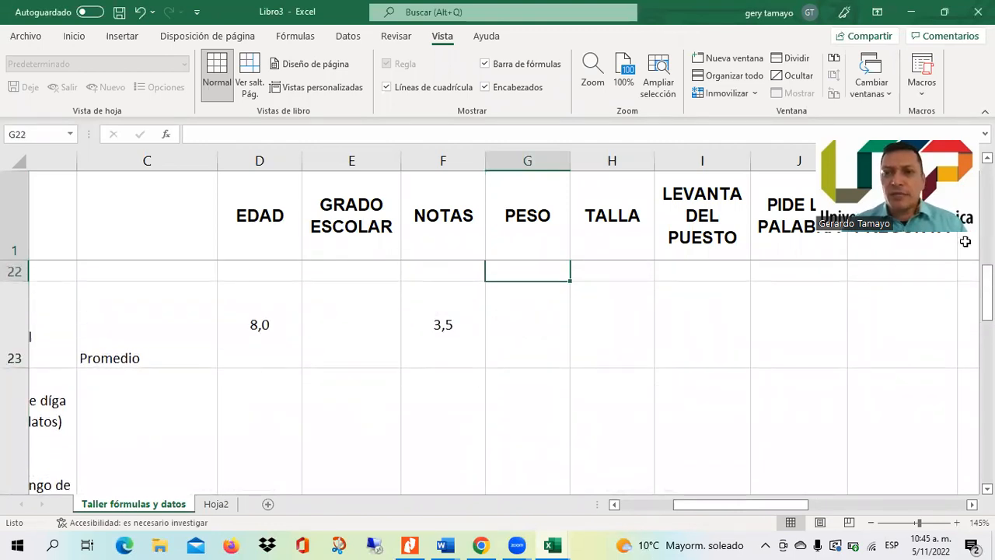
left_click_drag(970, 163, 935, 104)
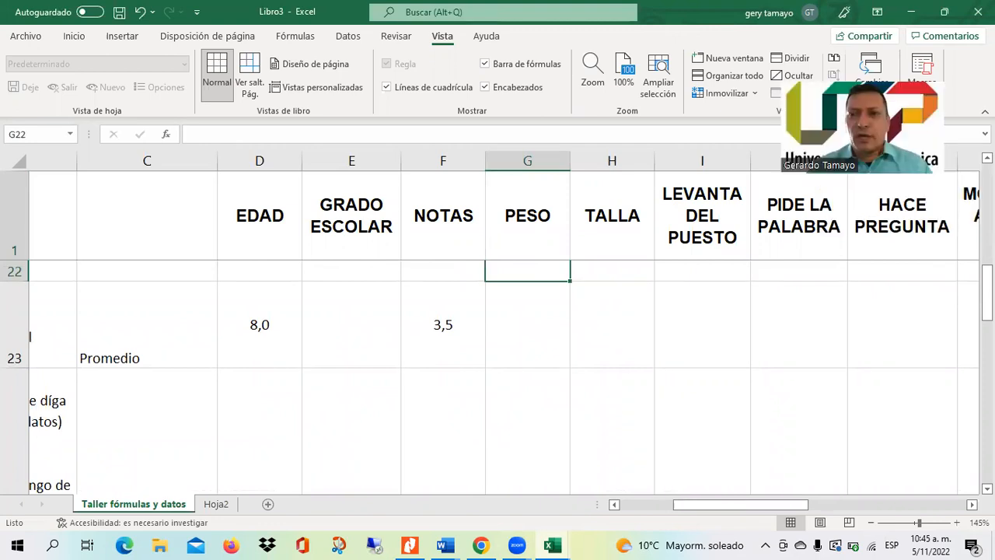
Copy the NOTAS average formula from F23 into the PESO and TALLA average cells G23:H23.
key("Up")
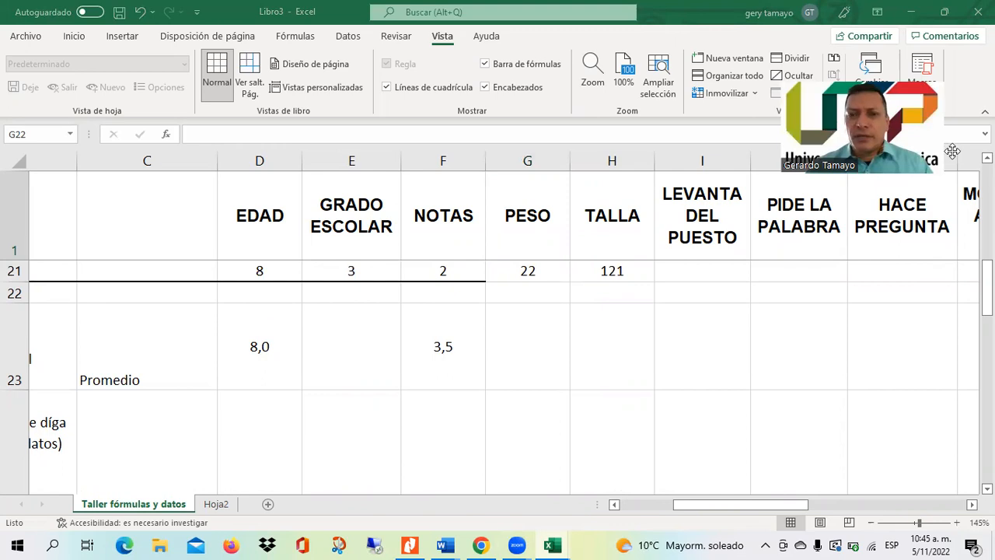
left_click(469, 344)
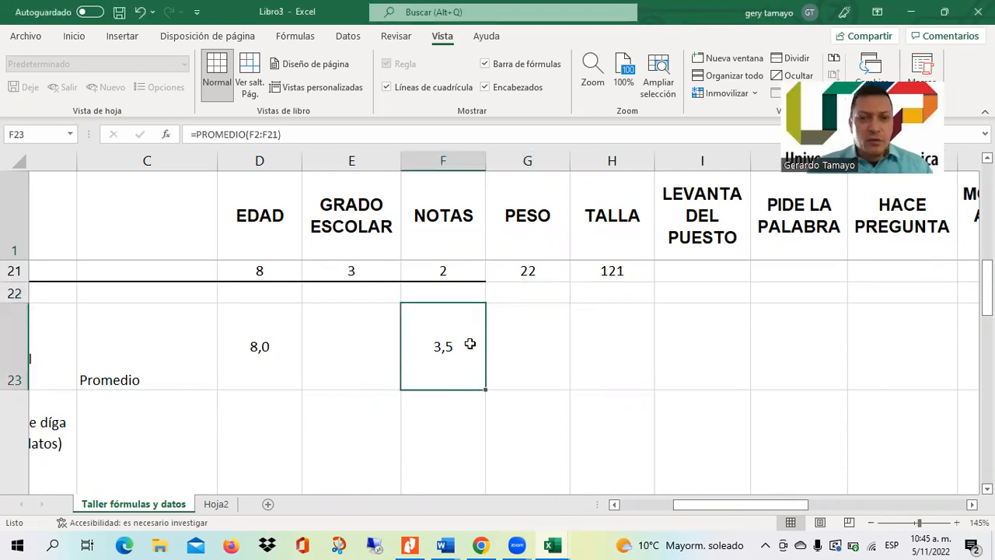
key("ctrl+c")
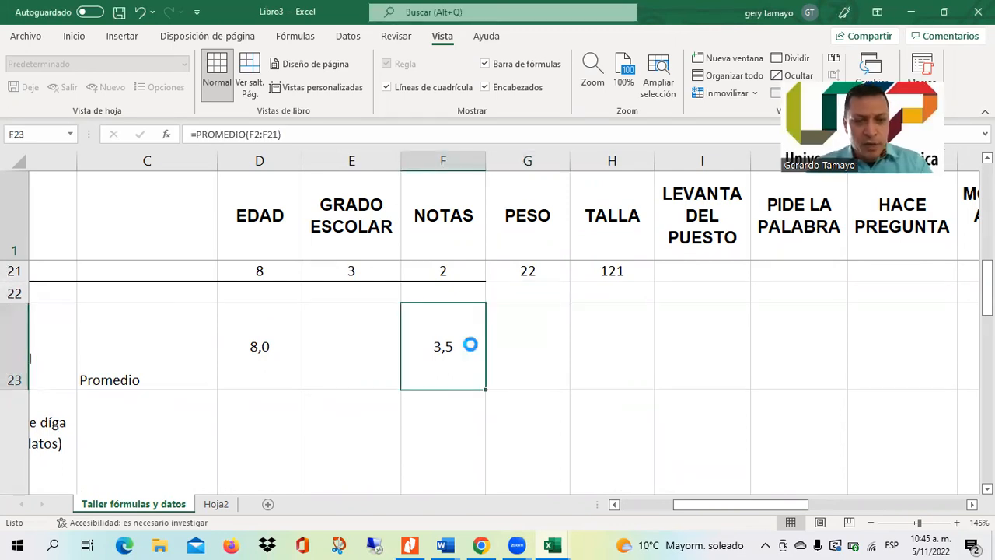
key("Right")
key("shift+Right")
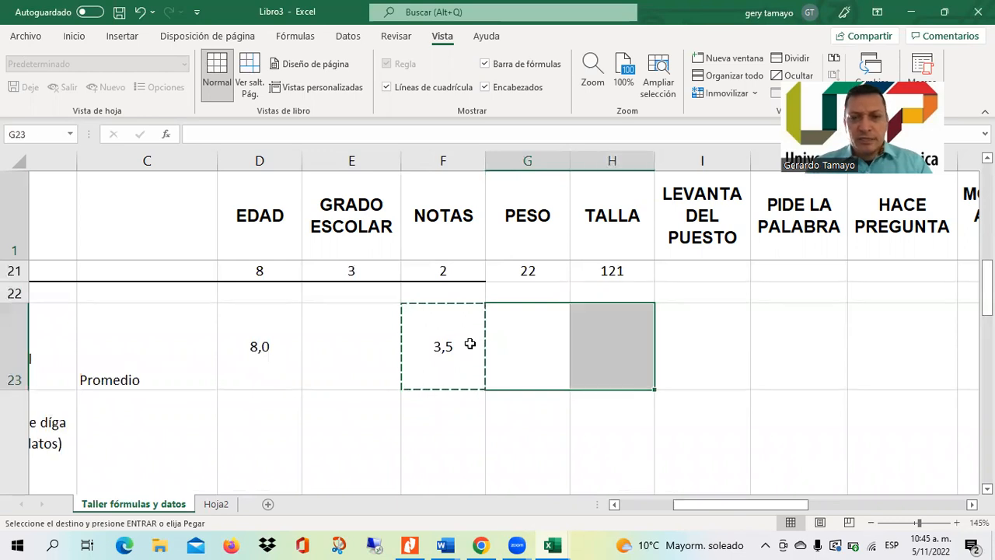
key("ctrl+v")
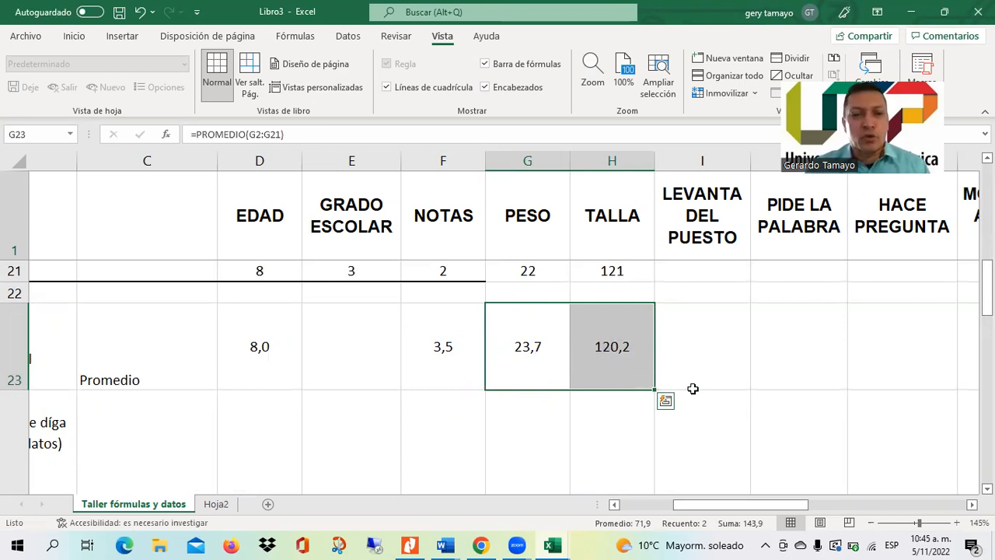
Label cell C24 as Moda, below Promedio, and reduce the height of row 24.
left_click(171, 444)
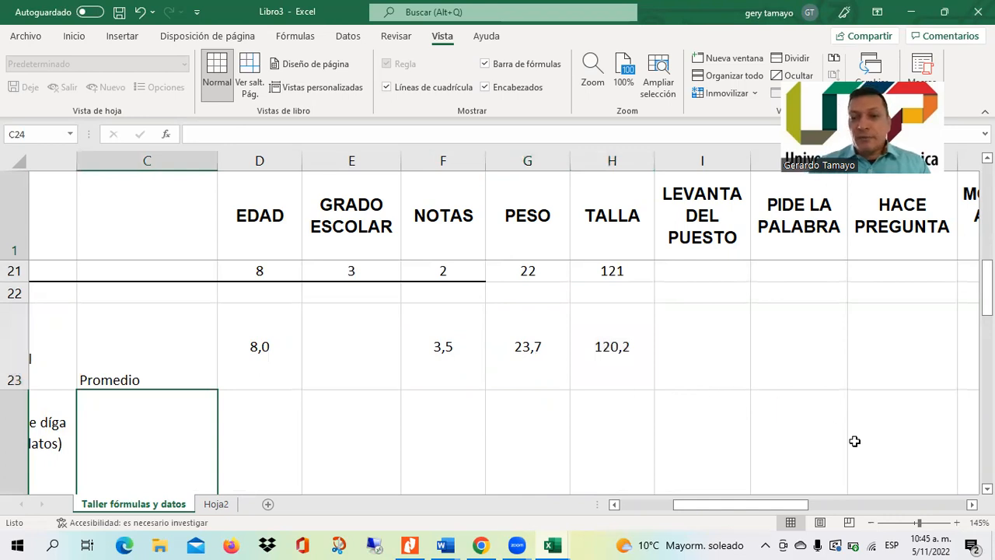
left_click(987, 488)
left_click(987, 488)
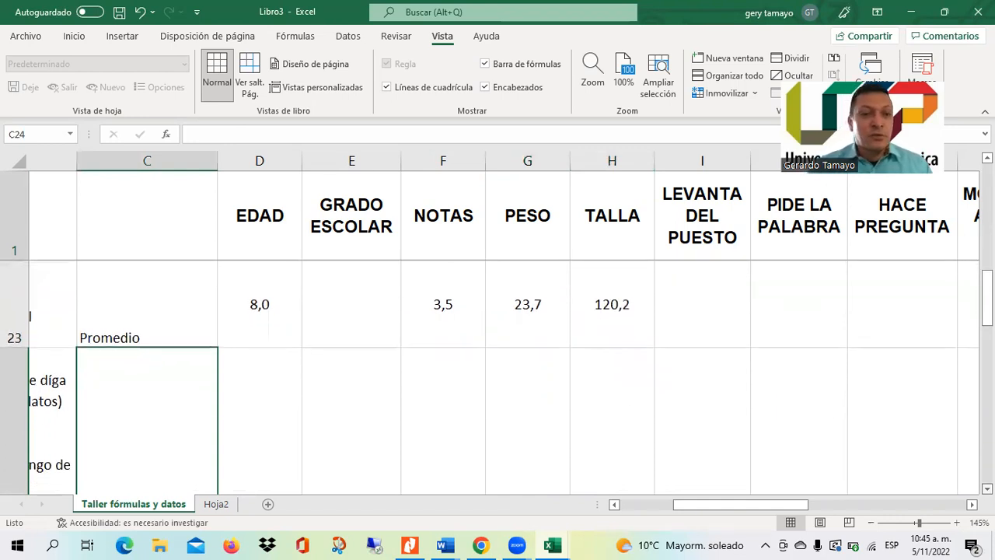
type("mODA")
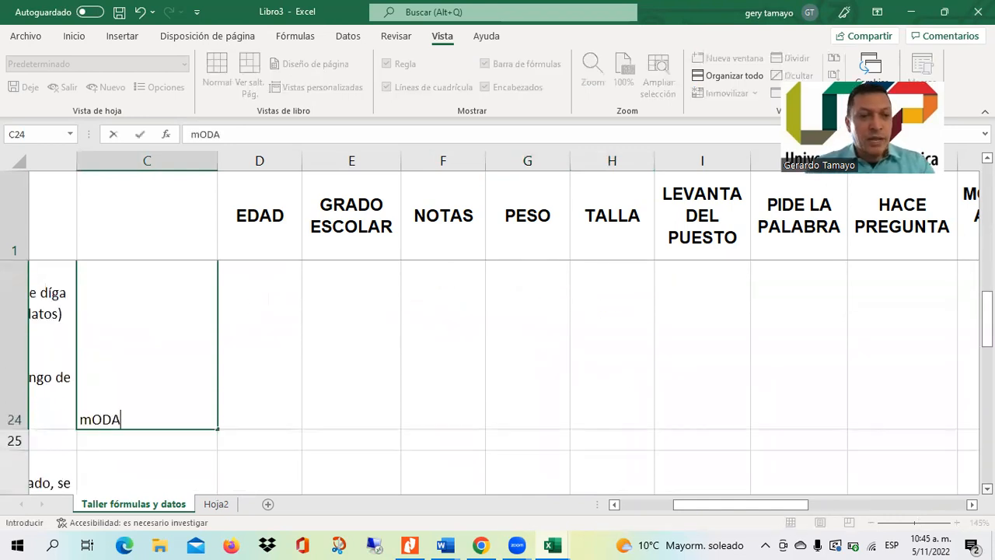
key("Caps_Lock")
key("Tab")
key("Up")
key("Up")
key("Down")
key("Down")
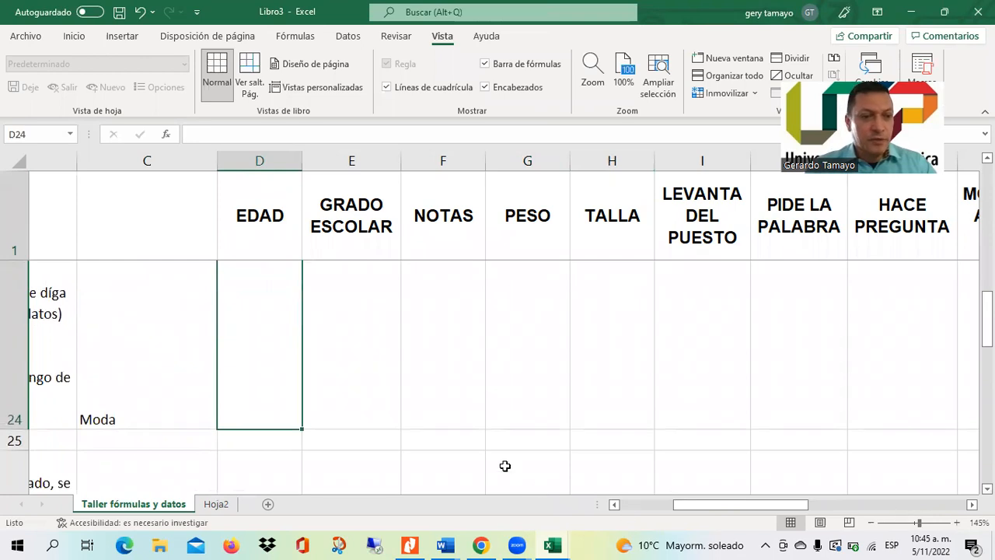
left_click_drag(17, 429, 17, 363)
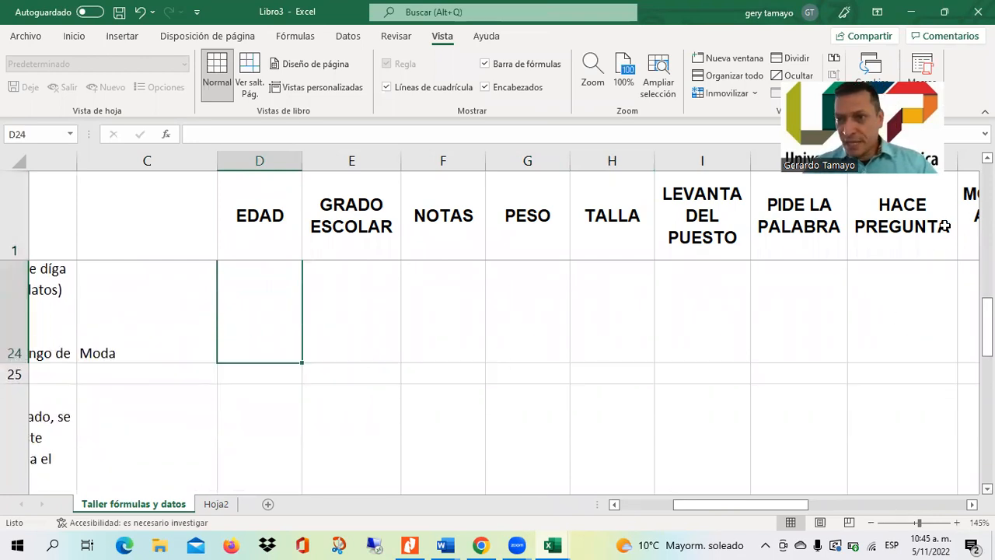
scroll(497, 350, "up", 1)
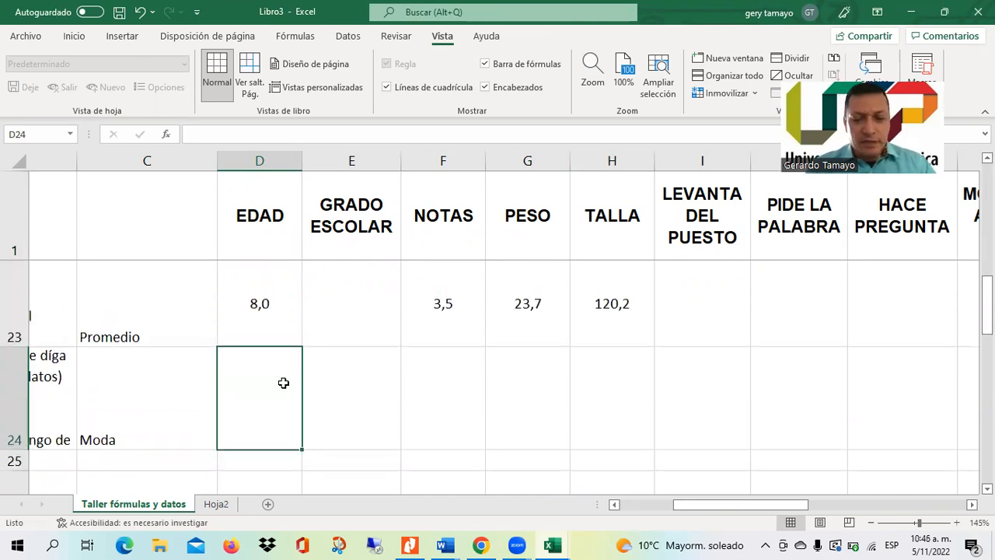
type("=")
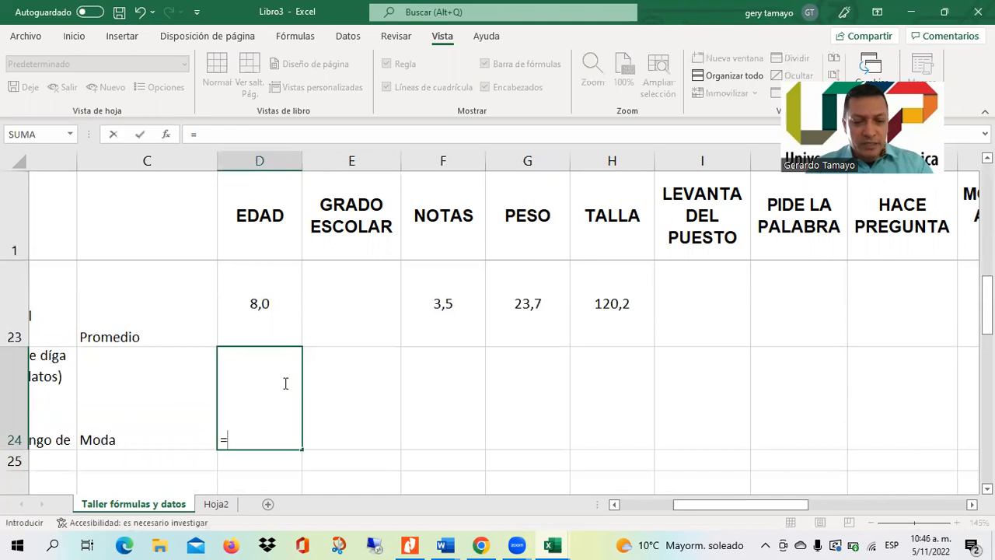
type("moda")
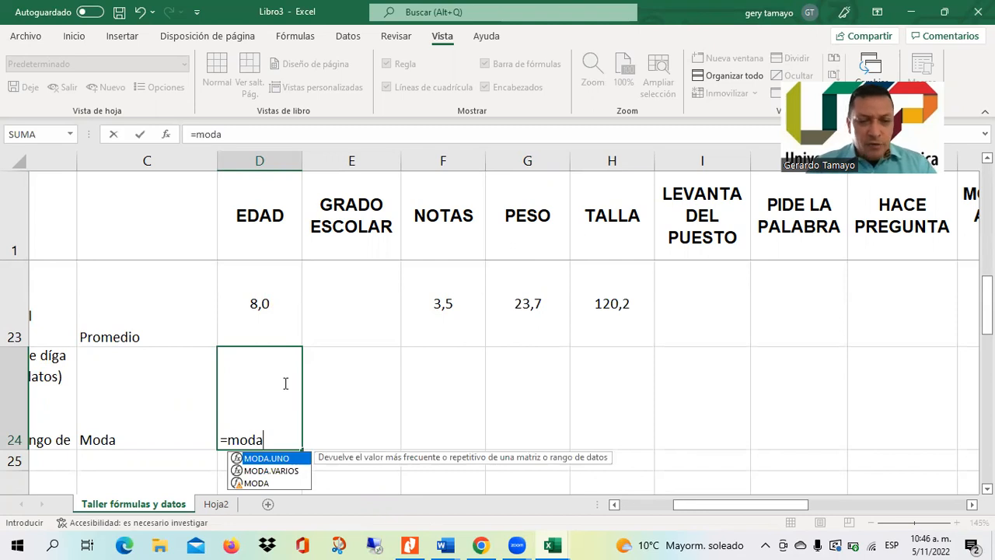
type("(")
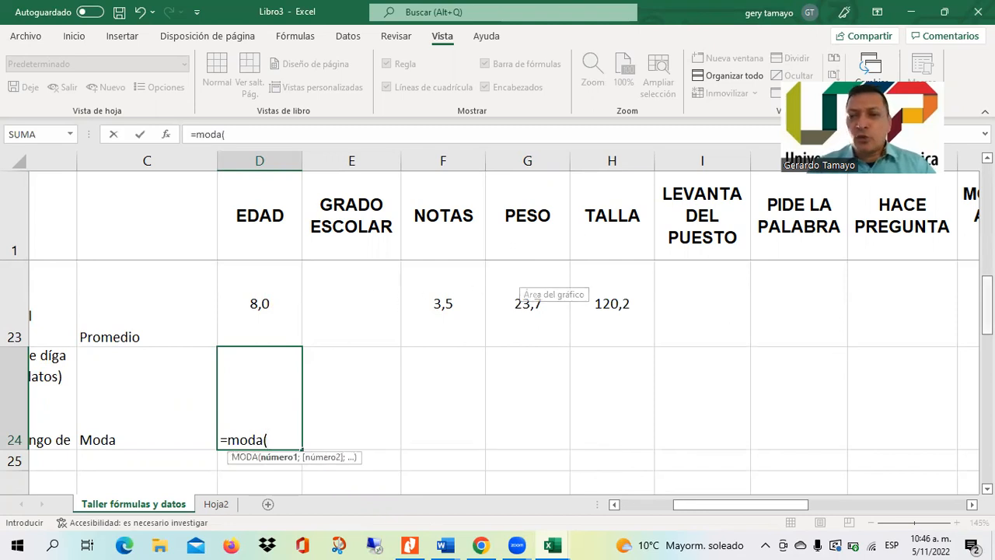
scroll(467, 302, "up", 2)
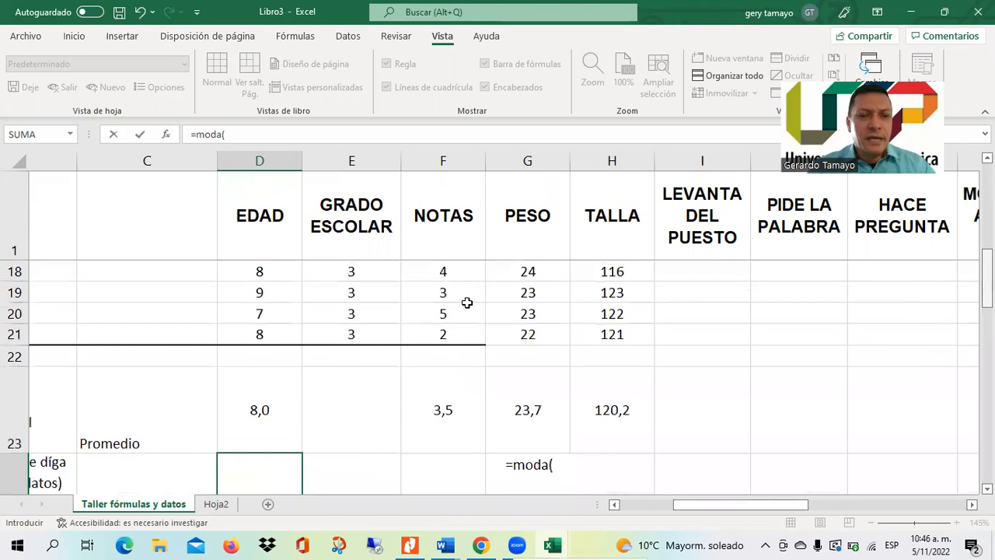
left_click(285, 336)
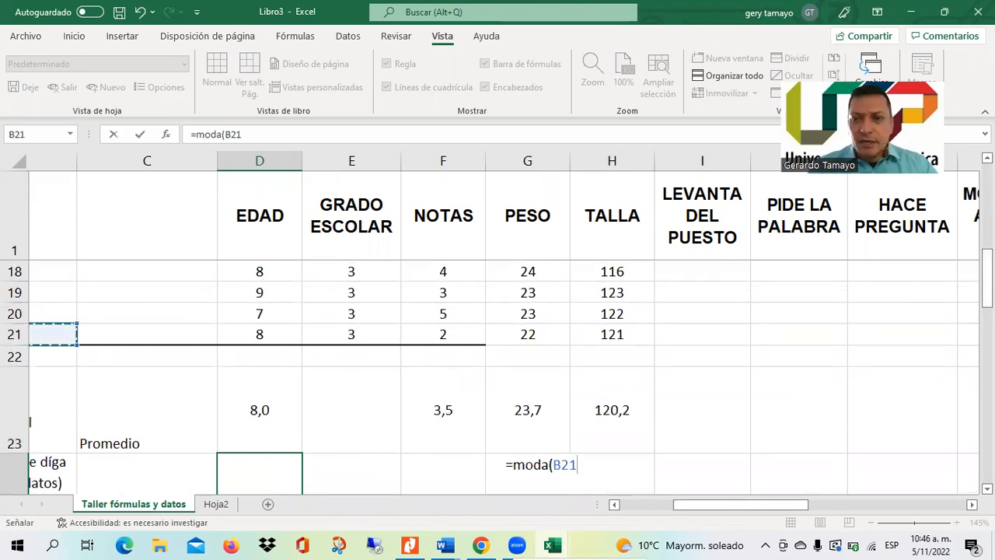
key("Escape")
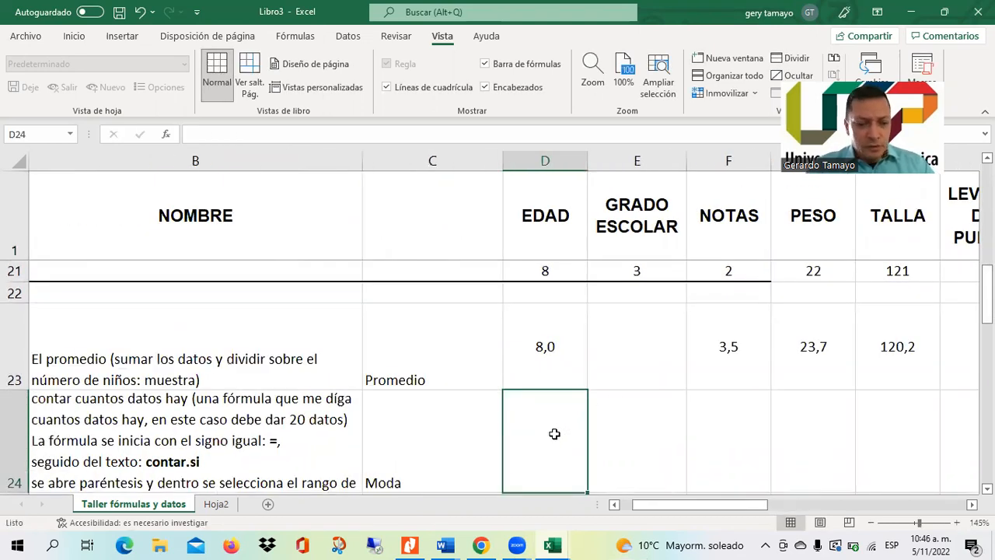
Calculate the mode of the EDAD values in cell D24 with =MODA(D2:D21).
type("=moda")
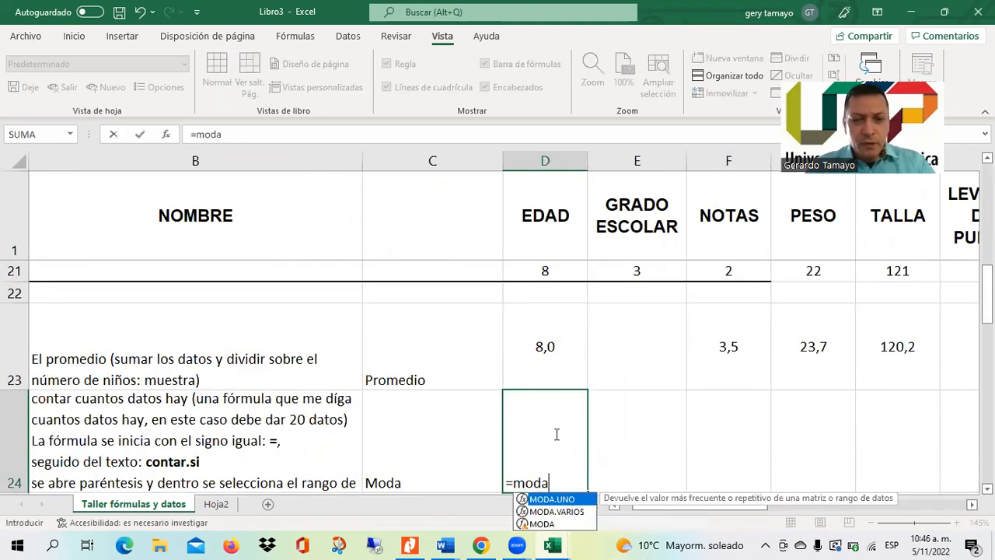
type("(")
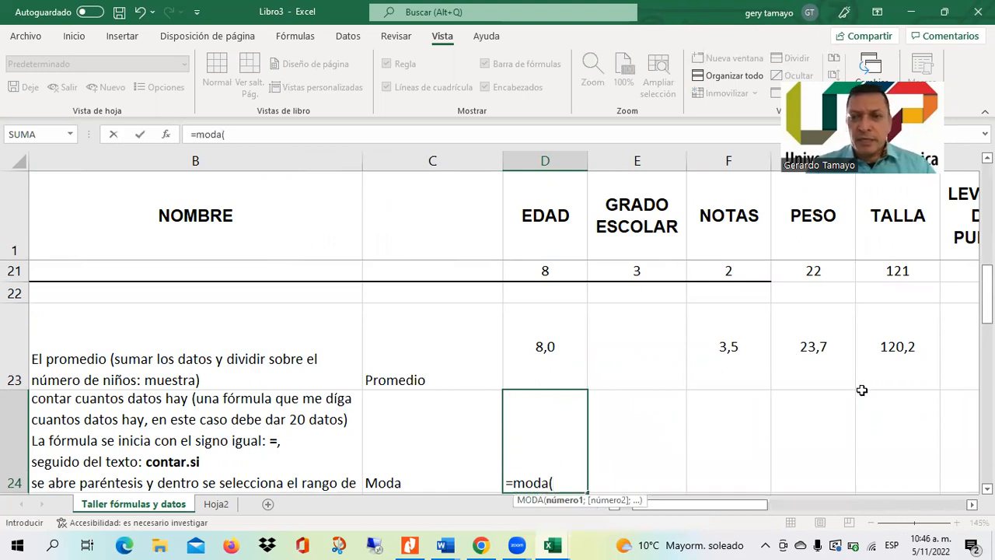
left_click_drag(987, 296, 988, 194)
left_click_drag(543, 267, 547, 267)
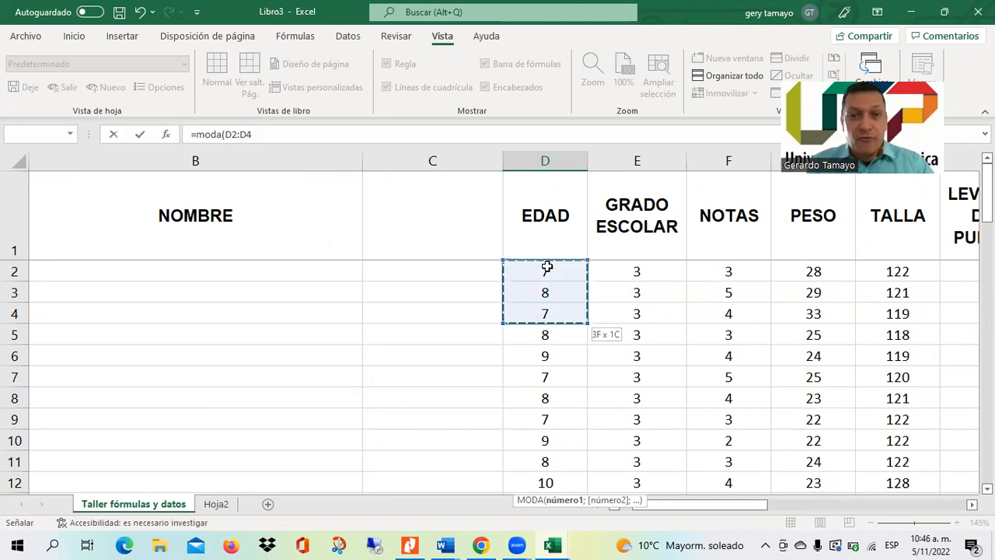
key("ctrl+shift+Down")
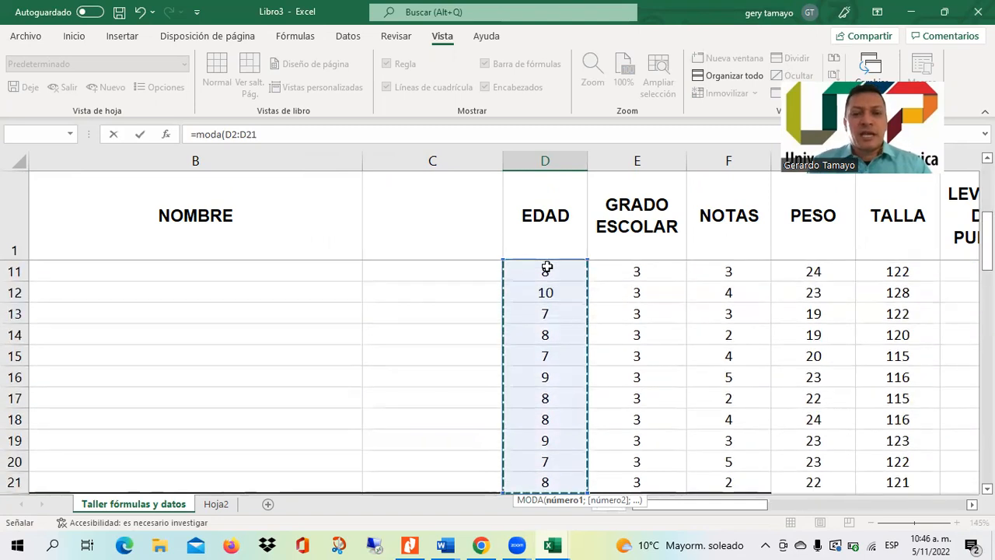
left_click_drag(986, 224, 987, 293)
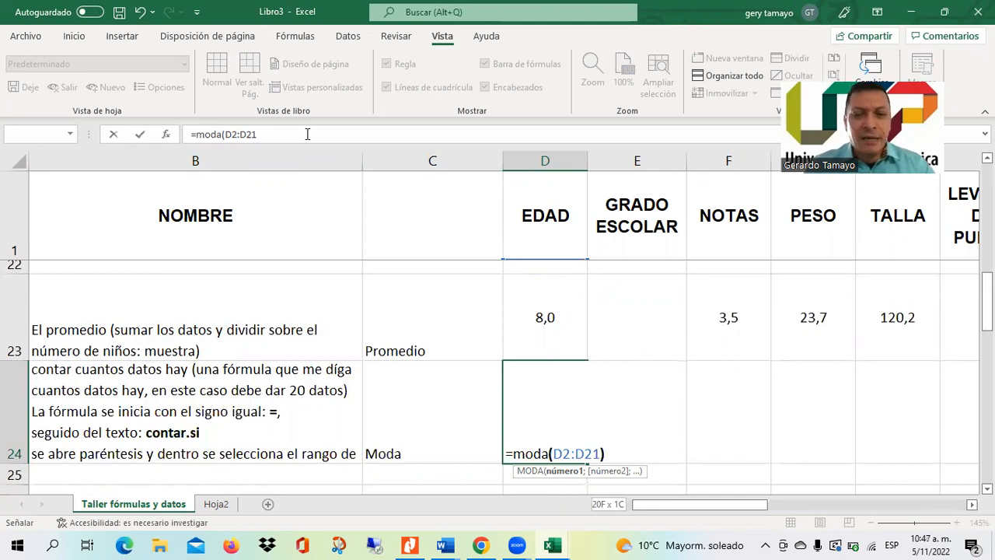
type(")")
key("Return")
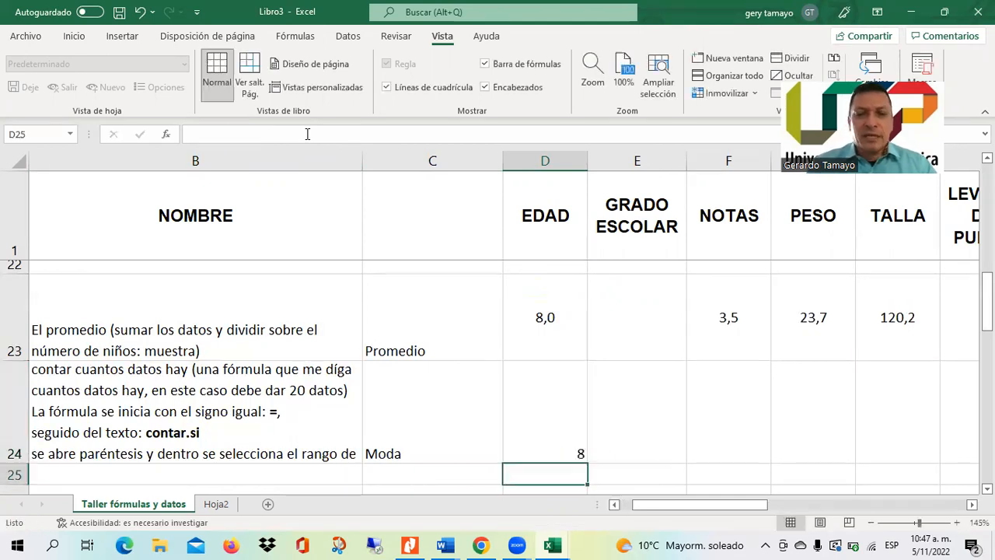
Center the EDAD mode in cell D24 both horizontally and vertically.
key("Up")
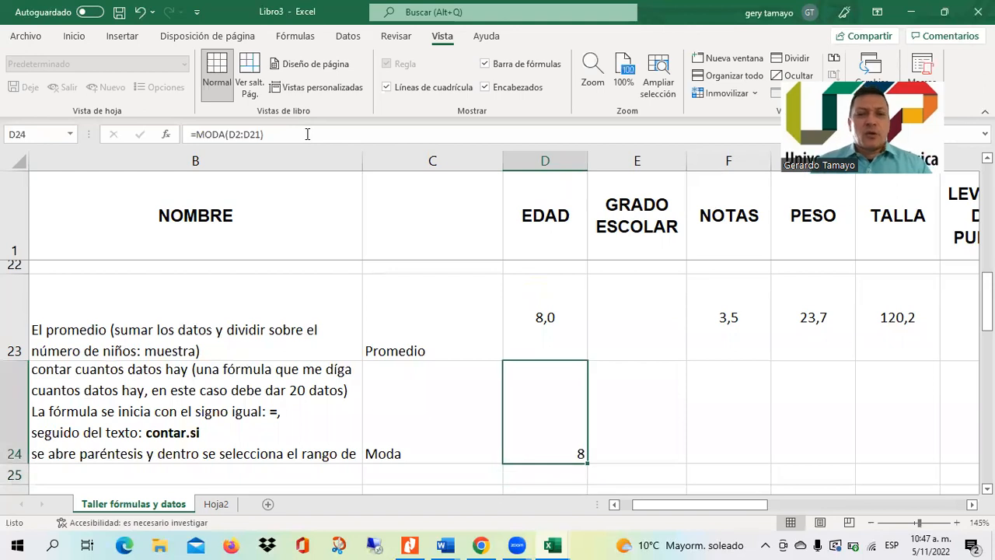
left_click(75, 36)
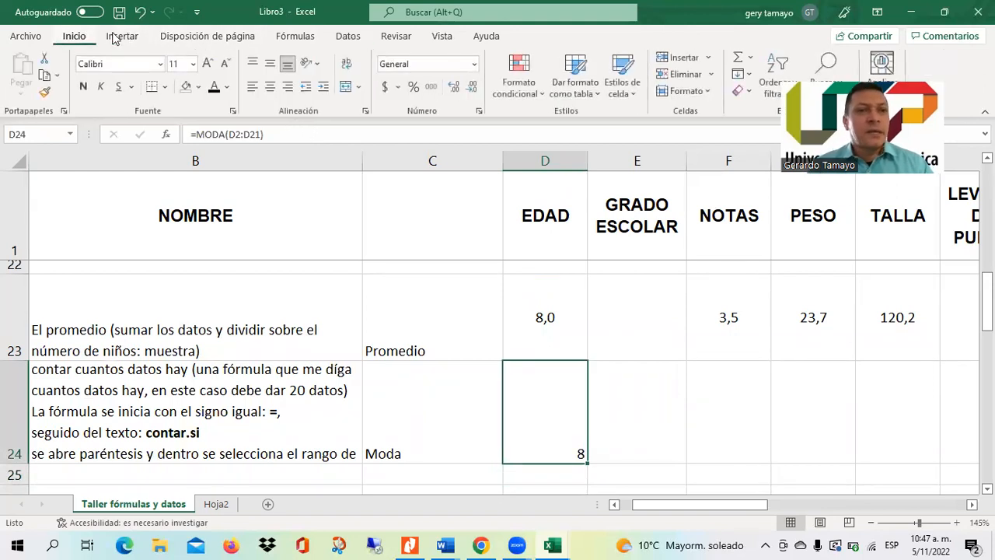
left_click(270, 87)
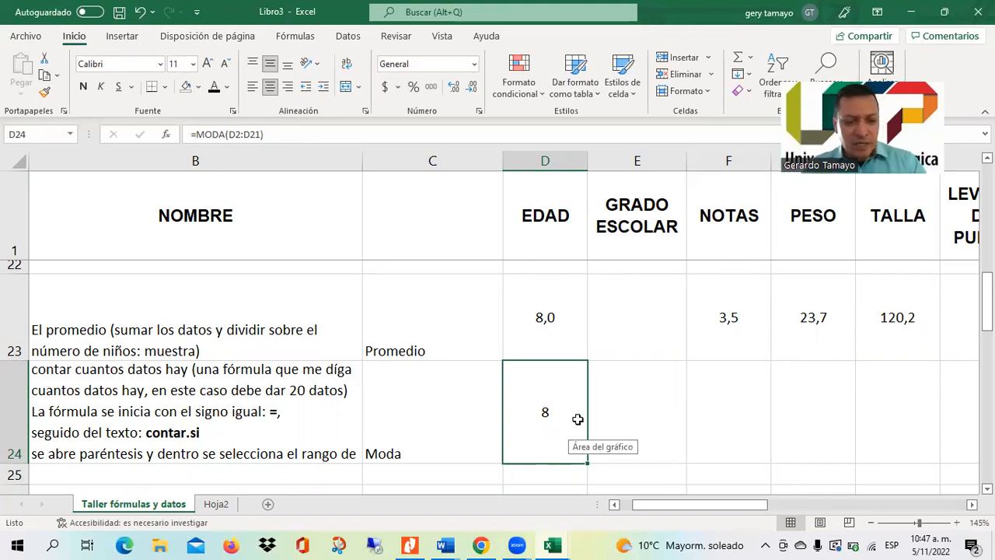
Copy the mode formula from D24 across E24:H24, covering GRADO ESCOLAR, NOTAS, PESO and TALLA.
key("ctrl+c")
key("Right")
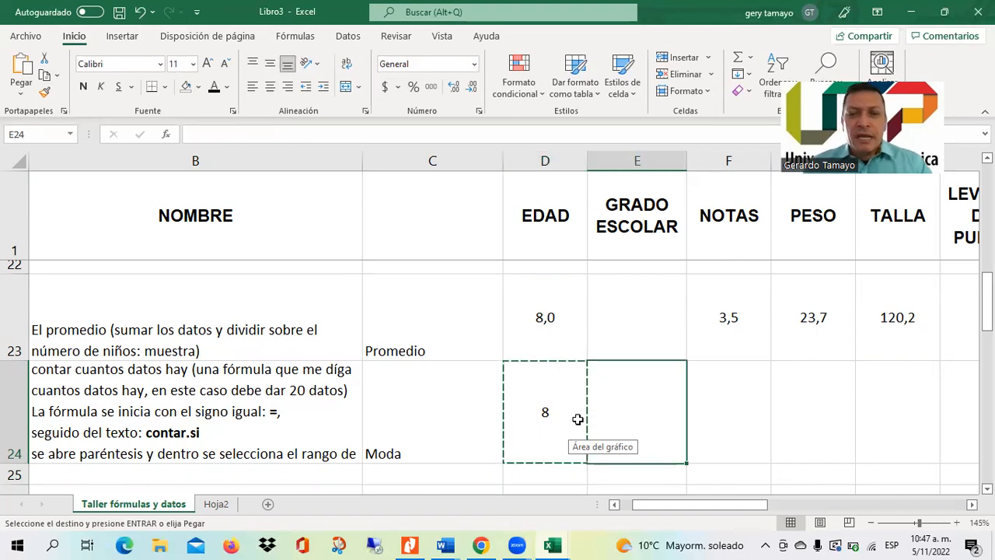
key("shift+Right")
key("shift+Right")
key("shift+Right")
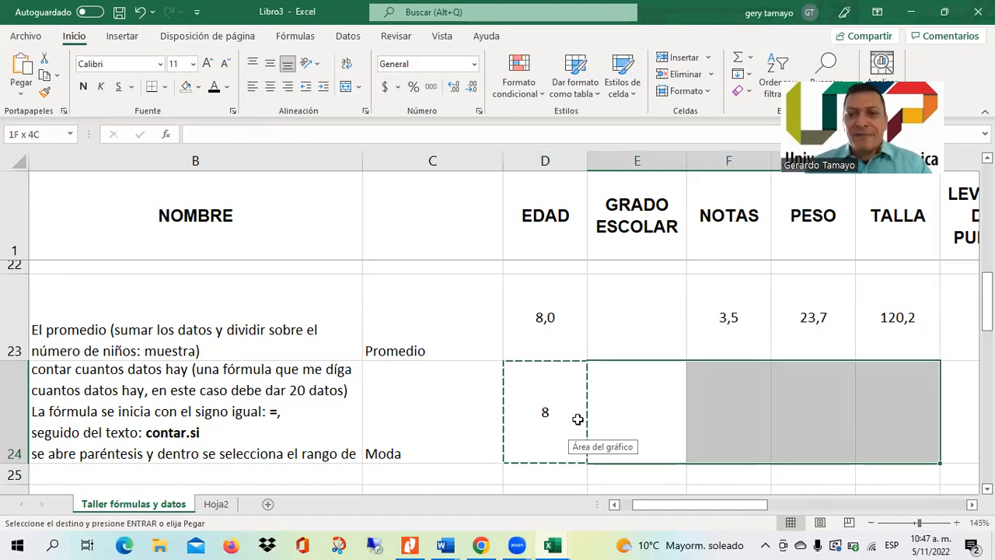
key("Return")
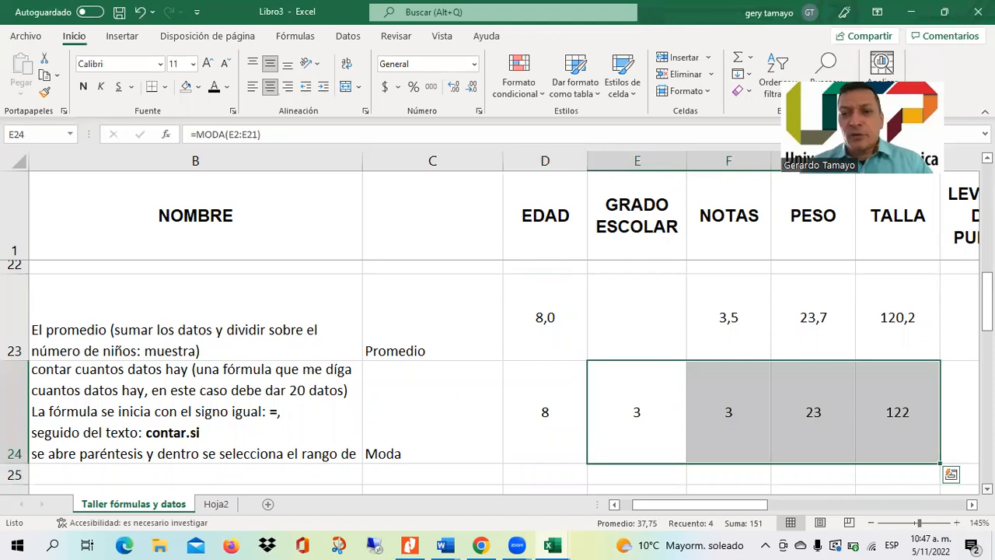
Label cell C25 as Desviación Estándar, below Moda.
scroll(497, 377, "down", 1)
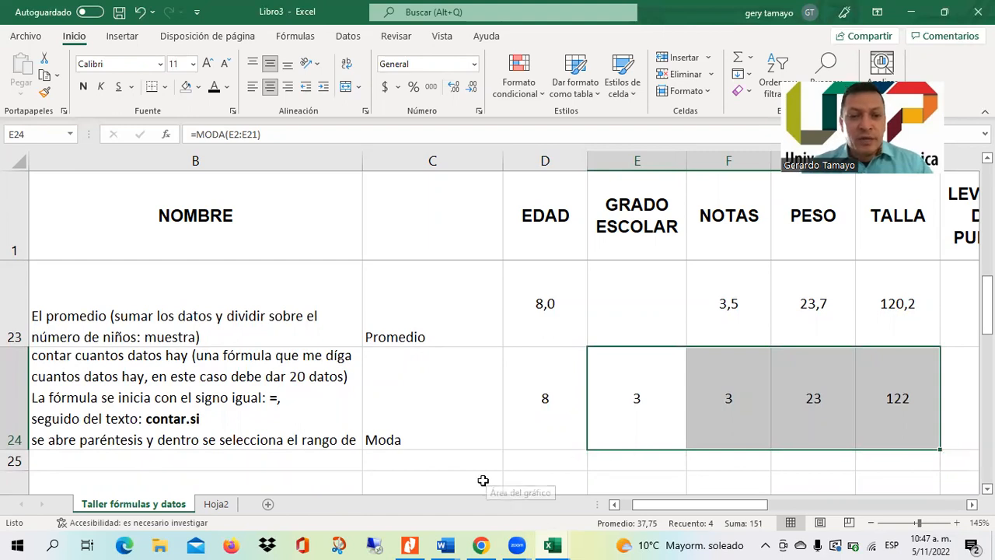
left_click(482, 479)
left_click(483, 457)
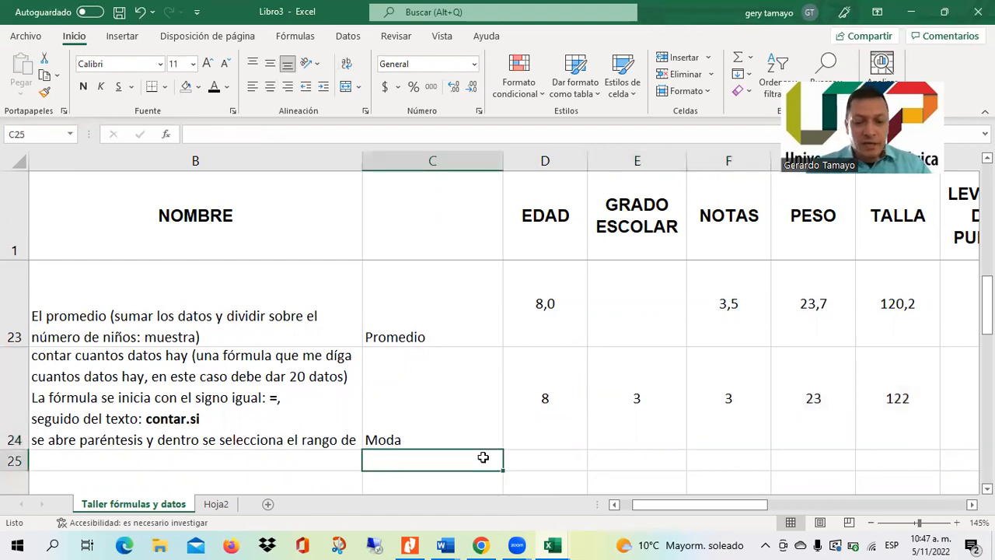
type("DEsvia")
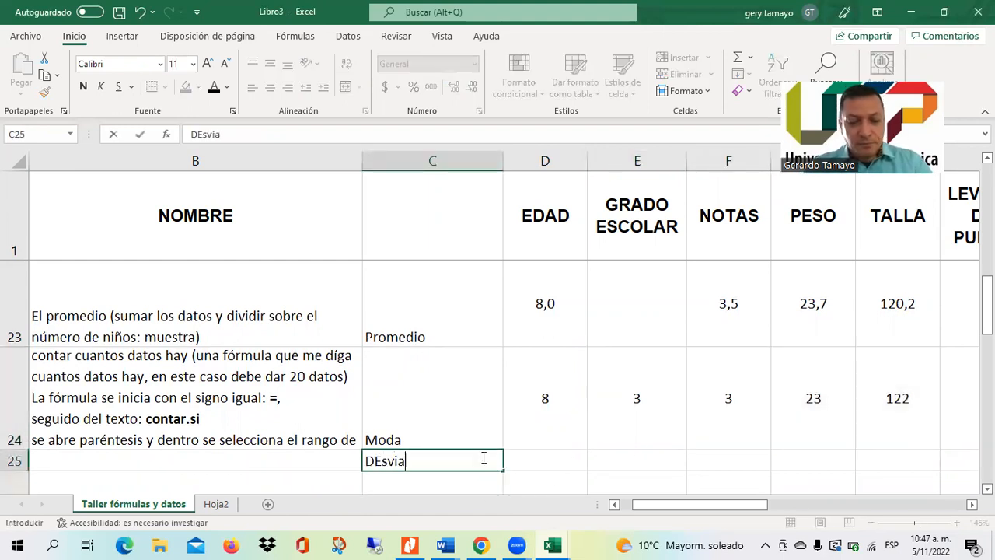
type("ción")
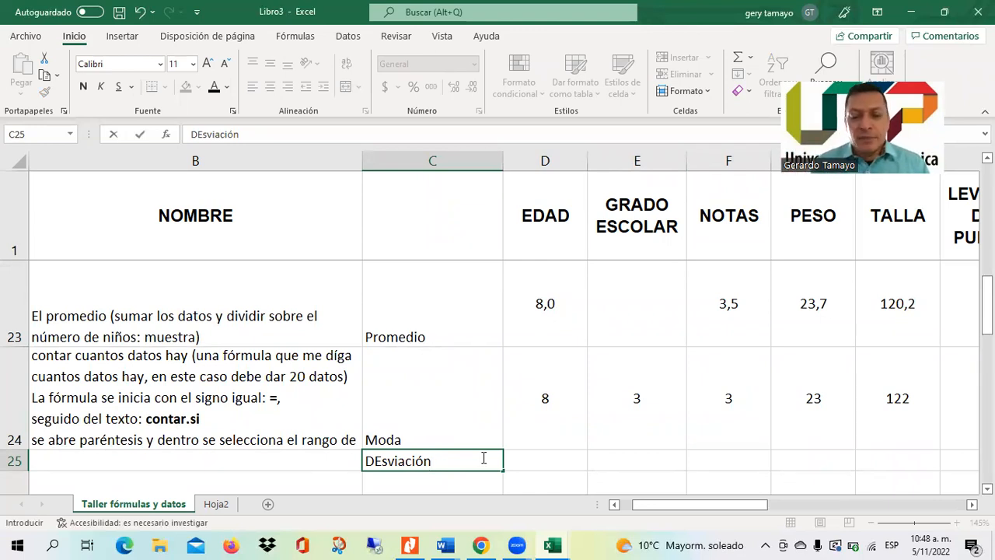
type("Standar")
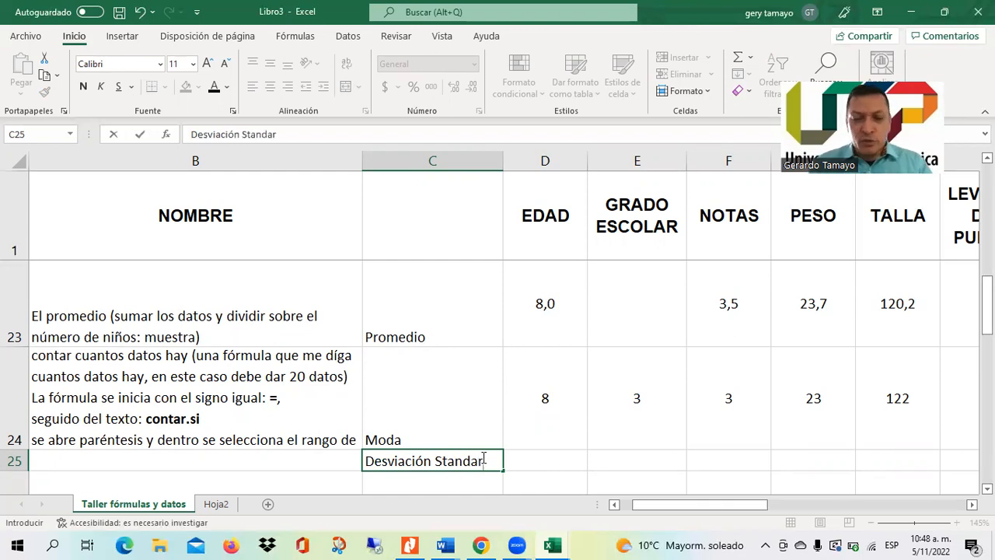
key("Tab")
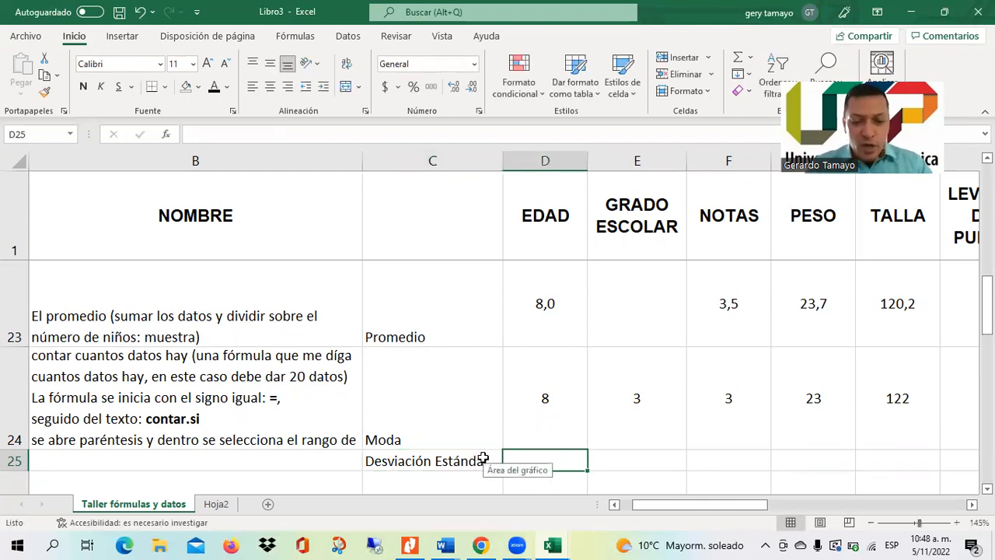
Calculate the standard deviation of the EDAD values in cell D25 with =DESVEST(D2:D21).
type("=")
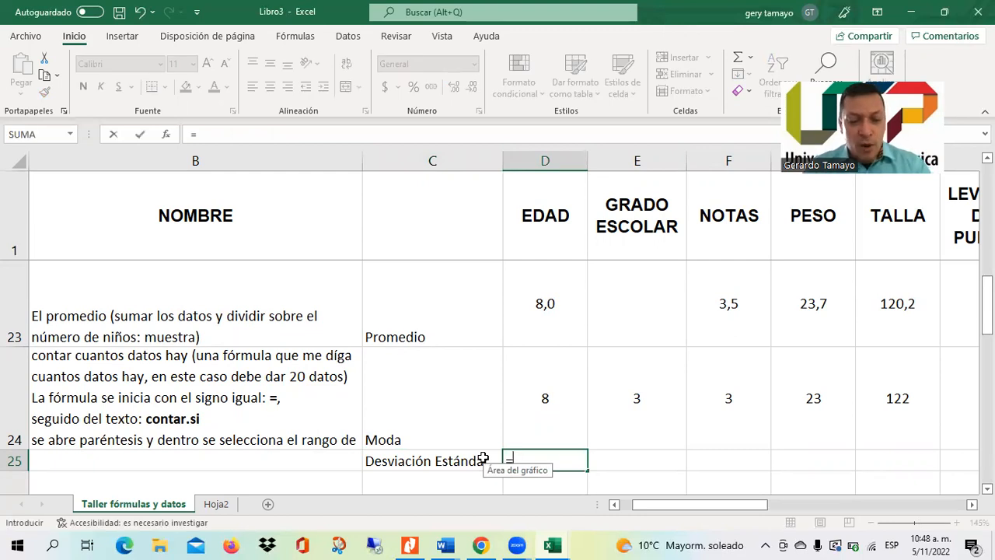
type("desvest")
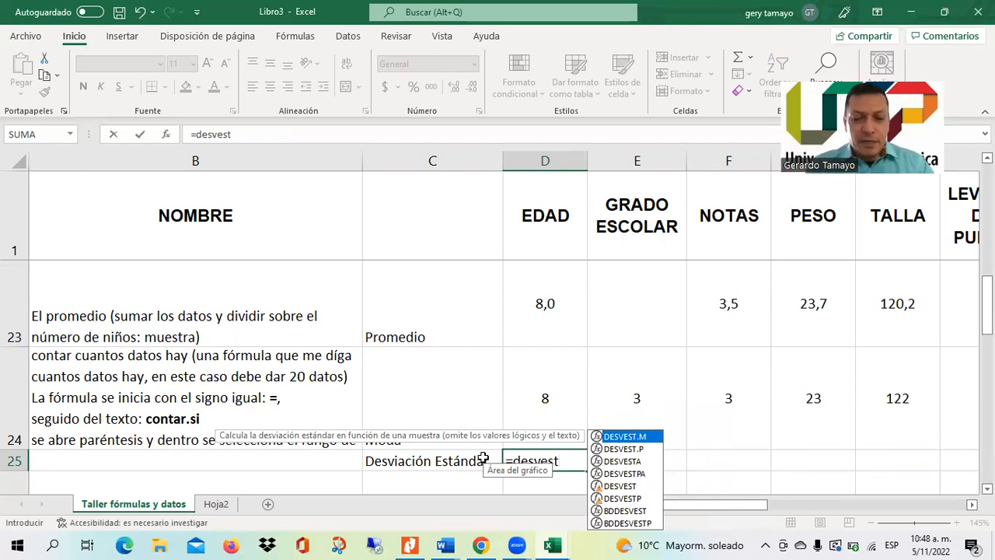
type("(")
left_click_drag(987, 307, 986, 194)
left_click(543, 268)
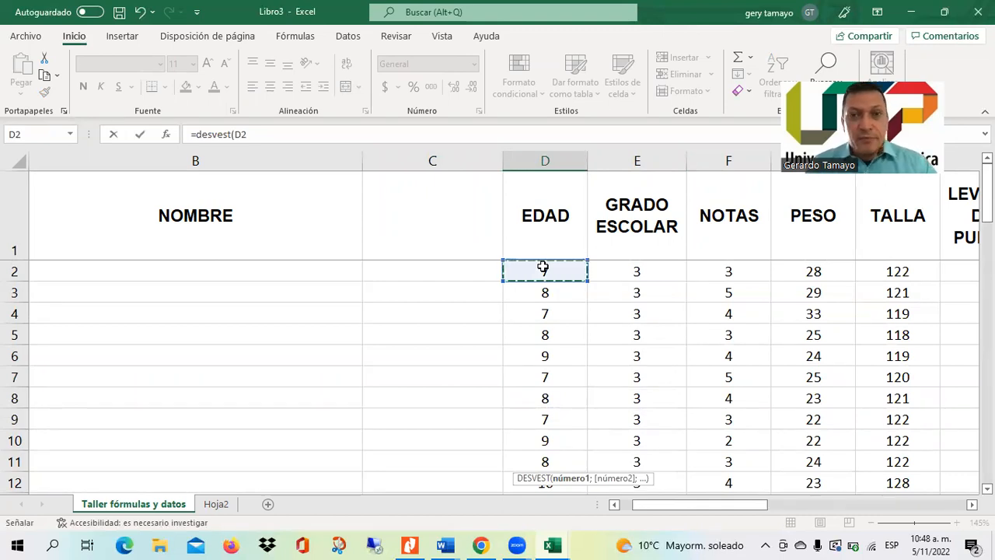
key("ctrl+shift+Down")
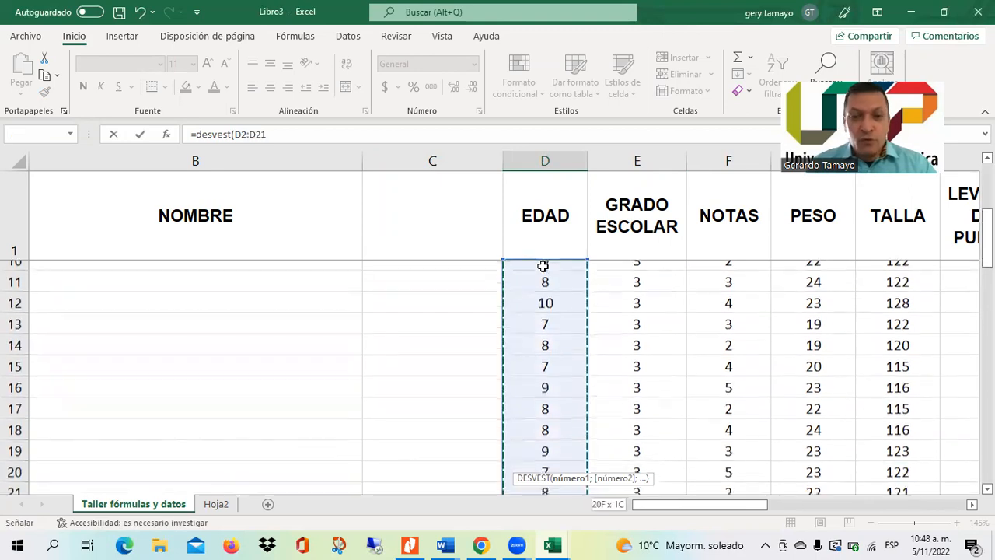
type("=")
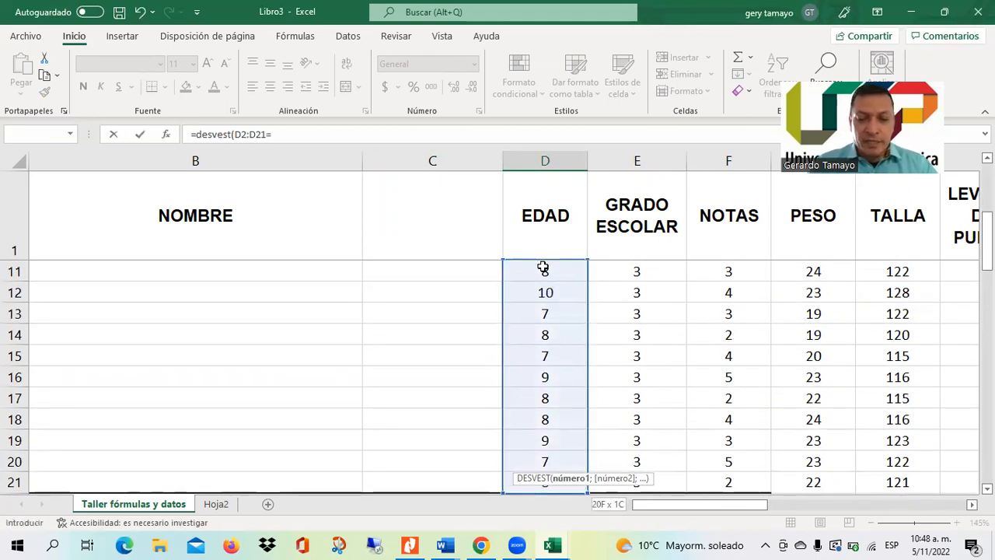
key("BackSpace")
type(")")
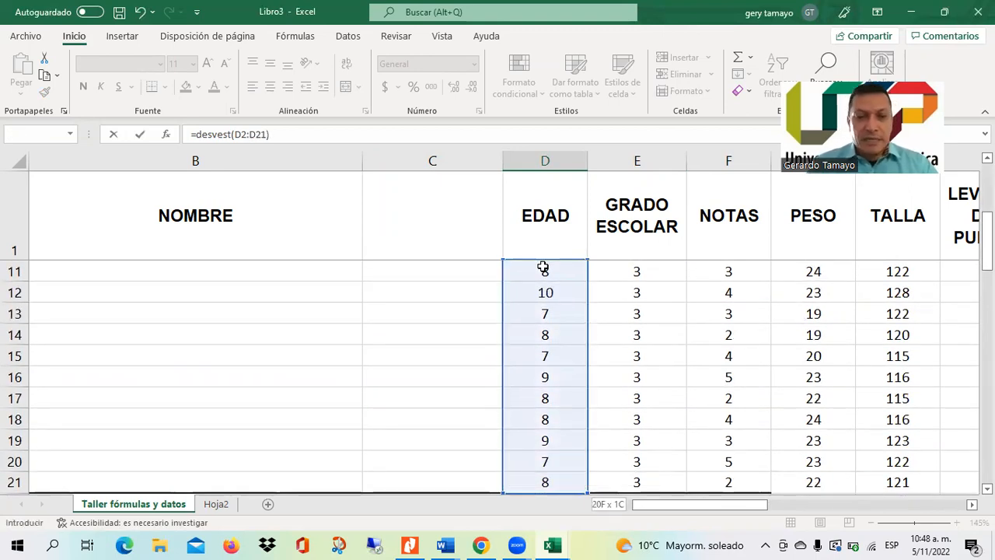
key("Return")
Reduce the EDAD standard deviation in D25 to one decimal place and center it in the cell.
left_click(543, 266)
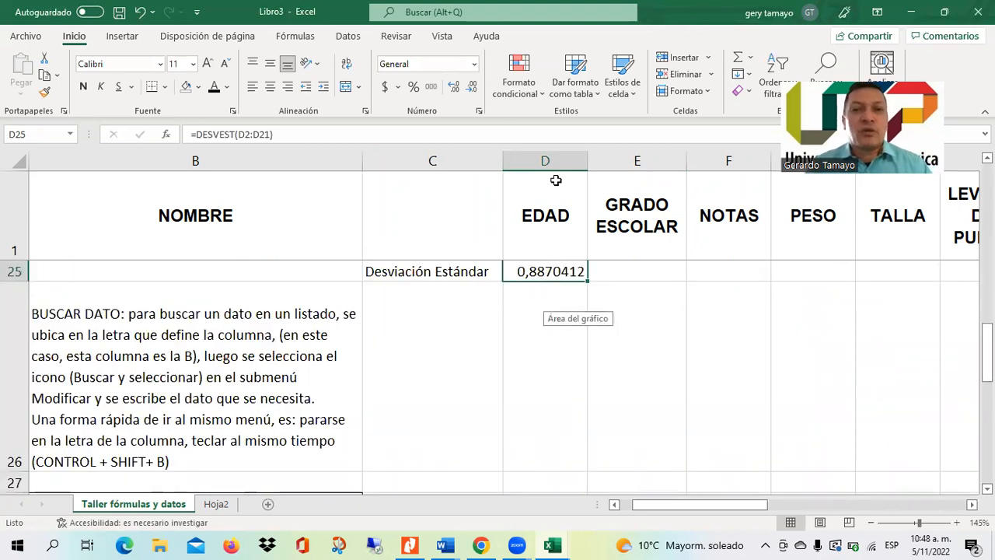
left_click(471, 88)
left_click(472, 87)
left_click(472, 87)
left_click(472, 87)
left_click(472, 87)
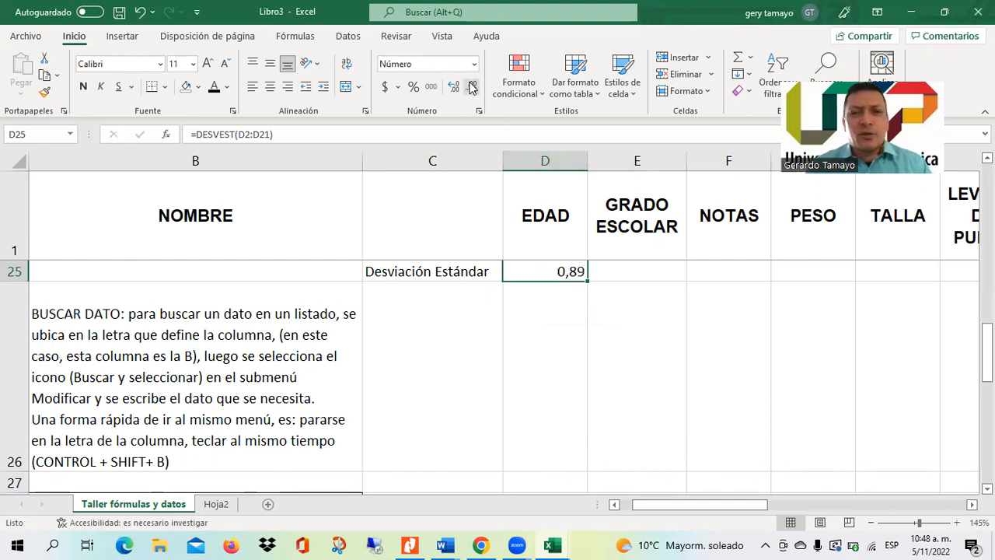
left_click(472, 87)
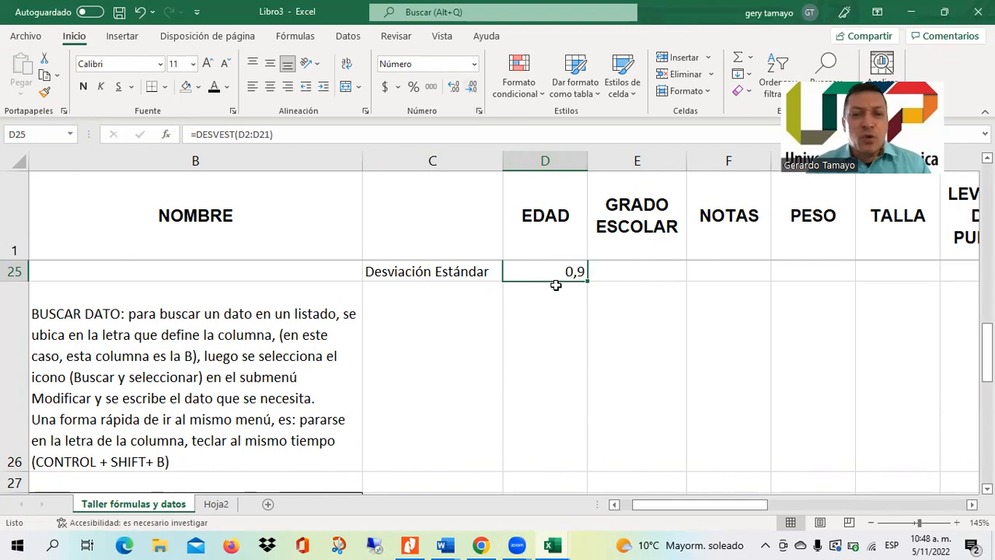
left_click(270, 86)
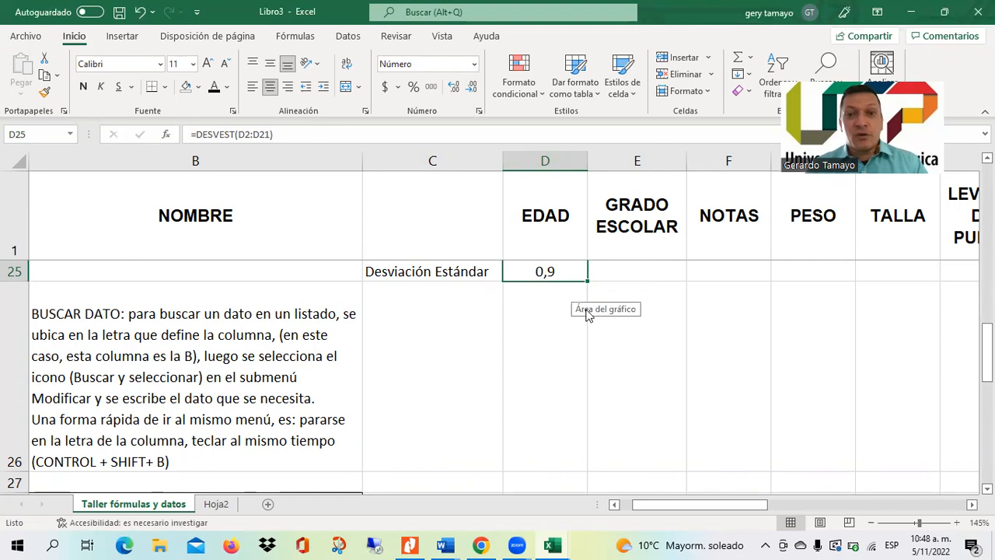
Copy the standard deviation formula from D25 across E25:H25, from GRADO ESCOLAR to TALLA.
left_click(988, 158)
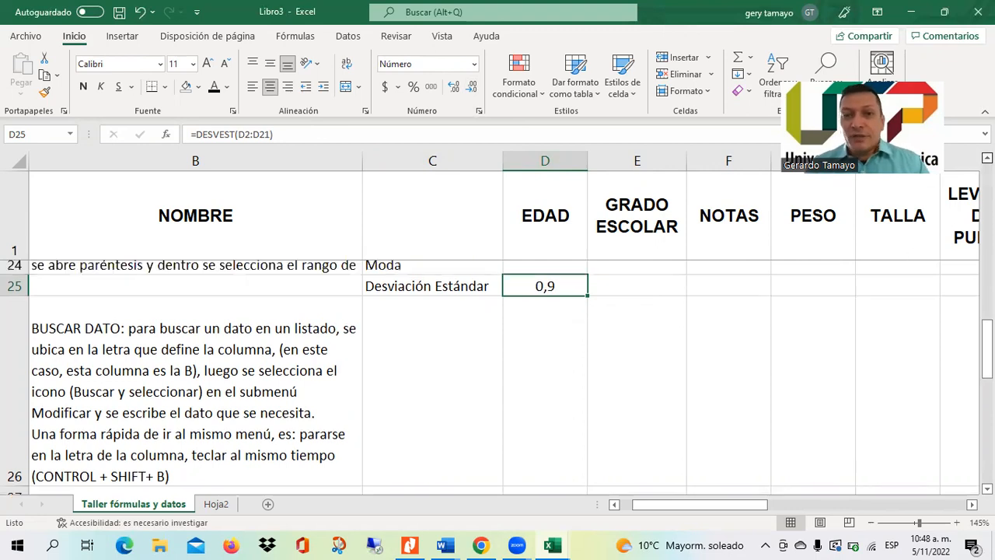
scroll(504, 377, "up", 1)
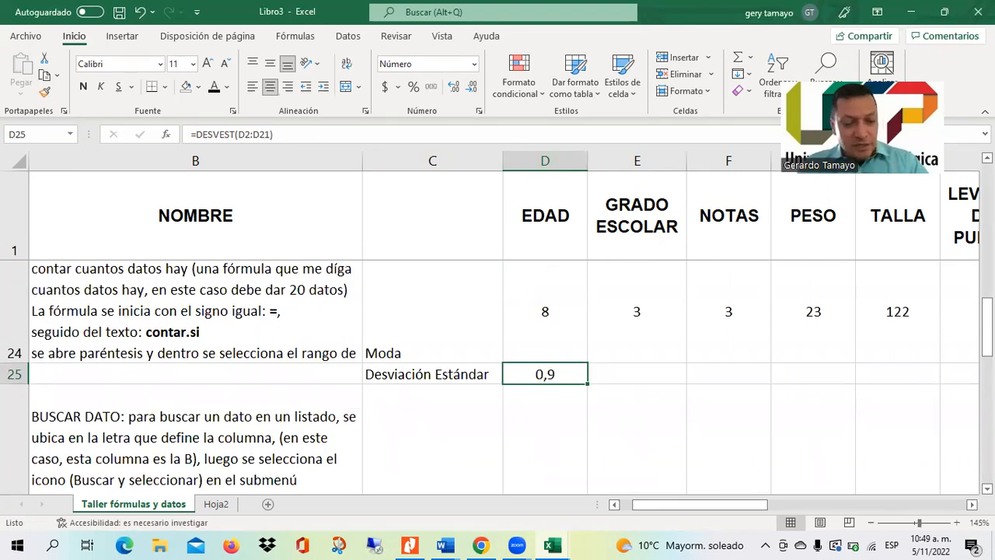
key("ctrl+c")
key("Right")
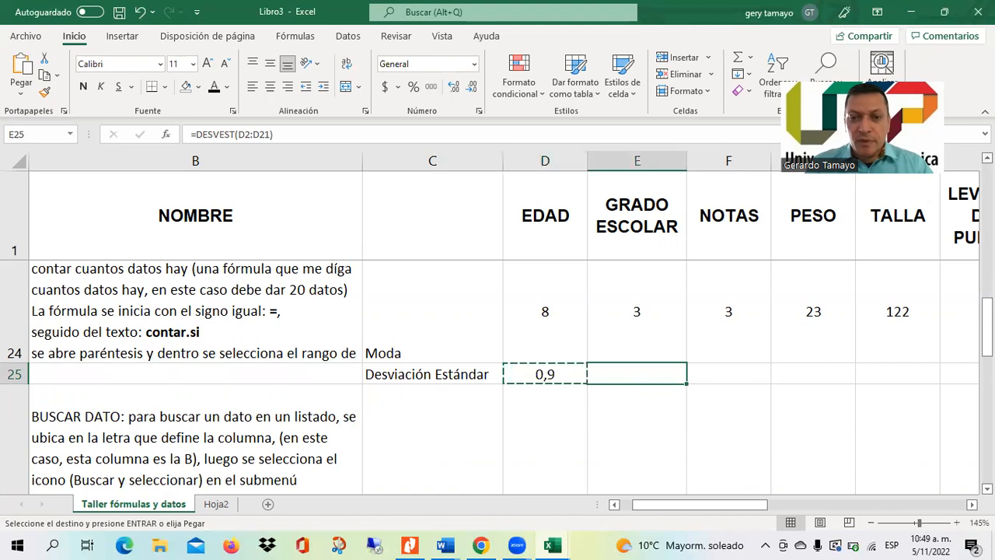
key("shift+Right")
key("shift+Right")
key("shift+Right")
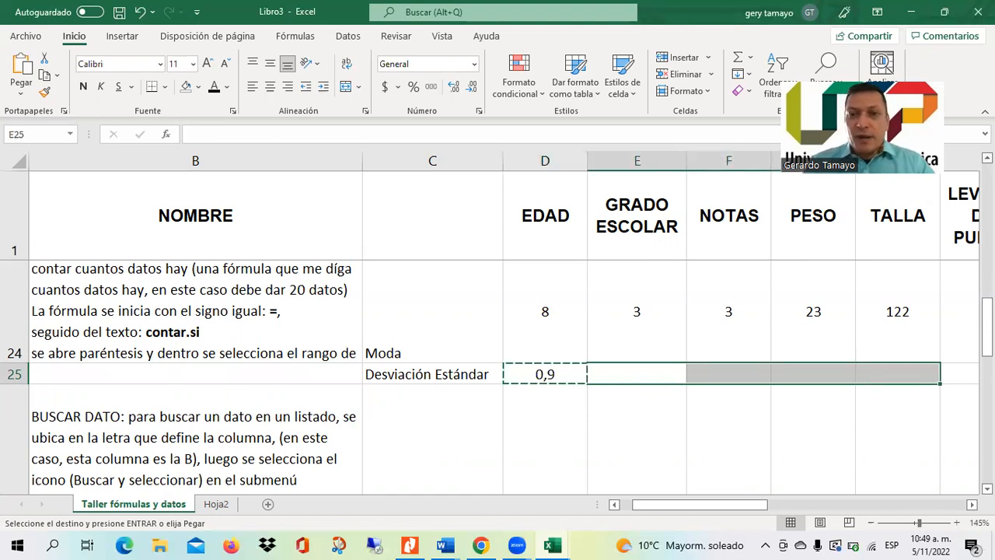
key("Return")
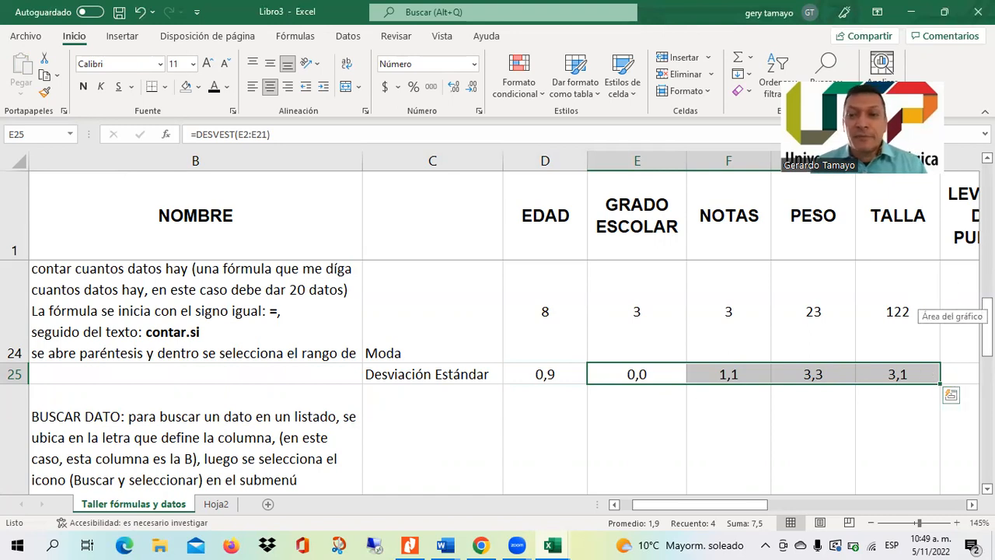
left_click_drag(987, 325, 987, 293)
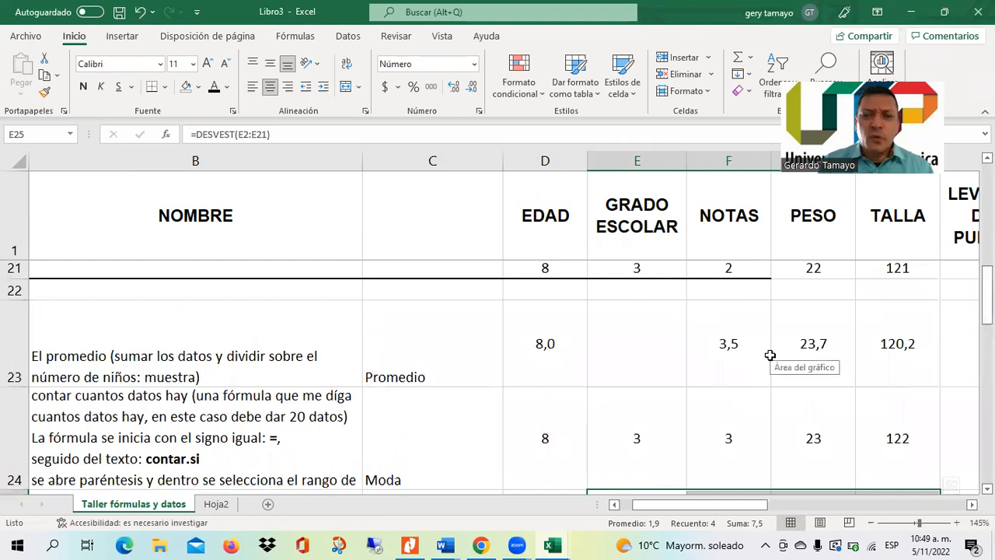
scroll(769, 356, "down", 3)
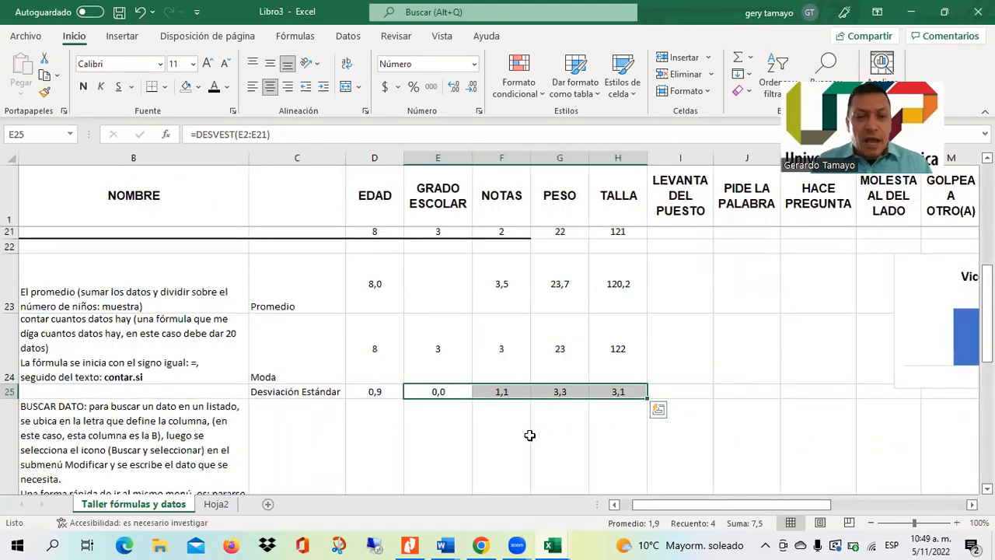
Review the workshop instructions in column B, from the average explanation in B23 down to the cell-colouring exercise in B33.
left_click(614, 504)
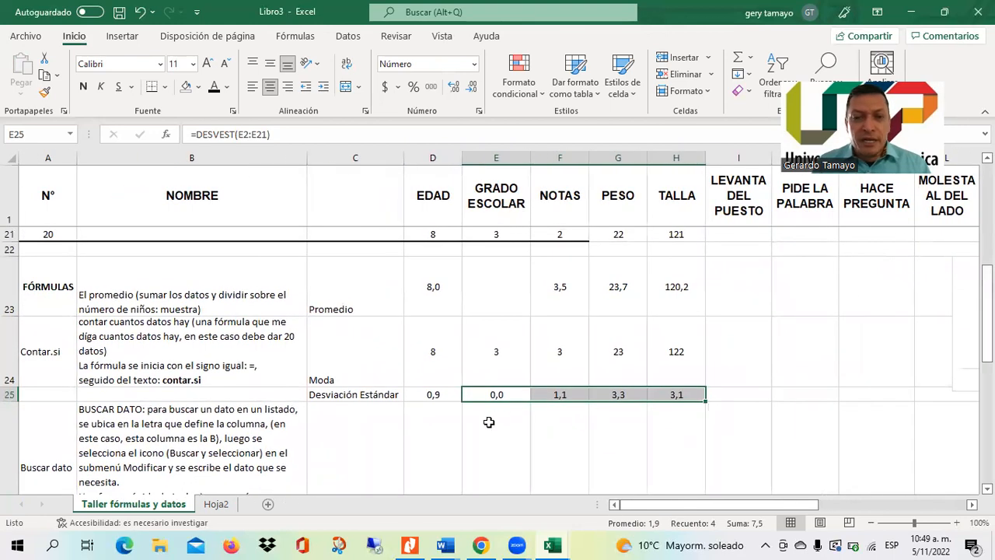
left_click(476, 426)
scroll(476, 426, "down", 1)
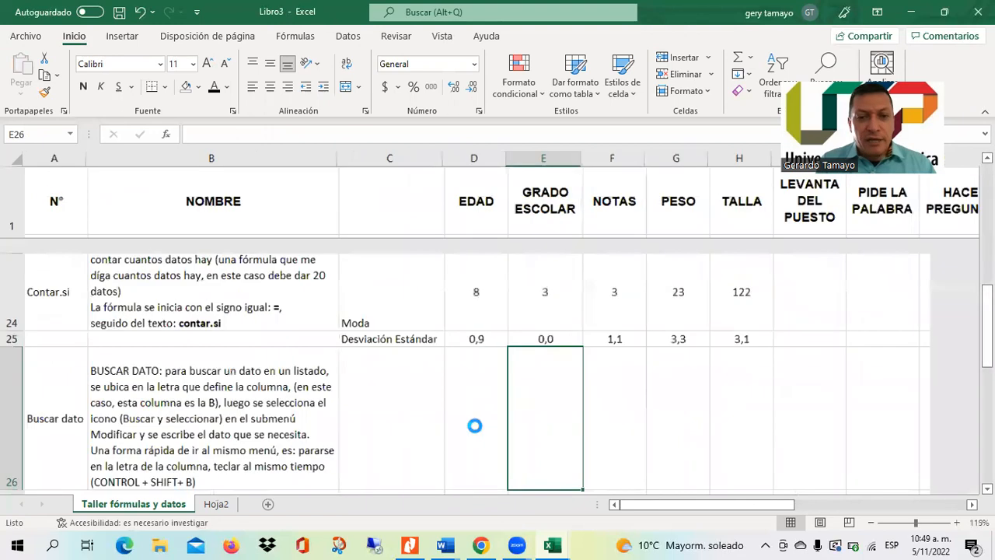
scroll(475, 426, "up", 4)
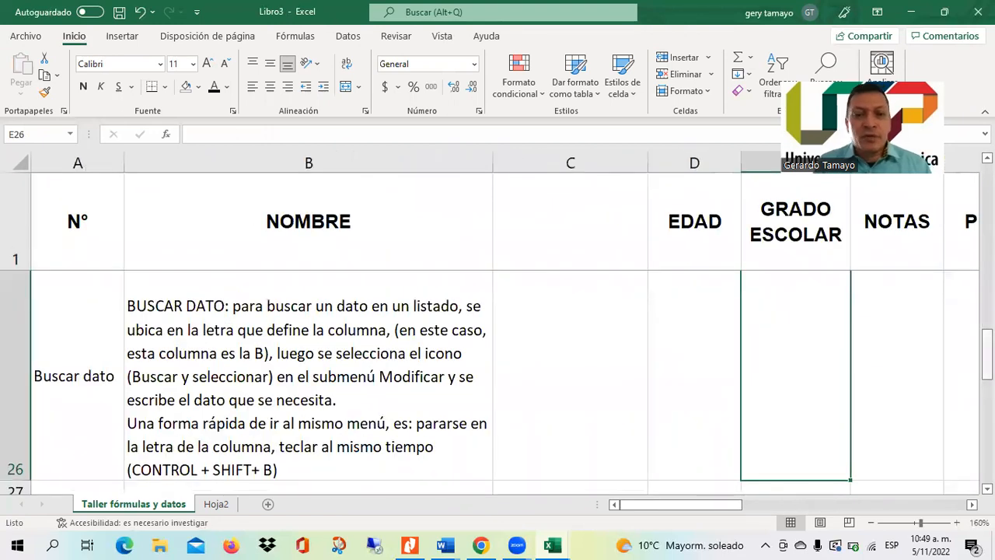
left_click_drag(987, 355, 987, 309)
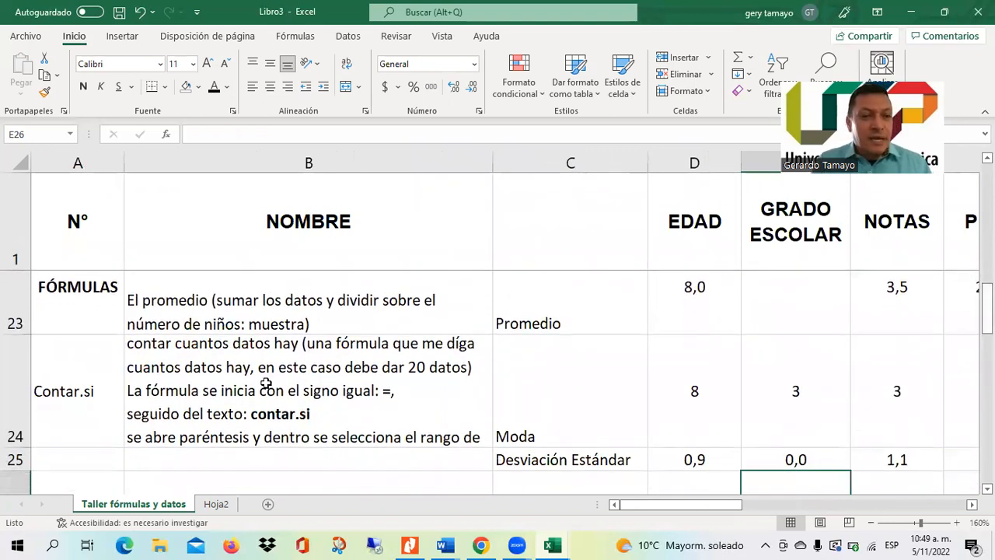
left_click(174, 320)
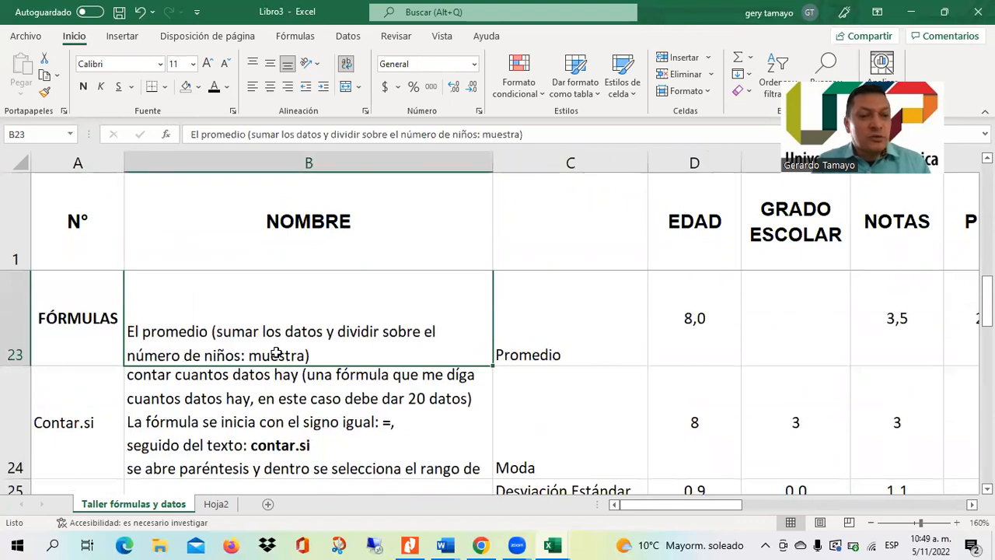
left_click(223, 418)
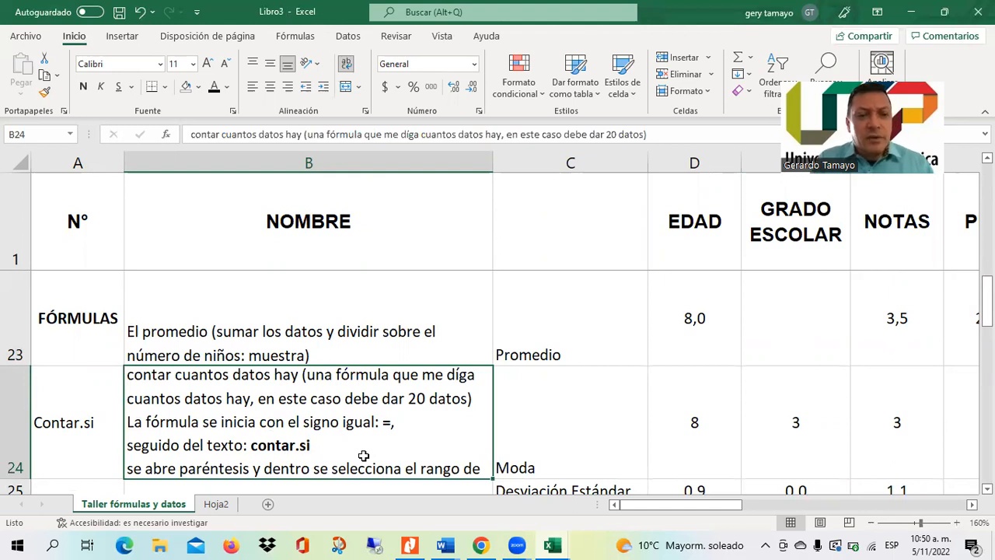
key("Return")
key("Return")
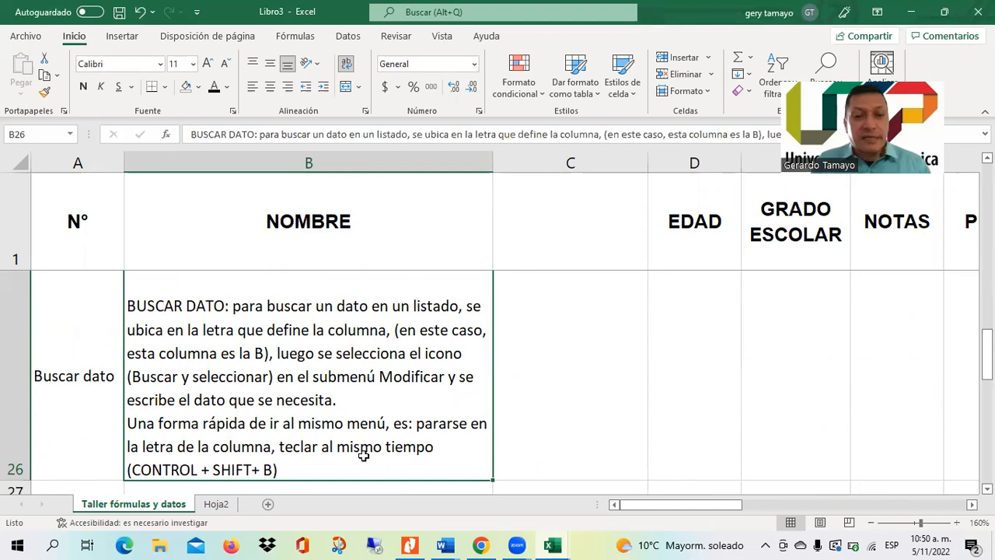
key("Return")
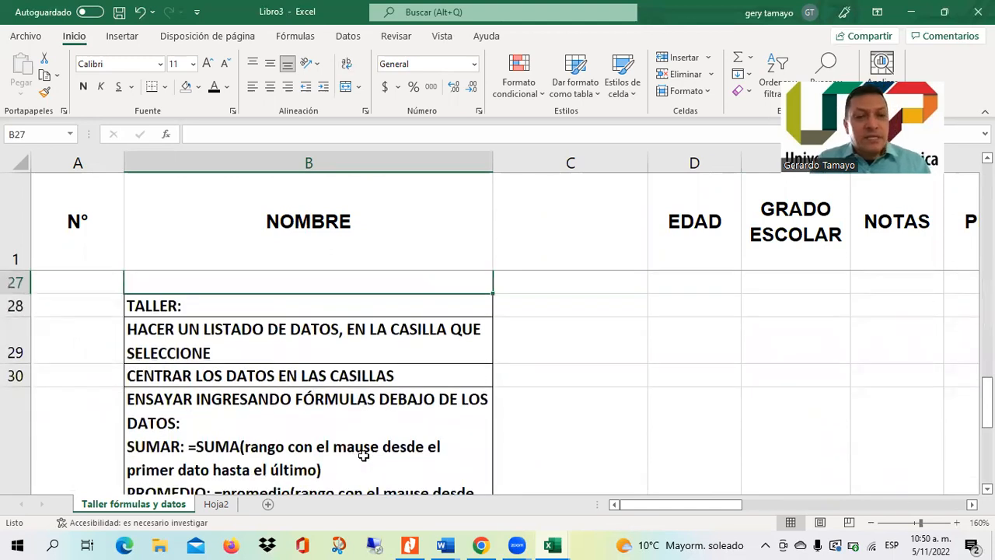
key("Return")
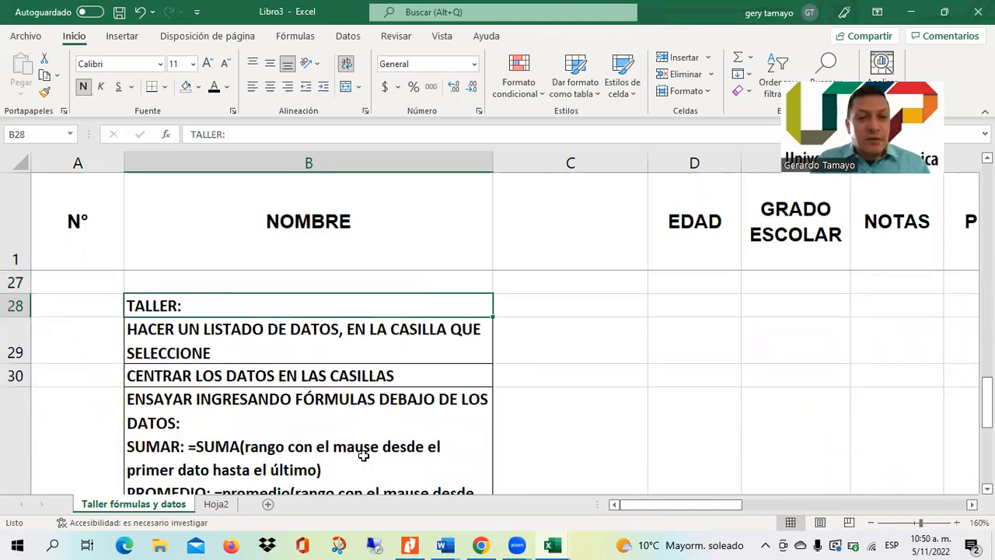
key("Return")
key("Return")
key("Return")
key("Return")
key("Return")
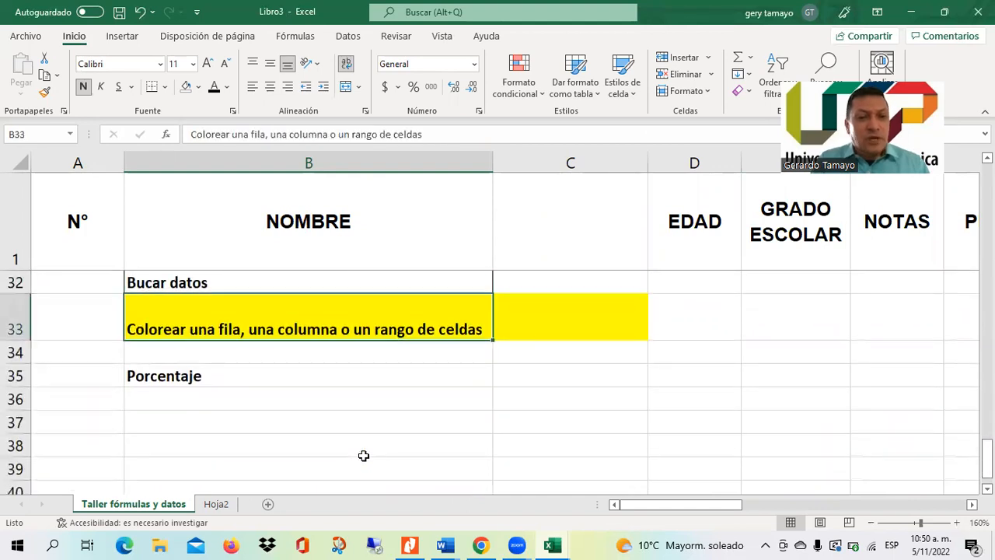
key("Right")
key("Right")
key("Up")
key("Up")
key("Up")
key("Up")
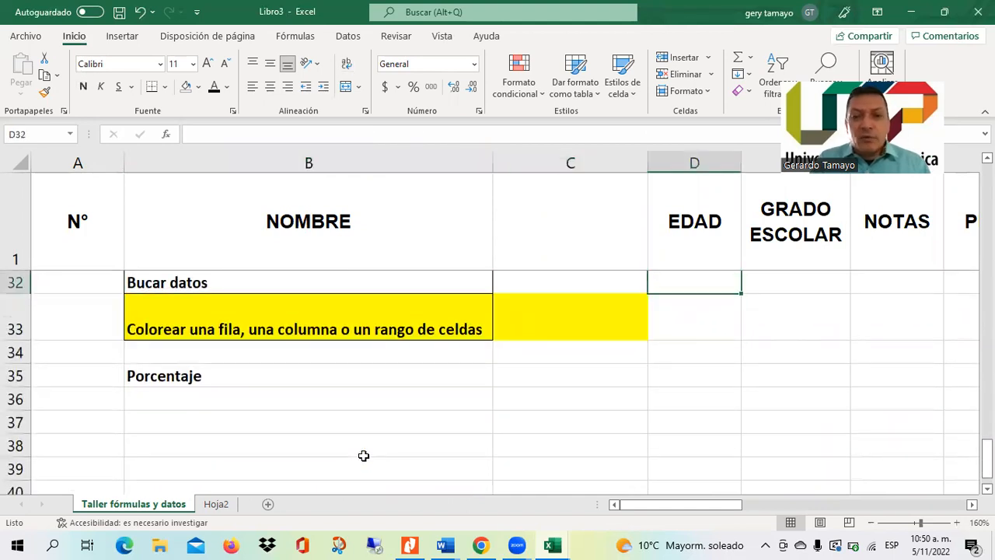
key("Up")
key("Up")
key("Up")
key("Up")
key("Up")
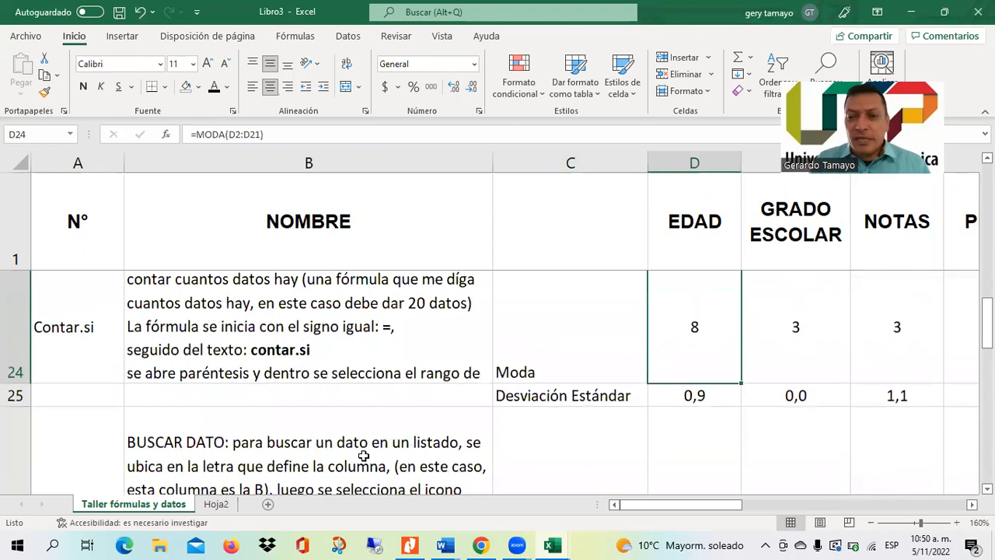
Reduce the height of row 24 and insert a 2-D clustered column chart from the labels in C23:C25 and the NOTAS values in F23:F25.
left_click_drag(711, 508, 761, 507)
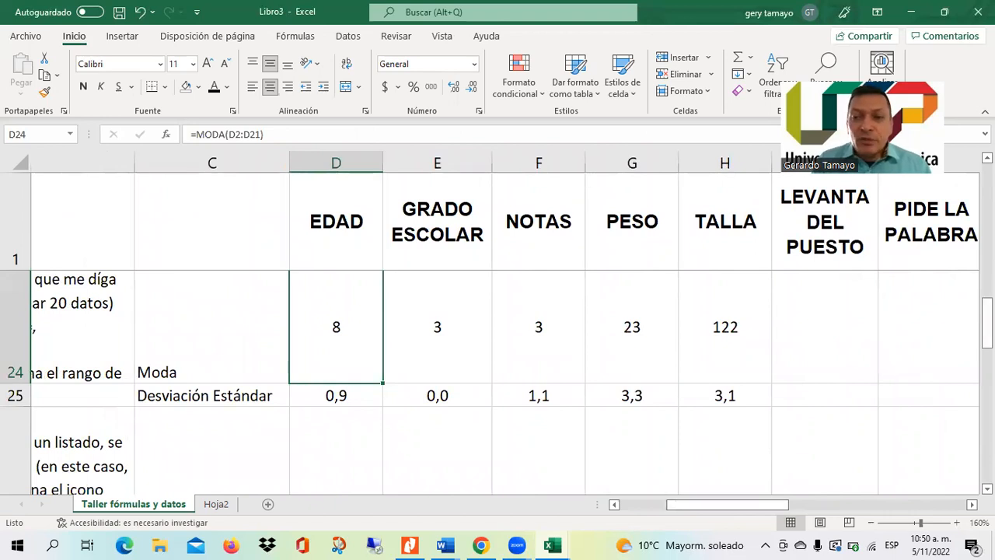
scroll(731, 345, "up", 1)
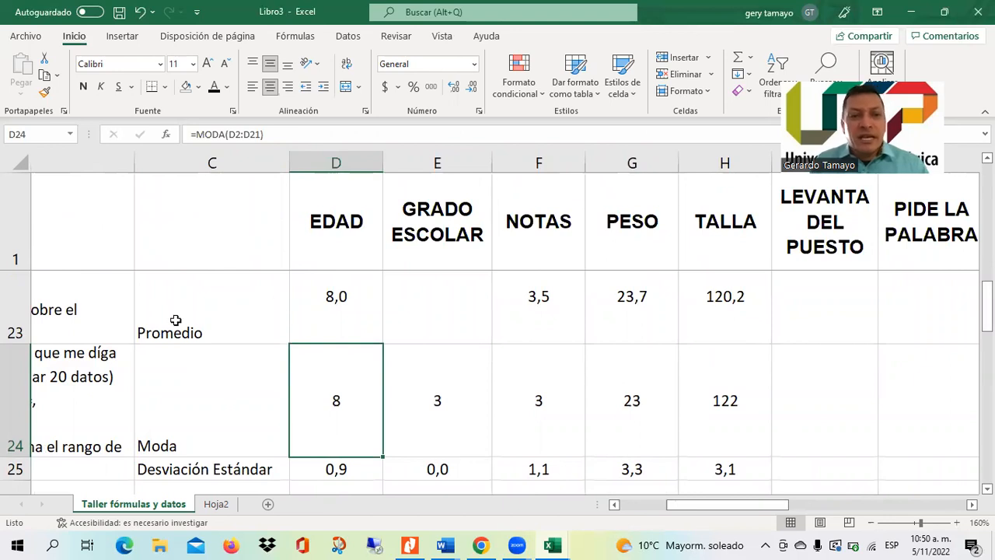
left_click_drag(181, 320, 204, 484)
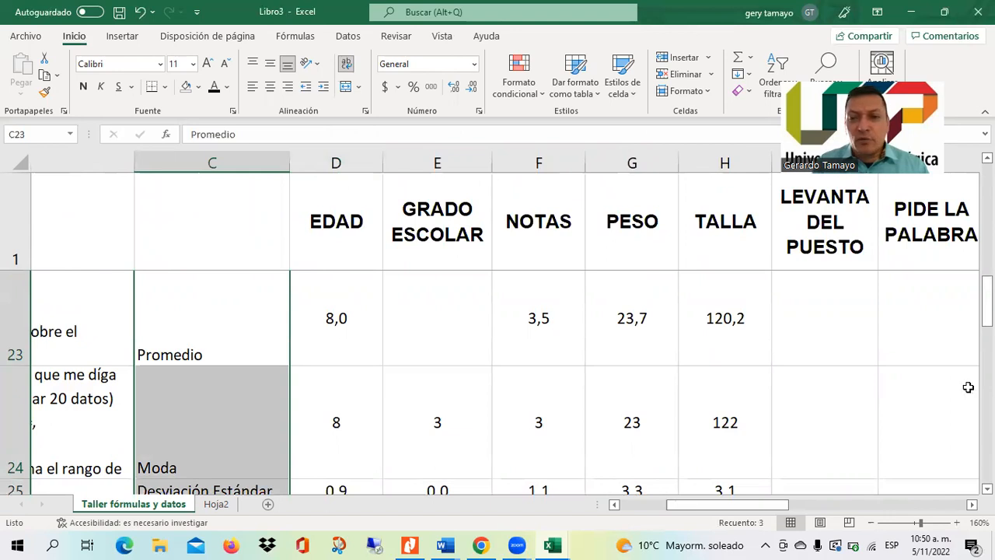
left_click_drag(20, 480, 18, 447)
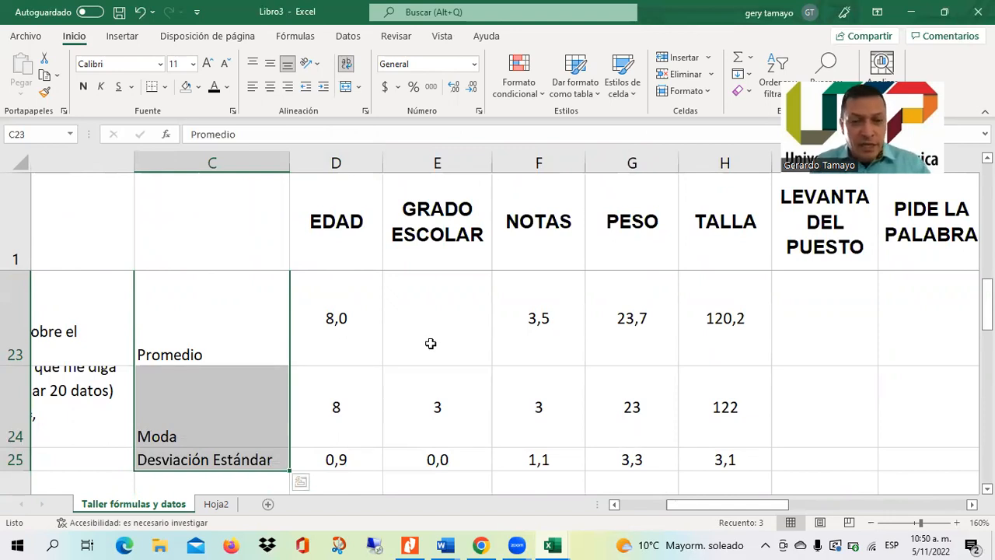
left_click(556, 316)
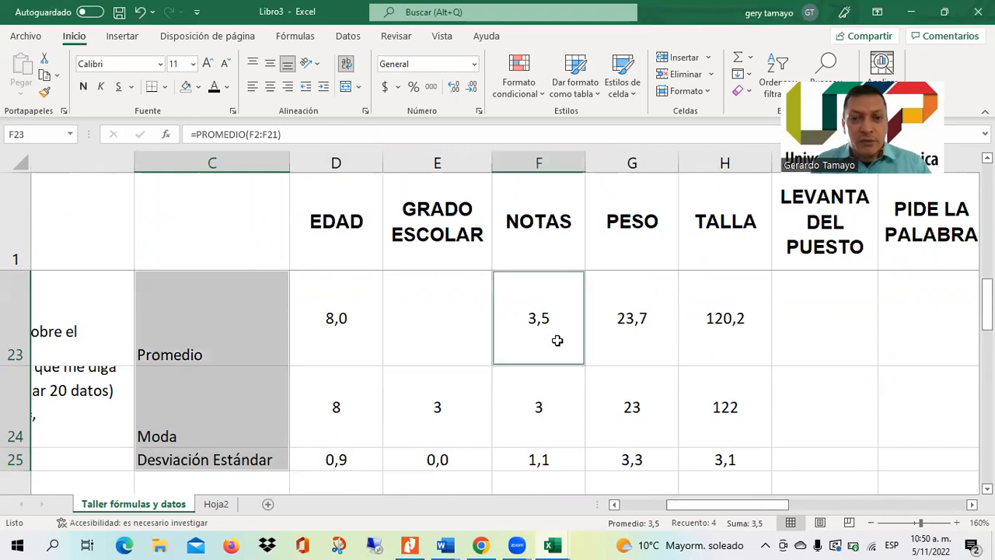
left_click_drag(558, 377, 550, 454)
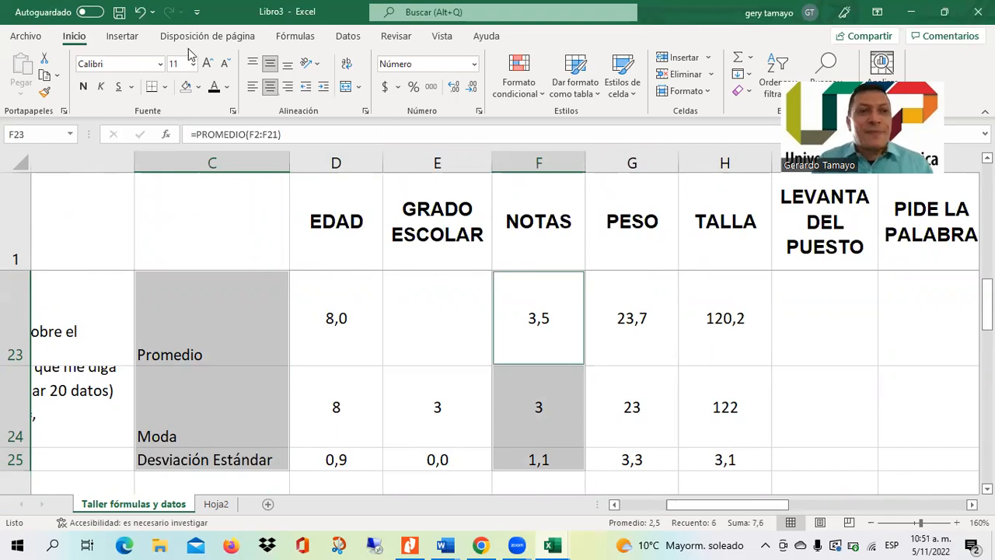
left_click(123, 37)
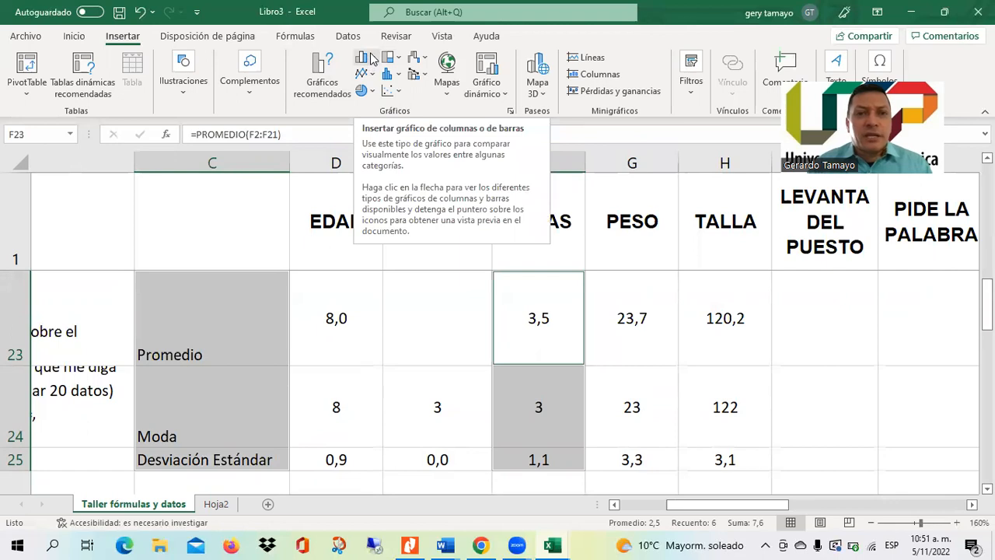
left_click(371, 60)
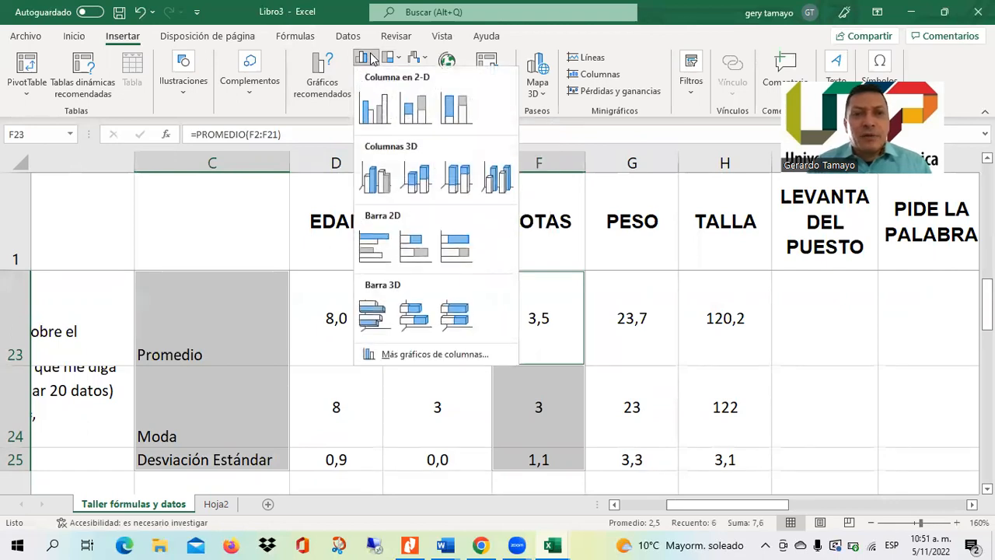
left_click(374, 111)
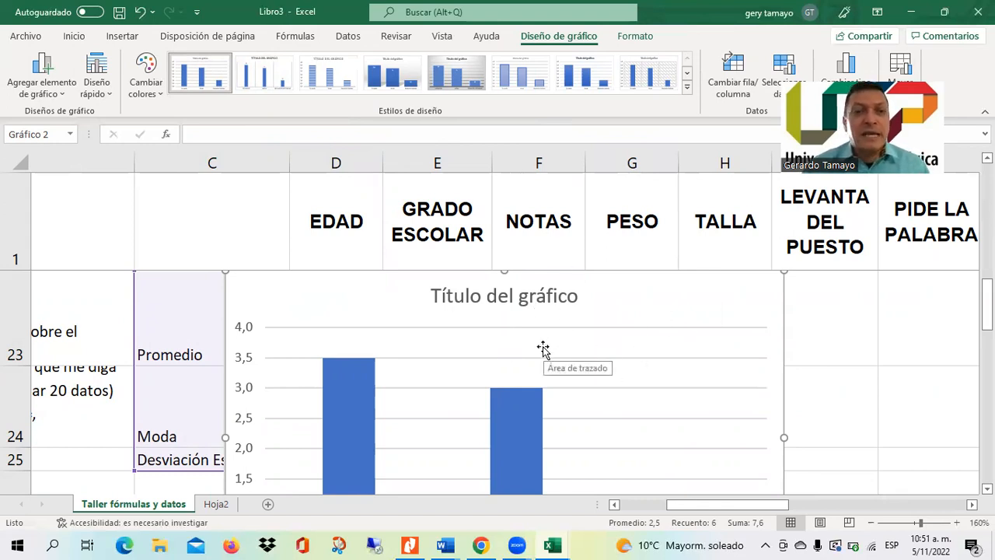
Apply the quick layout with data labels and a legend under the title, and move the chart slightly up and right so it starts in row 22.
left_click(97, 87)
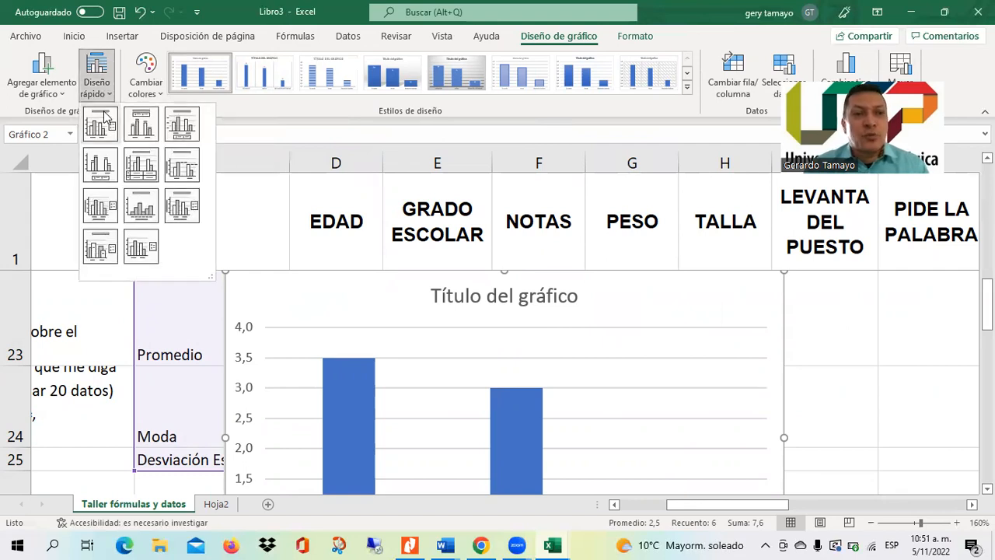
left_click(142, 128)
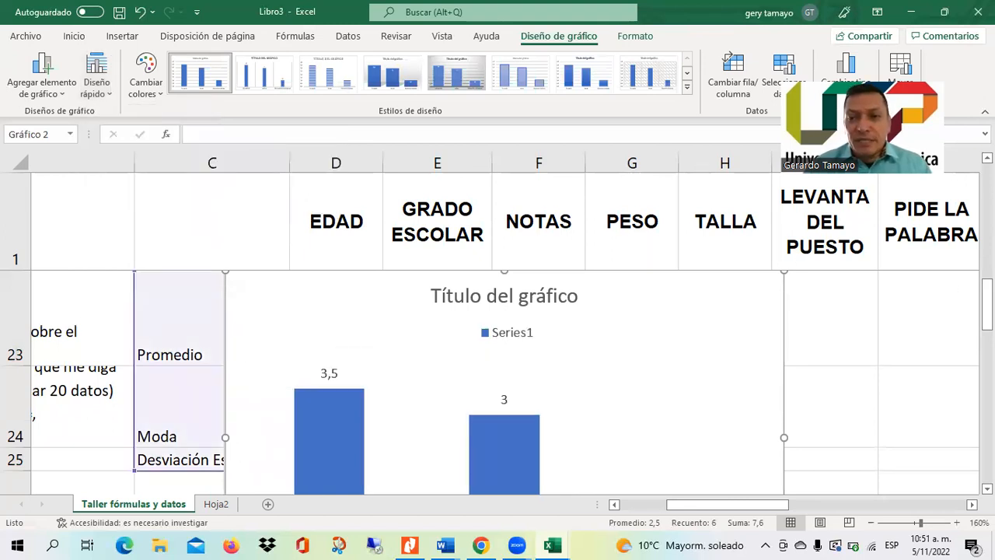
mouse_move(988, 299)
left_mouse_down()
mouse_move(987, 335)
mouse_move(988, 293)
left_mouse_up()
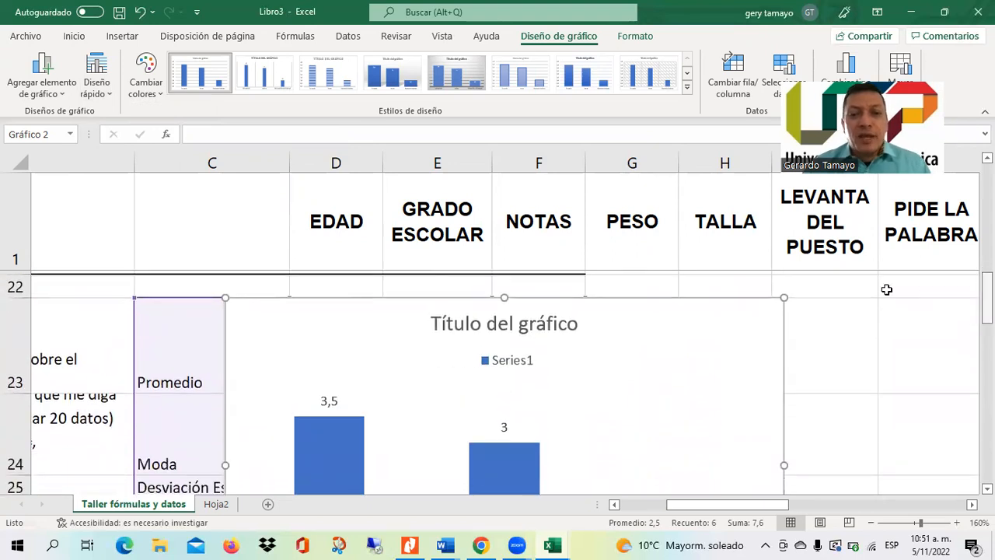
left_click(501, 325)
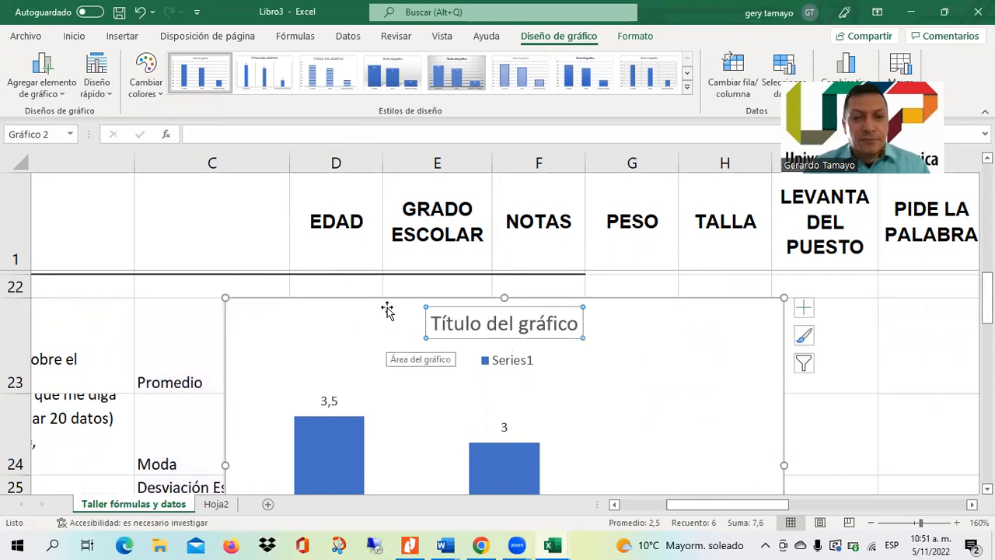
left_click_drag(393, 300, 418, 280)
Replace the placeholder chart title with "Notas primer examen matemáticas".
left_click(477, 307)
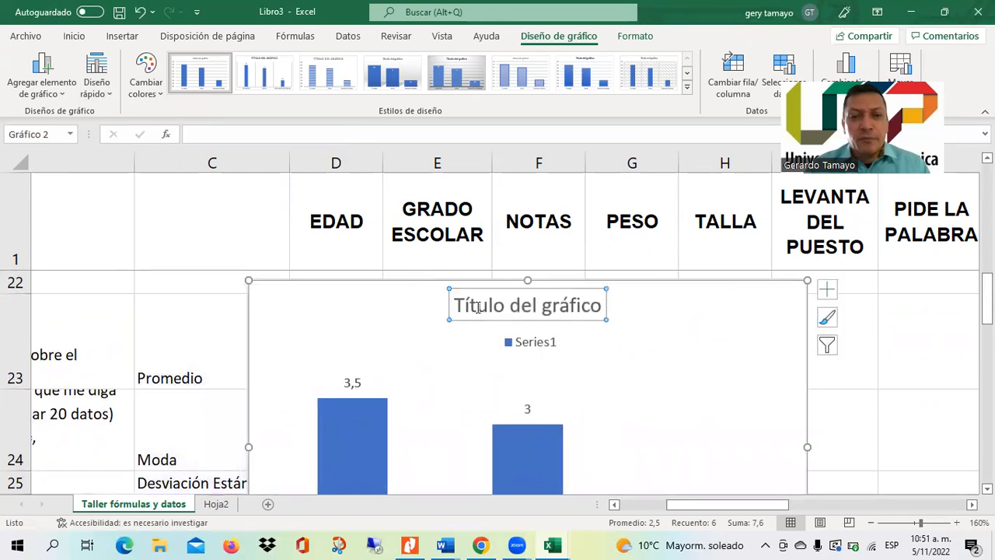
left_click(458, 306)
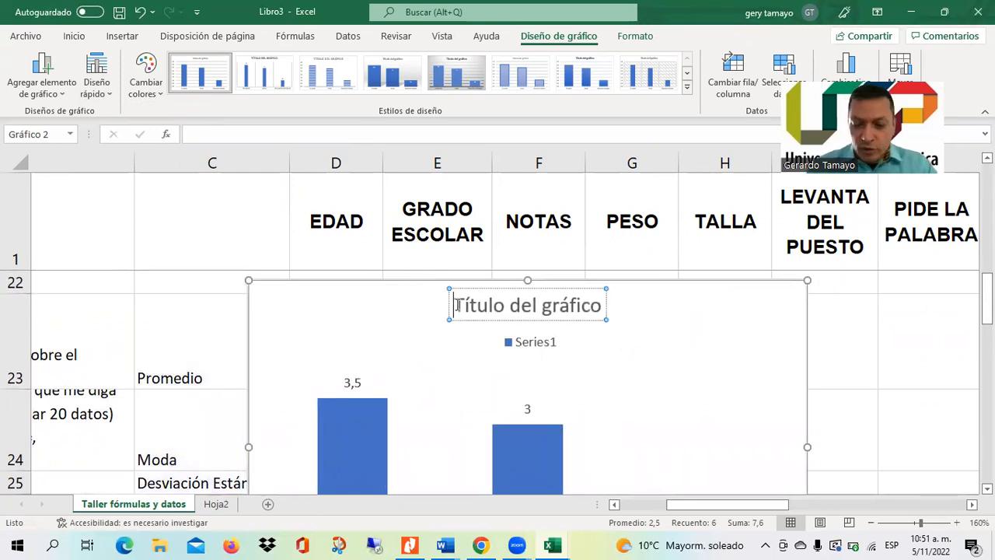
triple_click(457, 307)
type("NOgas")
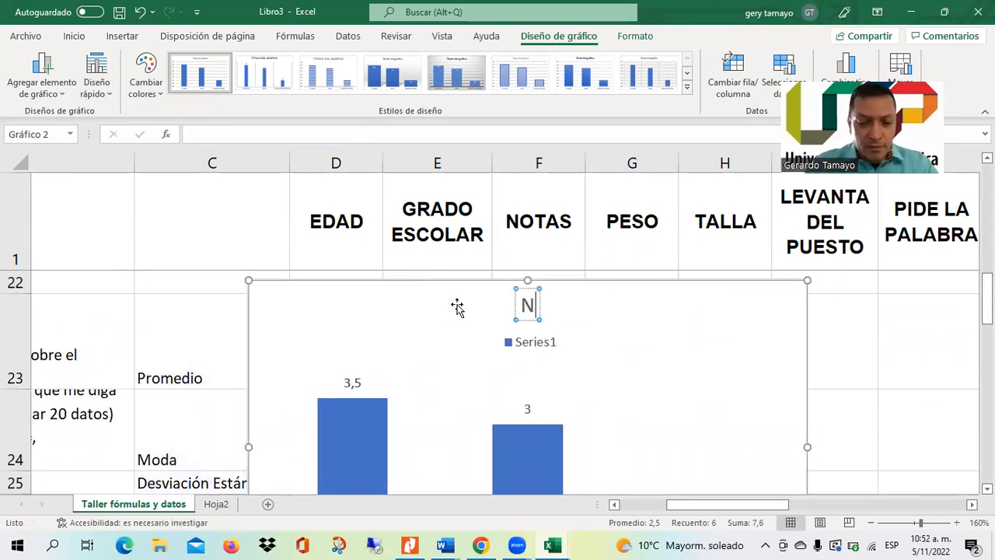
key("BackSpace")
key("BackSpace")
key("BackSpace")
key("BackSpace")
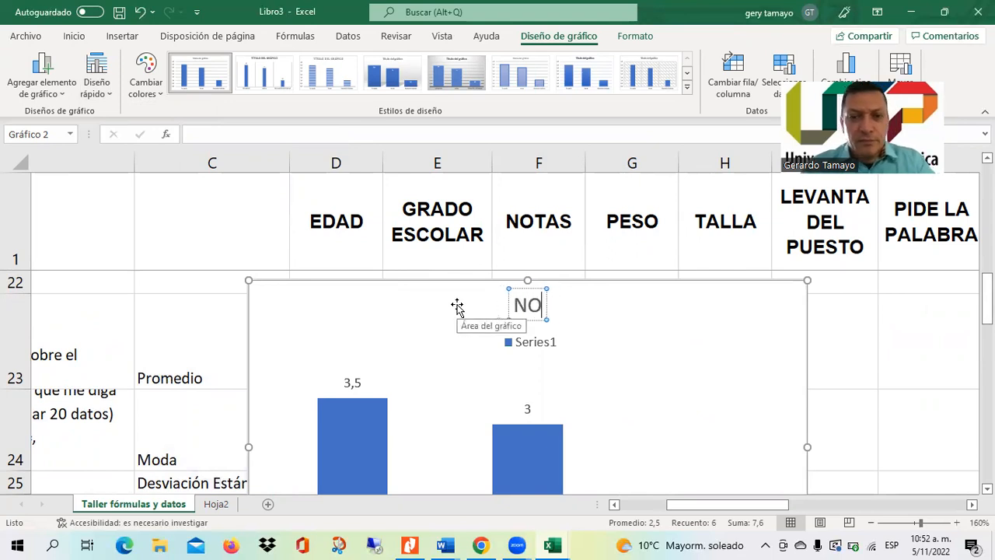
type("otas primere")
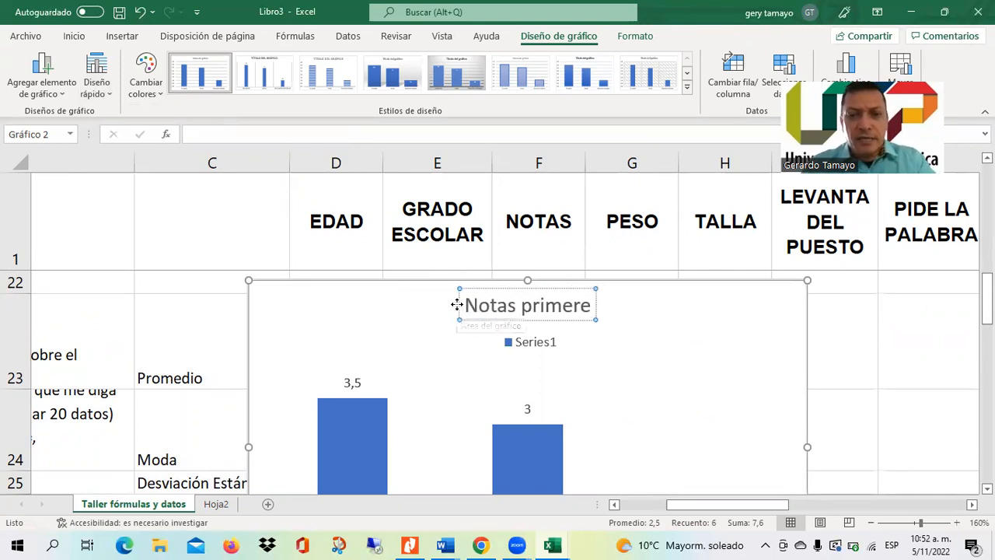
key("BackSpace")
type("e")
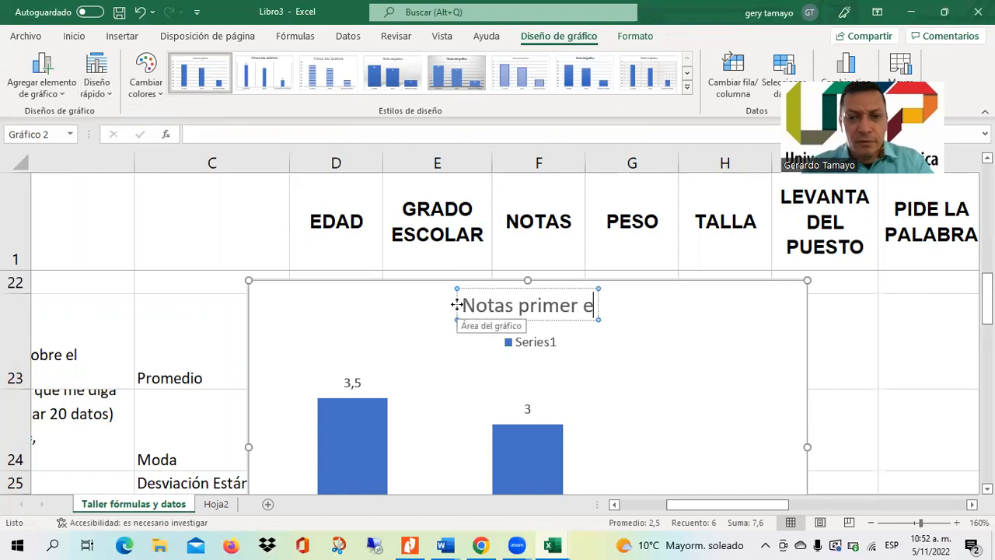
type("xamen ma")
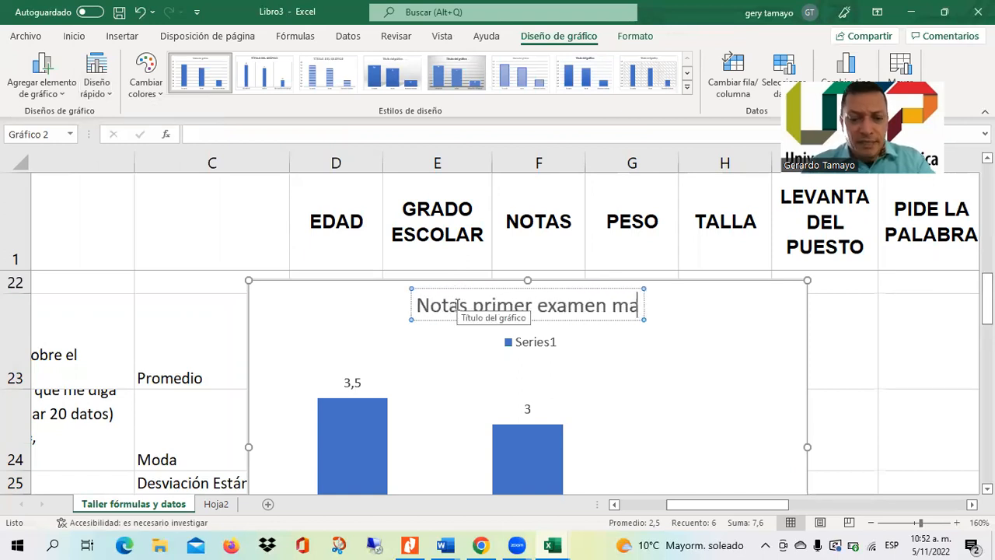
type("temáticas")
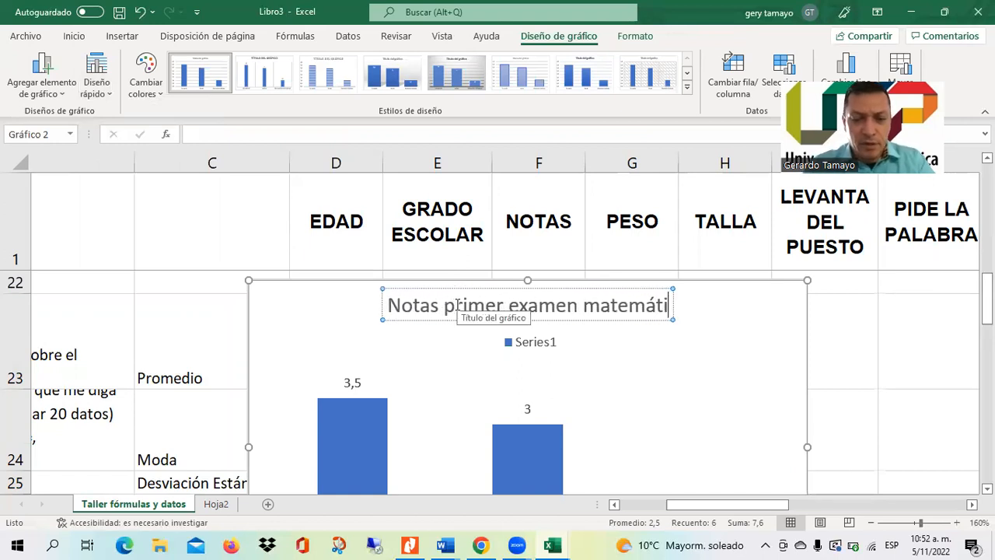
Move the chart title slightly left and down inside the chart area.
left_click(424, 347)
left_click(449, 319)
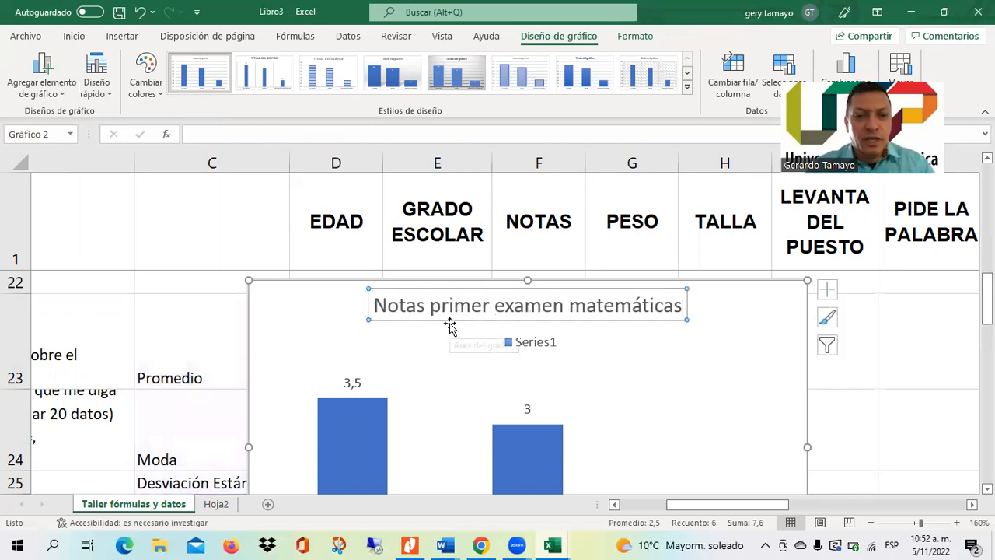
left_click_drag(449, 319, 399, 337)
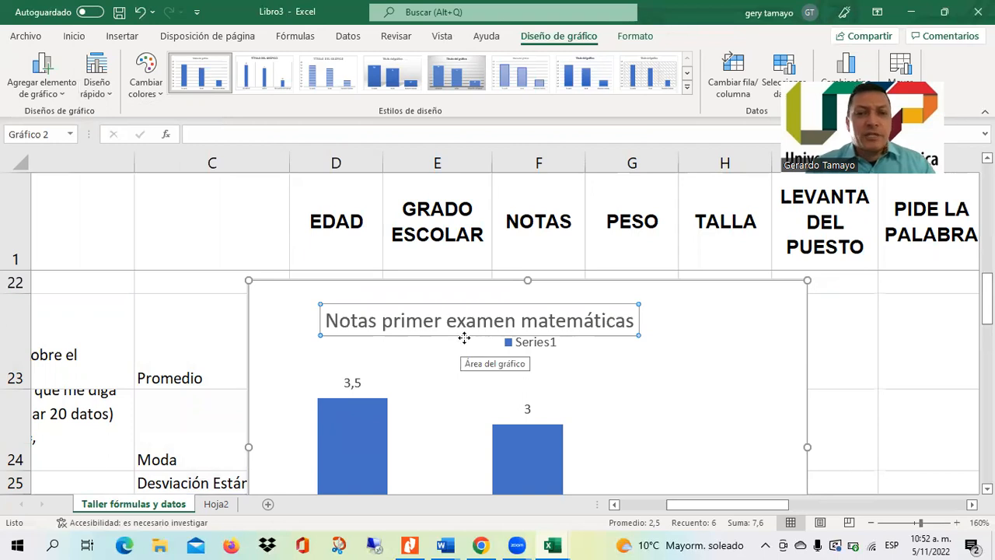
Set the chart title's font color to black and delete the Series1 legend from the chart.
left_click(84, 37)
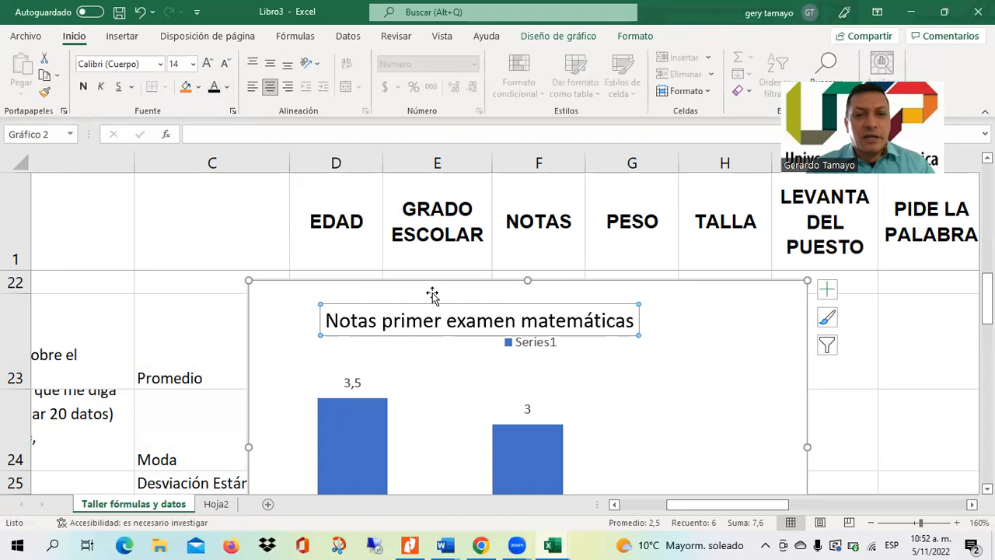
left_click(523, 348)
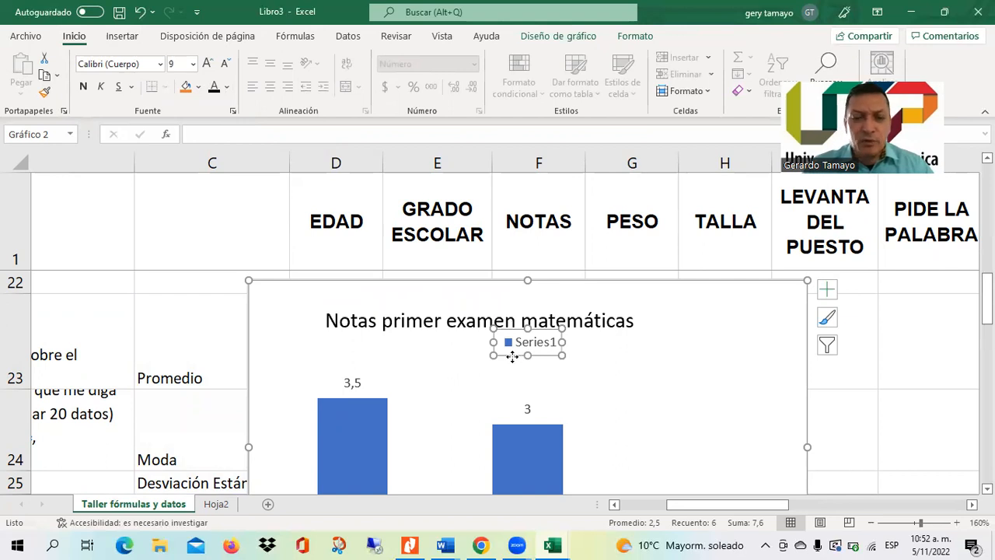
key("Delete")
Move the column chart below the statistics so its upper edge starts in column D of row 28, and deselect it.
mouse_move(988, 294)
left_mouse_down()
mouse_move(987, 338)
mouse_move(988, 284)
mouse_move(987, 317)
mouse_move(988, 297)
left_mouse_up()
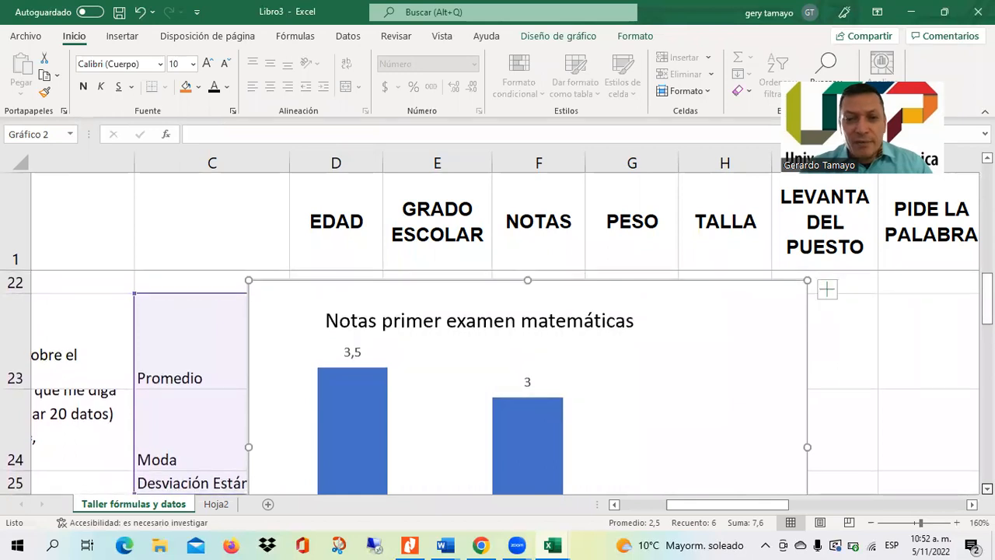
scroll(497, 381, "down", 2)
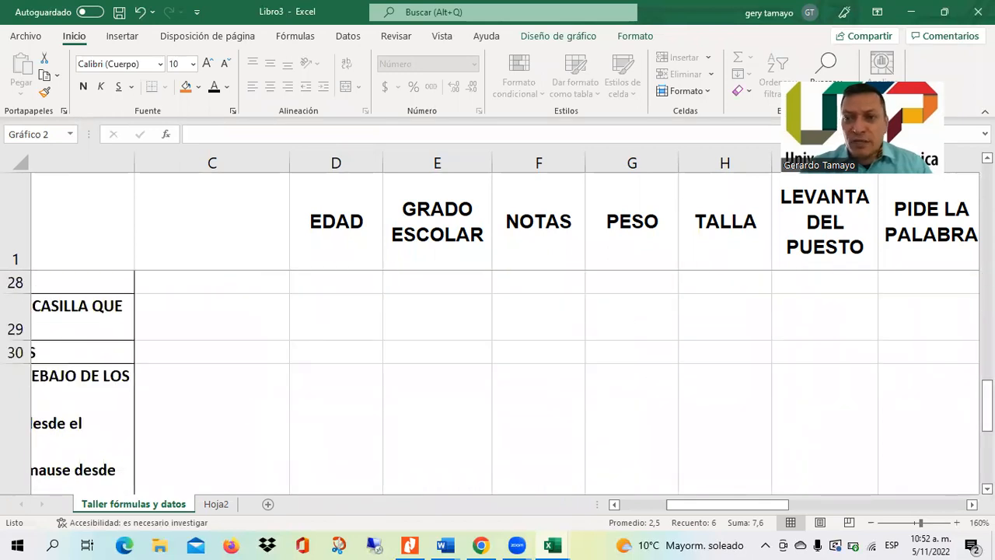
scroll(498, 381, "up", 2)
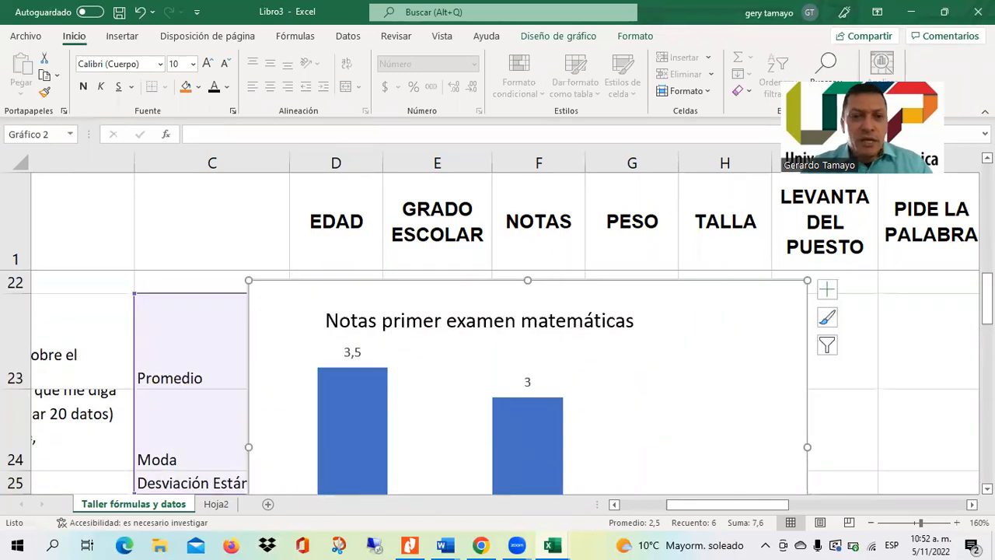
left_click_drag(349, 292, 839, 314)
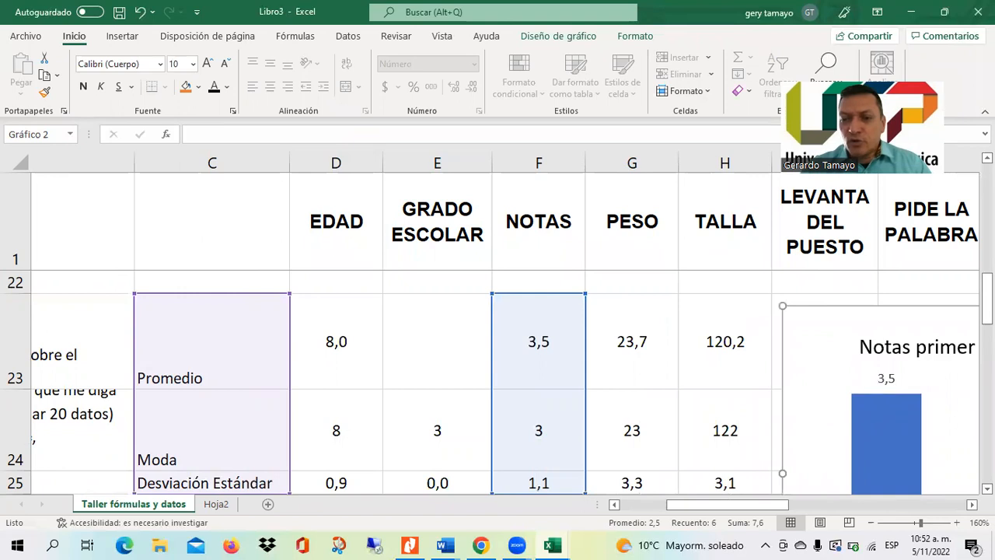
scroll(497, 381, "down", 2)
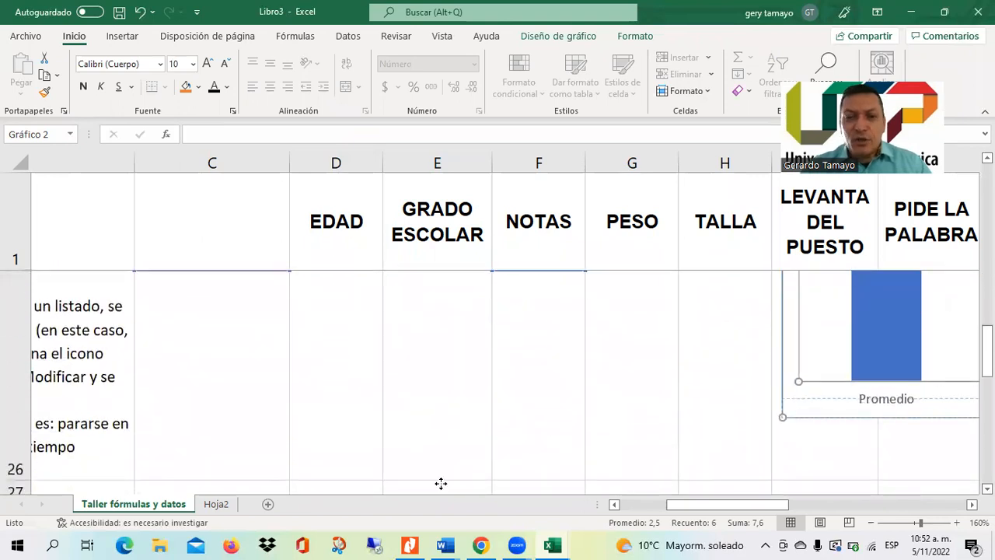
left_click(775, 407)
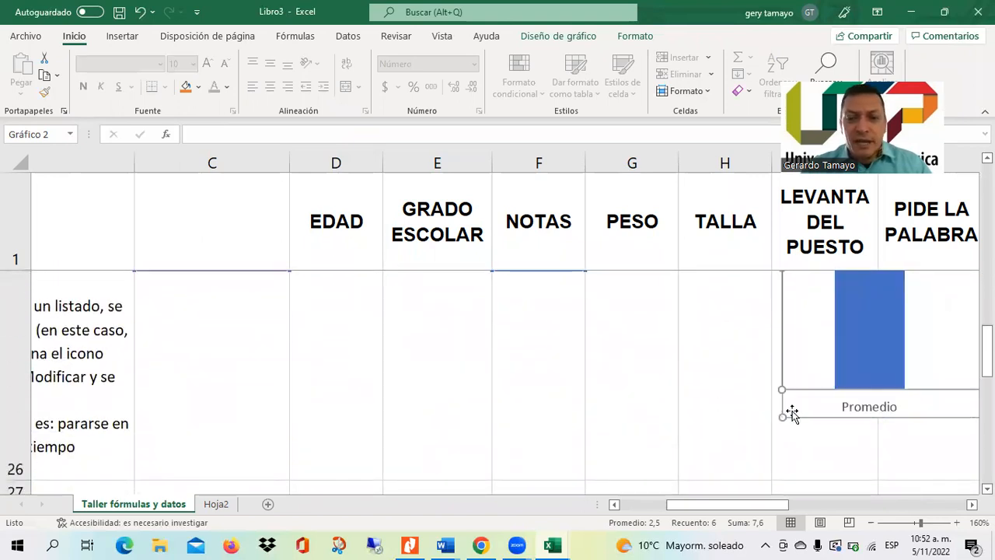
left_click_drag(792, 409, 219, 542)
left_click_drag(987, 401, 987, 317)
left_click_drag(815, 303, 298, 377)
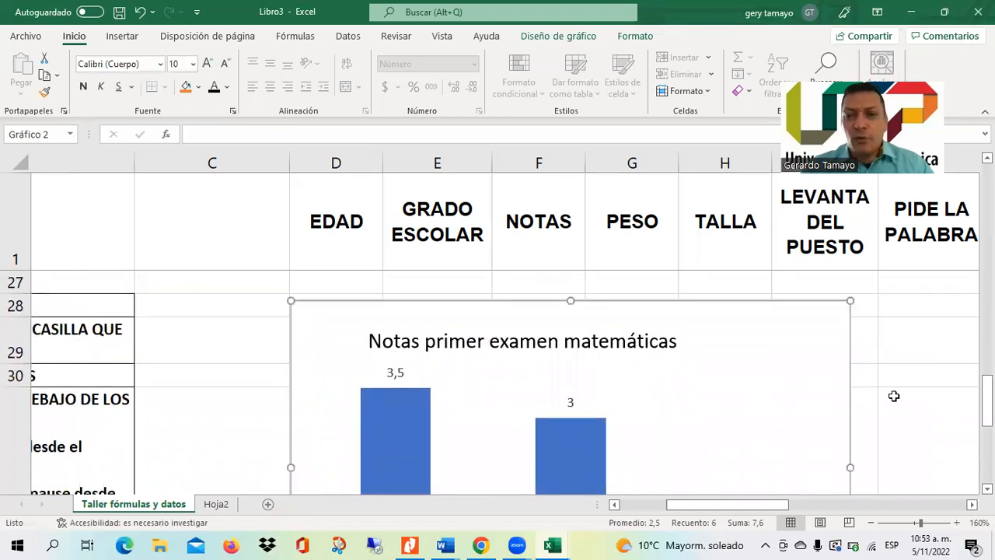
scroll(497, 381, "down", 3)
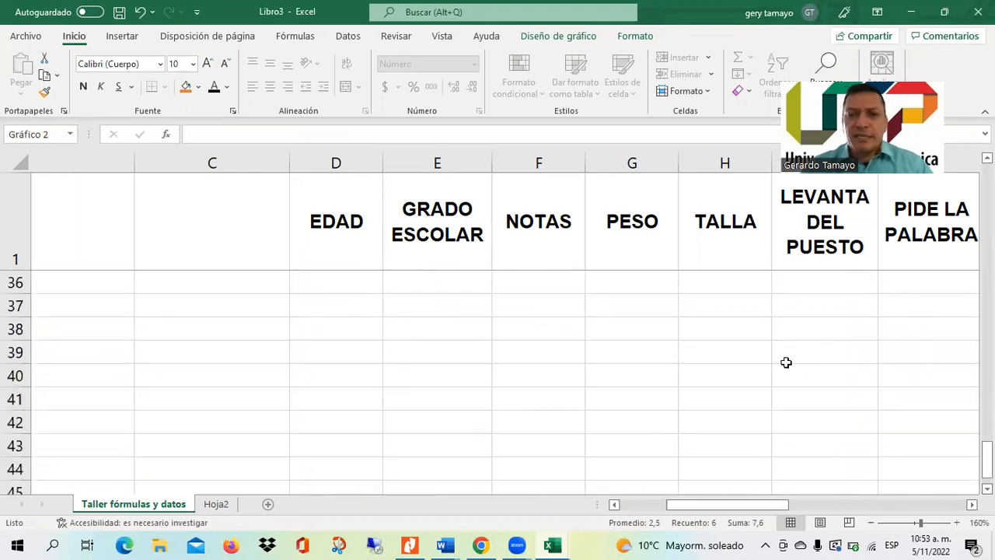
scroll(786, 362, "down", 3)
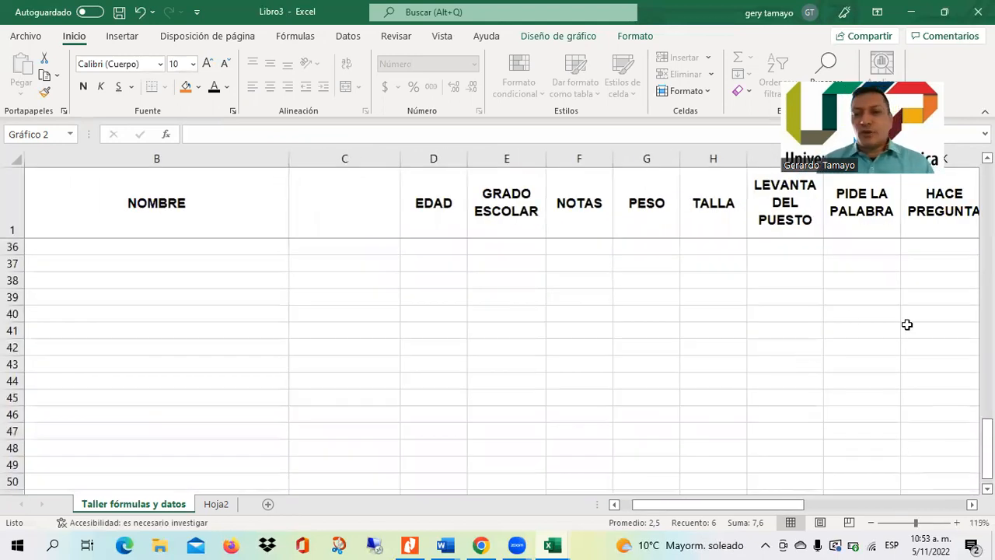
scroll(497, 365, "up", 6)
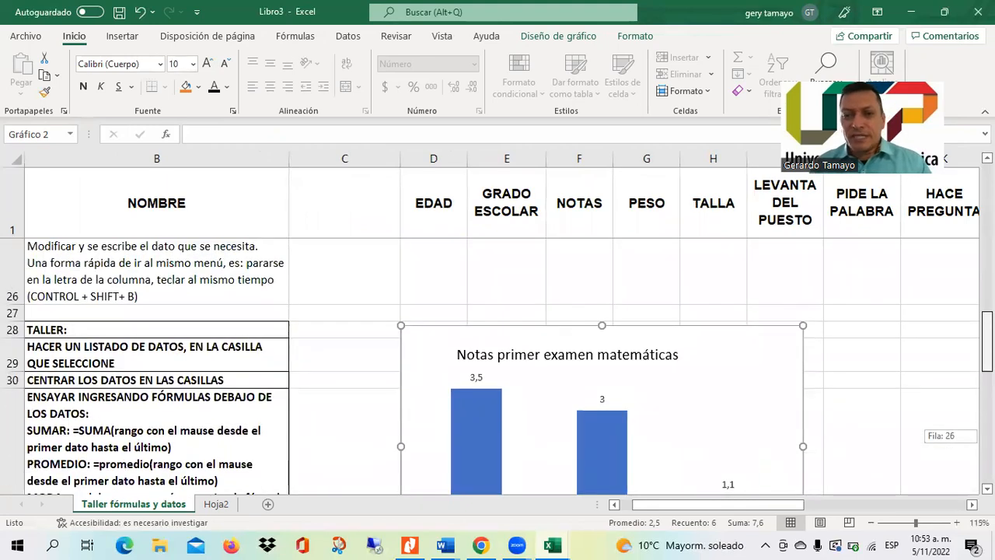
left_click(818, 297)
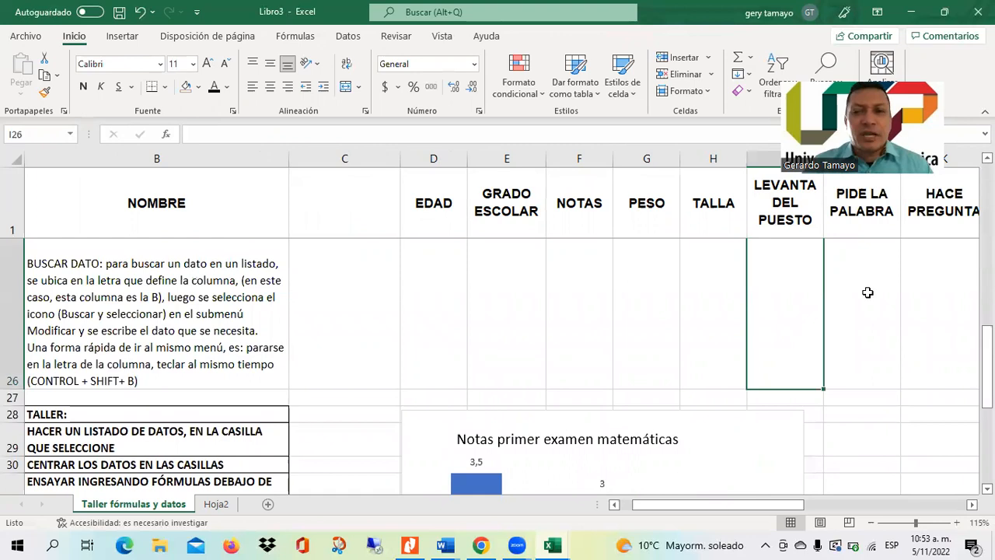
Open the Complementos page of the Excel options and review the active and inactive add-ins for Herramientas para análisis.
left_click_drag(988, 363, 987, 290)
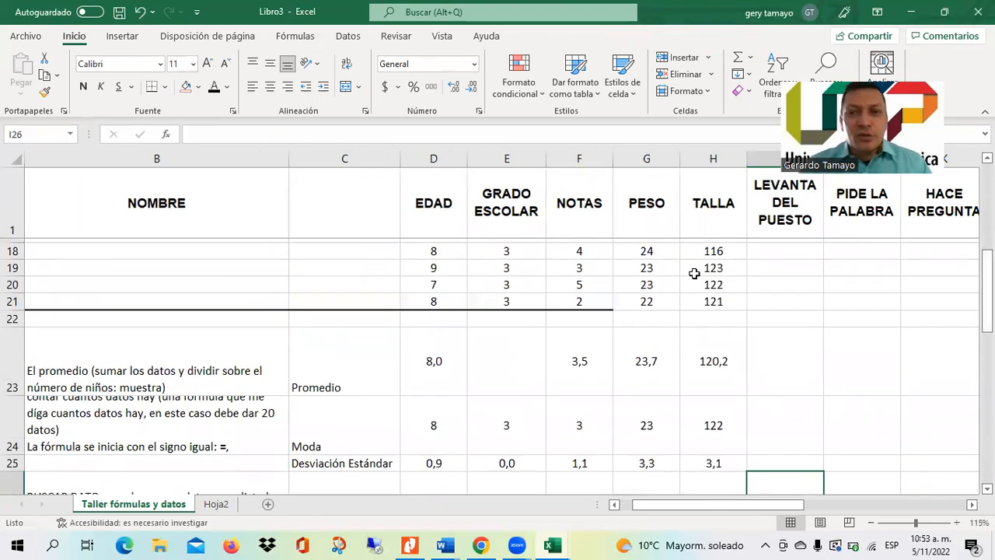
left_click(27, 36)
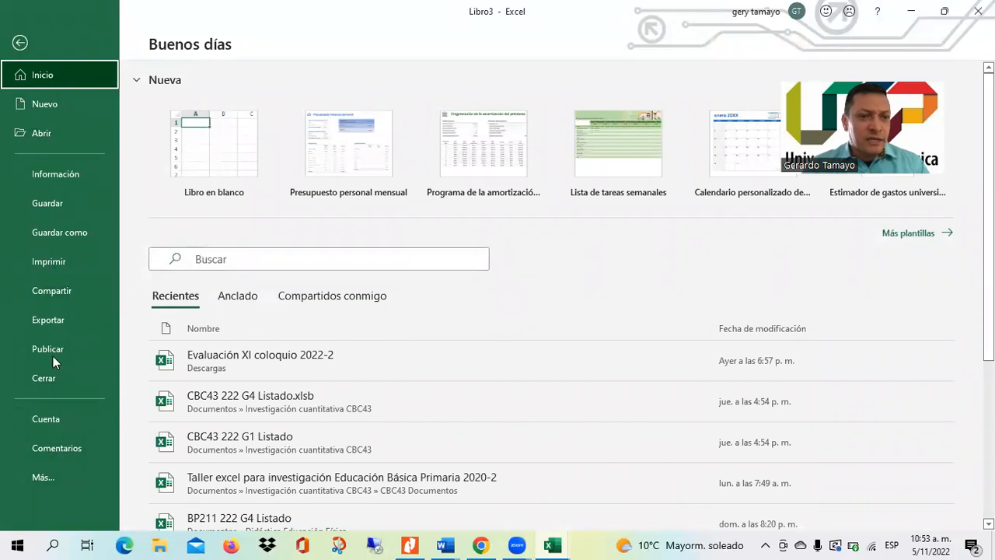
left_click(54, 473)
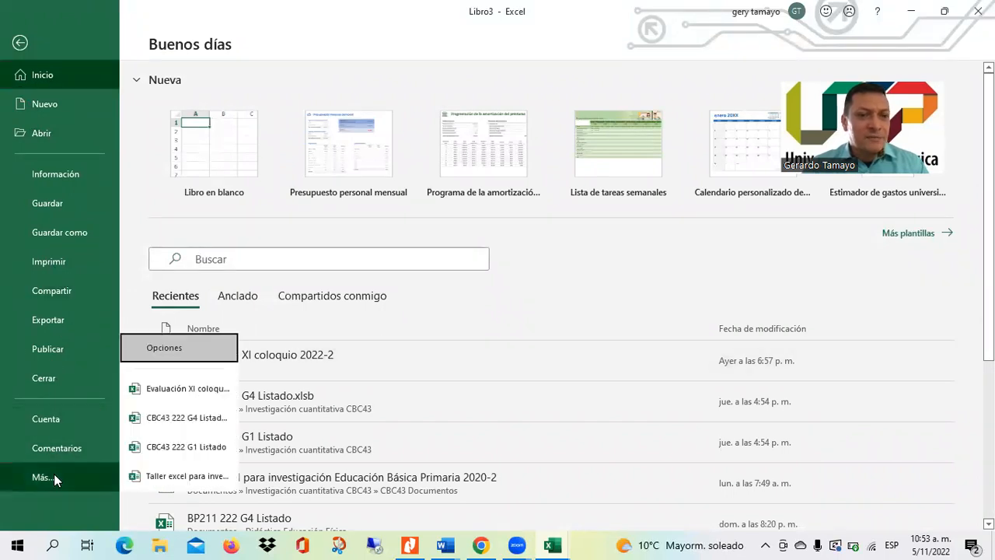
left_click(163, 350)
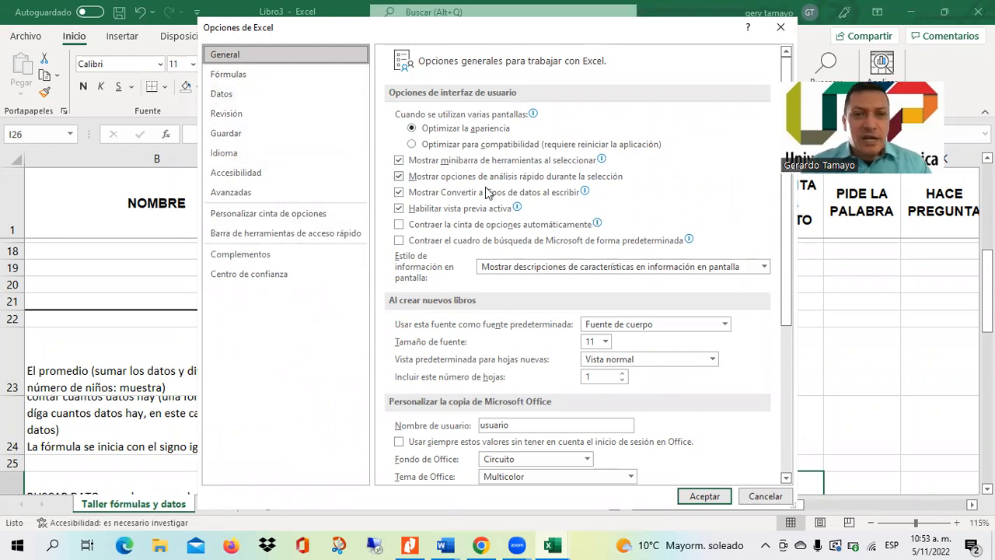
left_click(248, 257)
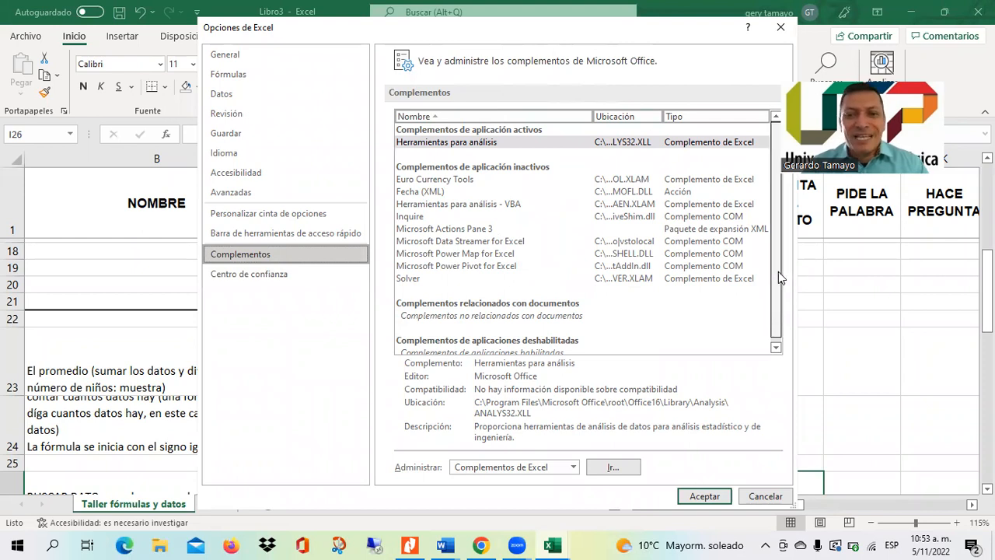
left_click_drag(778, 271, 779, 303)
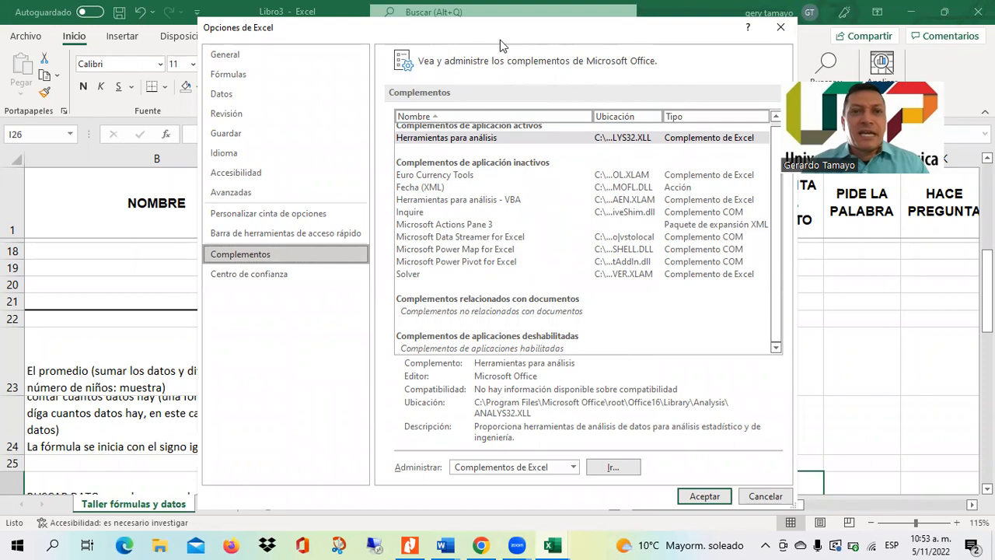
Open the Excel add-ins manager and confirm the selection with Herramientas para análisis enabled.
left_click_drag(496, 42, 493, 26)
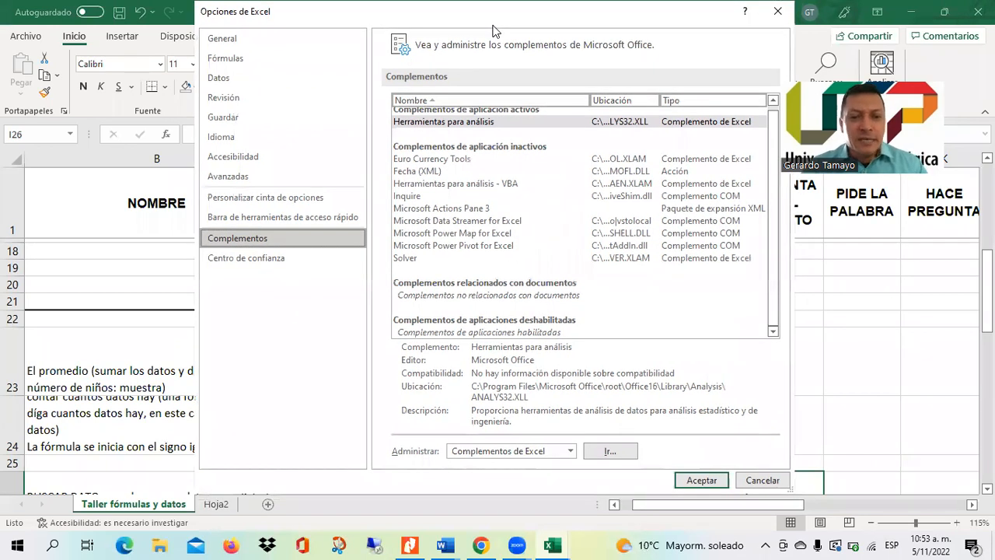
left_click(611, 456)
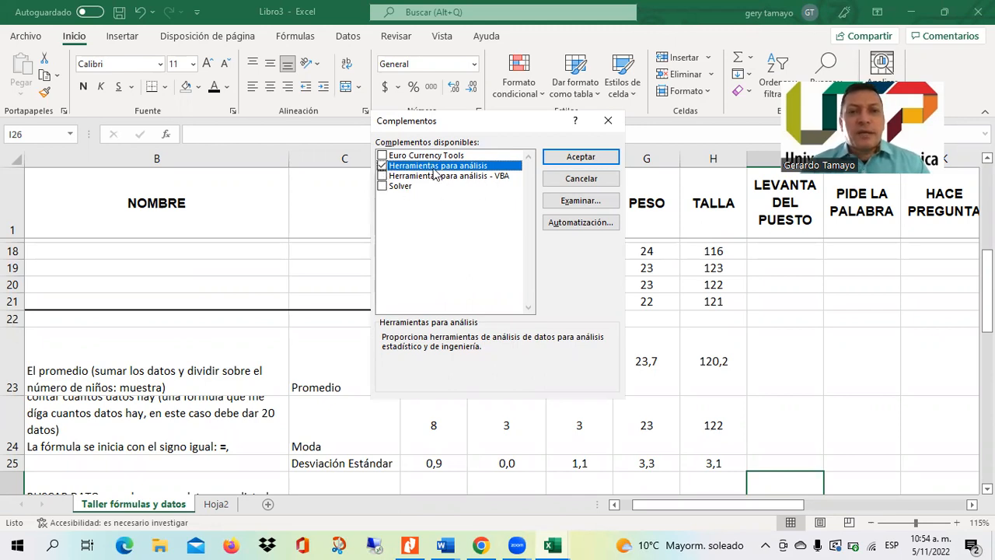
left_click(573, 160)
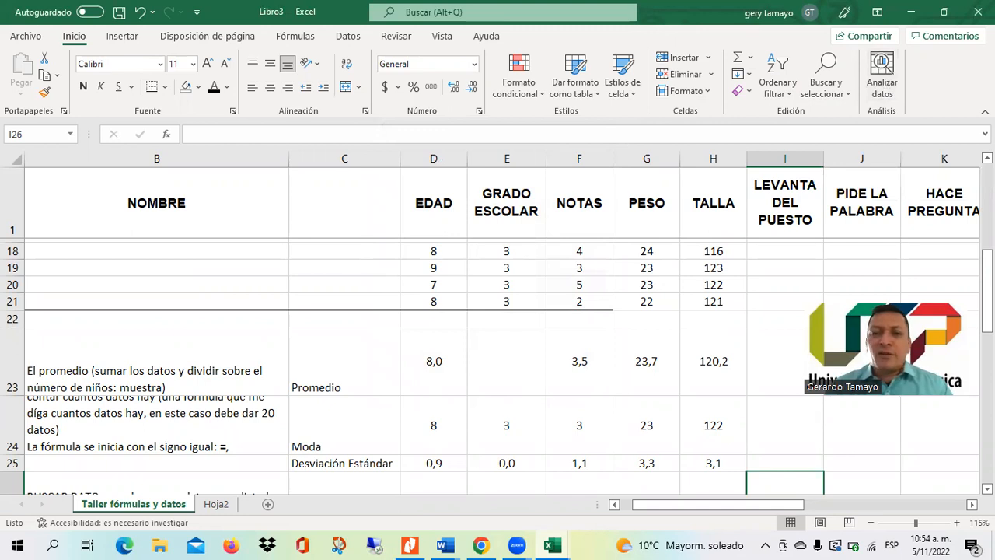
Run Analizar datos on the EDAD and PESO columns (D and G).
scroll(498, 350, "up", 5)
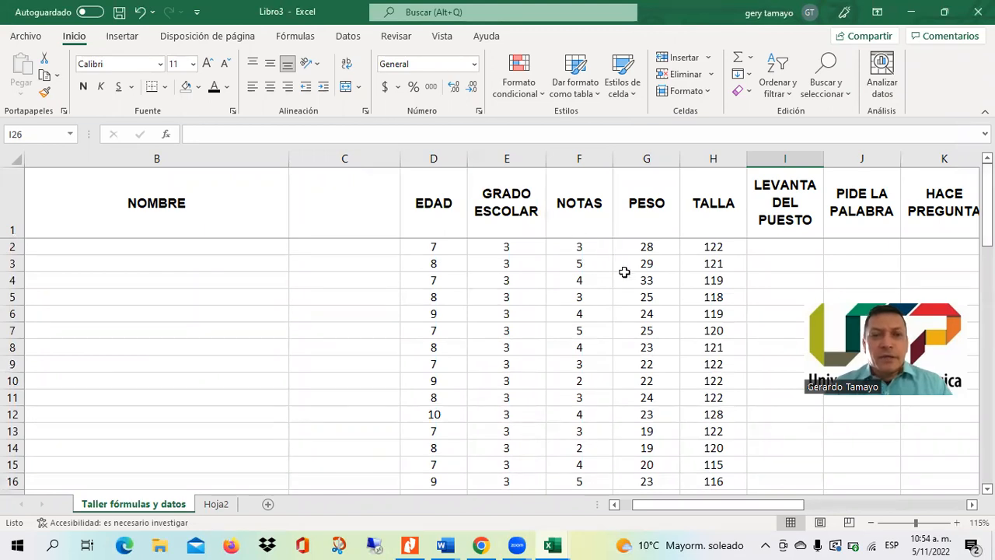
left_click(442, 230)
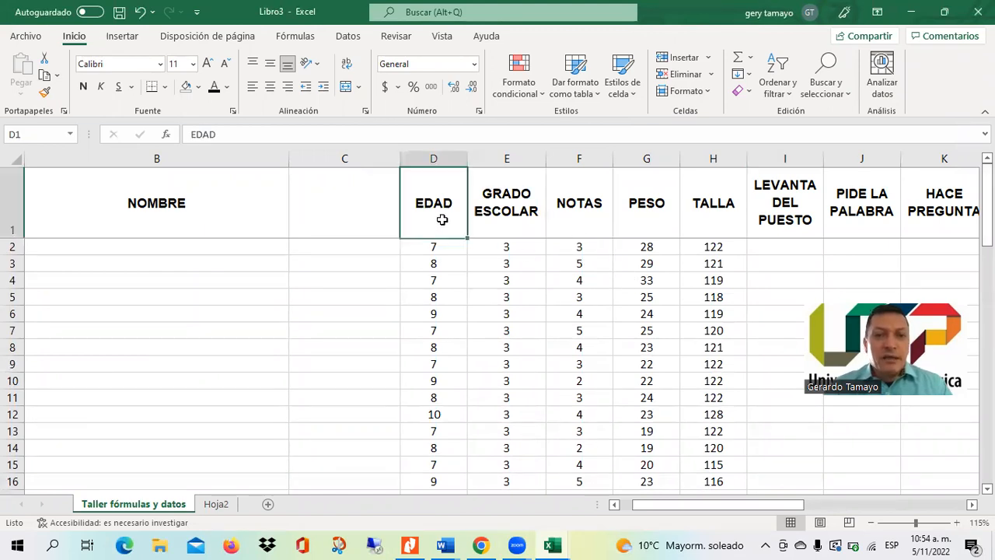
left_click(452, 158)
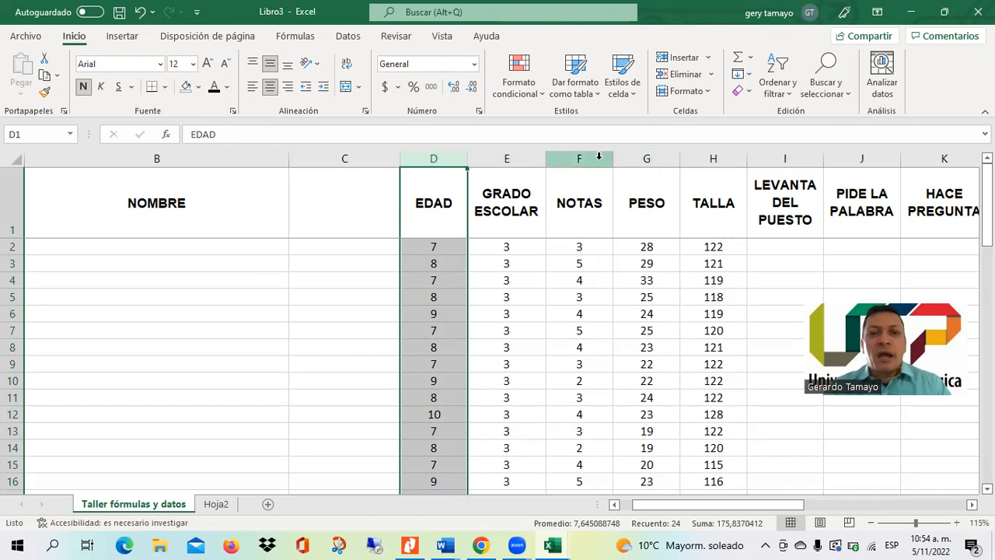
left_click(635, 159, "ctrl")
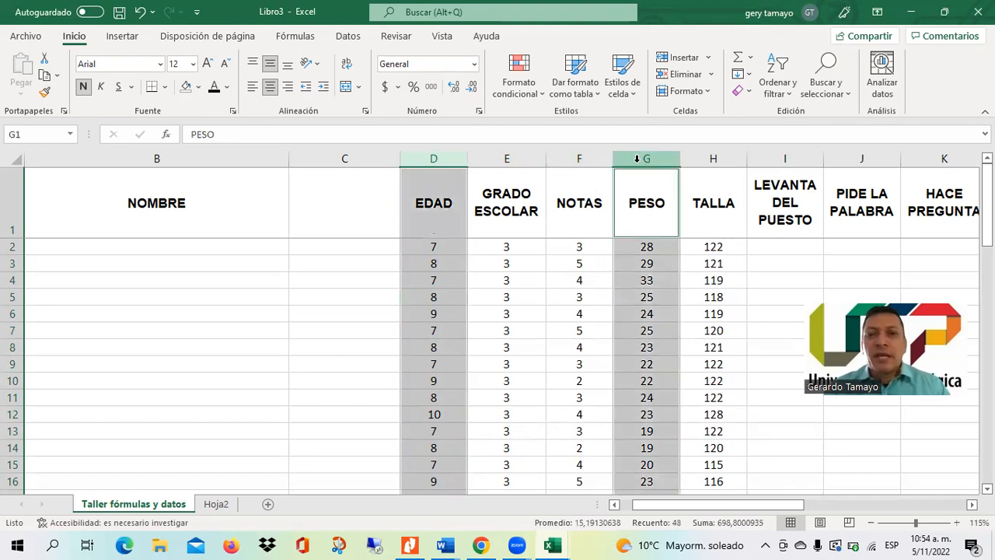
left_click(874, 101)
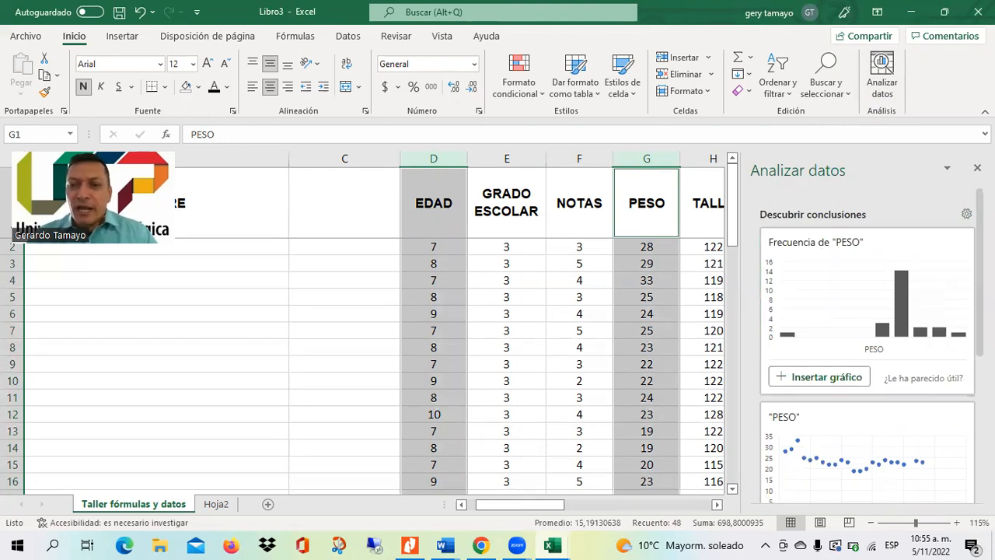
Look through the suggested insights and insert the Frecuencia de "PESO" chart into the sheet.
scroll(867, 342, "down", 3)
scroll(867, 342, "up", 1)
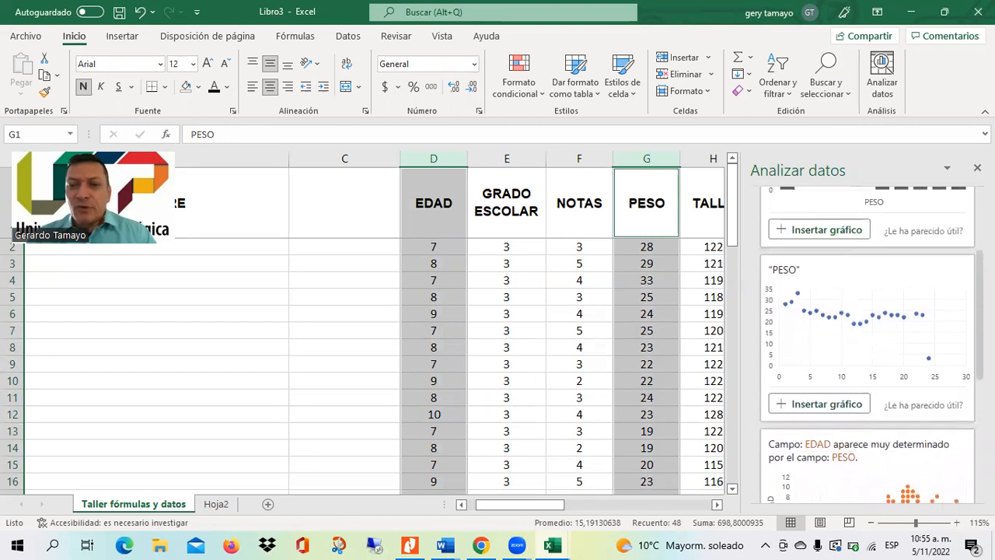
scroll(867, 342, "down", 2)
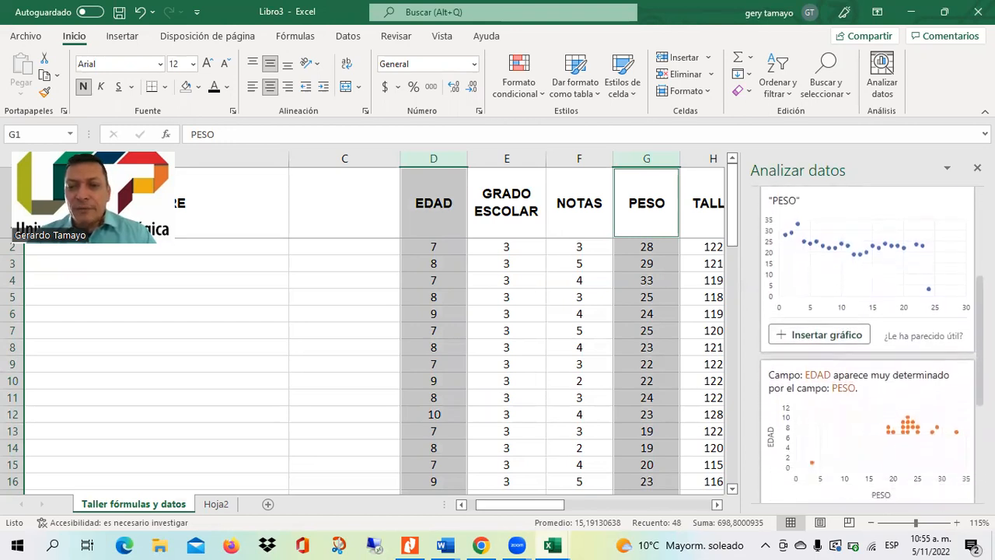
scroll(830, 264, "down", 1)
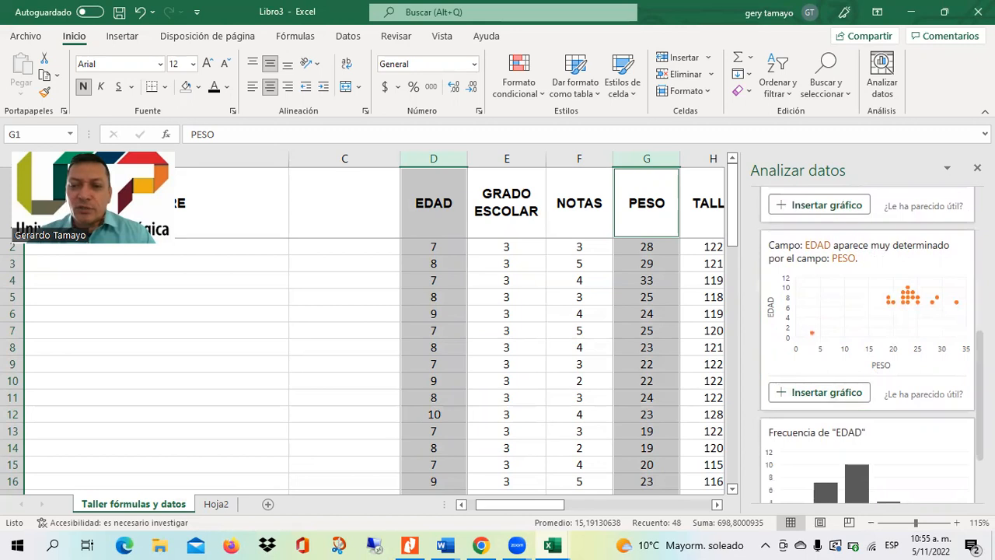
scroll(867, 345, "down", 3)
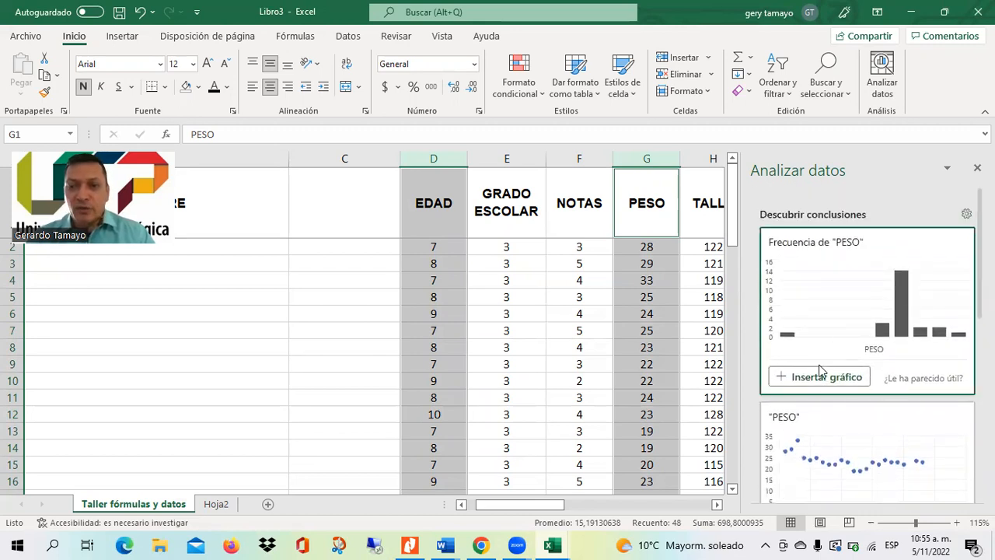
left_click(822, 377)
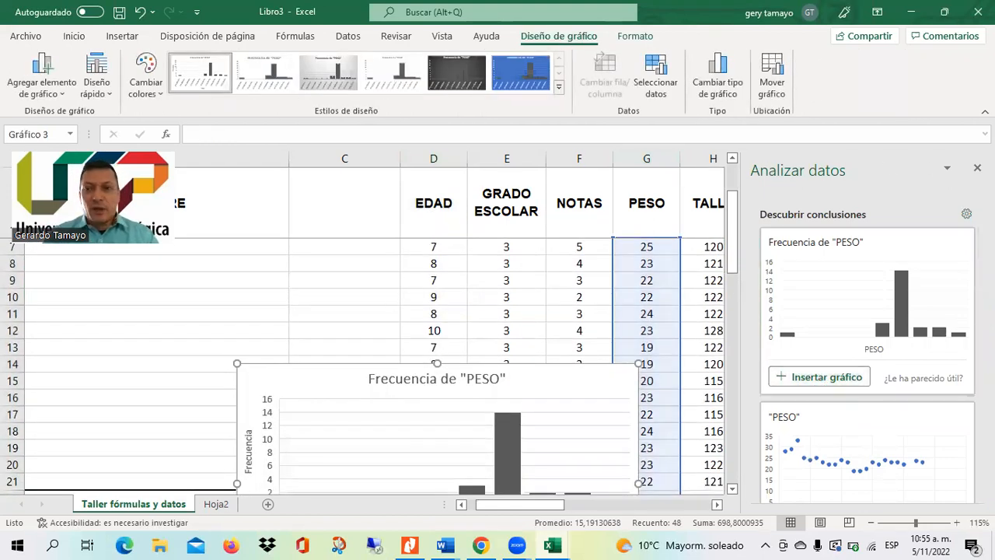
Insert the suggested Frecuencia de "EDAD" chart and close the data analysis suggestions.
scroll(855, 389, "down", 5)
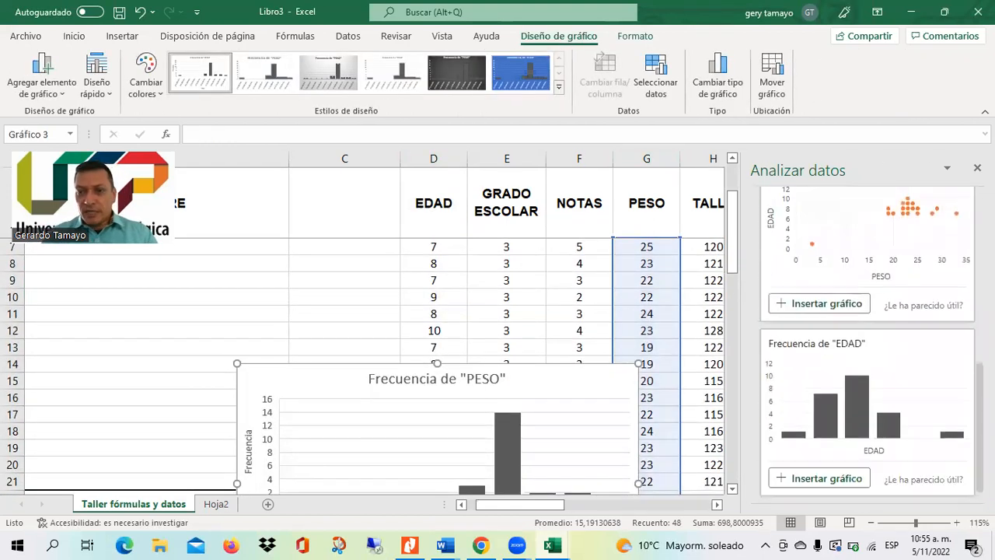
left_click(819, 464)
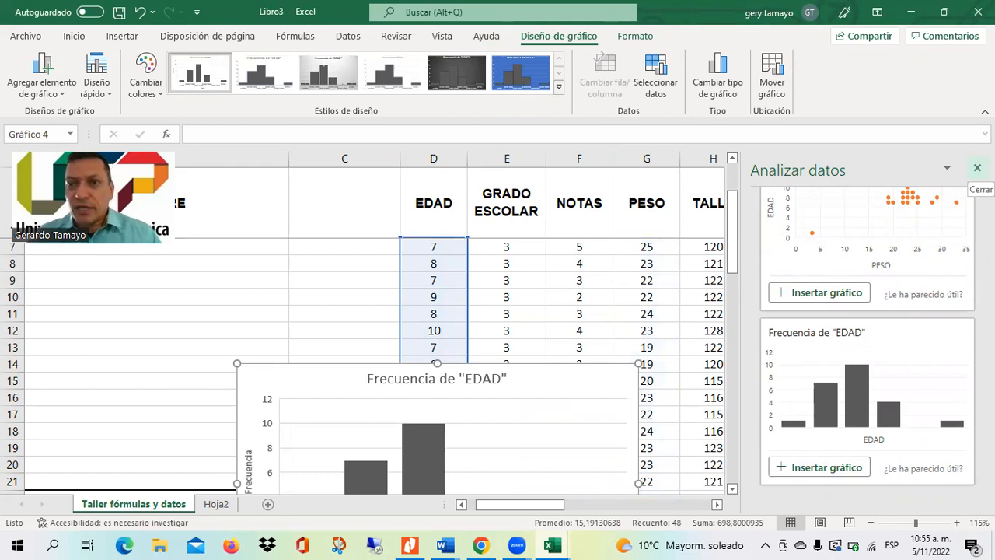
left_click(974, 168)
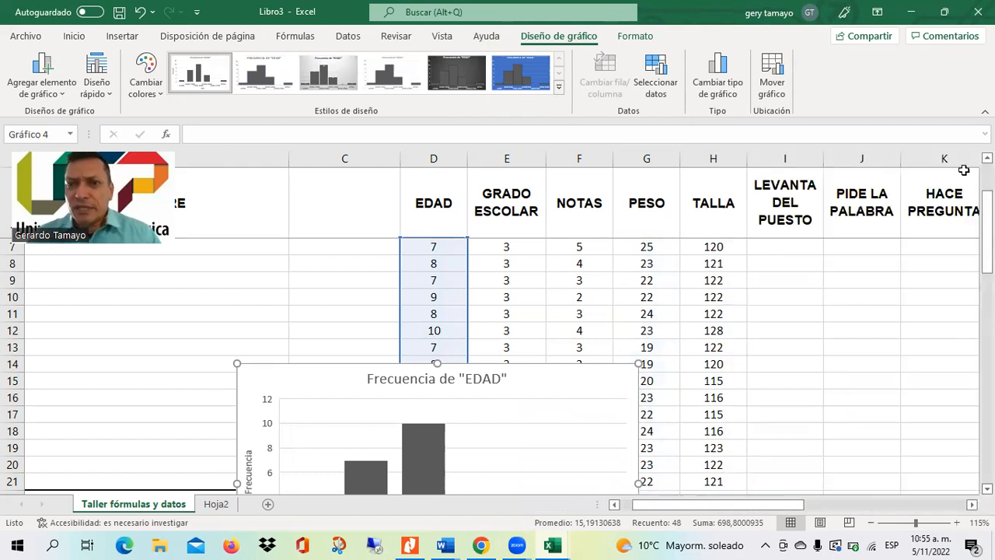
Move the Frecuencia de "EDAD" chart off the data to the empty area starting at column I.
left_click_drag(987, 240, 987, 300)
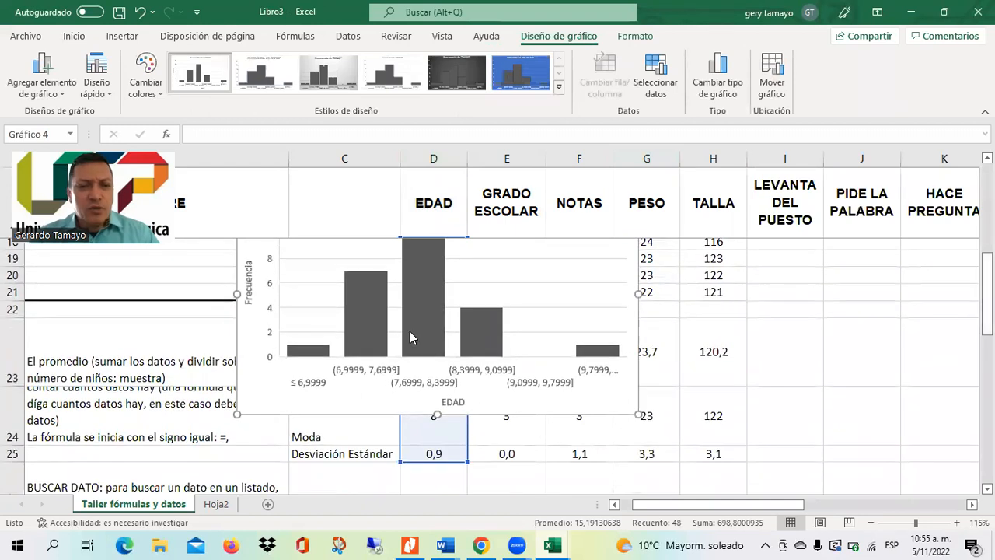
left_click_drag(244, 259, 790, 299)
Move the Frecuencia de "PESO" chart to about columns K to P below row 26, beside the Notas primer examen matemáticas chart.
left_click_drag(252, 295, 260, 362)
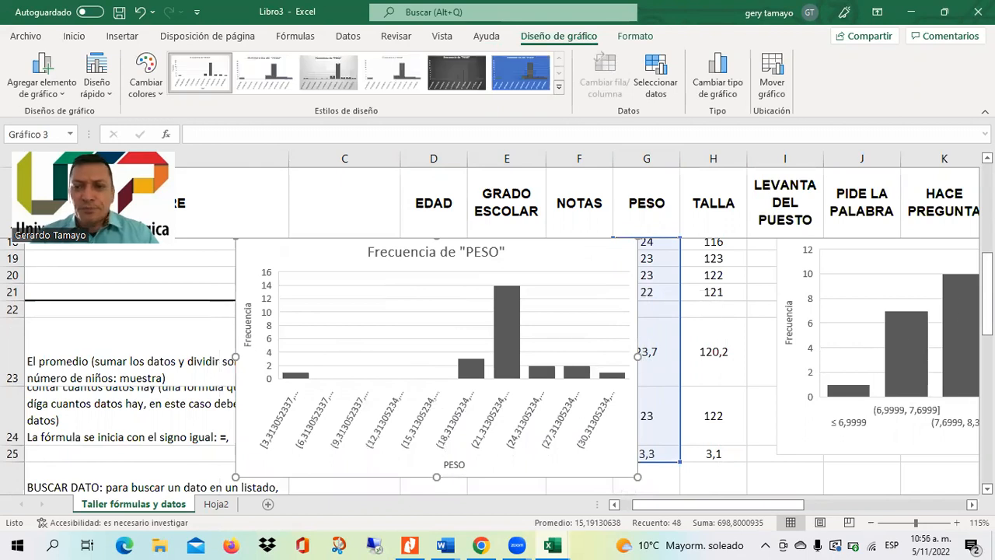
left_click_drag(987, 276, 987, 332)
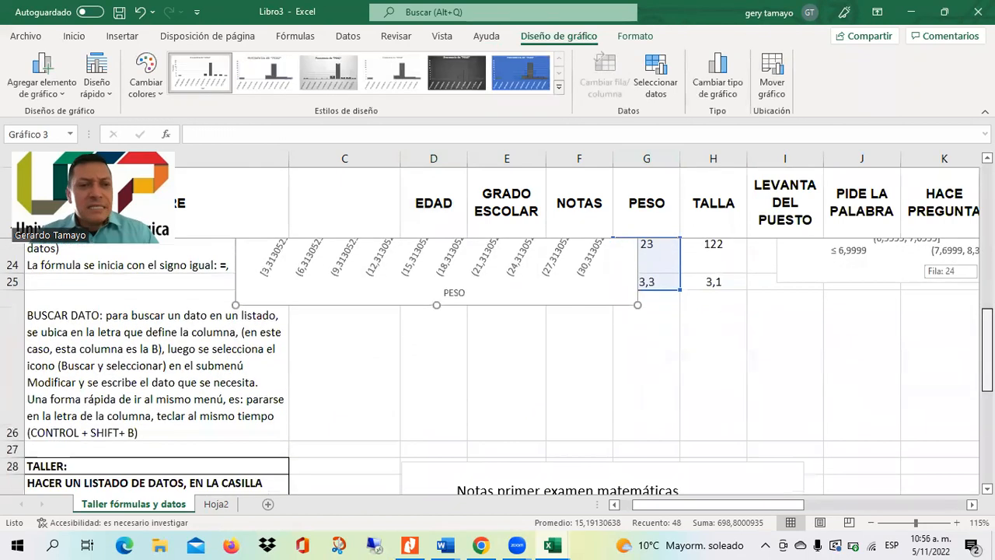
left_click_drag(256, 289, 908, 507)
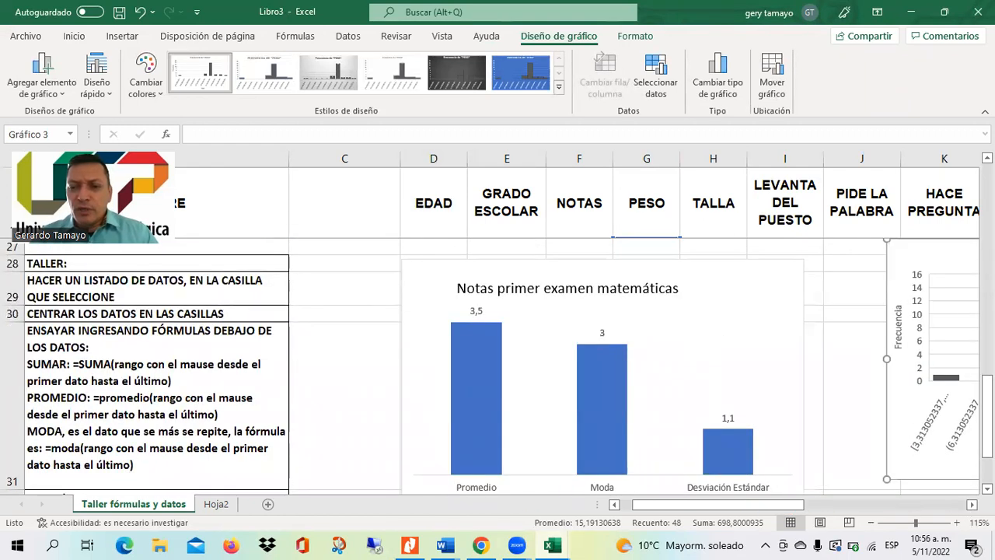
left_click(972, 505)
left_click(972, 506)
left_click(972, 505)
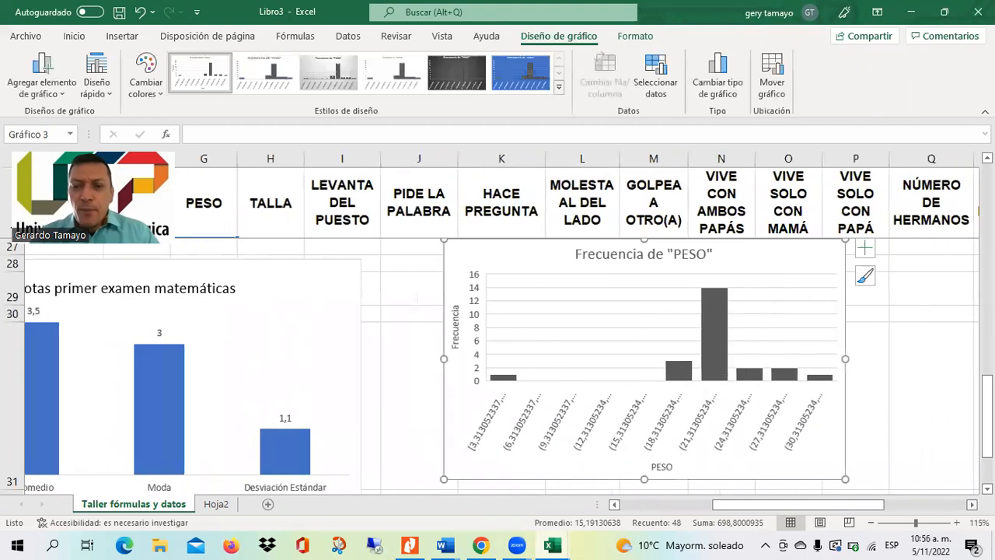
left_click(971, 505)
left_click_drag(986, 420, 986, 397)
left_click_drag(389, 311, 381, 296)
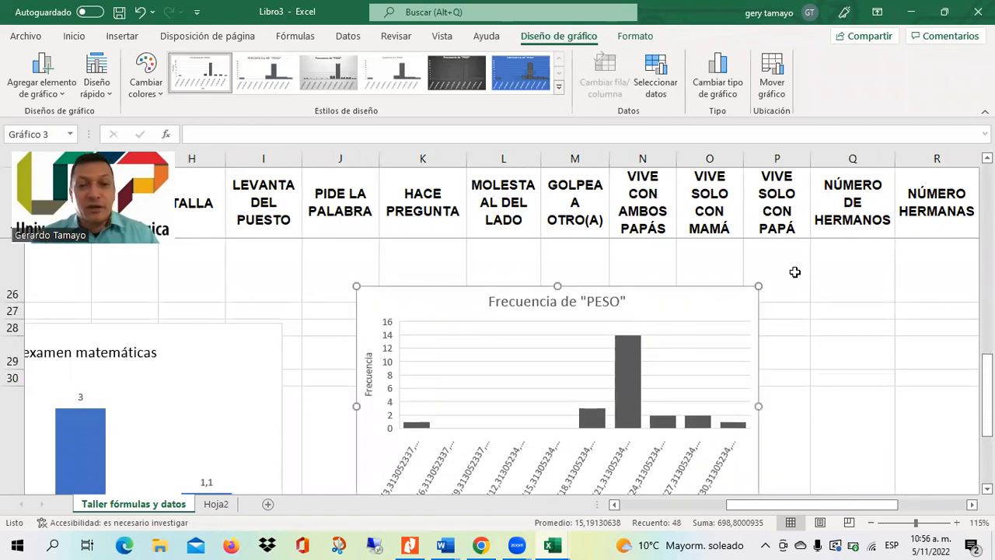
Delete the major horizontal gridlines from the Frecuencia de "PESO" chart.
left_click_drag(986, 368, 986, 381)
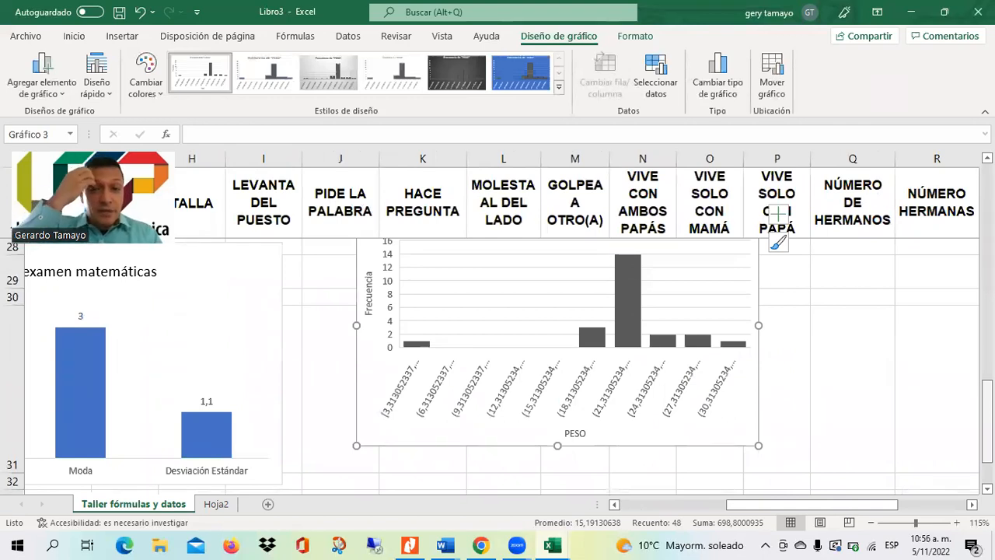
left_click_drag(986, 419, 986, 399)
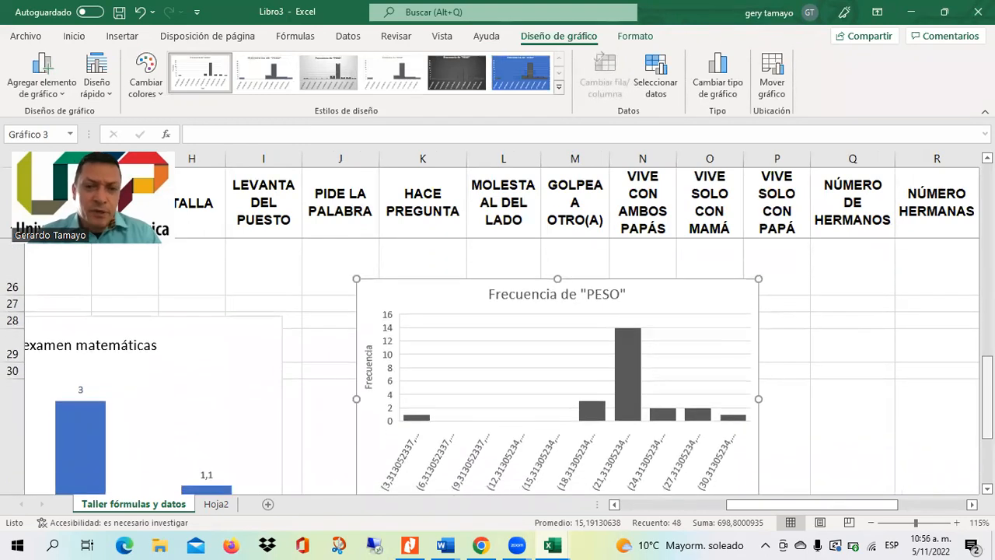
left_click(534, 342)
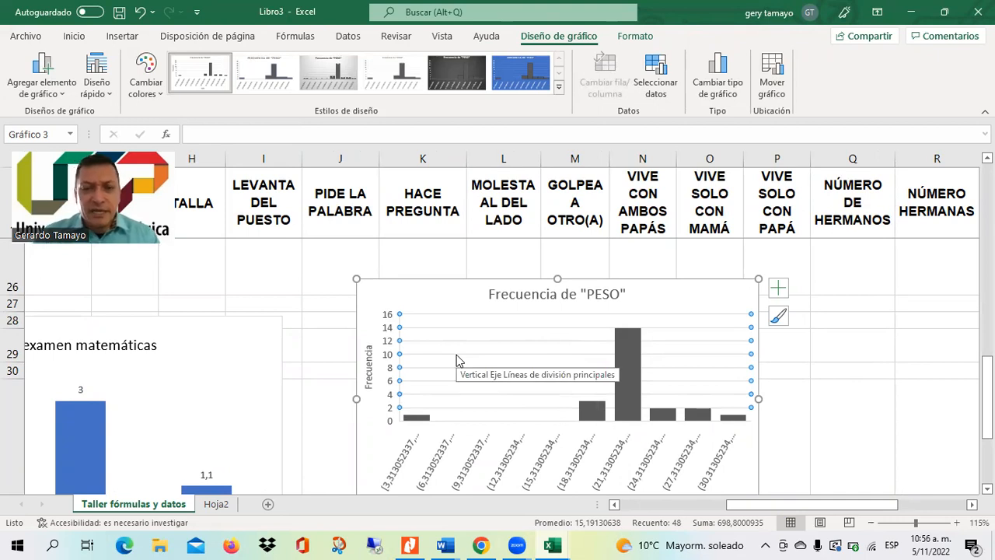
key("Delete")
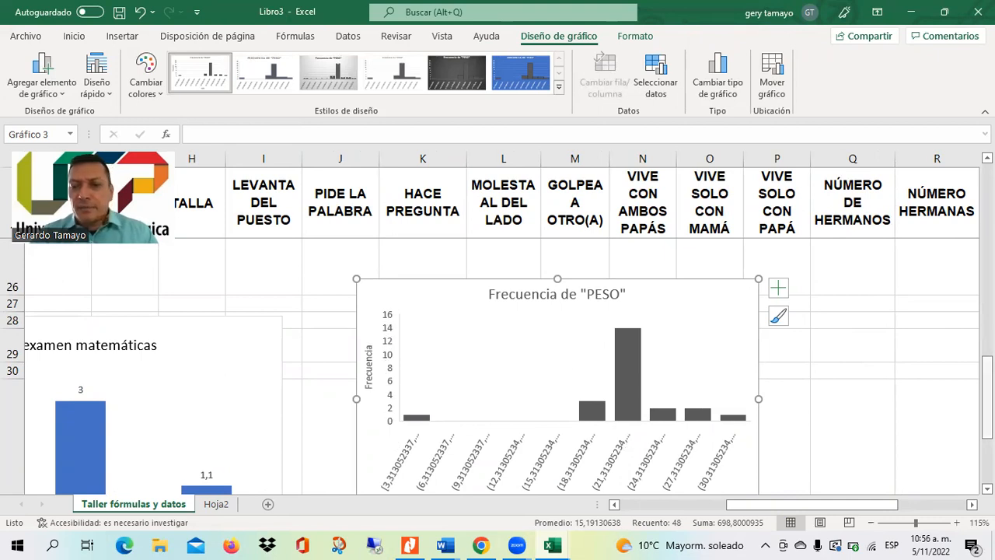
Move the Frecuencia de "EDAD" chart past the Vice solo con papá chart to about columns T to Y, starting at row 24.
left_click_drag(987, 397, 988, 280)
left_click(587, 282)
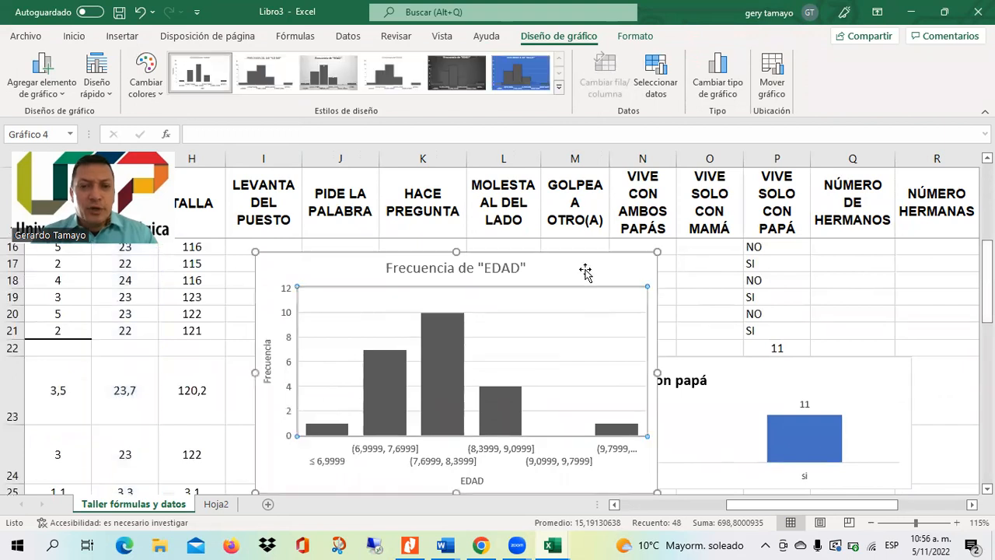
left_click_drag(583, 257, 959, 382)
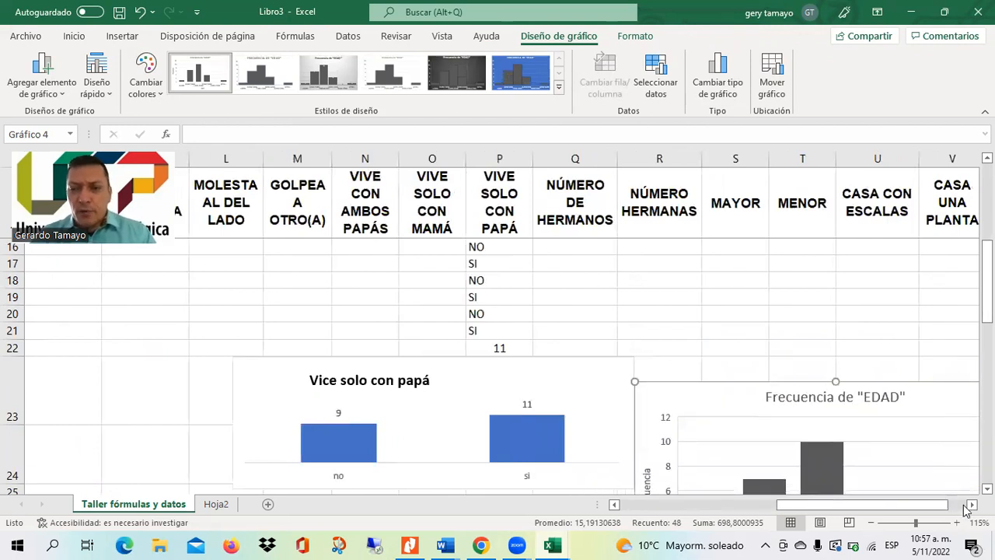
left_click(972, 505)
left_click(972, 504)
left_click(972, 504)
left_click(972, 505)
left_click_drag(987, 298, 987, 345)
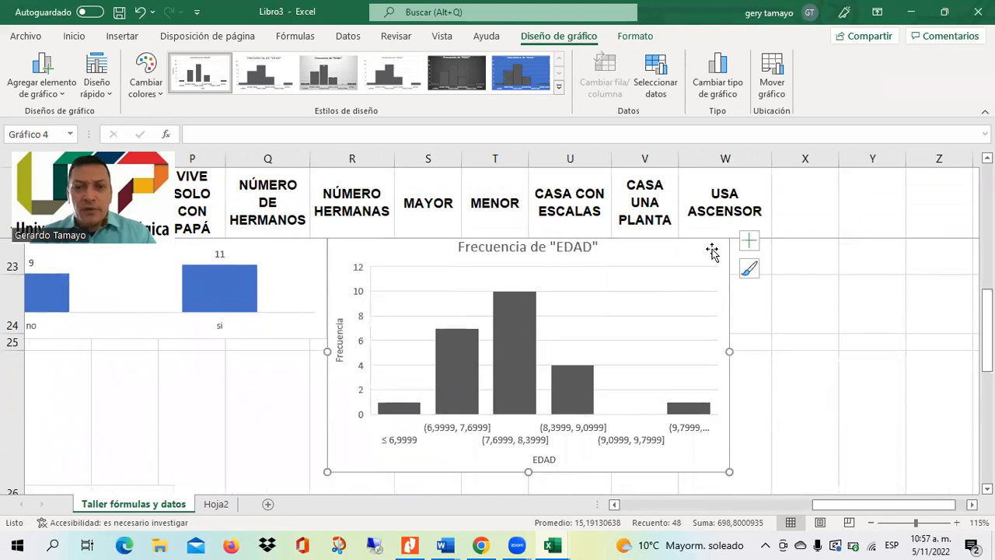
left_click_drag(786, 305, 864, 313)
left_click(869, 313)
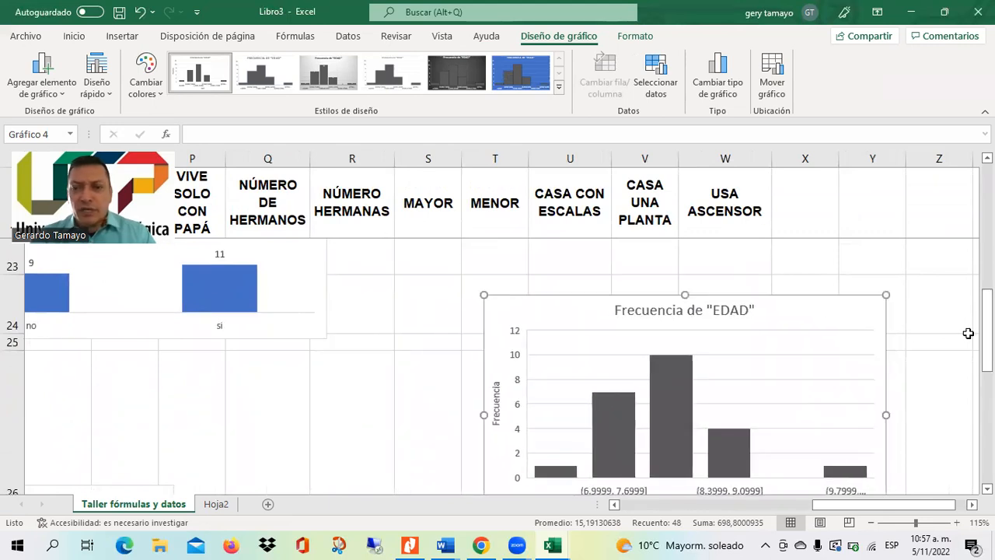
Delete the major horizontal gridlines from the Frecuencia de "EDAD" chart.
scroll(926, 358, "down", 2)
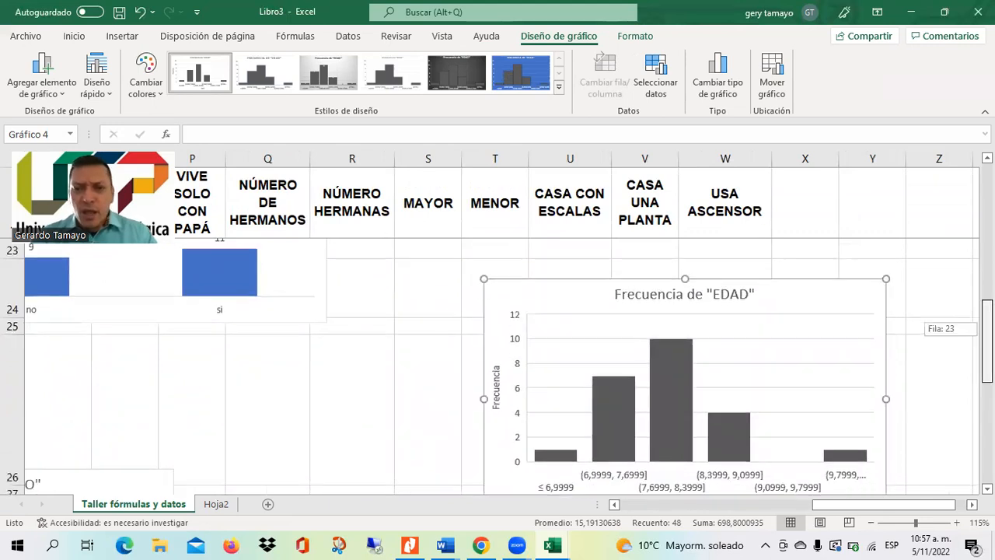
left_click(803, 304)
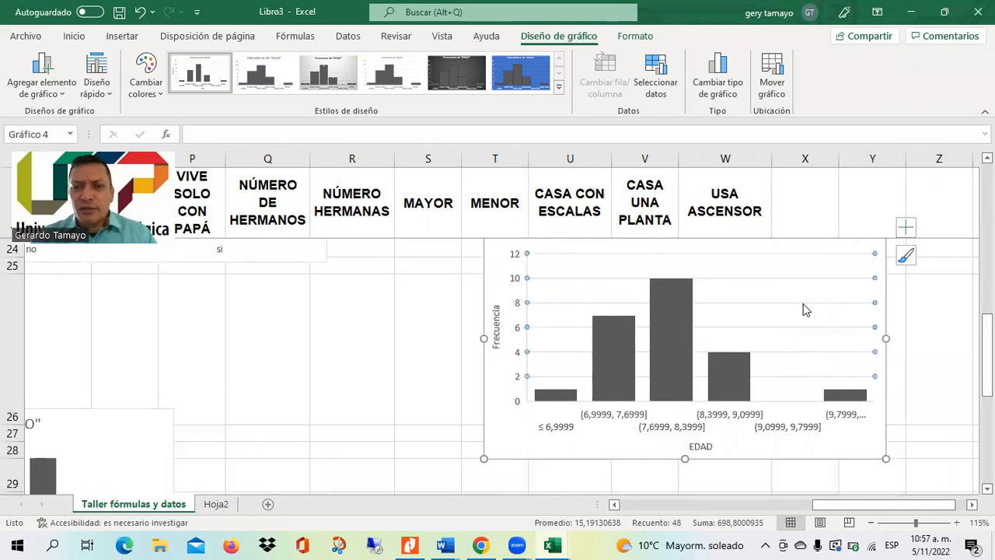
key("Escape")
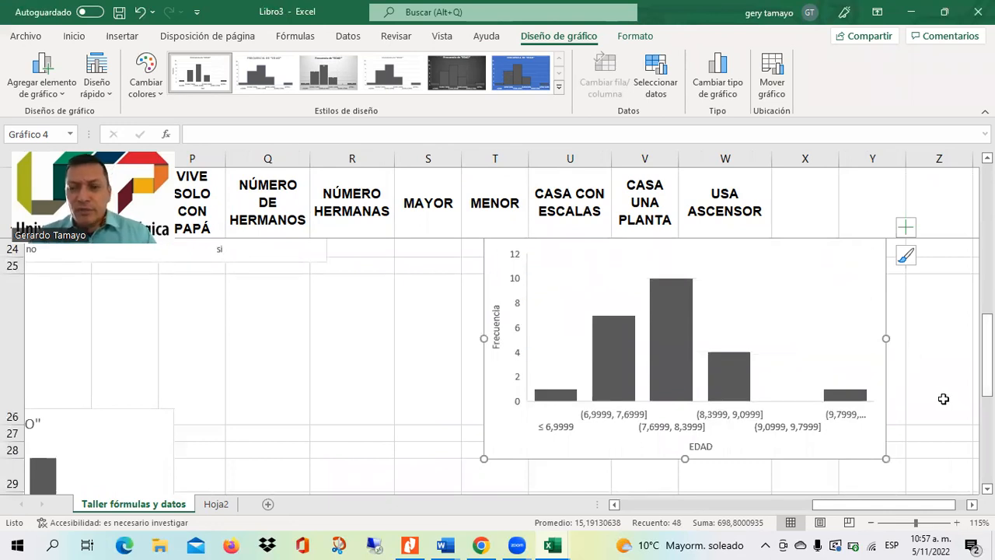
Cut the Frecuencia de "EDAD" and Frecuencia de "PESO" charts out of the sheet.
left_click_drag(988, 354, 988, 320)
left_click_drag(544, 346, 540, 493)
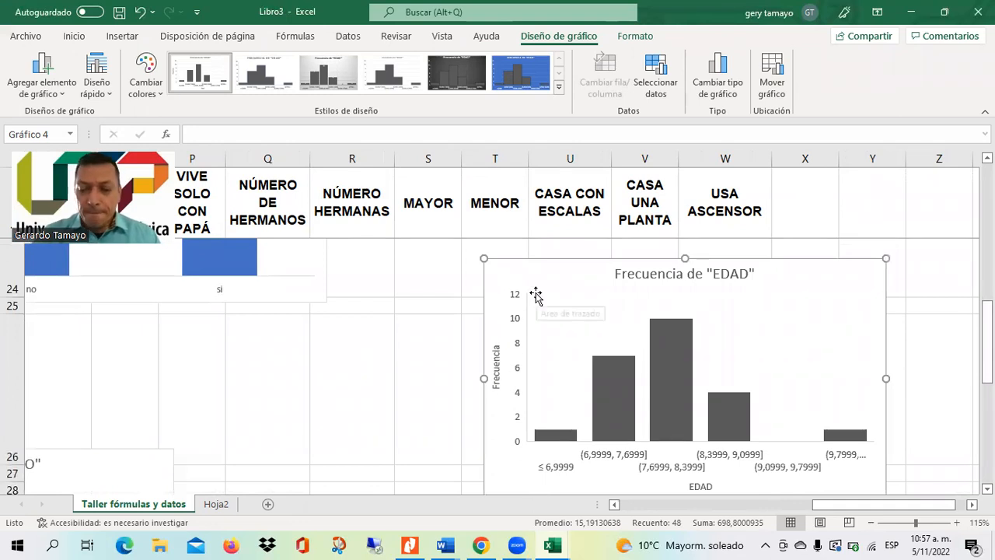
key("ctrl+x")
left_click_drag(987, 338, 987, 420)
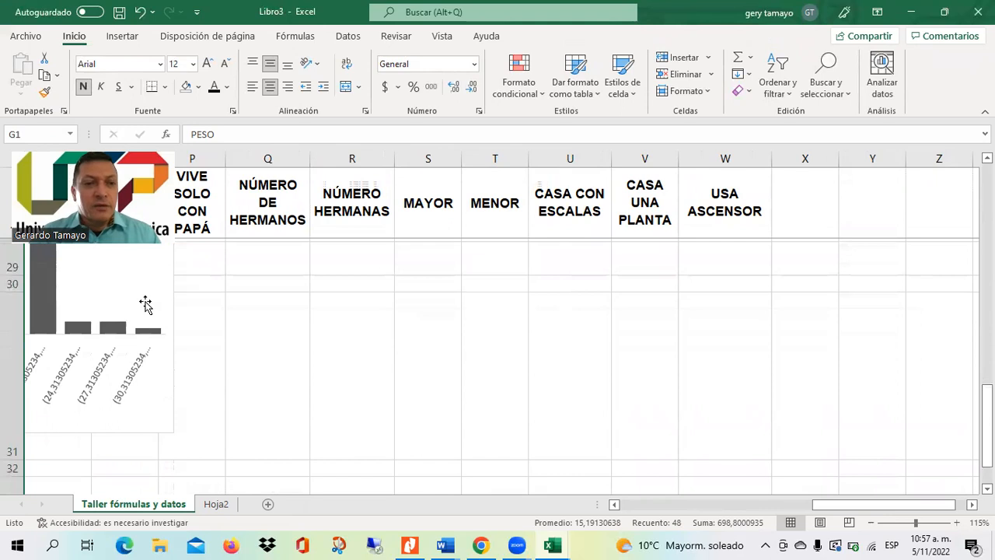
left_click(149, 304)
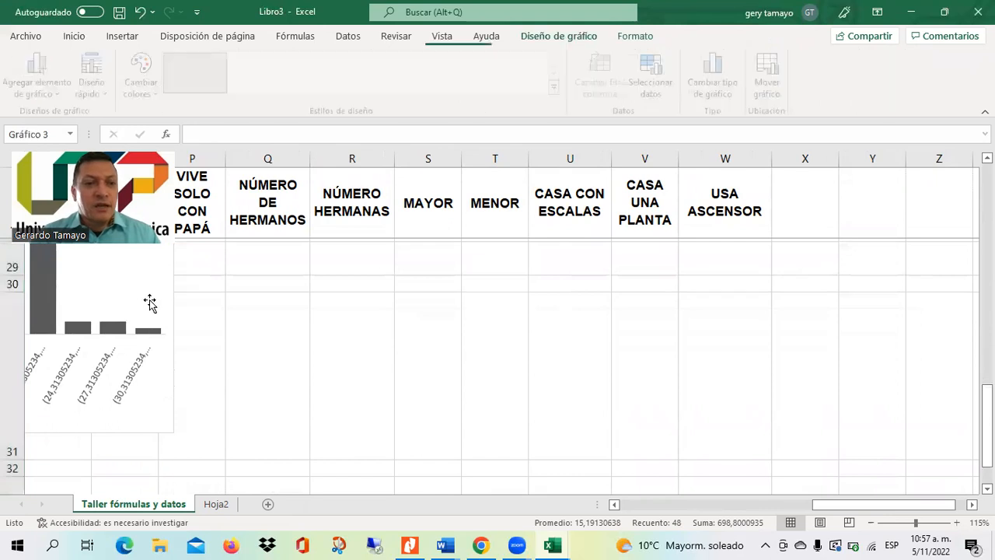
left_click(164, 390)
key("ctrl+x")
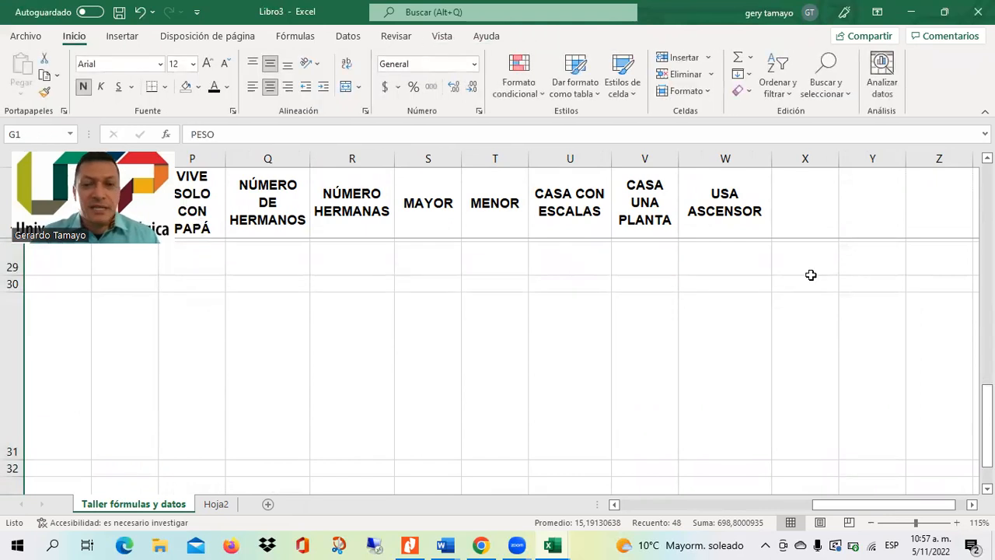
Review the SI/NO answers in the VIVE SOLO CON PAPÁ column from P2 down to the counts and chart below it.
left_click_drag(987, 423, 987, 209)
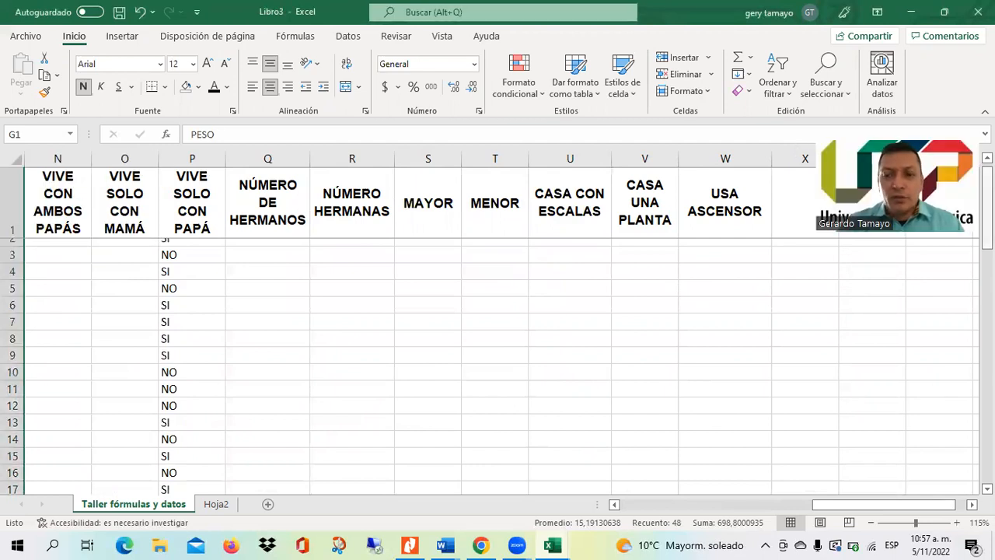
left_click(614, 503)
left_click(614, 504)
left_click(614, 503)
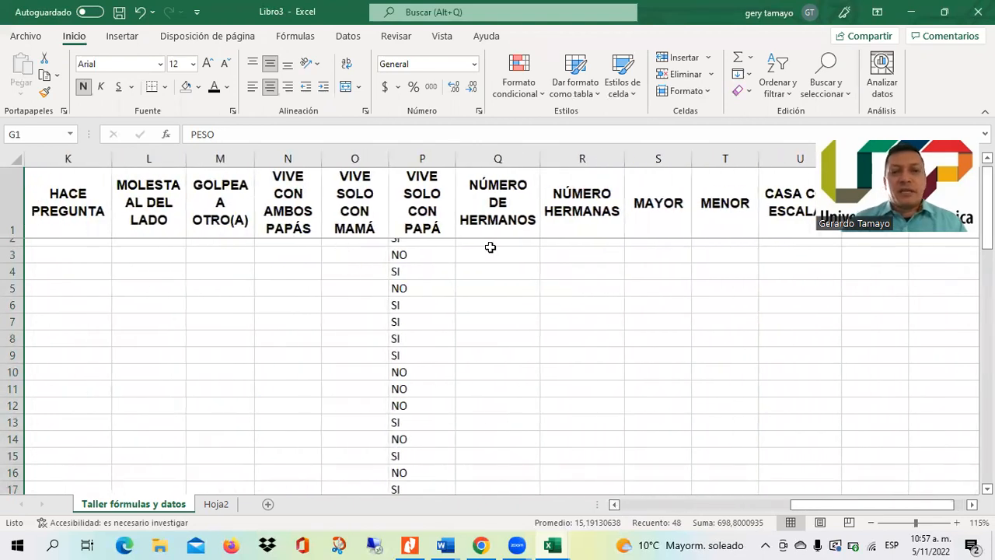
left_click(458, 273)
key("Up")
key("Up")
key("Up")
key("Down")
key("Left")
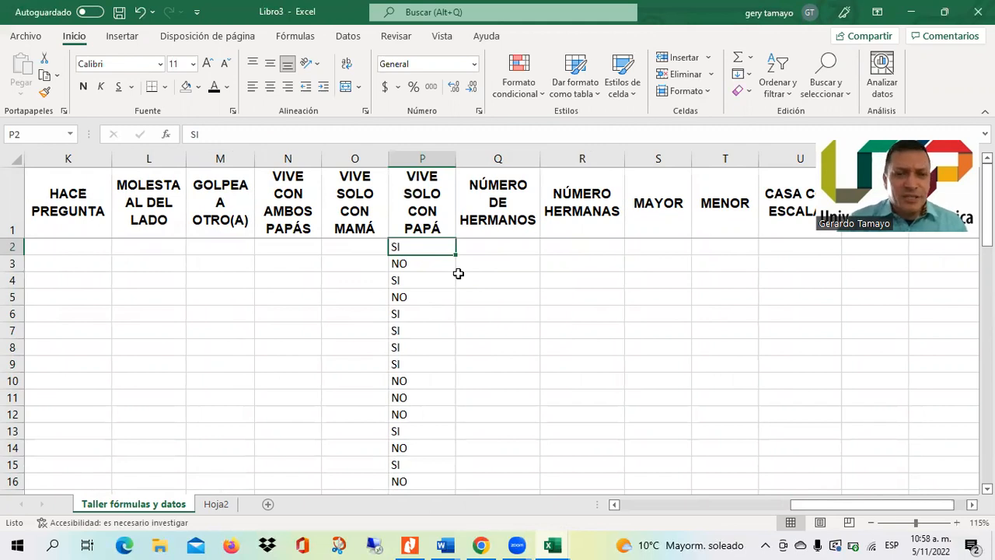
key("Down")
key("Down")
key("Down")
key("Down")
key("Down")
key("Down")
key("Down")
key("Down")
key("Down")
key("Down")
key("Down")
key("Down")
key("Down")
key("Down")
key("Down")
key("Down")
key("Down")
key("Down")
key("Down")
key("Down")
key("Down")
key("Down")
key("Down")
key("Down")
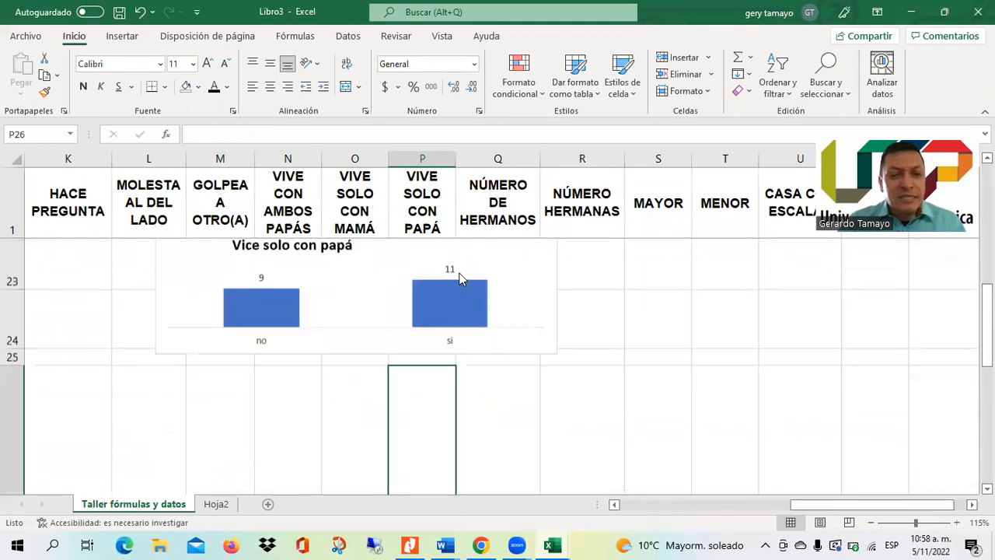
key("Up")
key("Up")
key("Up")
key("Up")
key("Up")
key("Up")
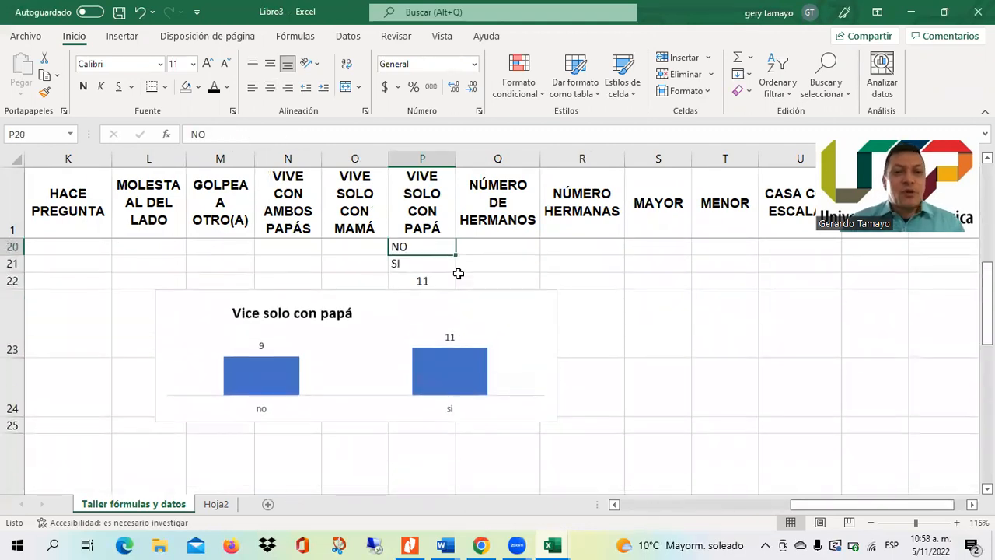
Move the Vice solo con papá chart below row 25 to uncover the no/si count table in O23:P24.
left_click_drag(314, 302, 362, 461)
left_click(372, 343)
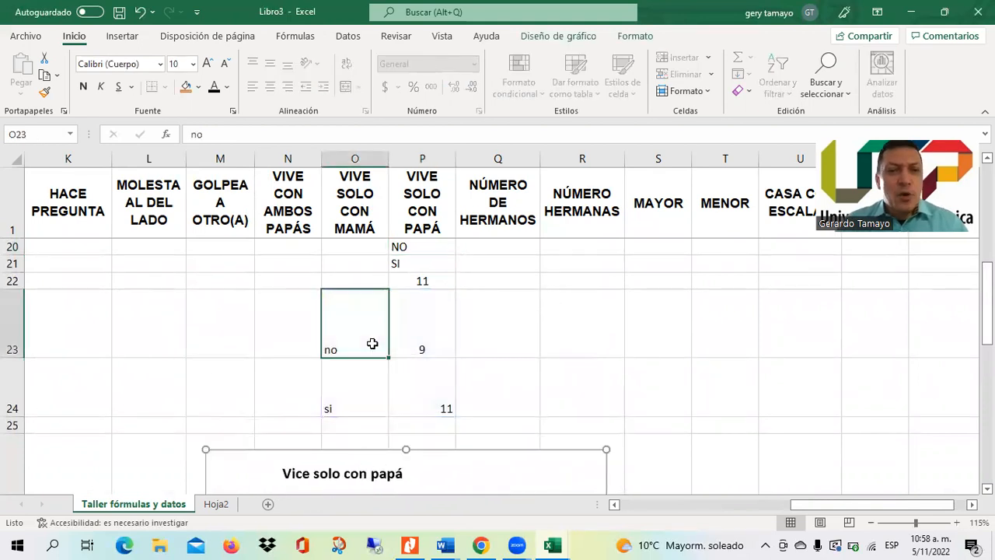
Enlarge the view and examine the CONTAR.SI formula in P23 that counts the "no" answers.
left_click(413, 337)
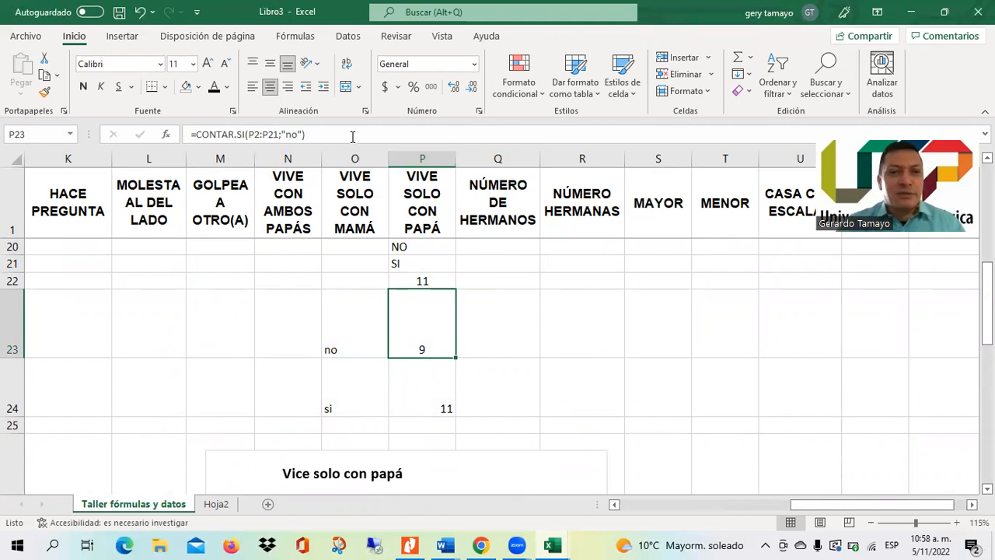
double_click(423, 333)
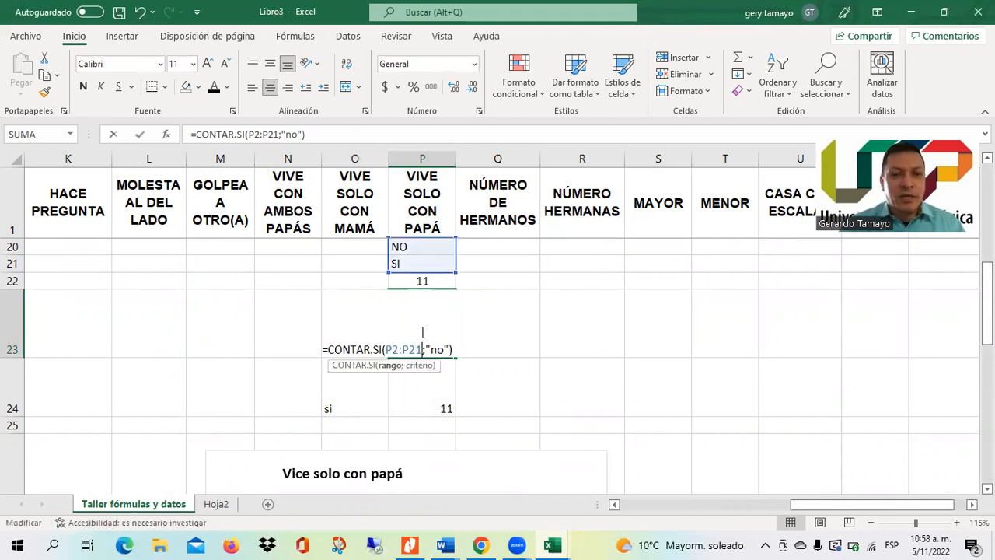
left_click(555, 335)
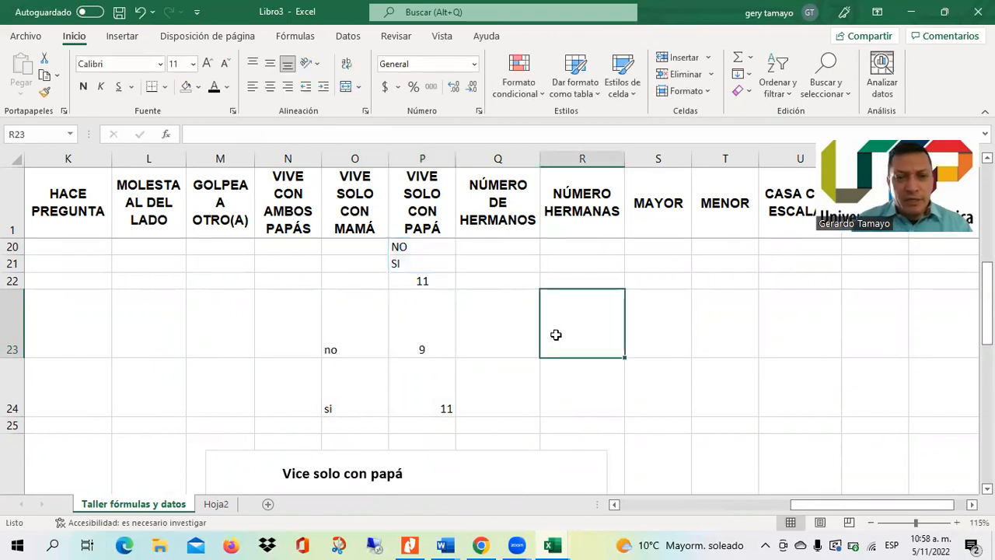
left_click(529, 339)
scroll(527, 340, "up", 5)
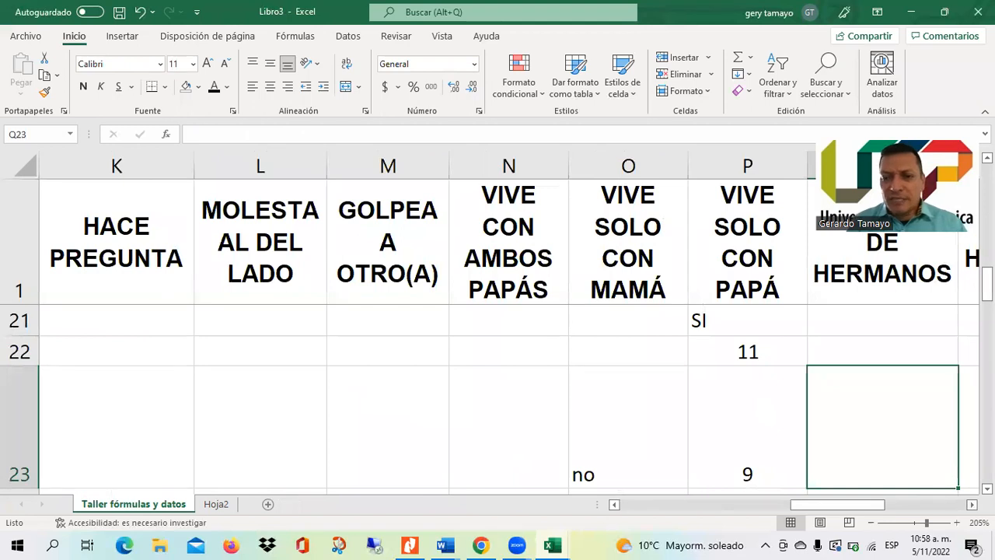
left_click(972, 504)
left_click(972, 504)
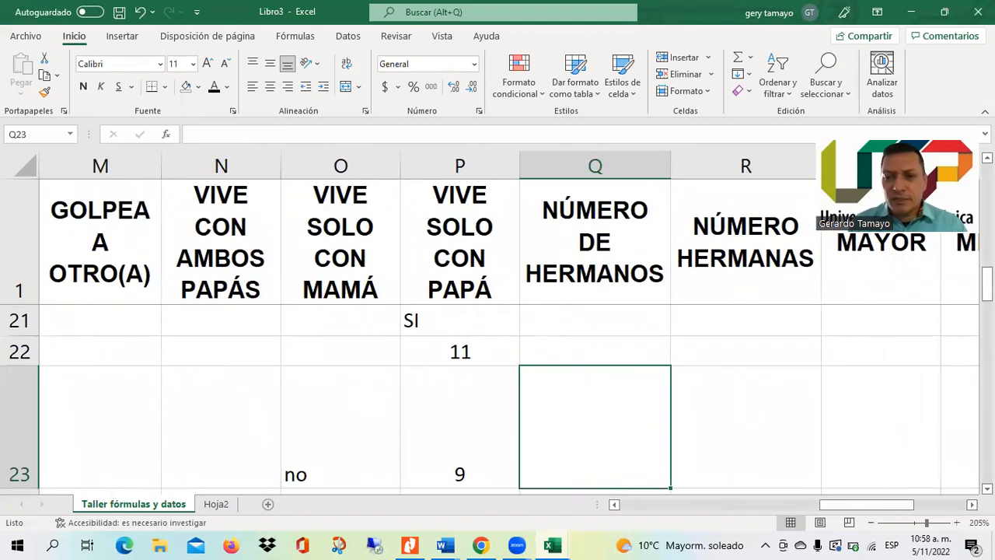
scroll(533, 361, "down", 1)
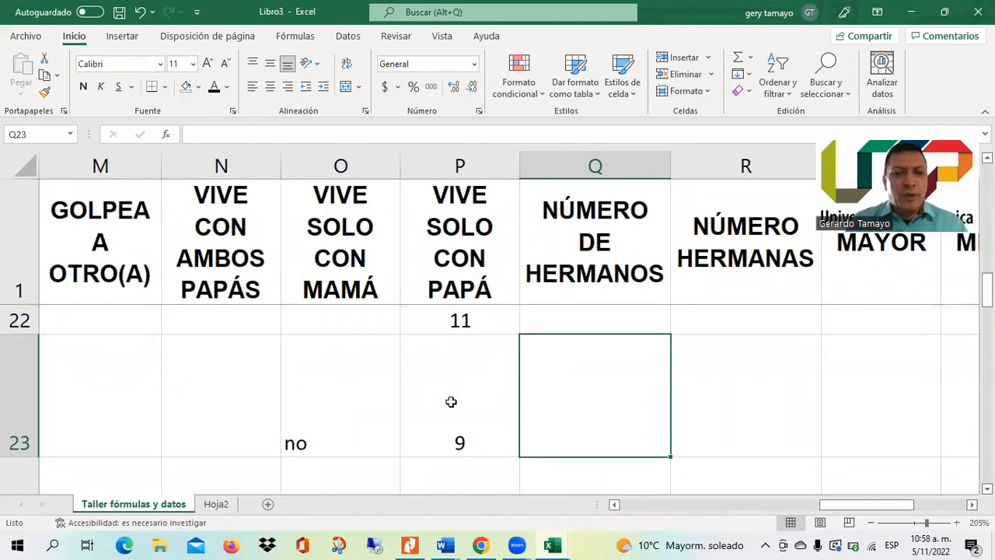
left_click(451, 402)
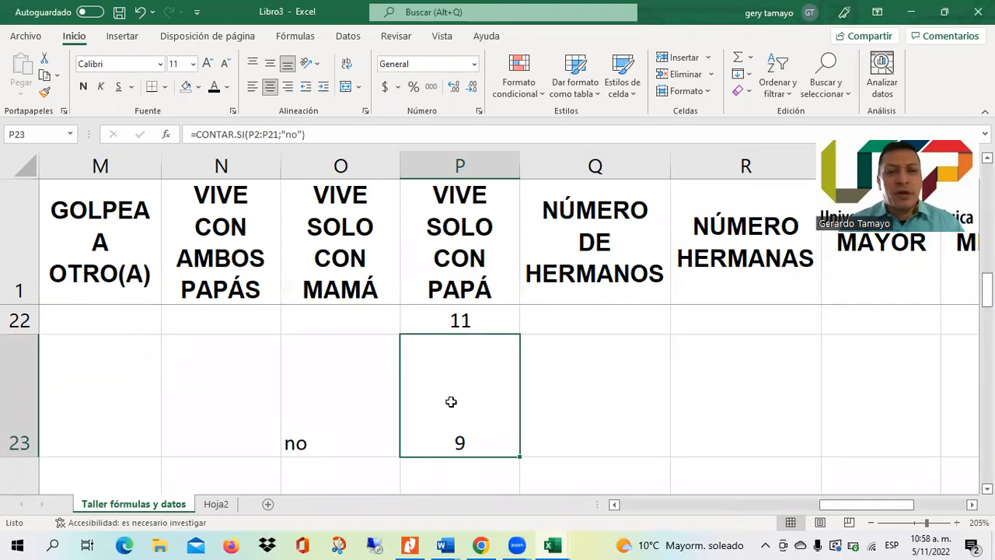
double_click(451, 401)
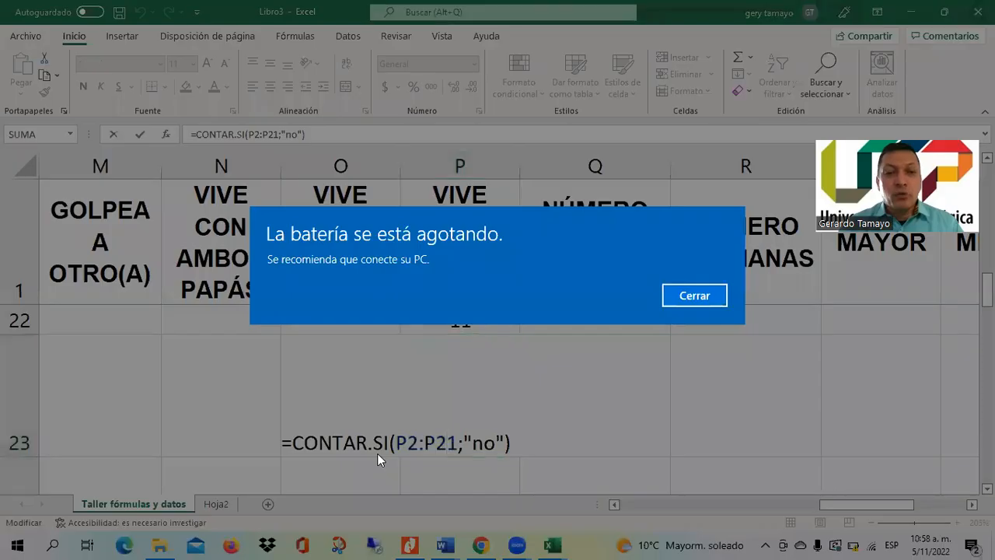
left_click(696, 294)
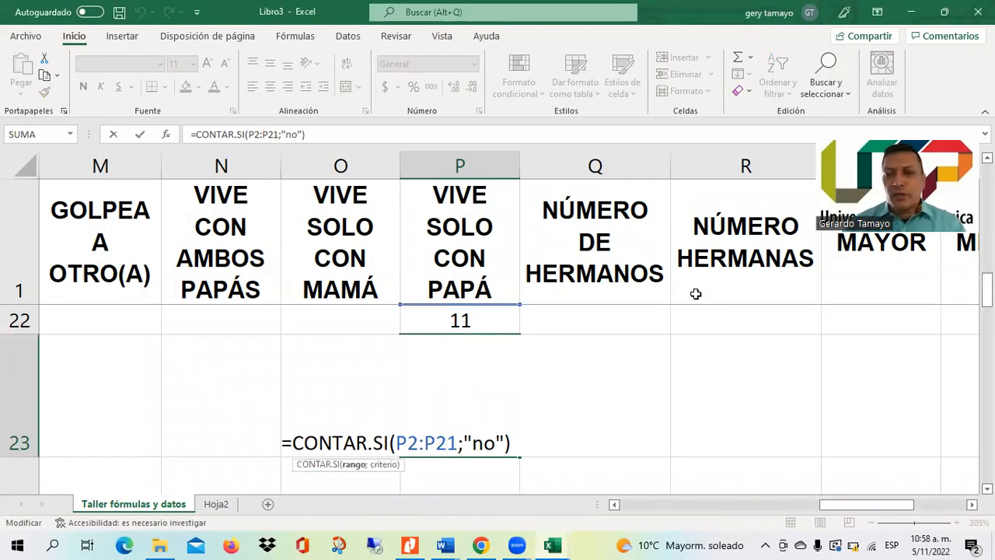
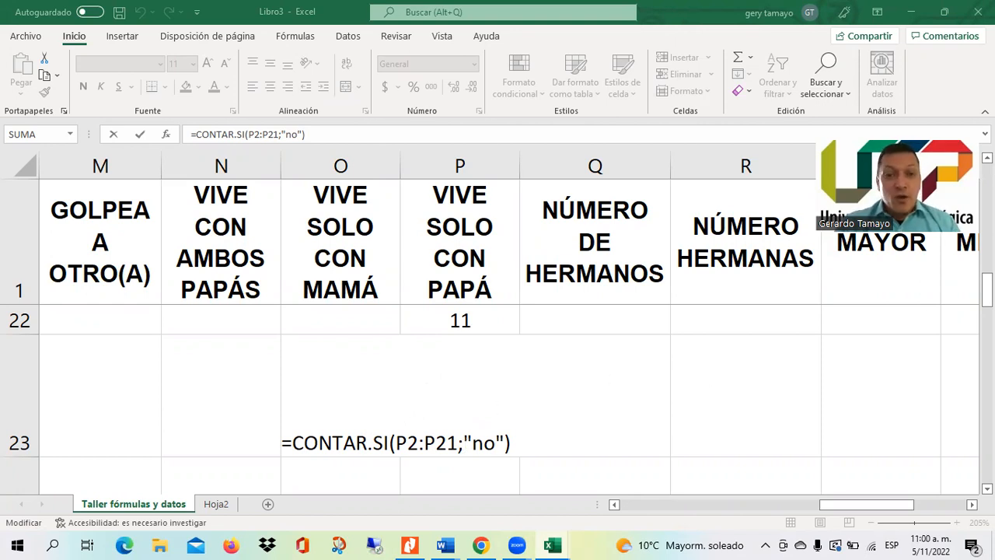
left_click(447, 443)
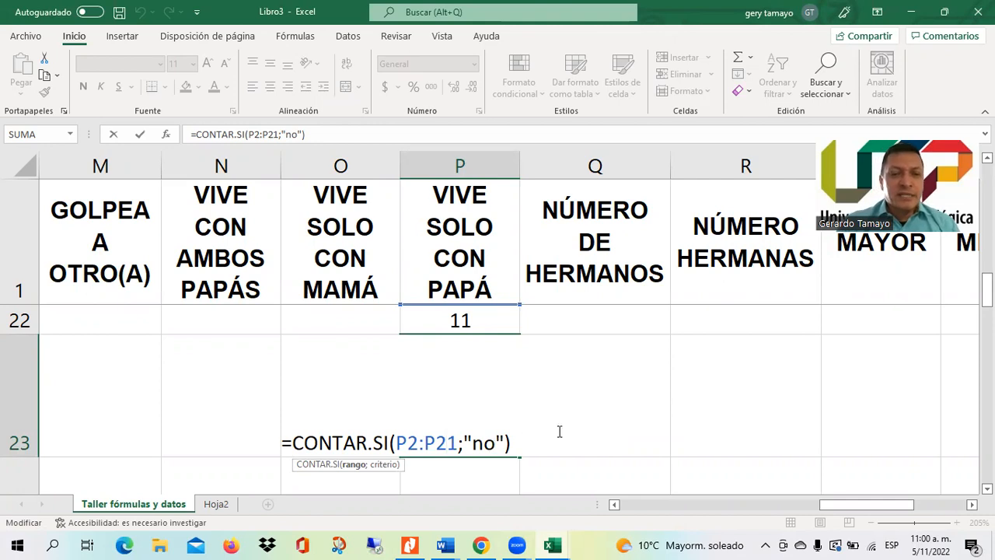
key("Return")
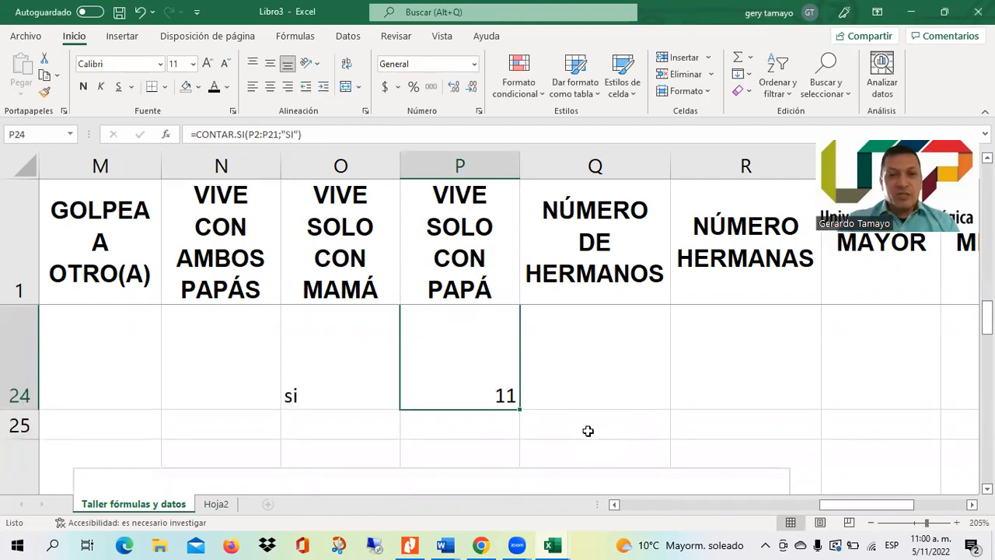
Examine the si label in O24 and the CONTAR.SI formula in P24 that counts the "SI" answers.
left_click_drag(987, 319, 987, 309)
key("Up")
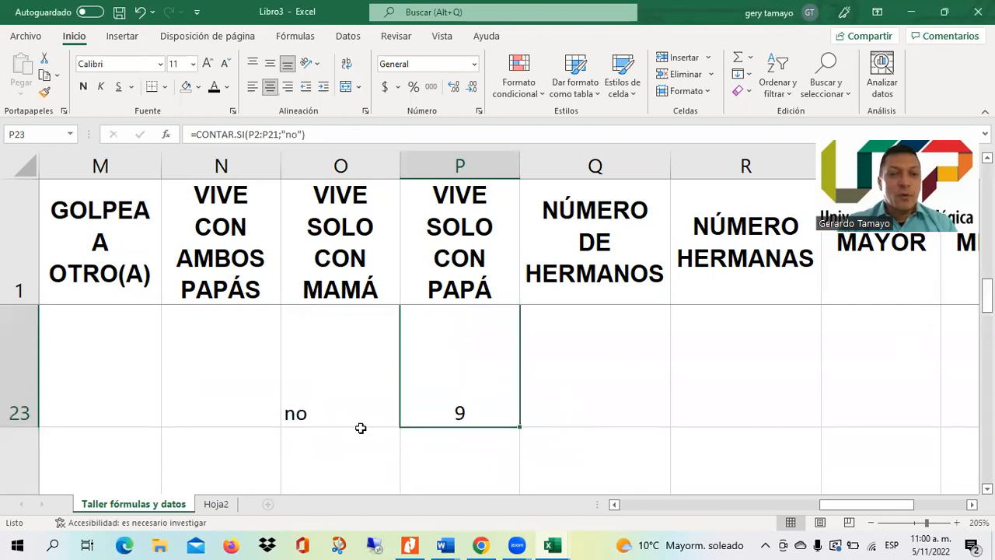
scroll(498, 365, "down", 1)
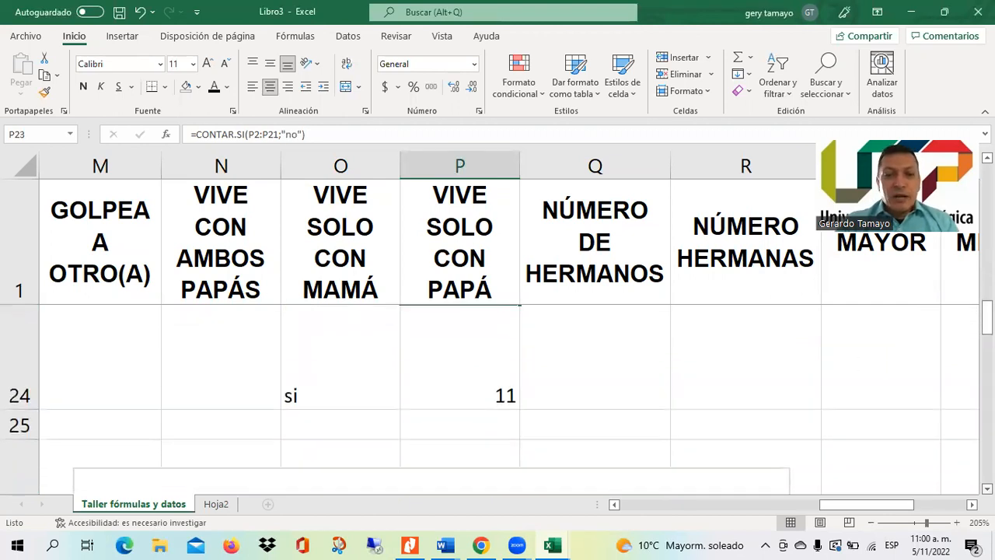
left_click(363, 373)
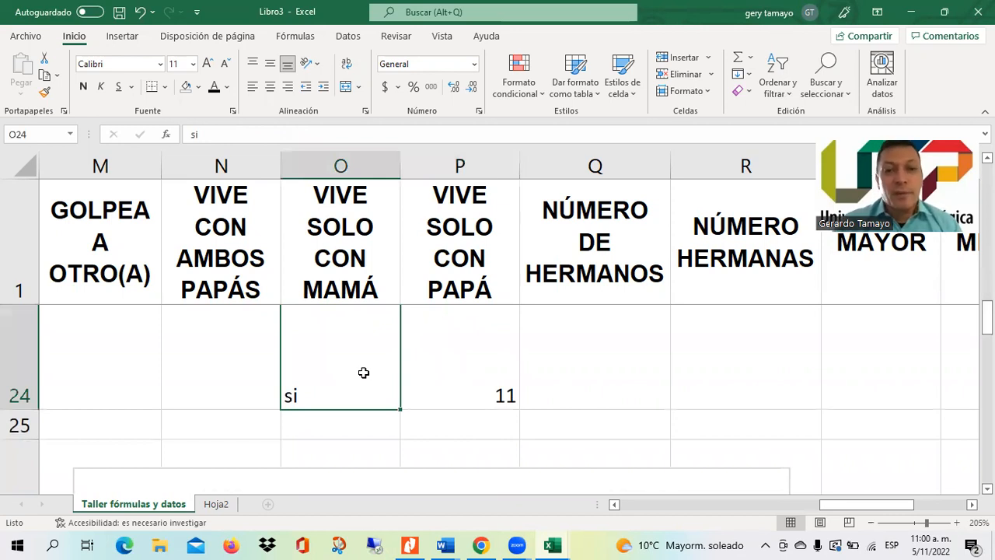
left_click(447, 364)
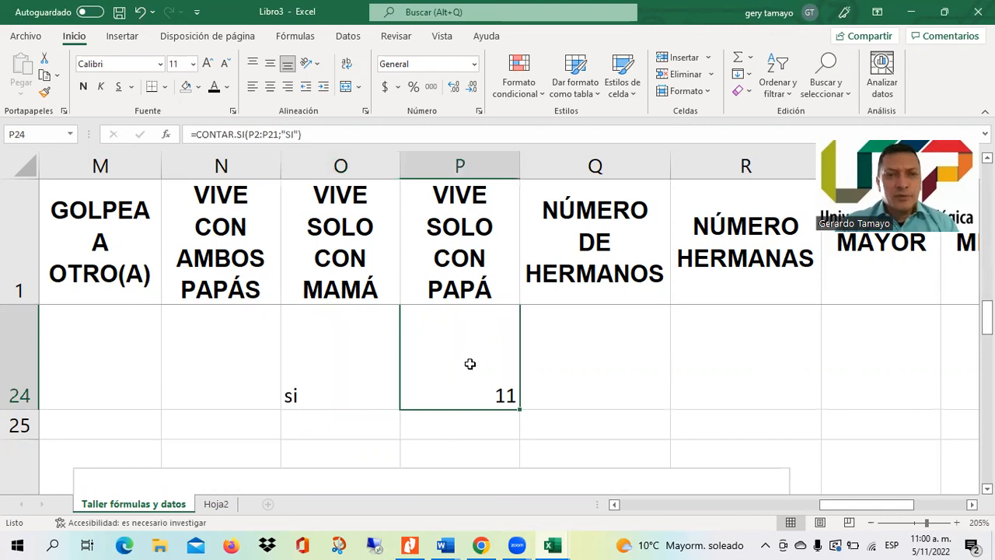
double_click(470, 364)
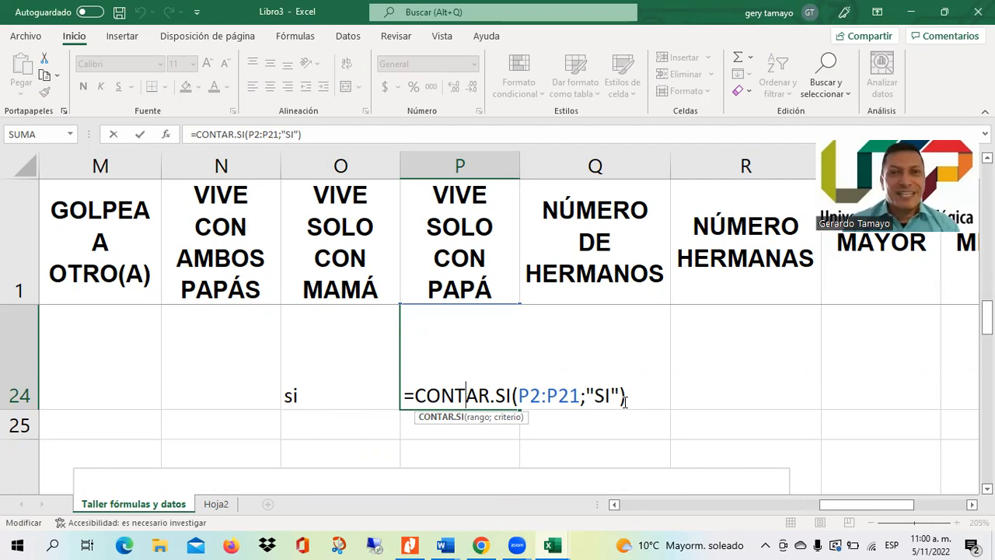
key("Return")
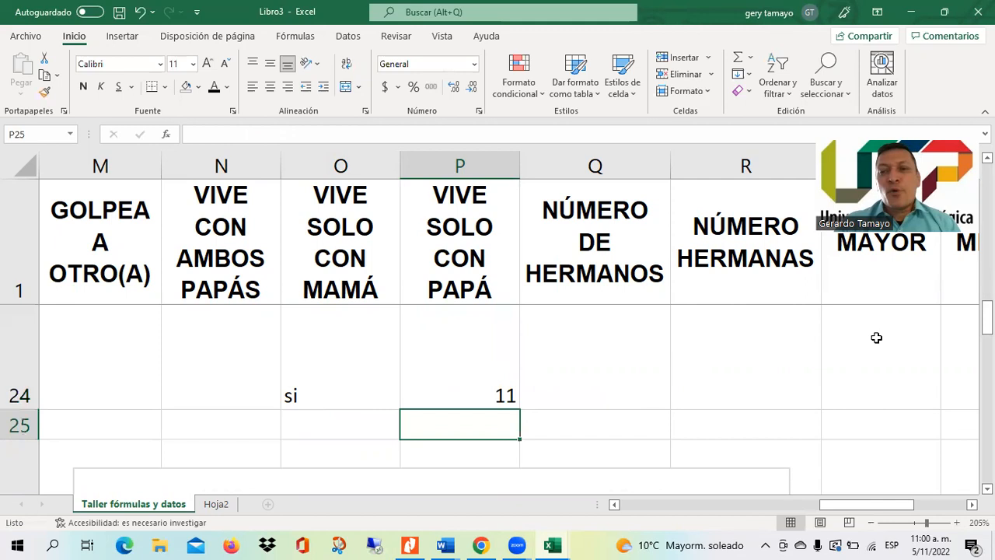
Center the si count in cell P24 horizontally.
scroll(463, 454, "up", 1)
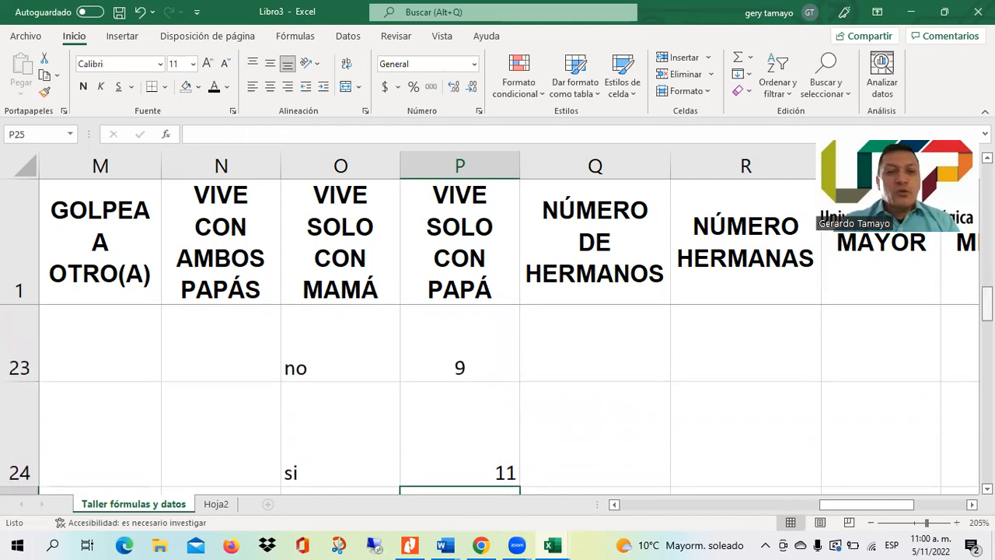
left_click(540, 434)
left_click(454, 434)
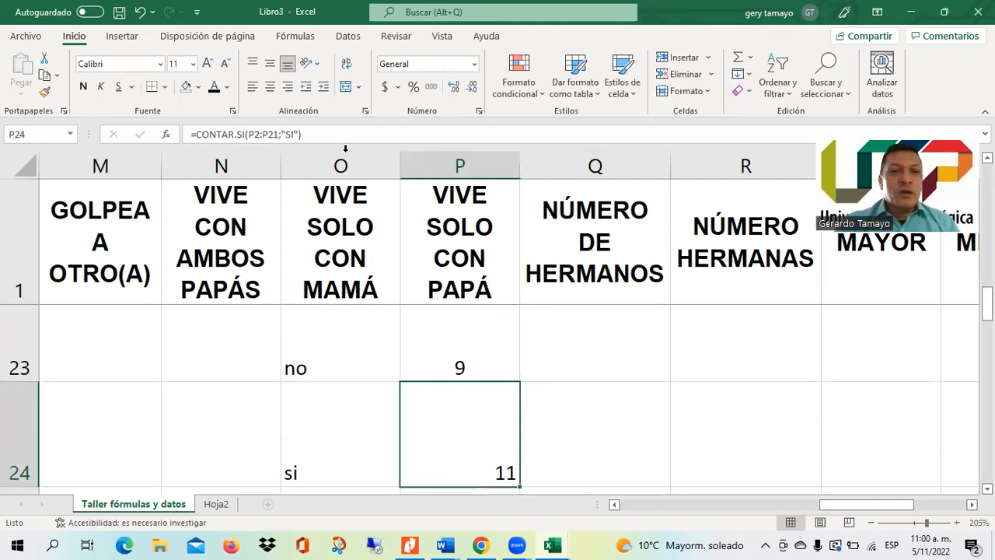
left_click(270, 86)
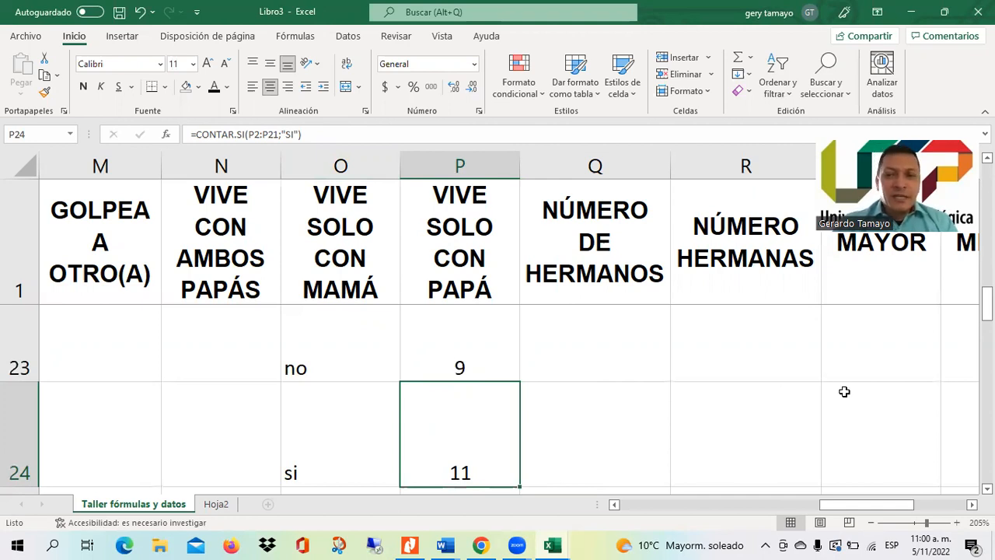
left_click(587, 362)
left_click_drag(987, 297, 986, 245)
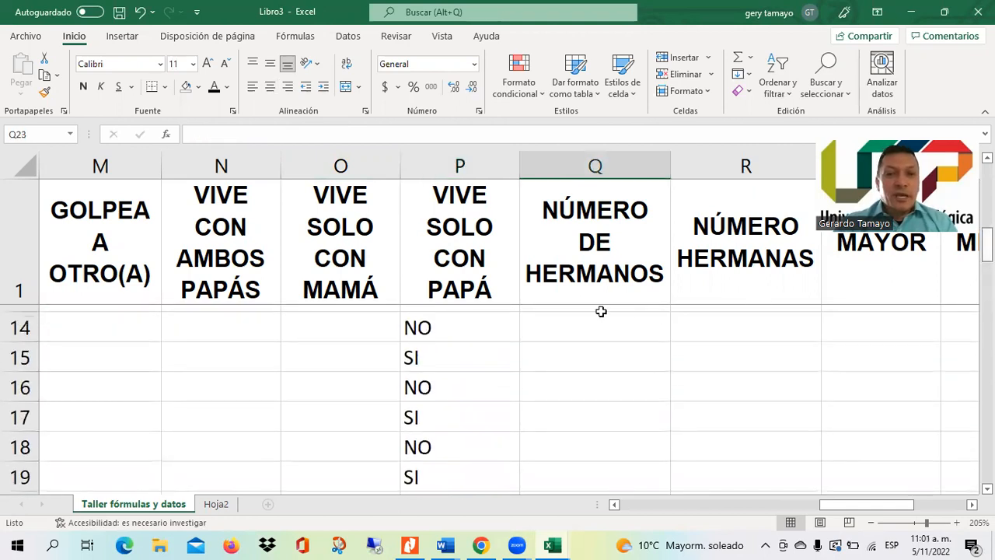
left_click(548, 347)
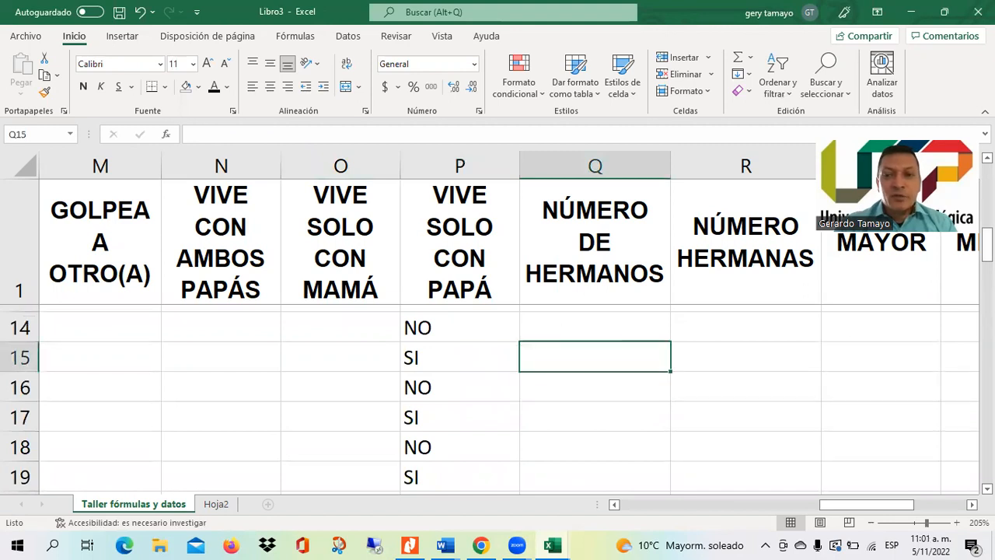
left_click_drag(987, 248, 987, 309)
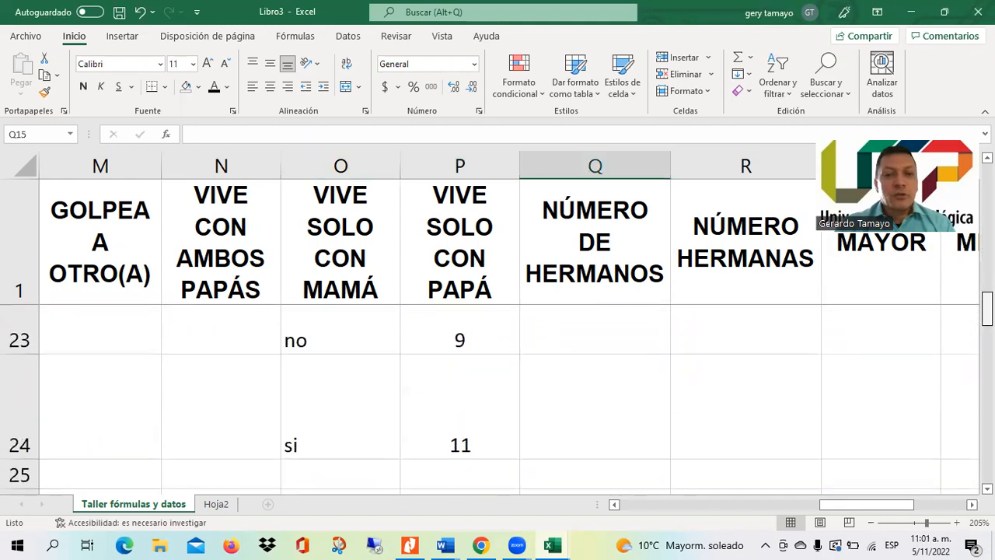
left_click(548, 339)
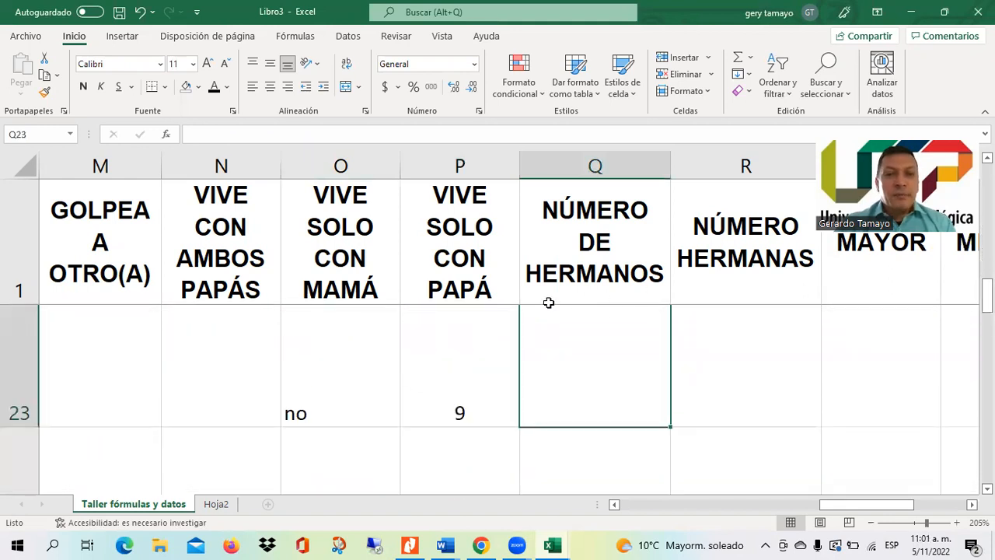
Insert an empty column Q between VIVE SOLO CON PAPÁ and NÚMERO DE HERMANOS.
left_click(551, 163)
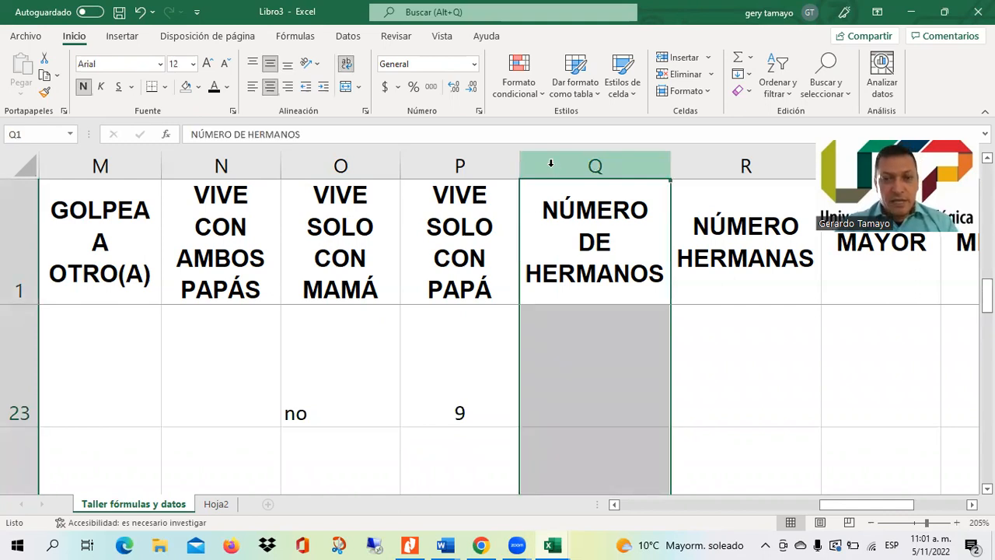
right_click(551, 162)
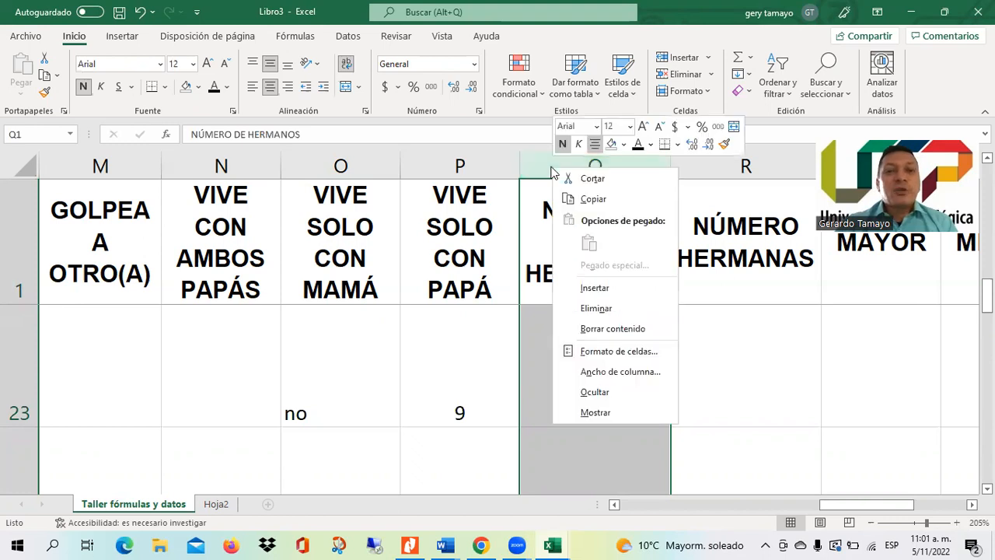
left_click(593, 289)
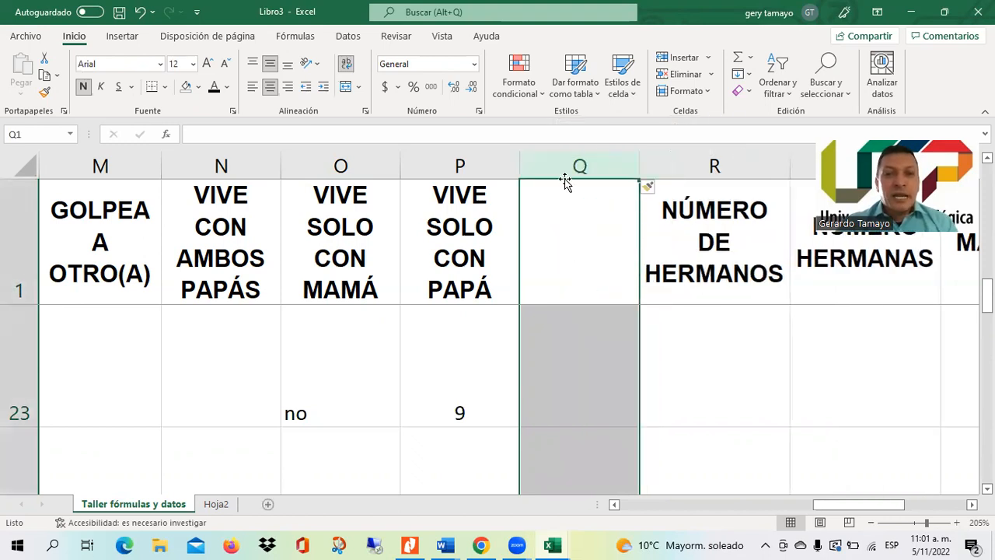
left_click(566, 374)
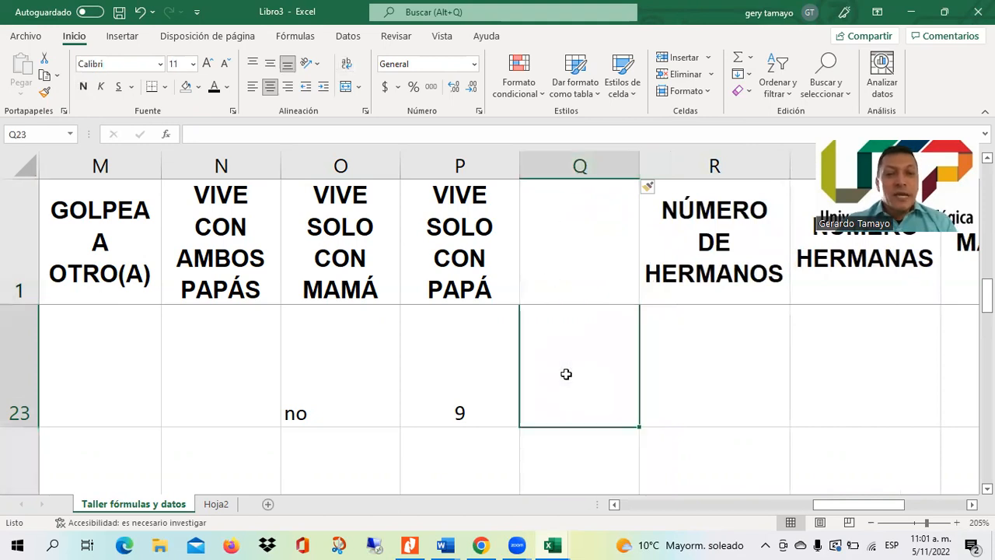
Title the new column Q "Porcentaje" in Q1 and widen it so the heading fits.
double_click(572, 222)
type("Porcentaje")
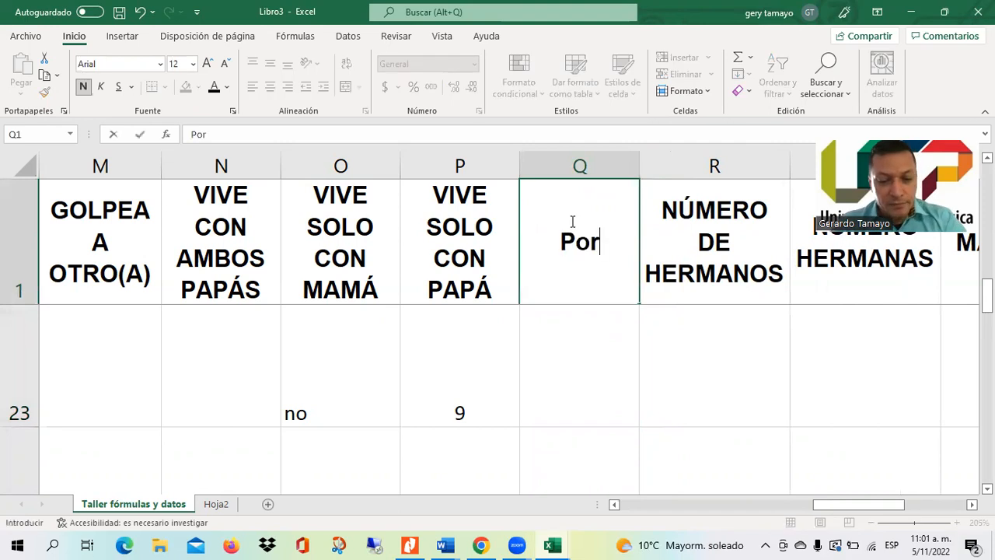
left_click(579, 346)
left_click_drag(638, 166, 655, 166)
left_click(471, 251)
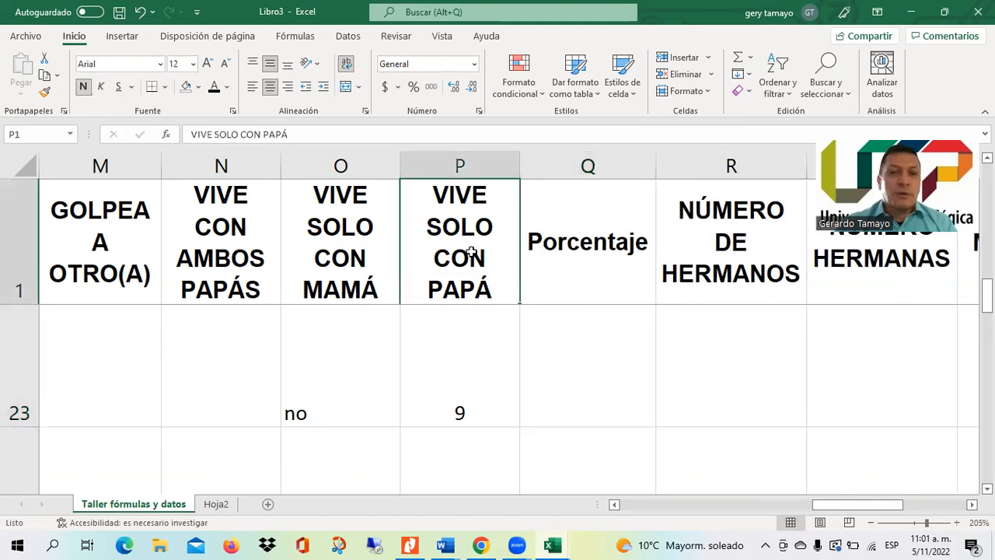
Calculate the percentage of "no" answers in Q23 with the formula =P23*100/A21.
left_click(577, 377)
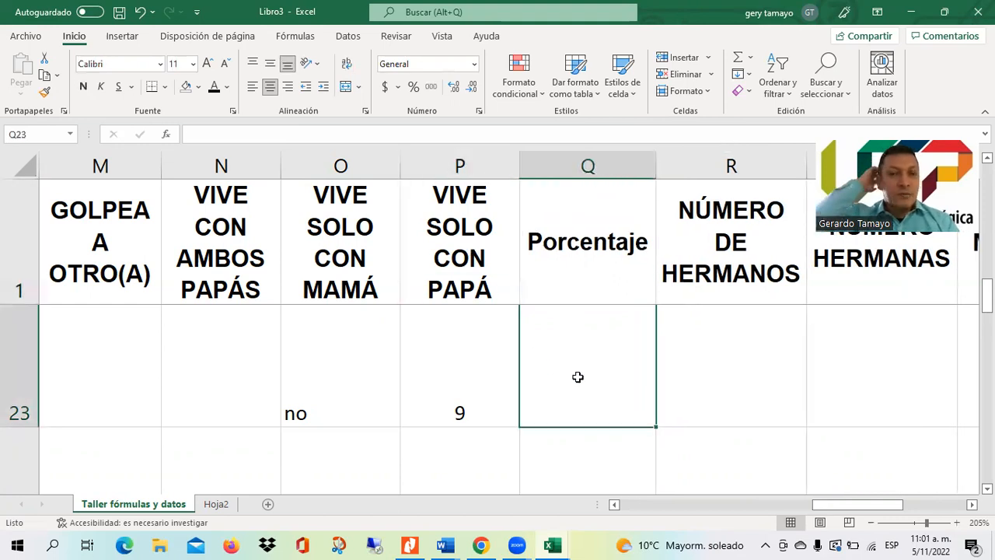
type("=")
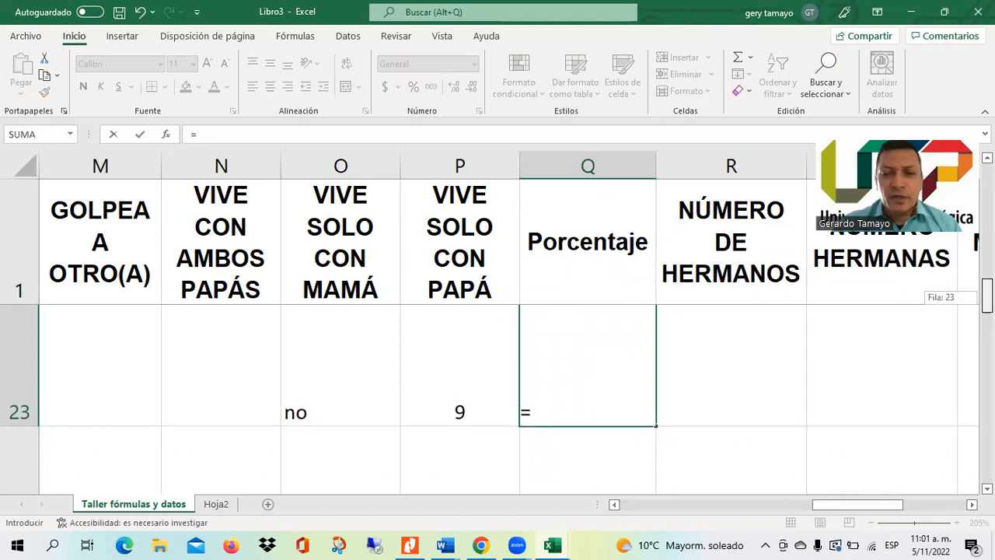
scroll(497, 365, "down", 1)
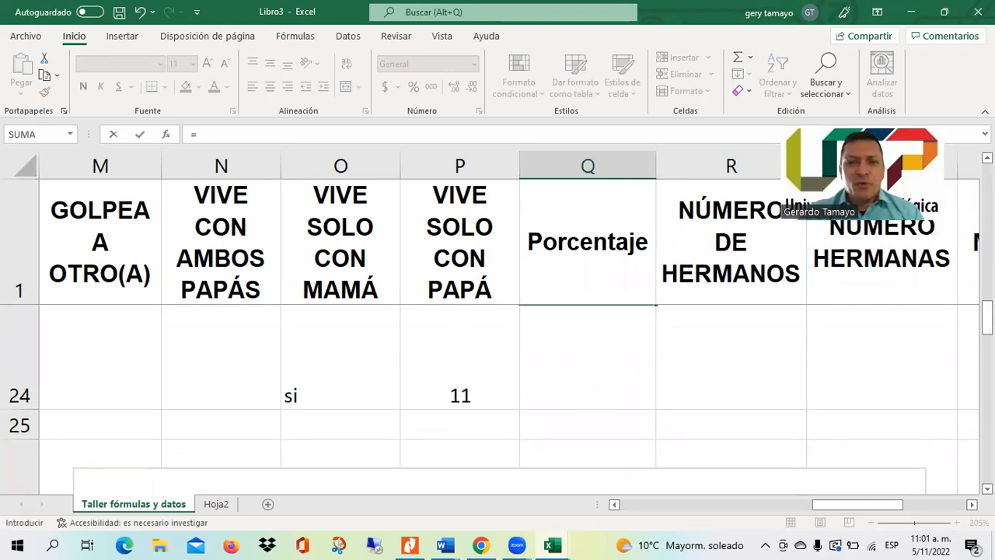
scroll(498, 365, "up", 1)
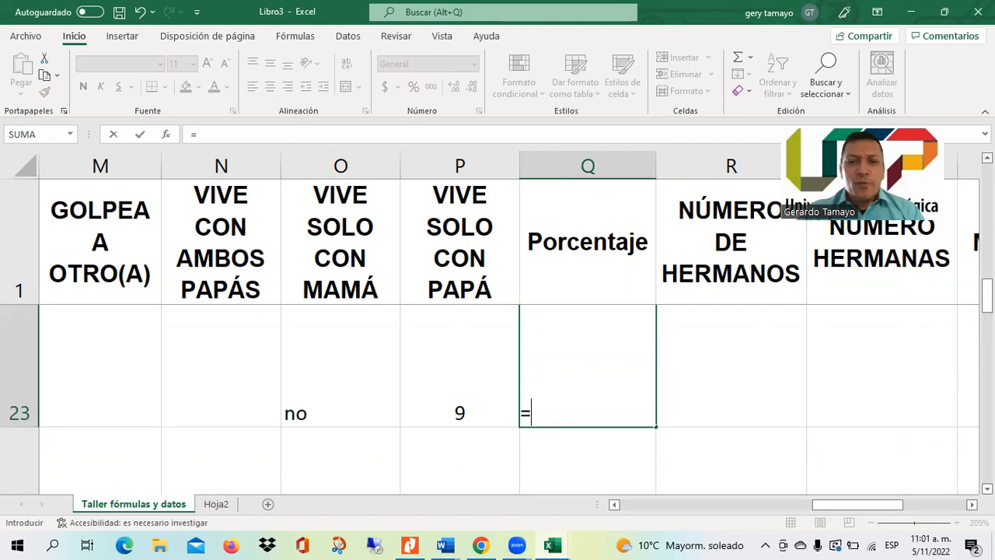
left_click(474, 400)
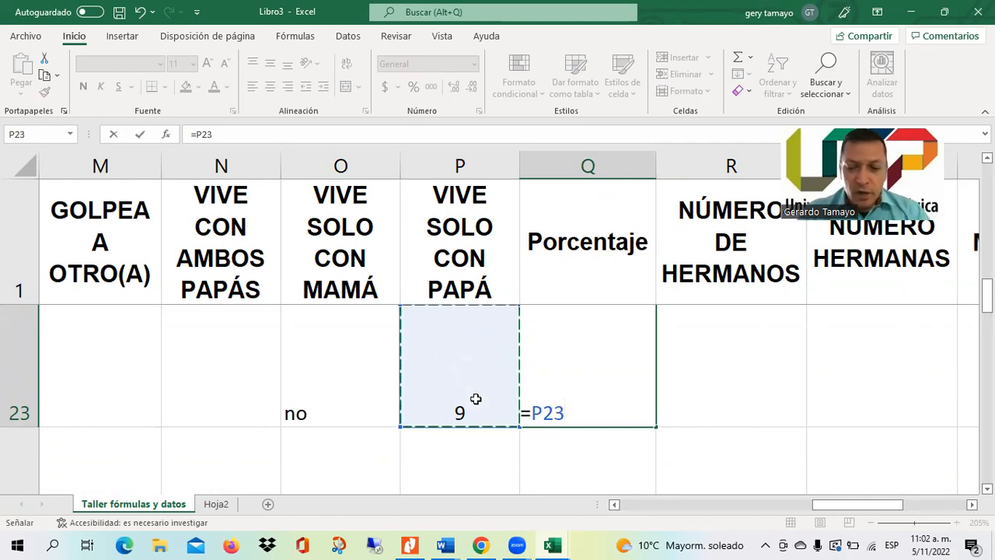
type("*100")
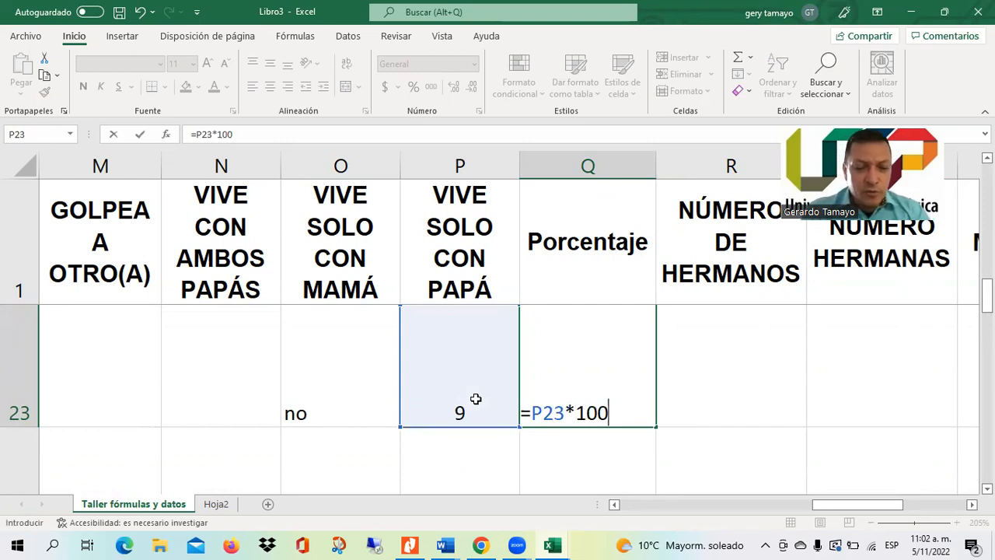
type("/")
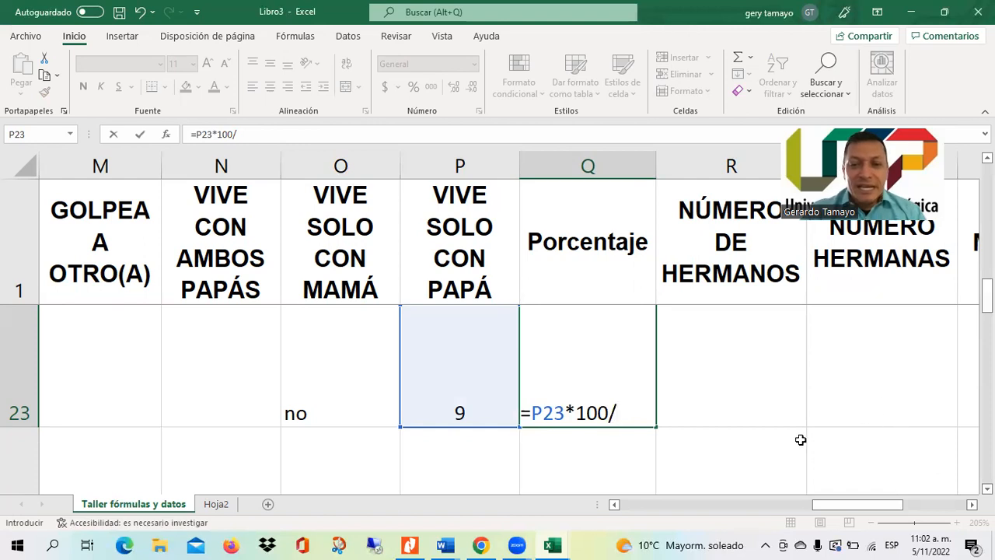
left_click(628, 508)
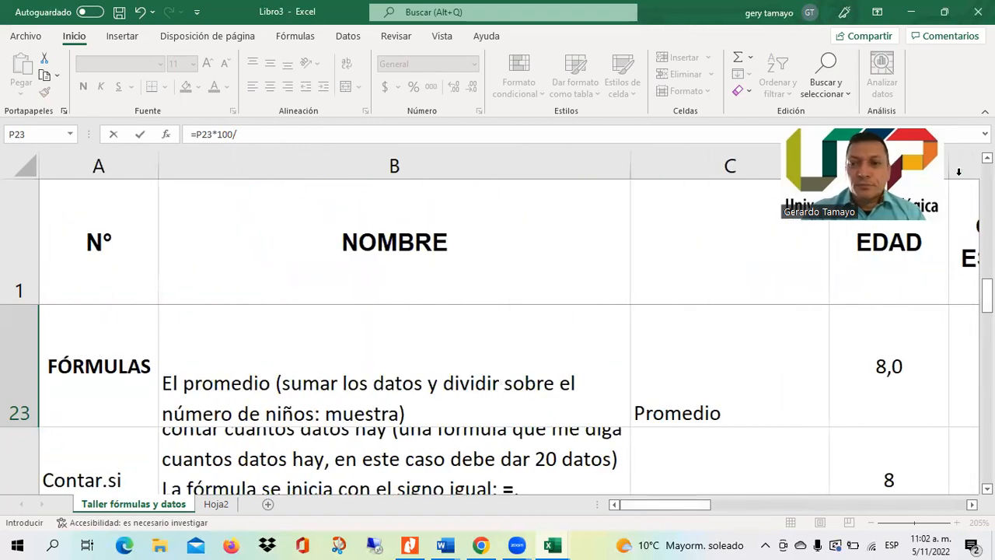
scroll(498, 379, "up", 1)
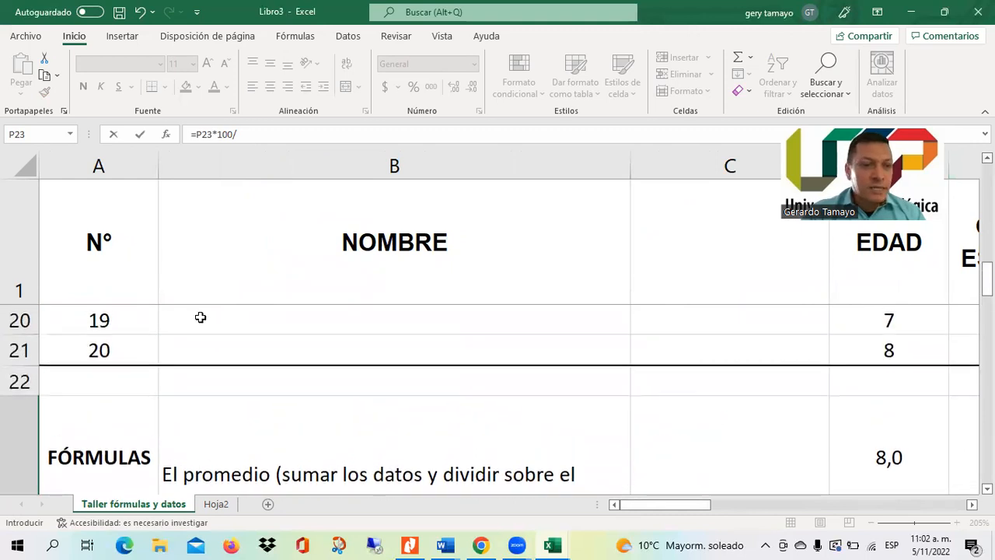
left_click(113, 350)
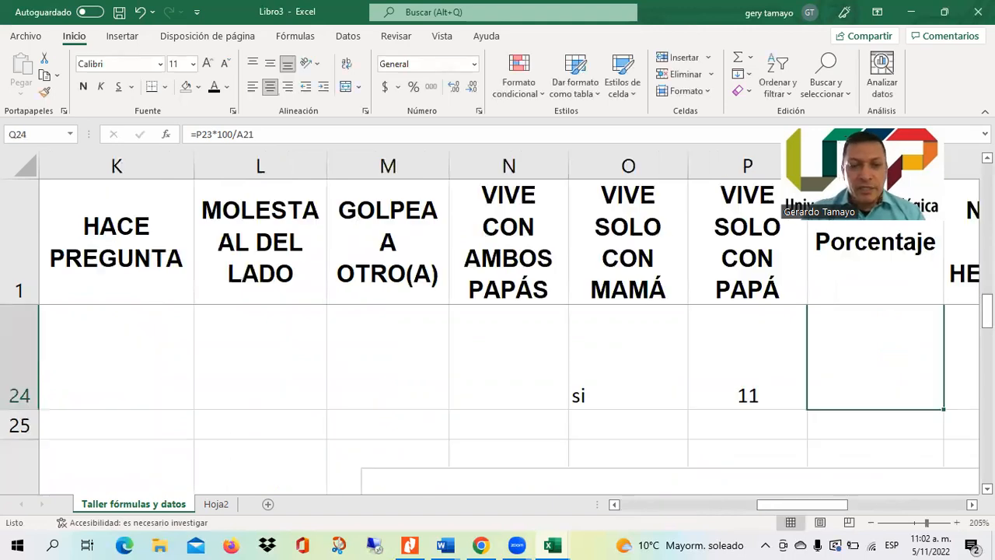
key("Return")
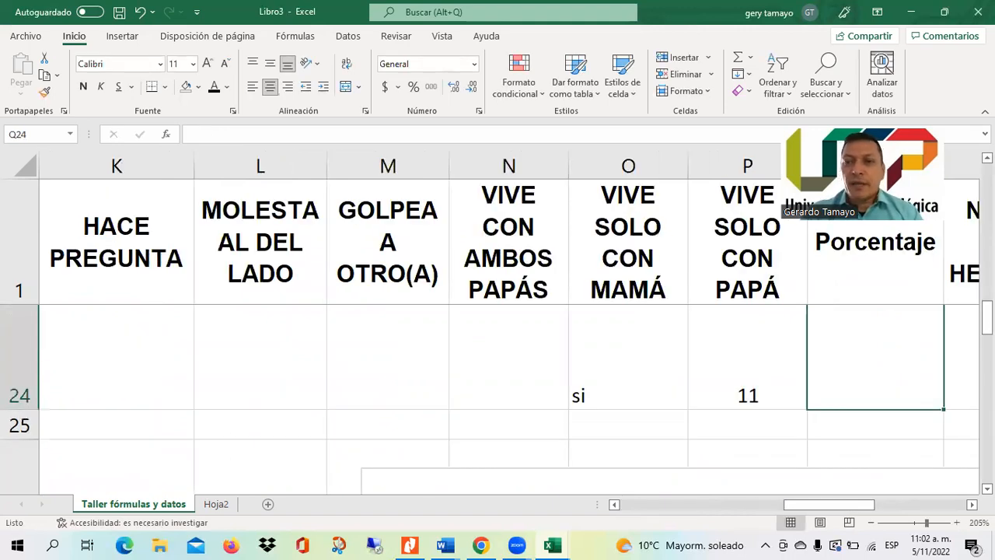
scroll(893, 382, "up", 1)
left_click(884, 400)
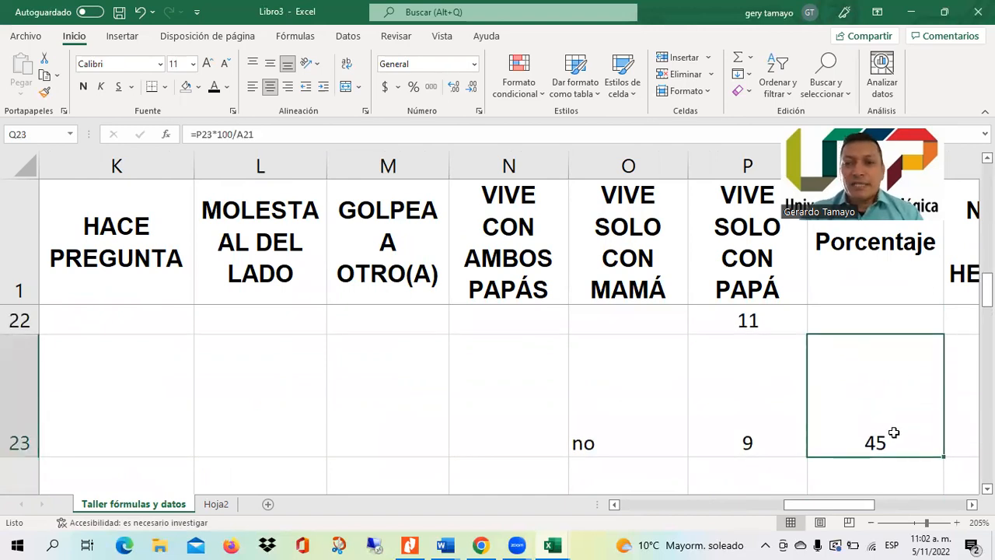
Examine the "si" row, the last child number in column A and the "no" percentage in Q23.
left_click_drag(987, 290, 988, 313)
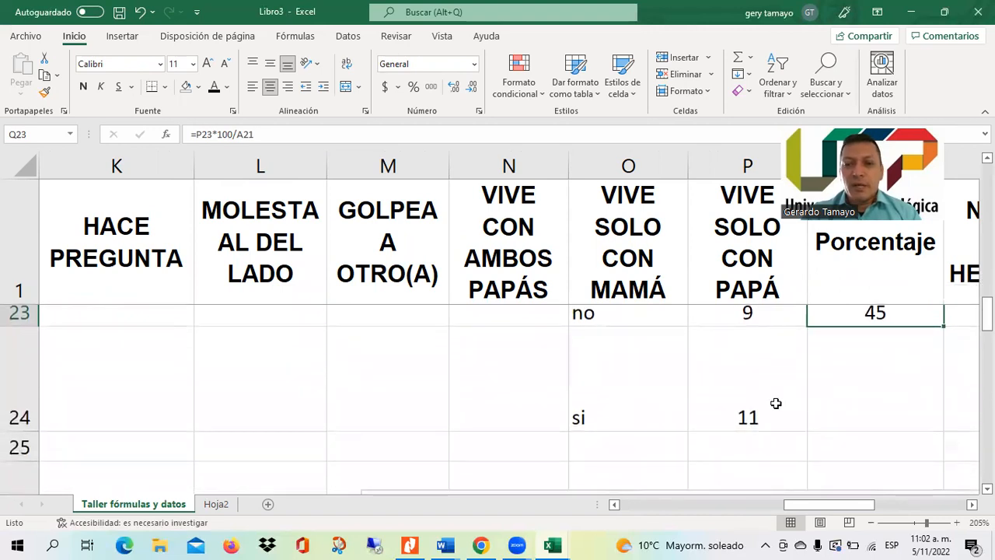
left_click(831, 398)
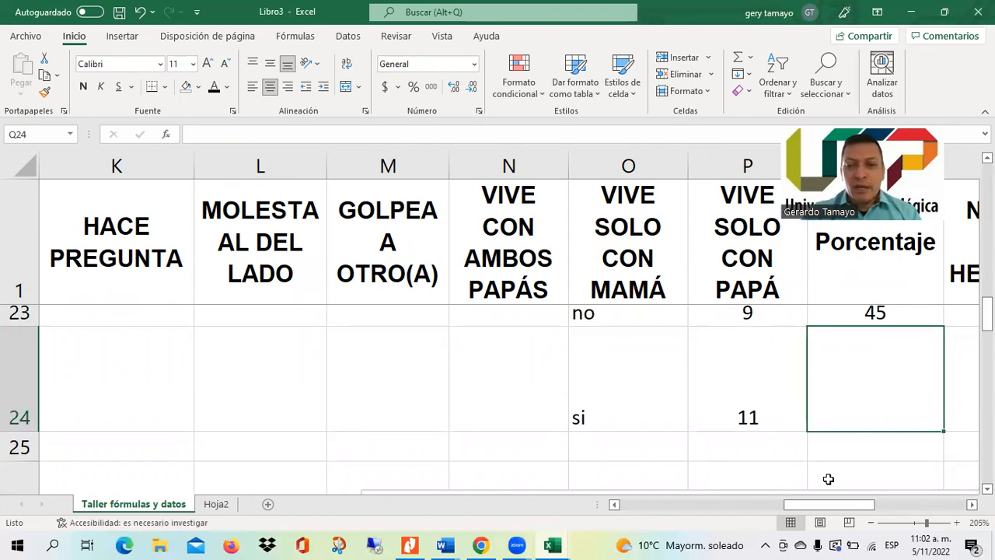
left_click_drag(839, 507, 672, 520)
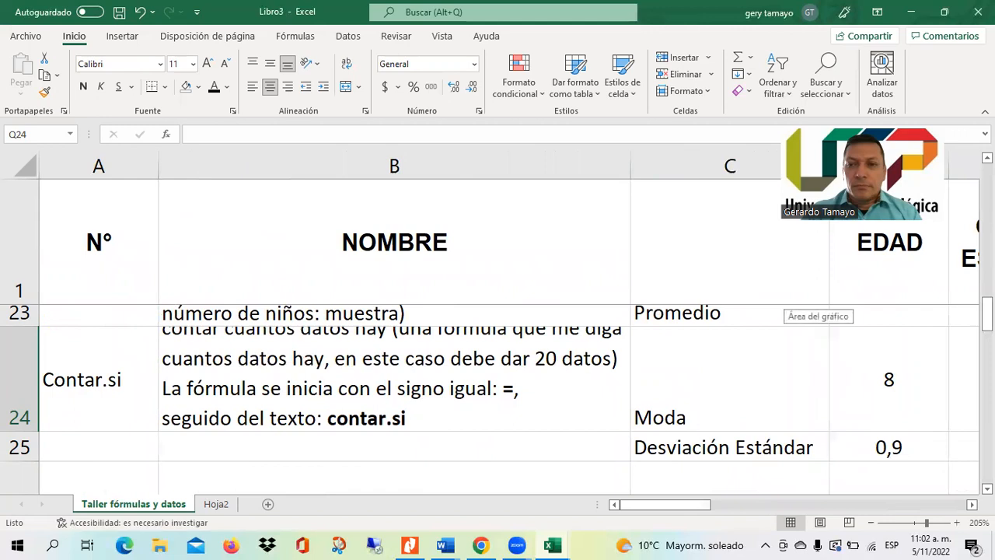
scroll(782, 307, "up", 1)
scroll(498, 388, "up", 2)
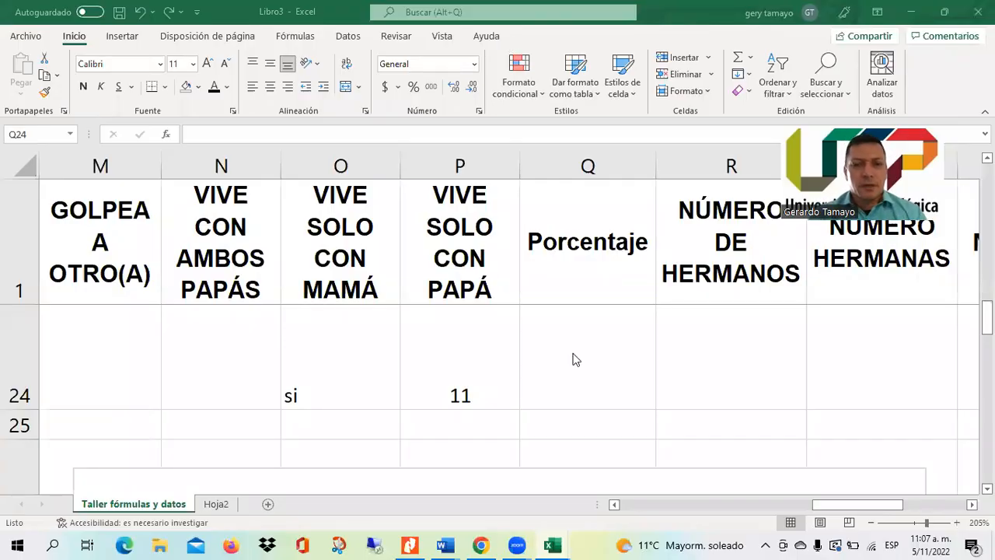
left_click(573, 360)
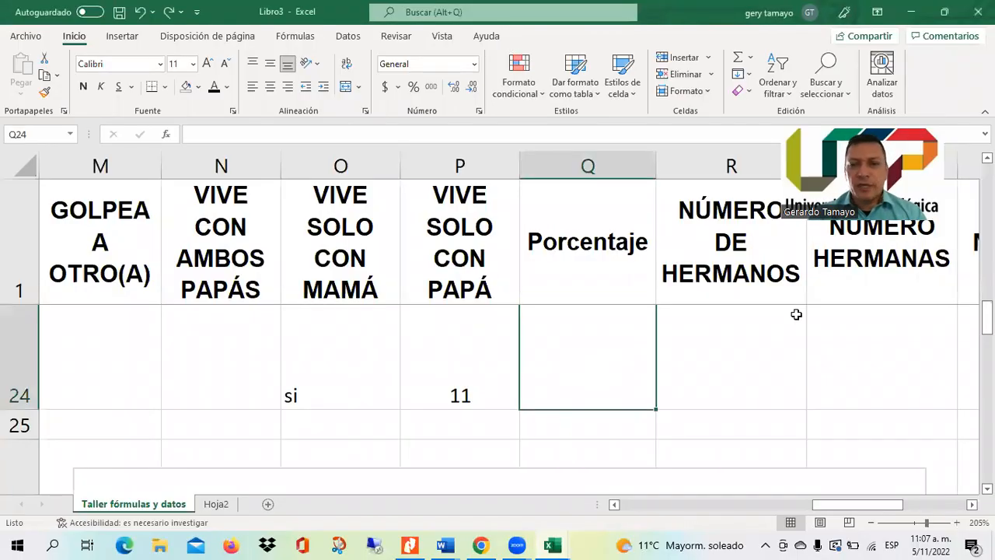
scroll(498, 358, "up", 1)
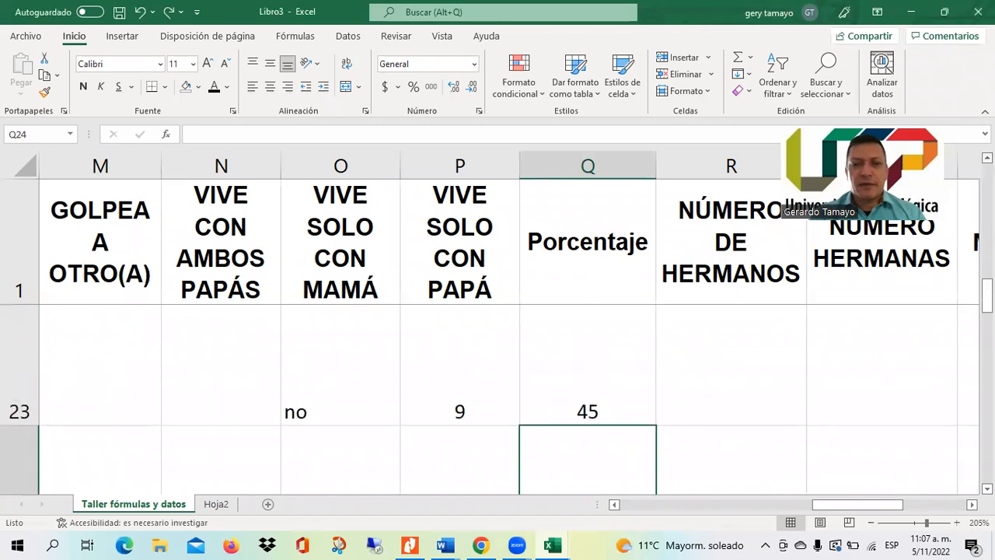
scroll(588, 420, "down", 1)
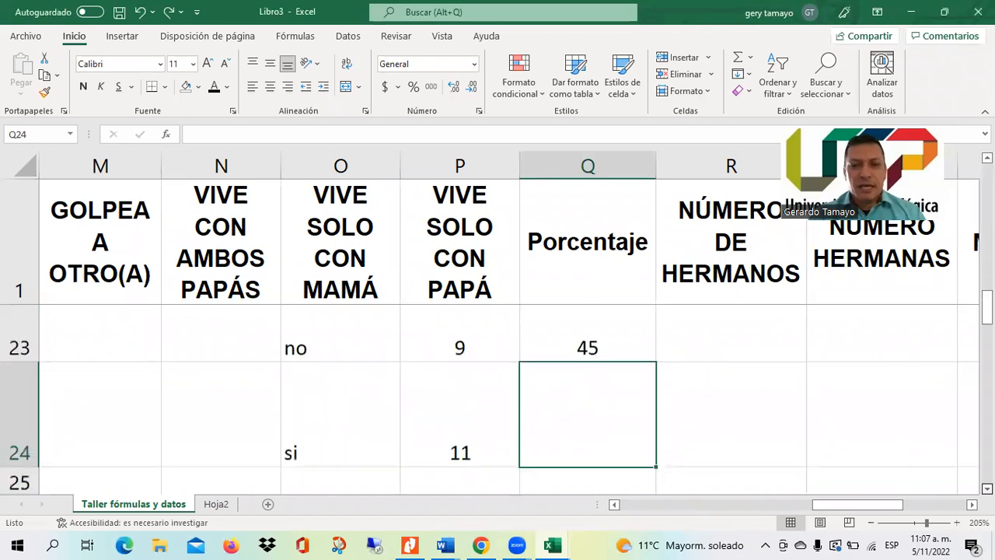
Calculate the proportion of "si" answers in Q24 with the formula =P24/A21.
left_click(463, 370)
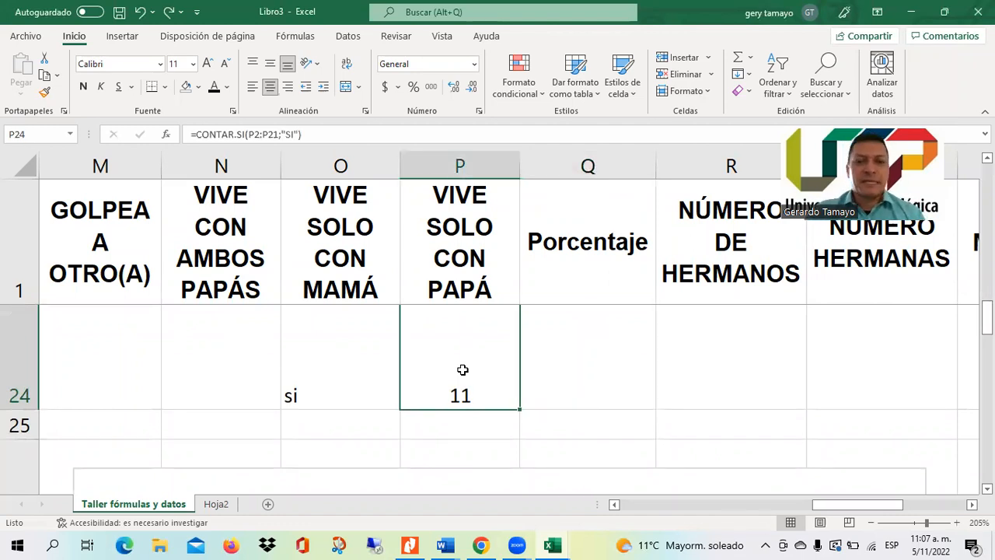
left_click(578, 367)
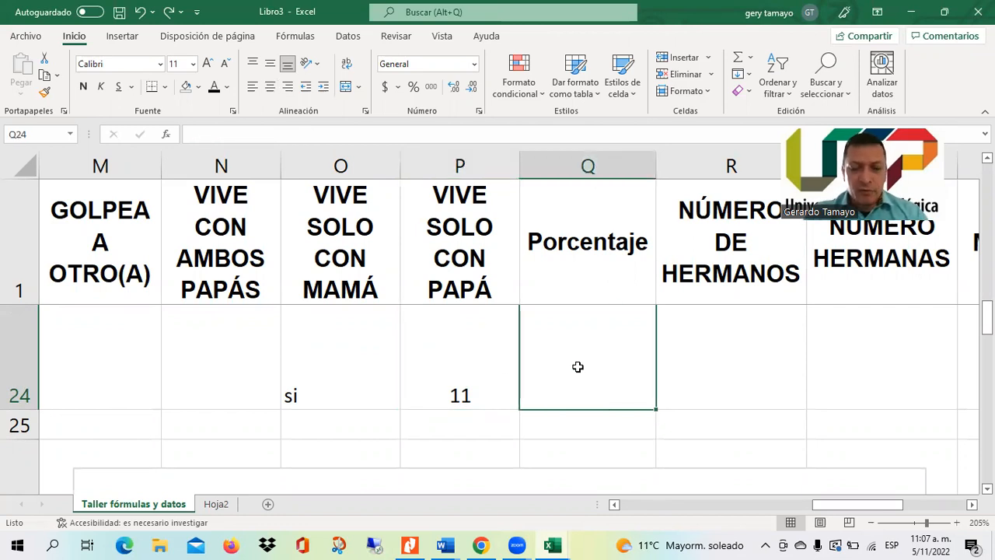
type("=")
left_click(475, 356)
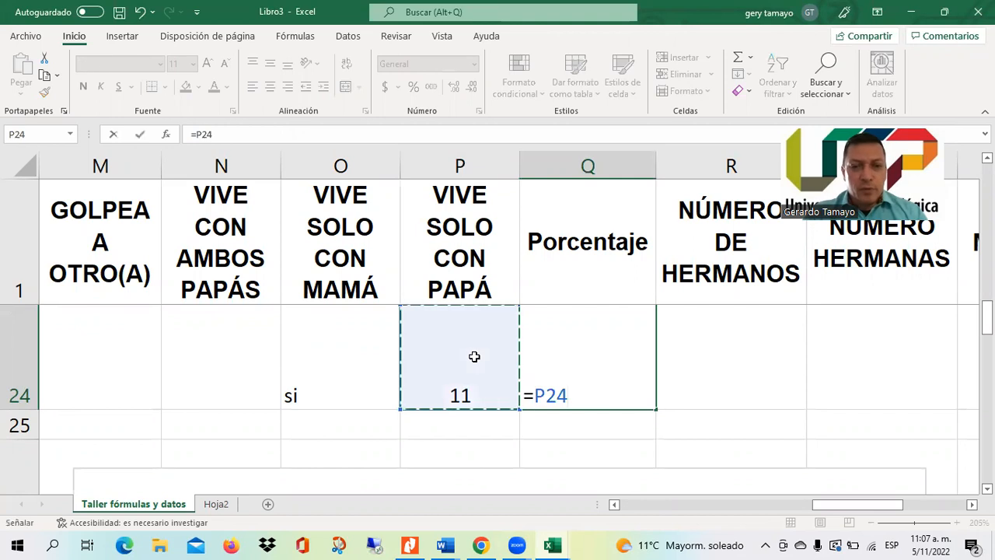
type("/")
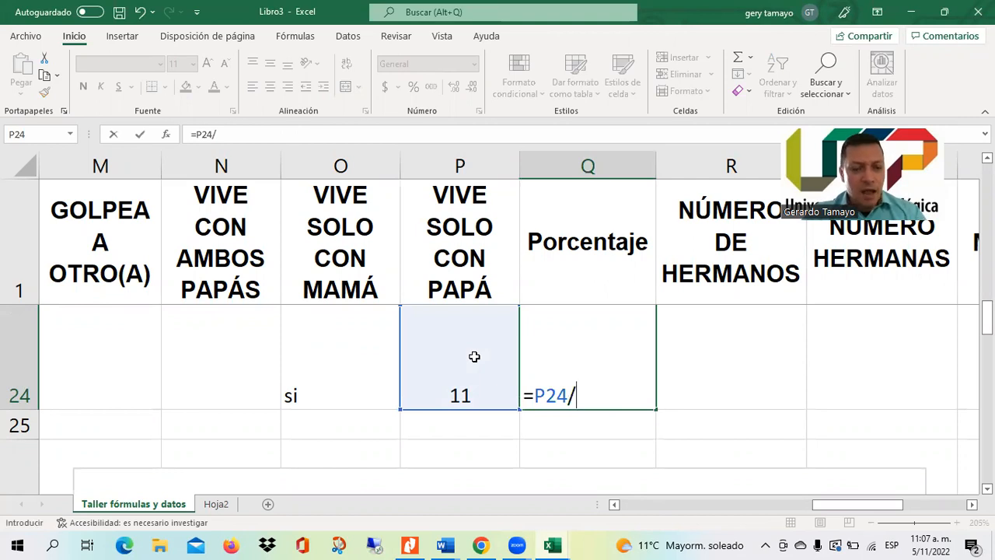
type("a21")
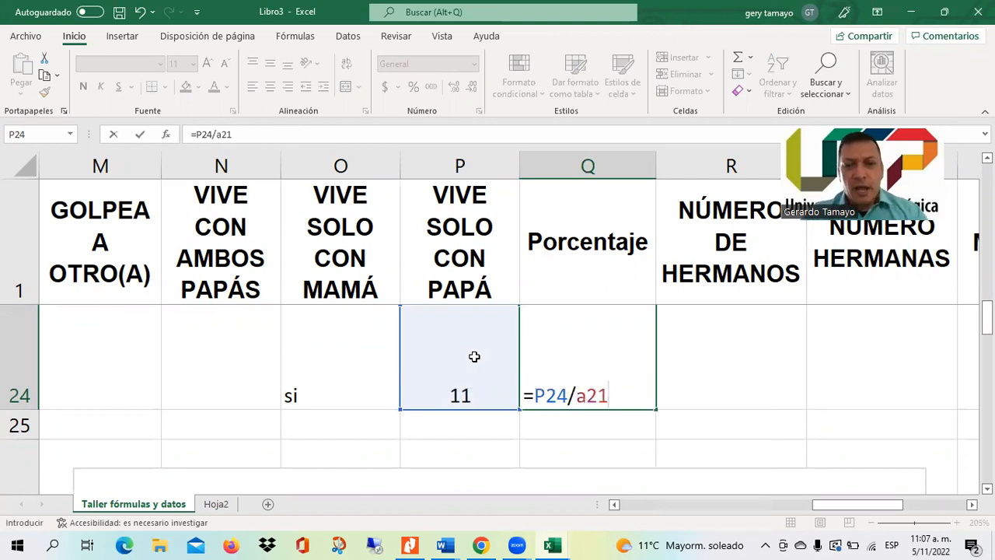
key("Return")
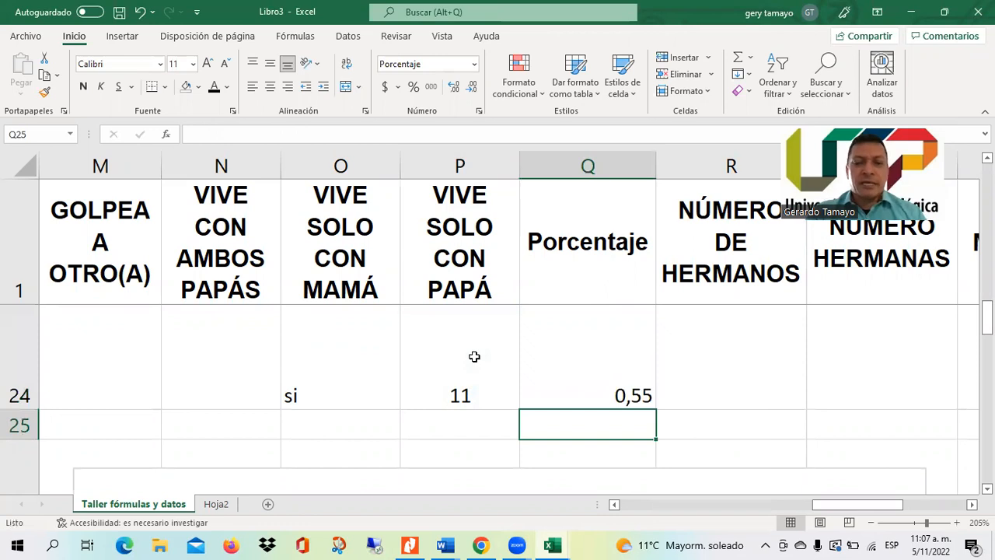
Format the "si" proportion in Q24 with the percent style.
key("Up")
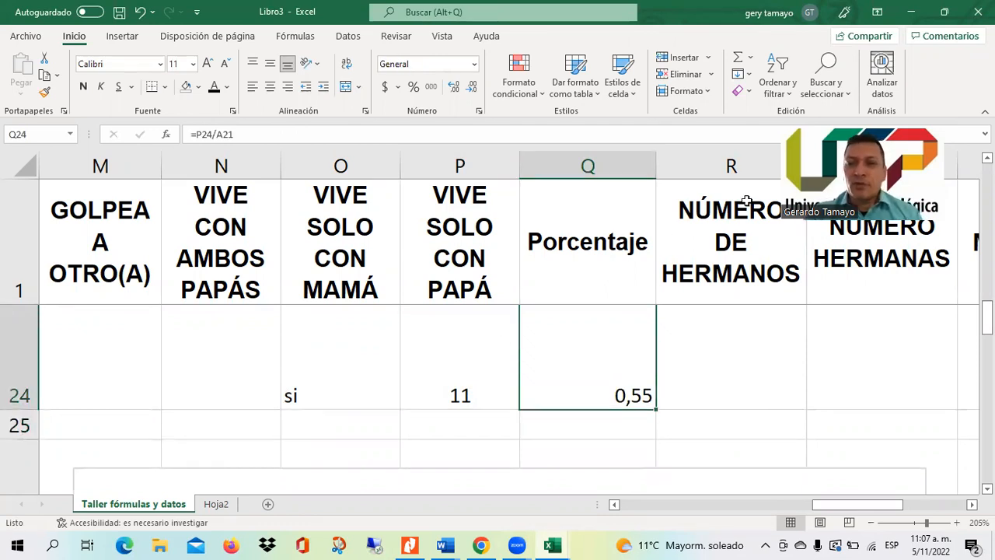
scroll(497, 358, "up", 1)
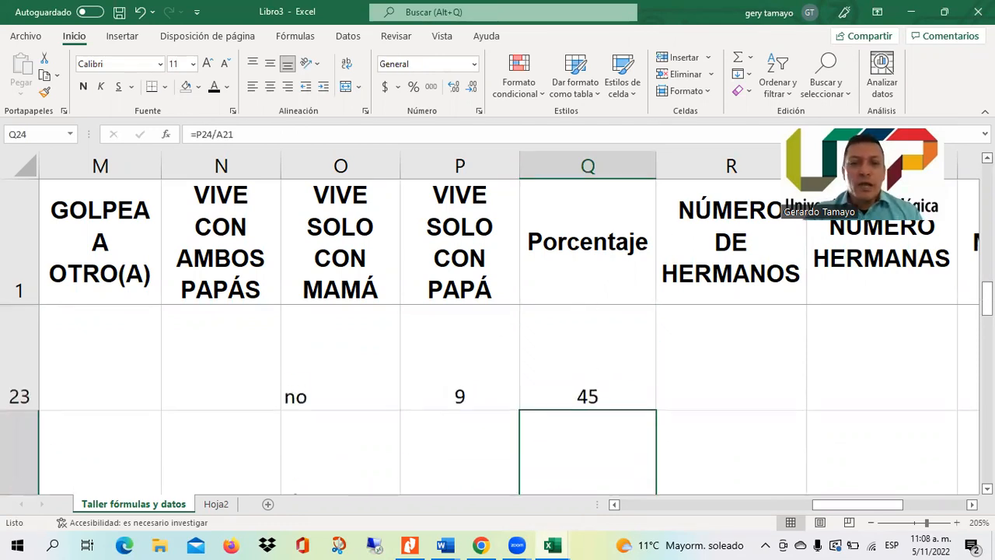
scroll(497, 358, "down", 1)
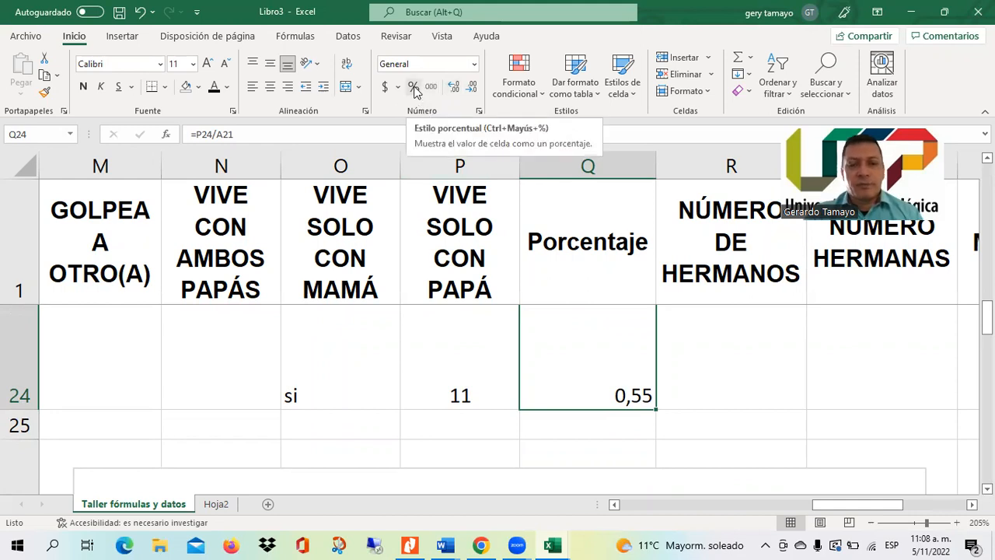
left_click(415, 91)
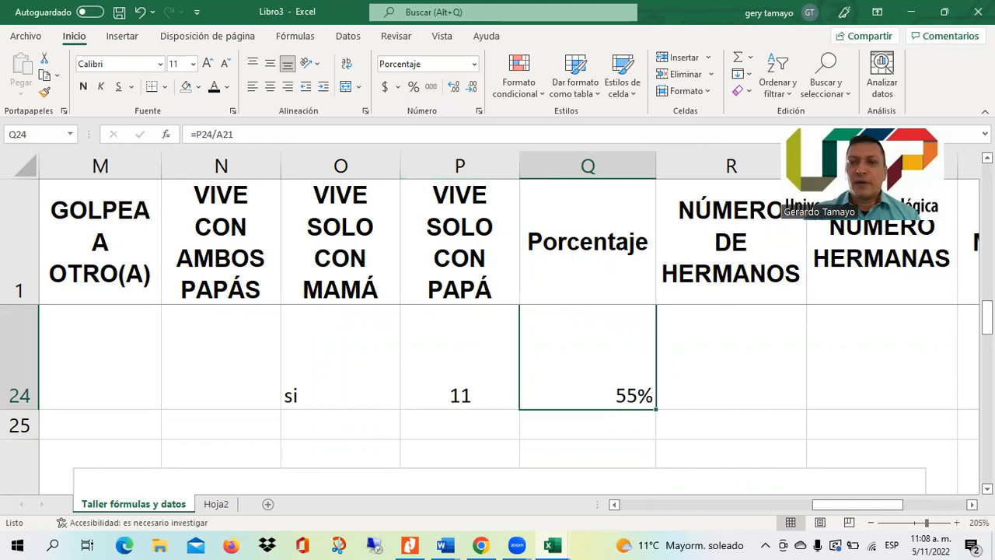
Format the "no" result in Q23 with the Porcentaje number category and 2 decimal places.
scroll(644, 394, "up", 1)
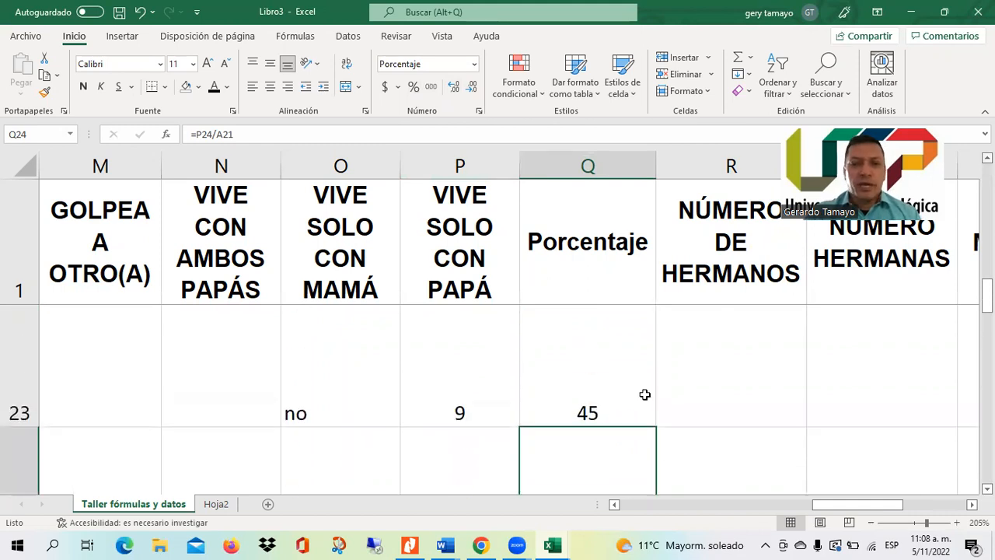
left_click(645, 394)
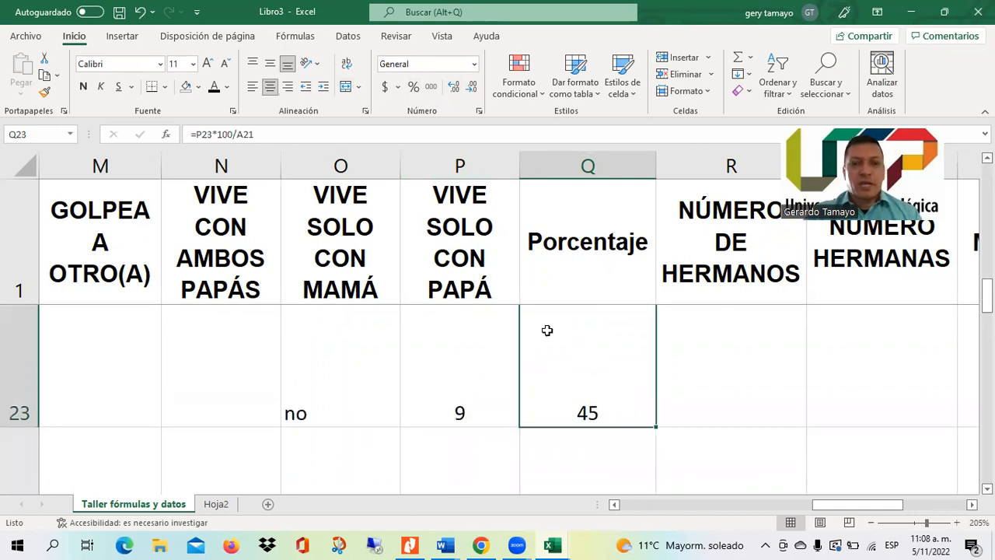
right_click(610, 388)
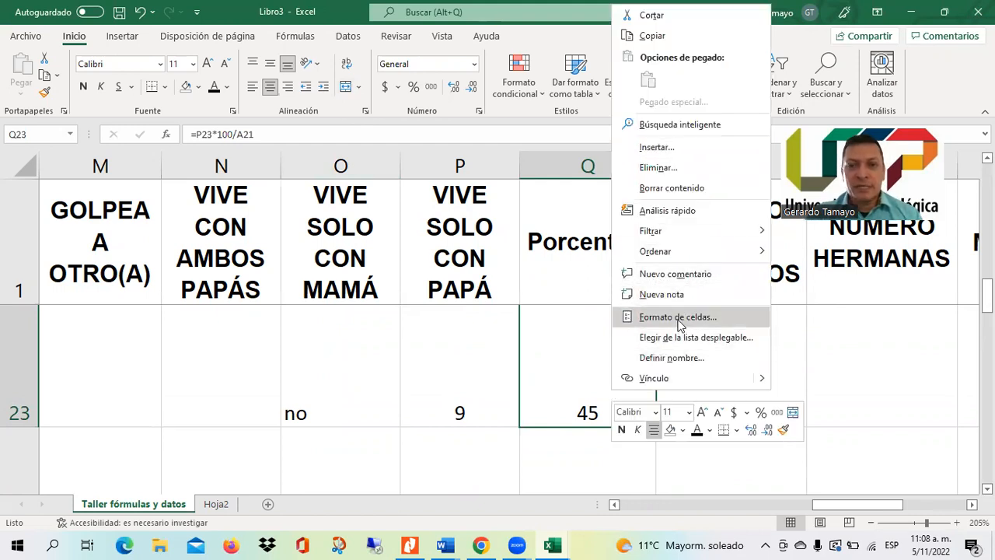
left_click(684, 320)
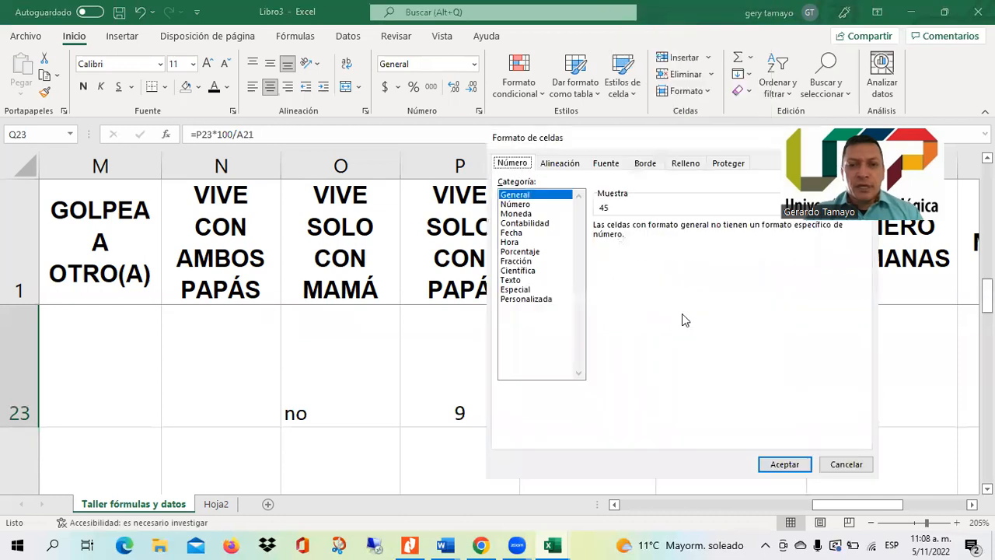
left_click(523, 251)
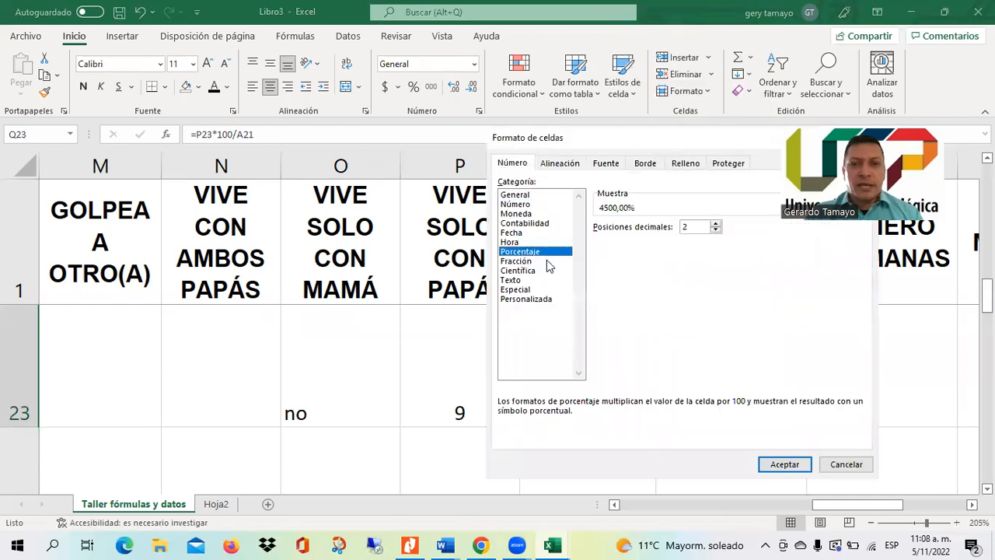
left_click(785, 464)
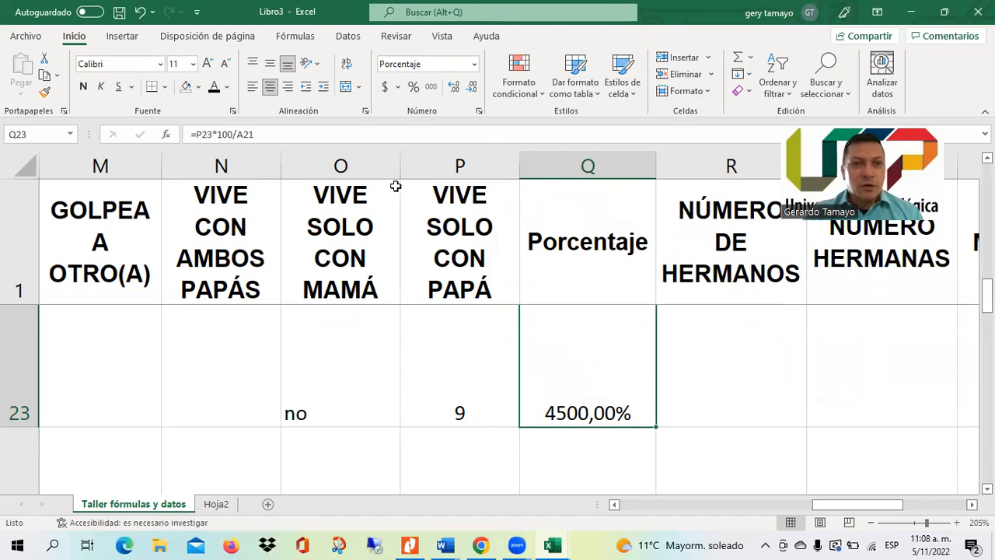
Remove the *100 factor from the formula in Q23 so it reads =P23/A21.
left_click(233, 133)
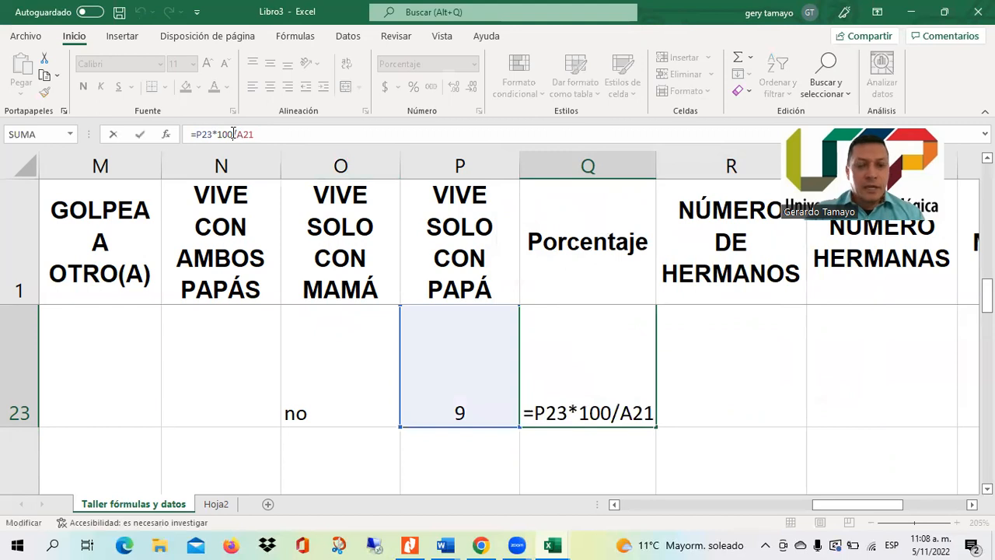
key("BackSpace")
key("BackSpace")
key("BackSpace")
key("BackSpace")
key("BackSpace")
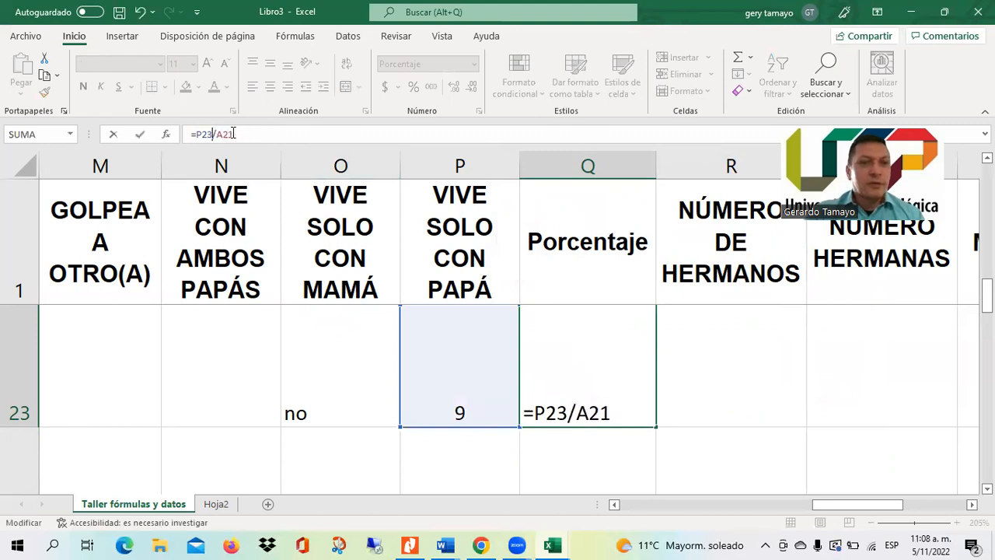
key("Return")
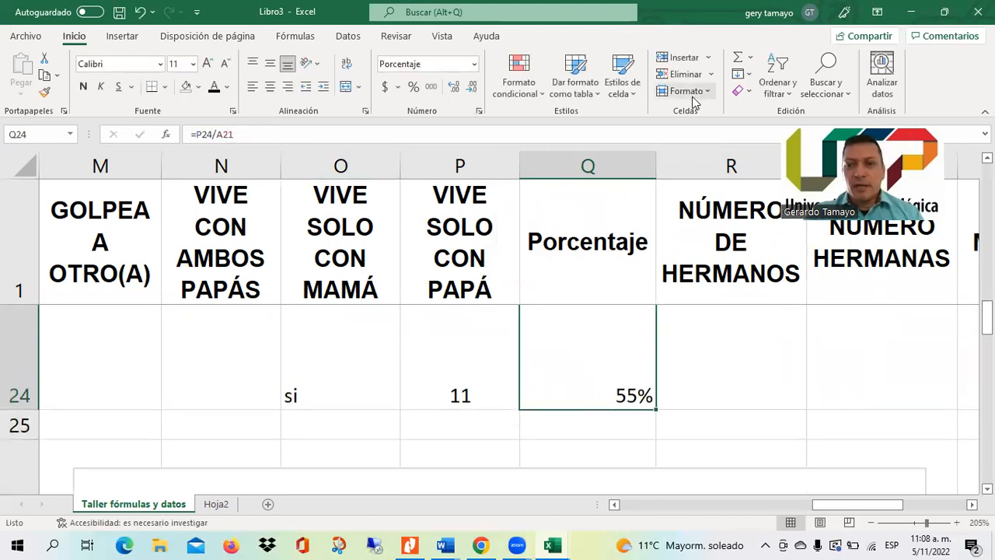
Reduce the "no" percentage in Q23 to zero decimal places.
key("Up")
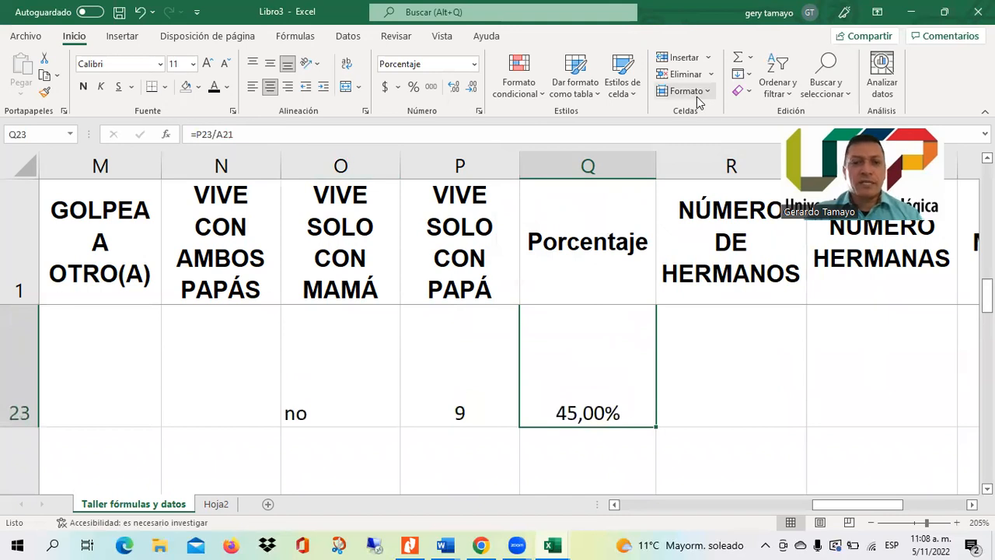
left_click(471, 87)
left_click(472, 87)
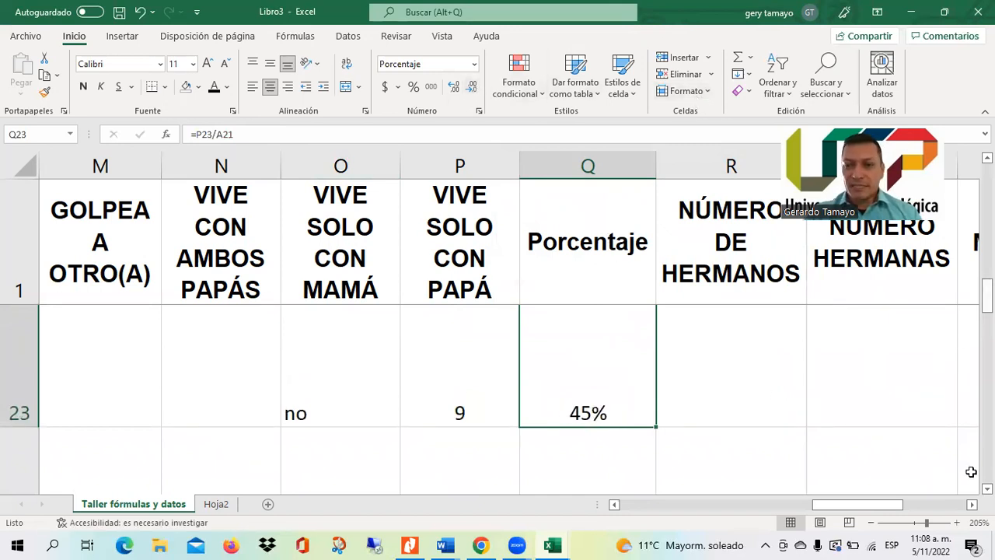
Center the "si" percentage in Q24 horizontally and vertically.
scroll(873, 482, "down", 1)
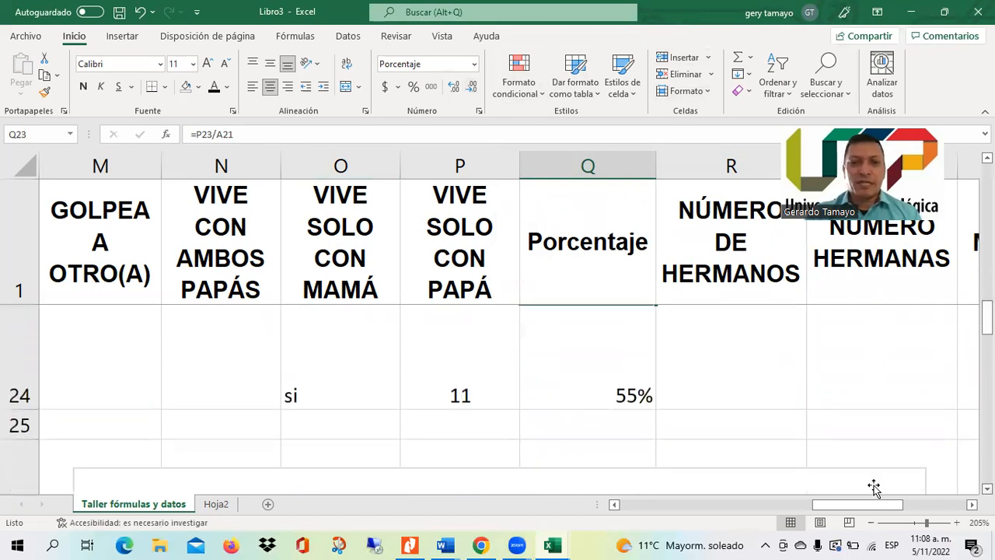
left_click(608, 376)
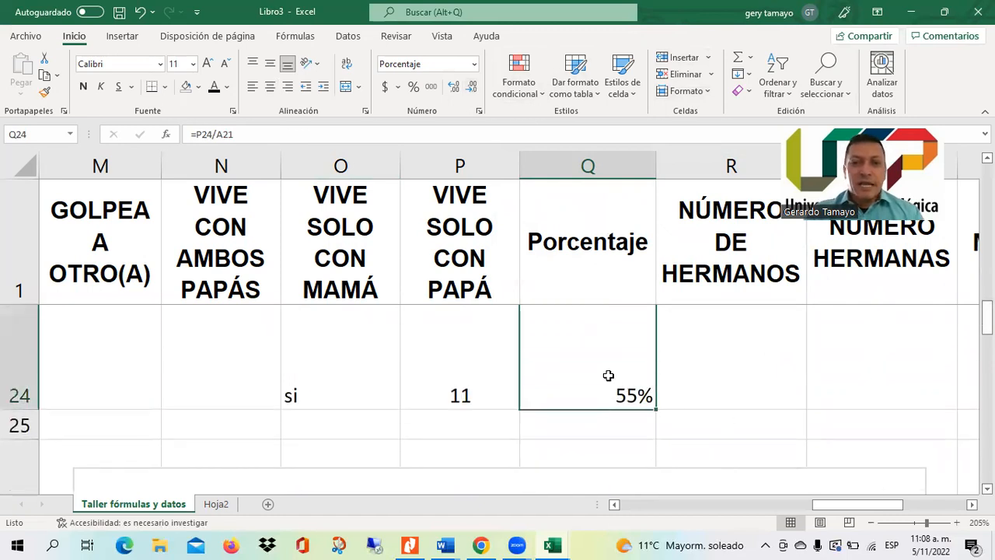
left_click(271, 86)
left_click(270, 69)
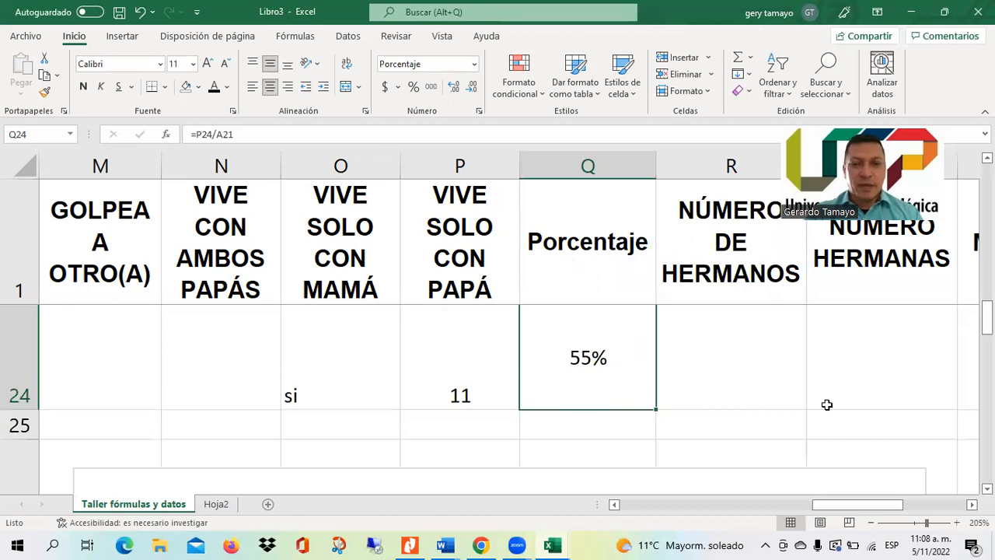
Center the "si" label and its count in O24:P24 horizontally and vertically.
scroll(613, 405, "up", 1)
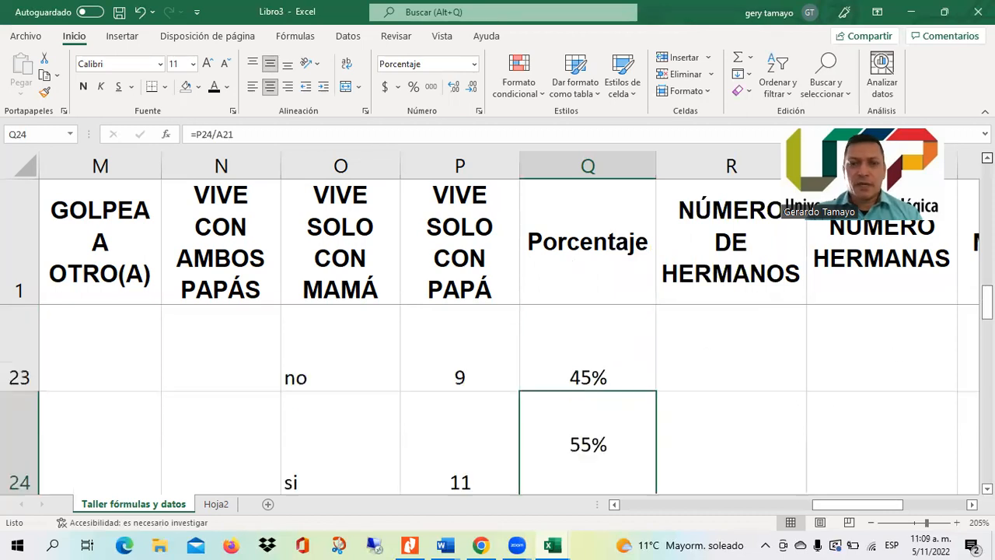
left_click(612, 404)
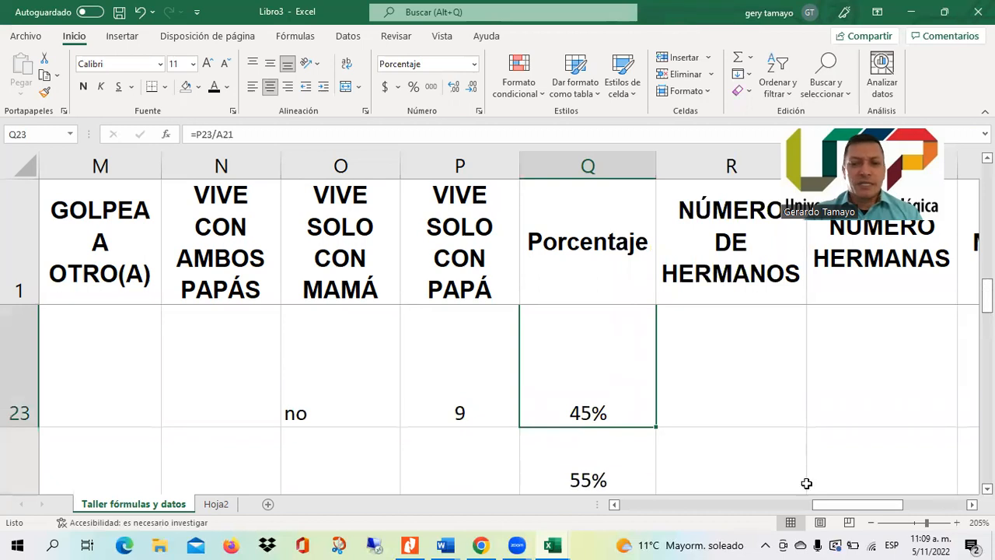
left_click(606, 469)
key("Left")
scroll(607, 469, "down", 1)
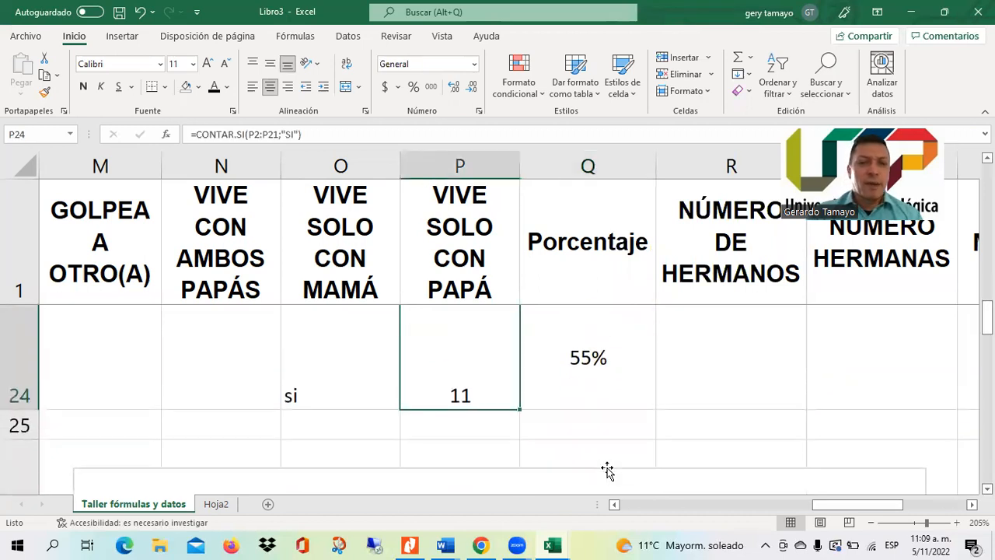
scroll(607, 469, "up", 1)
scroll(608, 469, "down", 1)
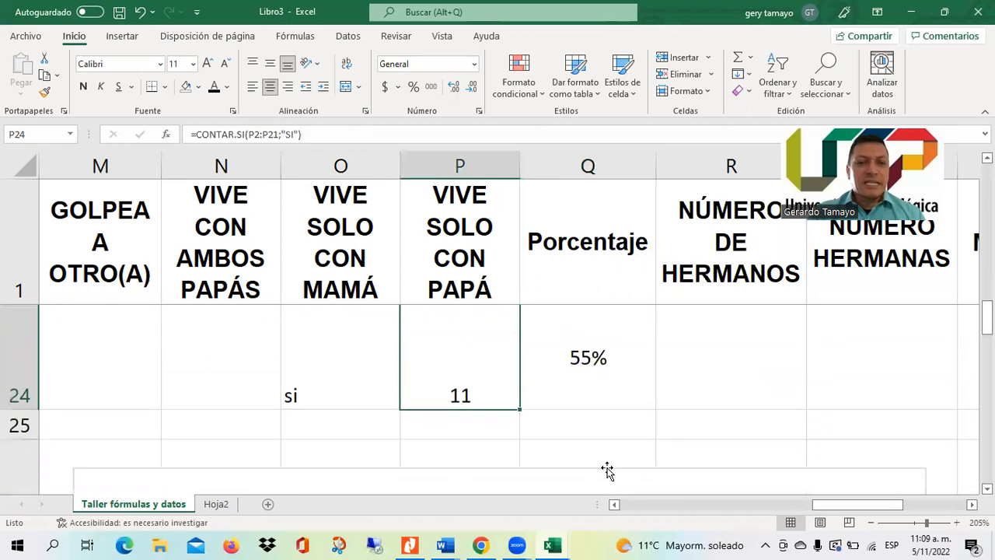
left_click_drag(378, 355, 418, 350)
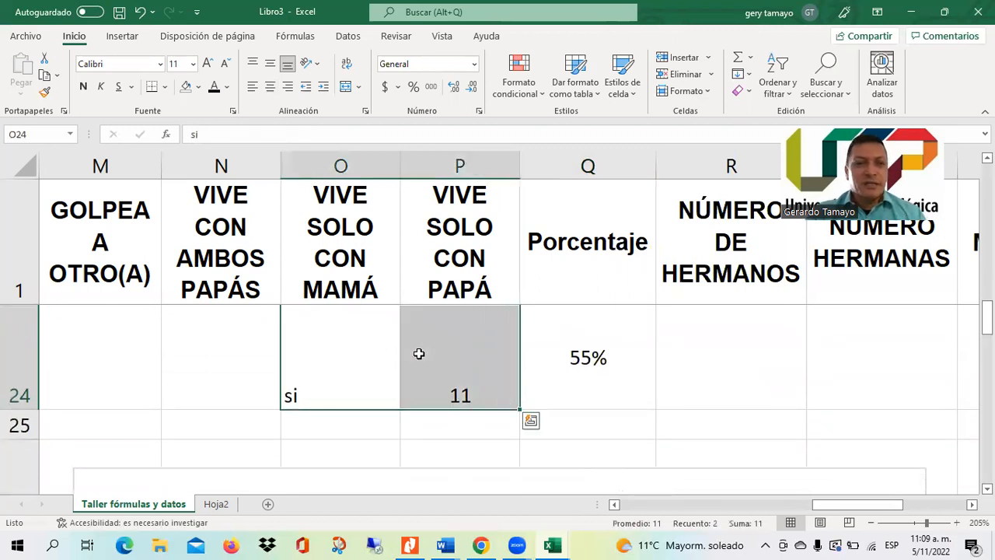
left_click(269, 86)
left_click(271, 65)
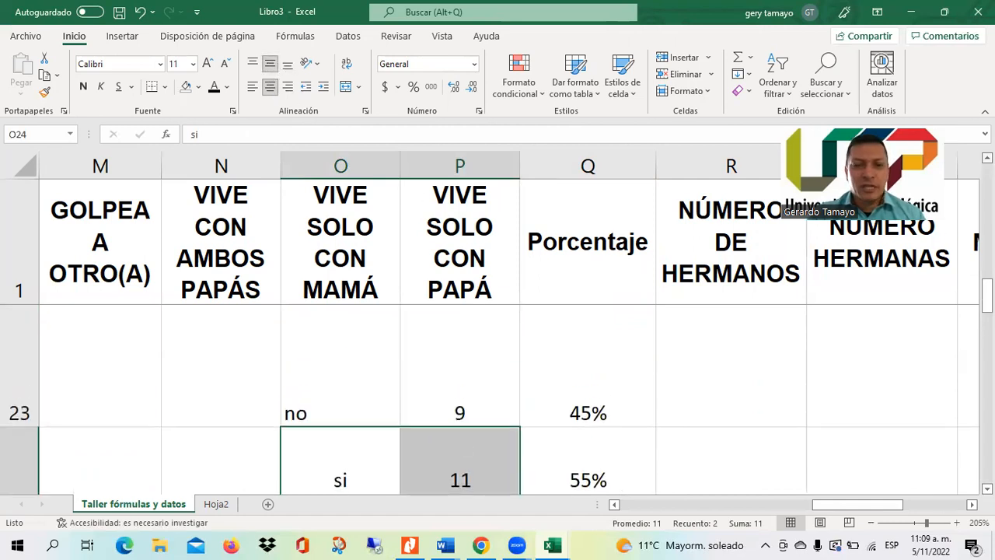
Center the "no" label and its count in O23:P23 vertically and horizontally.
left_click(363, 385)
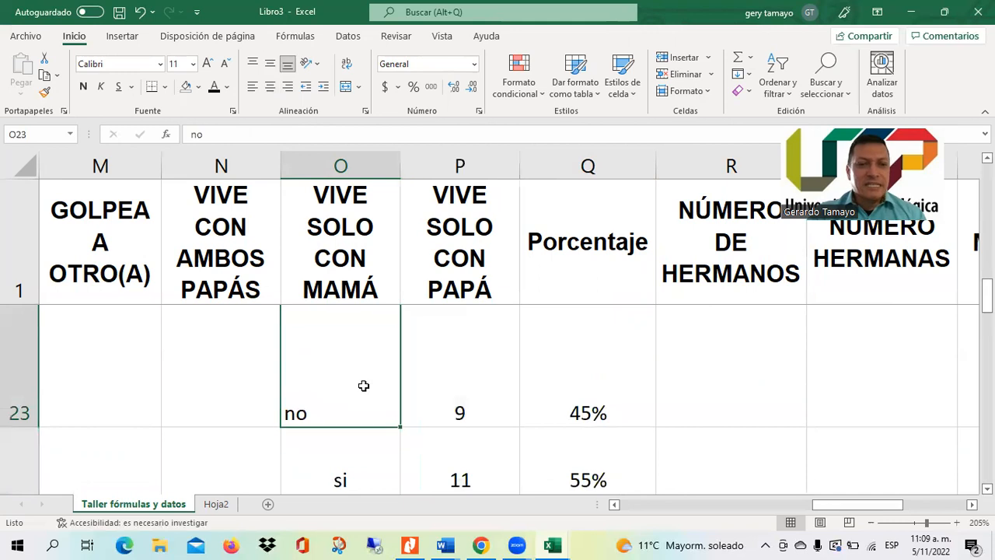
left_click_drag(363, 385, 448, 395)
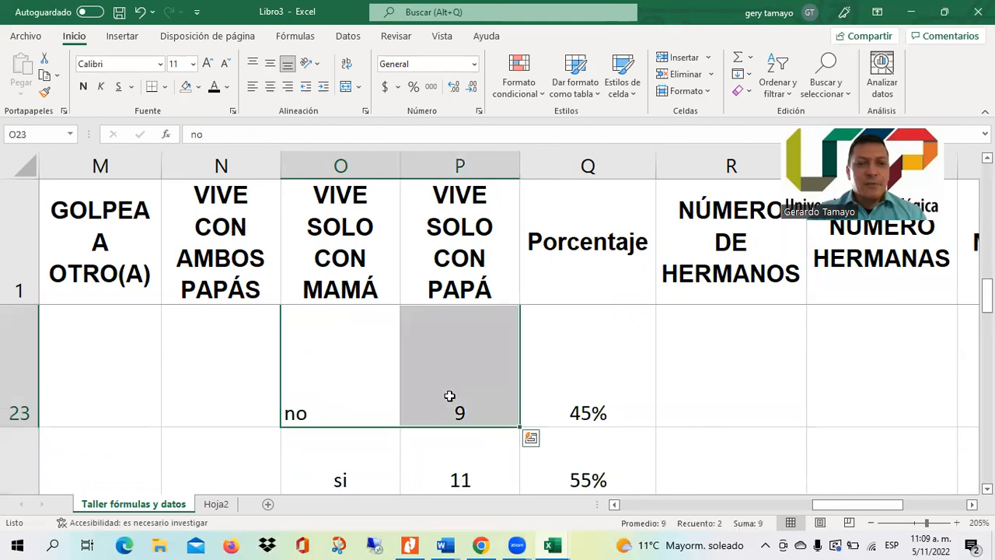
left_click(270, 64)
left_click(270, 86)
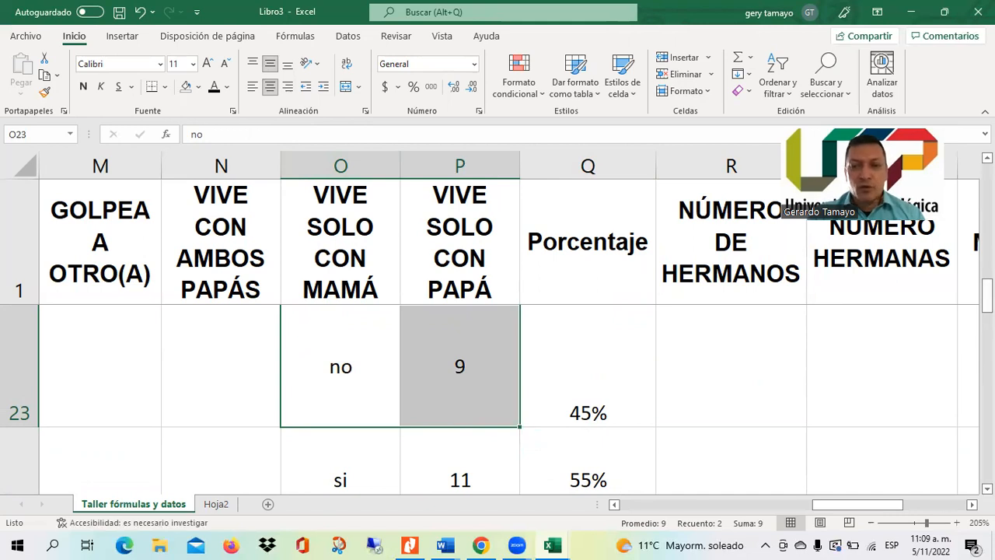
Insert a 2-D clustered column chart from the labels in O23:O24 and the percentages in Q23:Q24.
scroll(497, 358, "down", 1)
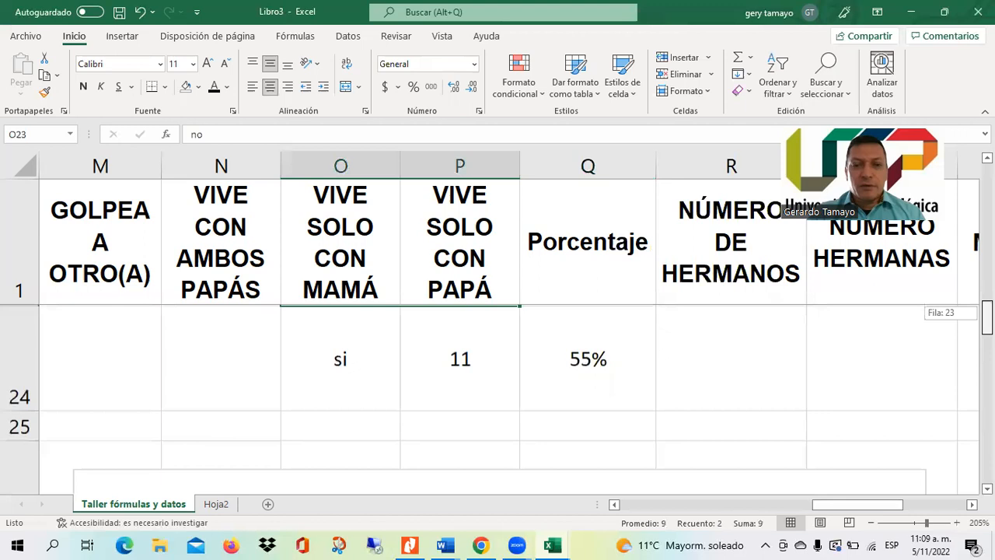
scroll(524, 332, "up", 1)
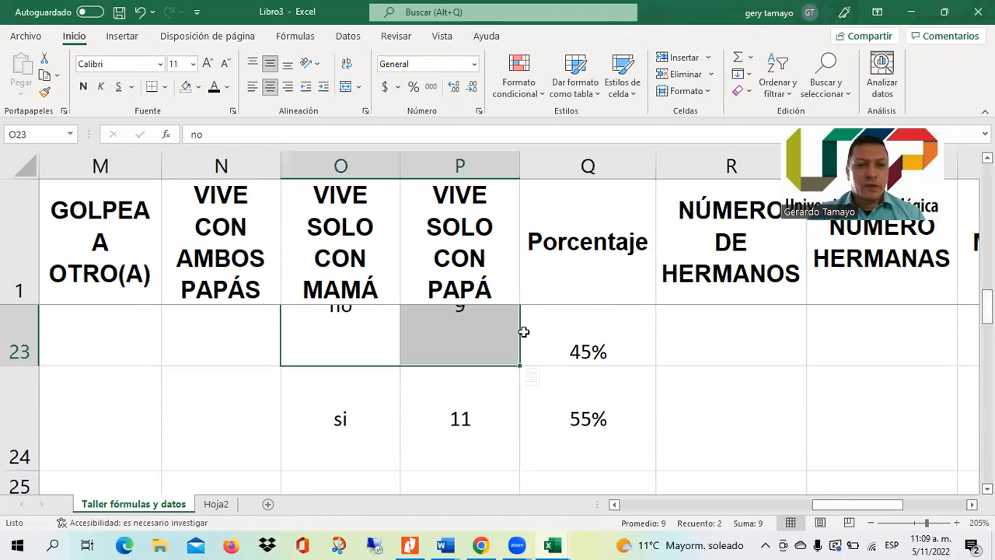
left_click(373, 327)
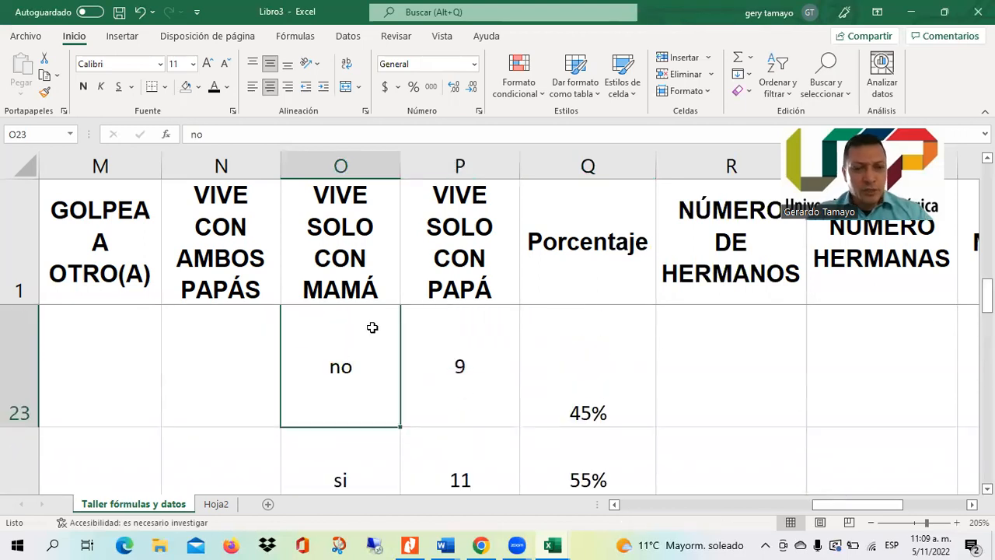
key("shift+Down")
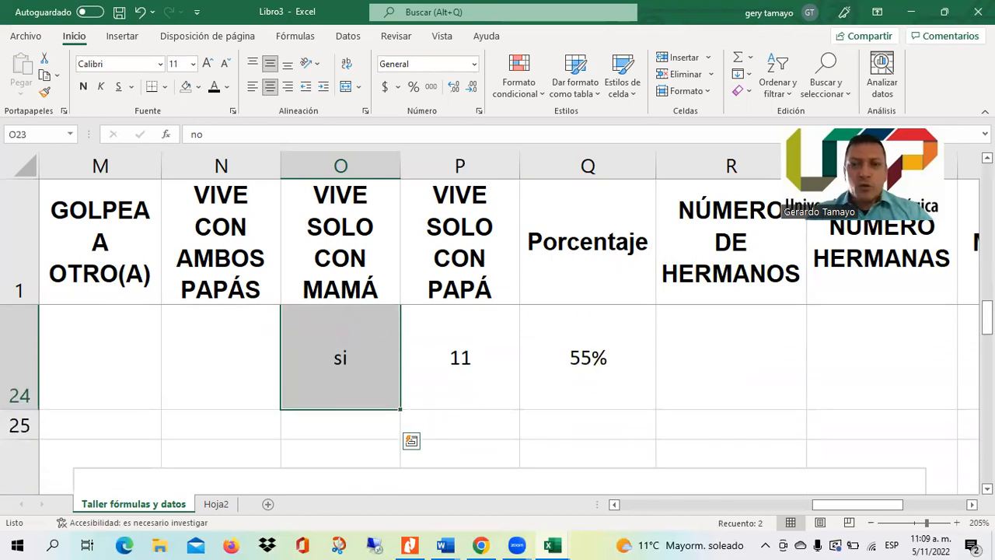
scroll(498, 389, "up", 1)
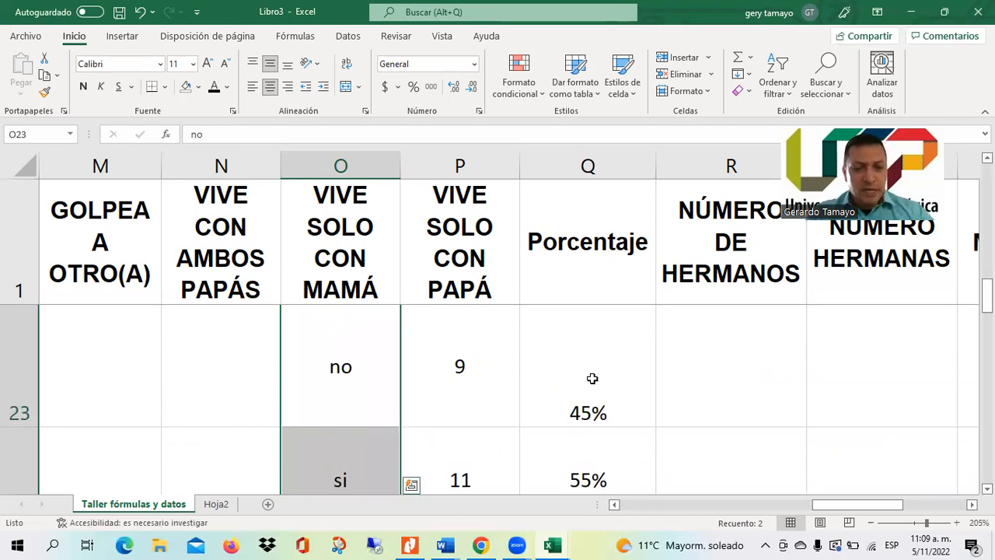
left_click_drag(592, 378, 592, 440)
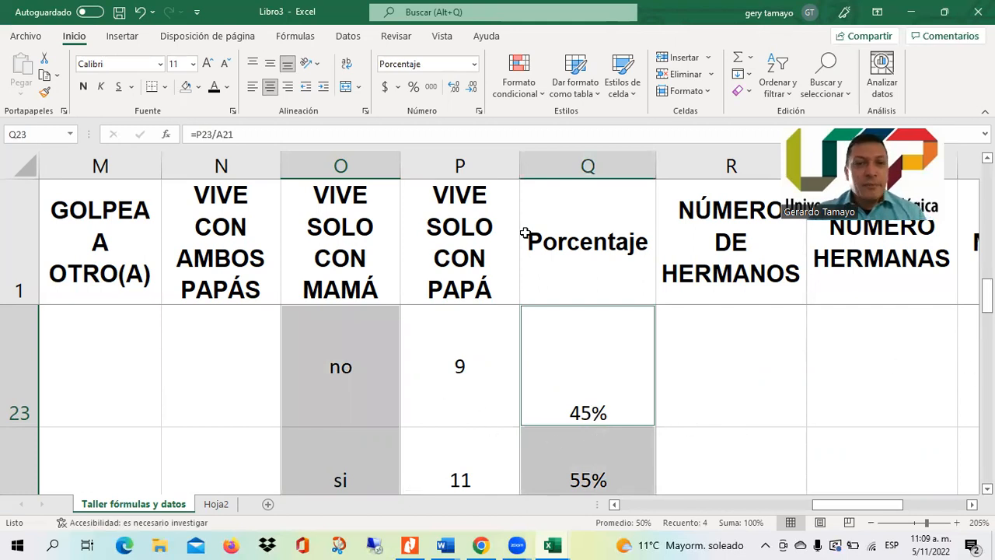
left_click(137, 39)
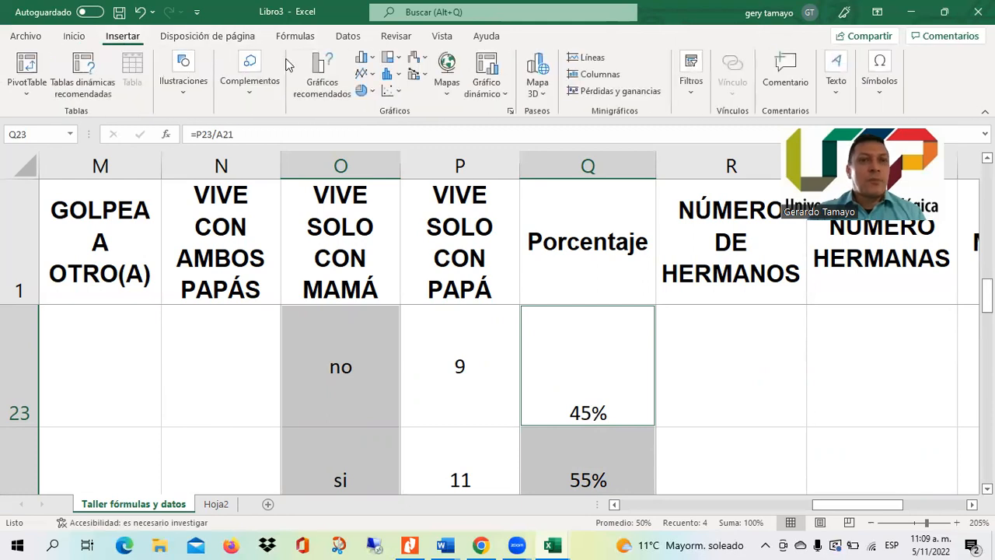
left_click(372, 66)
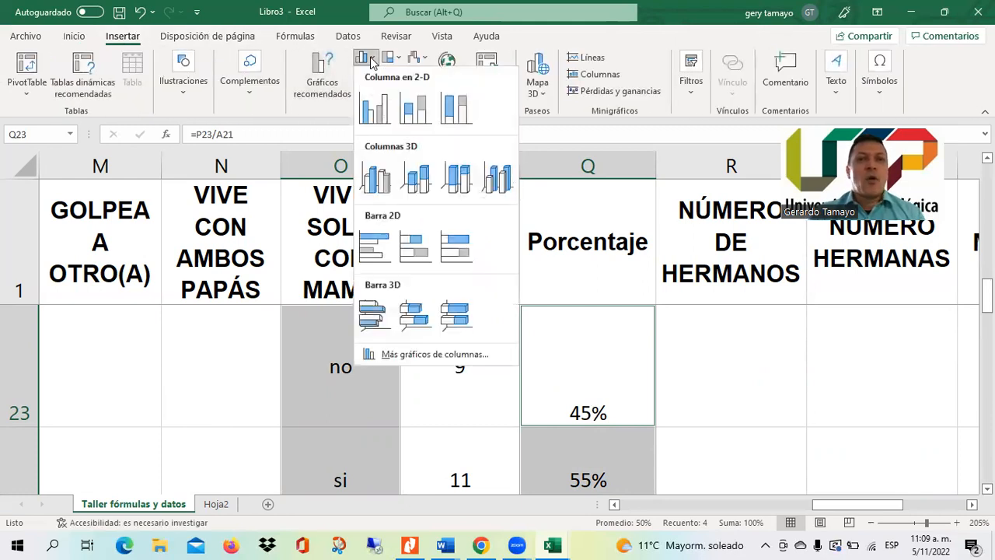
left_click(382, 104)
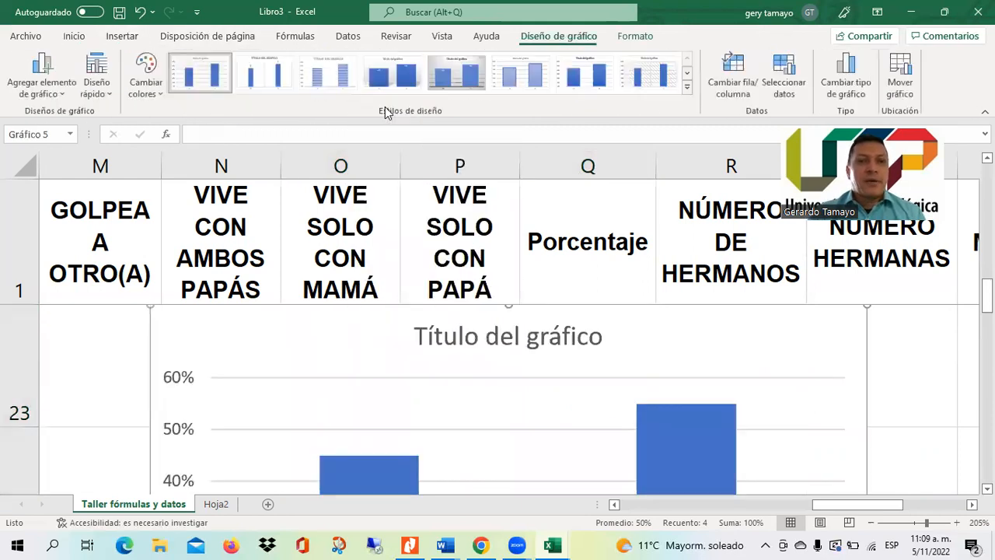
Try the second quick layout on the percentage column chart and undo the change.
left_click(97, 85)
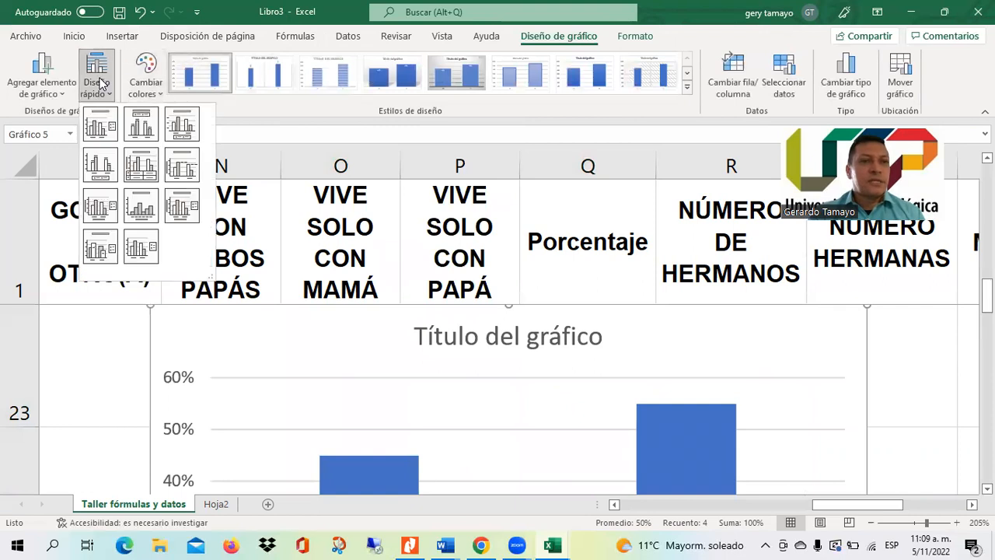
left_click(139, 126)
left_click_drag(832, 275, 624, 395)
left_click(679, 408)
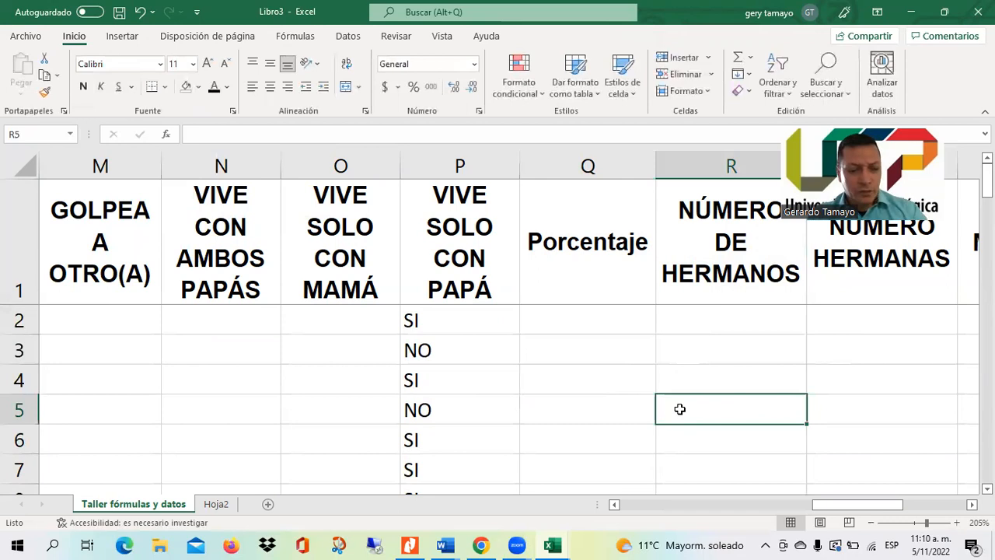
key("ctrl+z")
Apply the second quick layout to the percentage column chart and delete its Series1 legend.
left_click(492, 367)
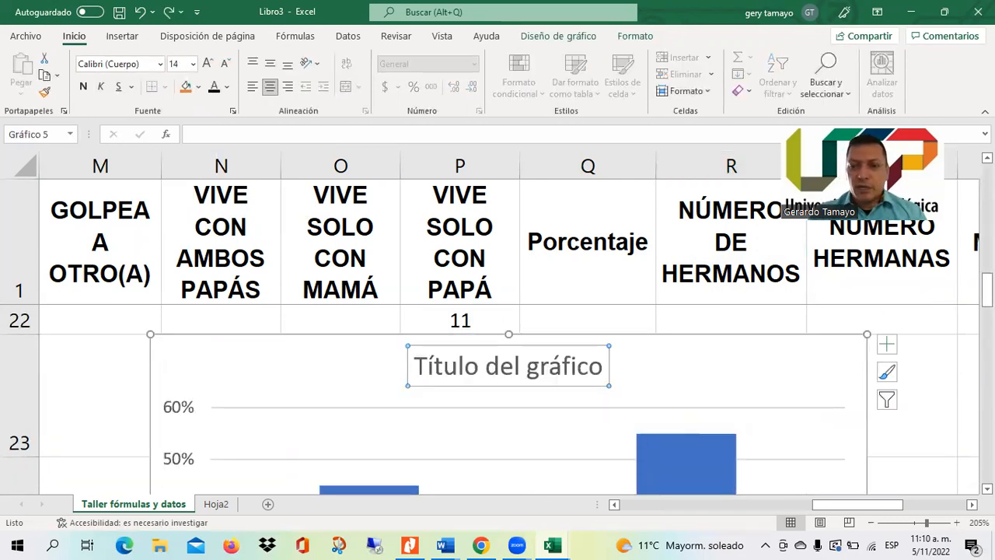
scroll(498, 389, "down", 3)
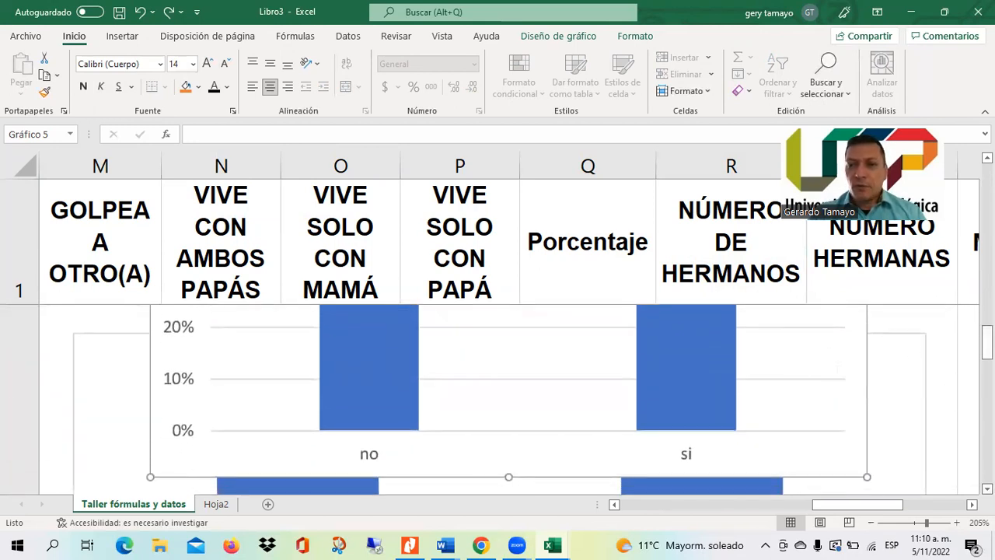
scroll(498, 400, "up", 3)
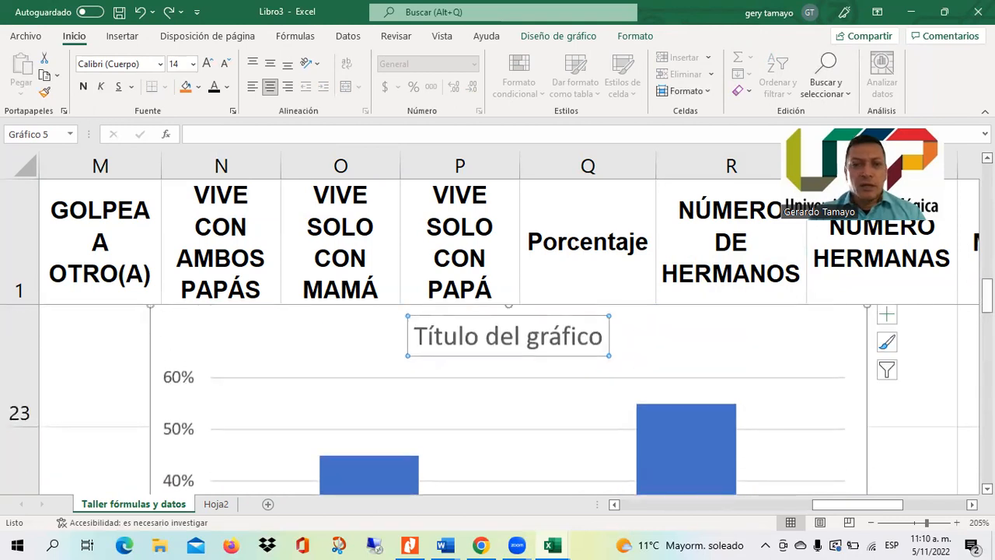
left_click(310, 327)
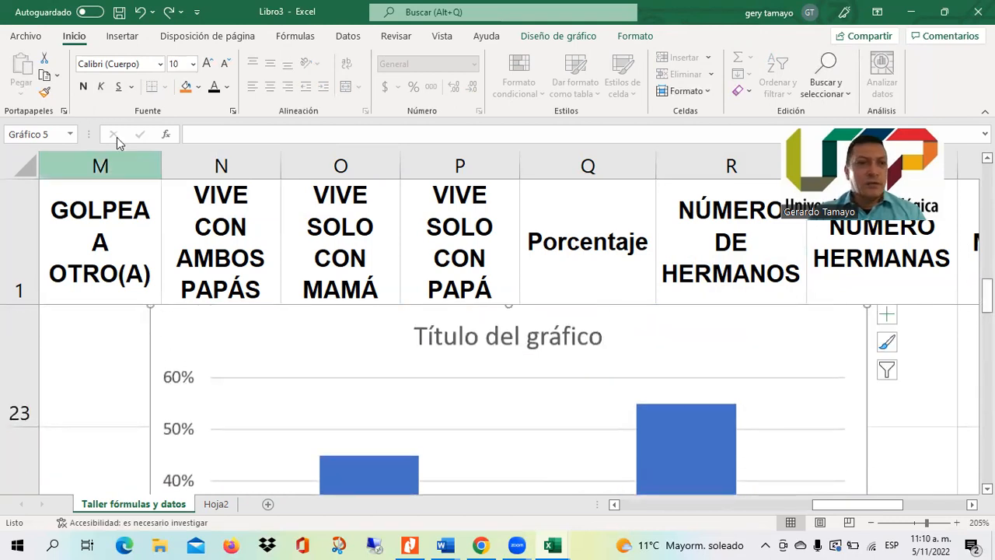
double_click(176, 334)
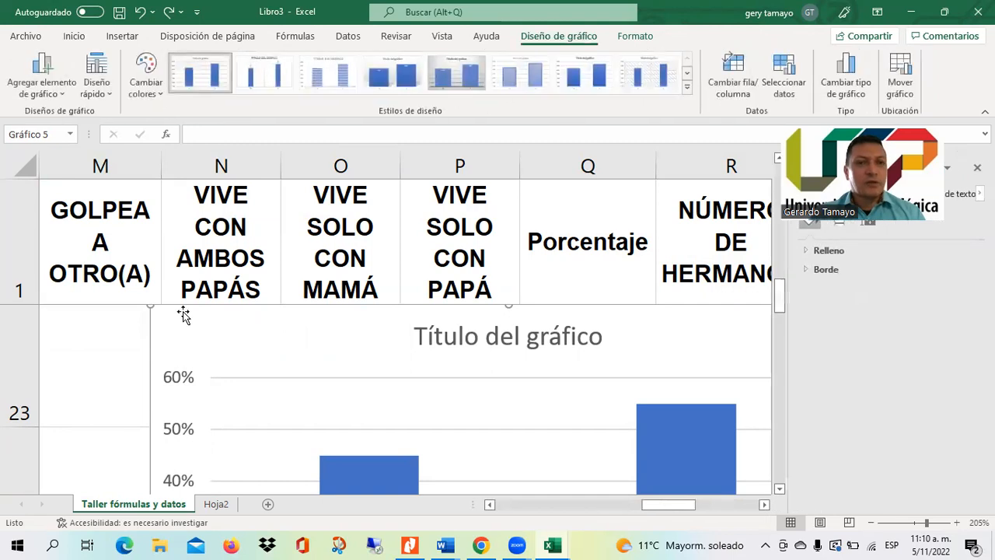
left_click(107, 92)
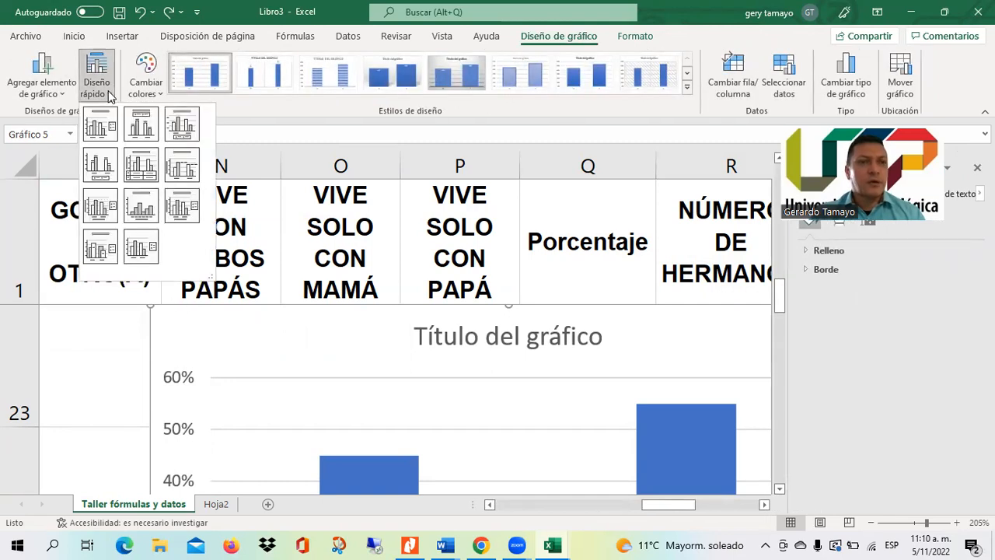
left_click(143, 120)
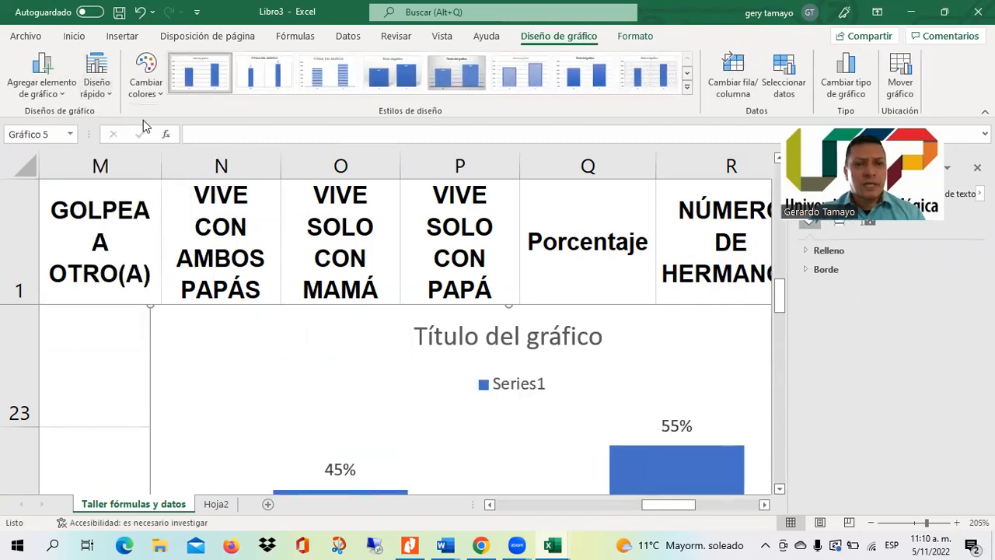
left_click(500, 384)
key("Delete")
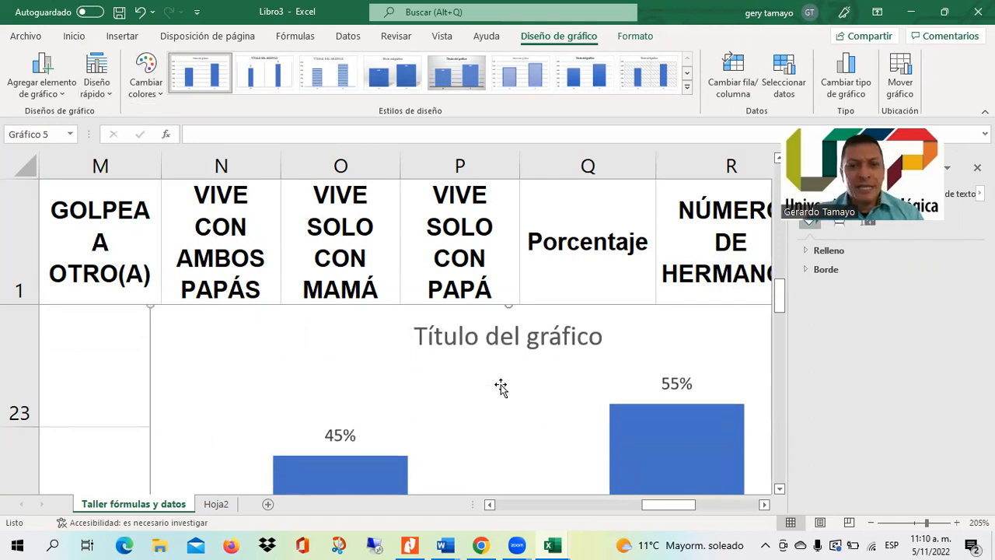
Replace the percentage chart's placeholder title with "Vive solo con el papá".
left_click(470, 334)
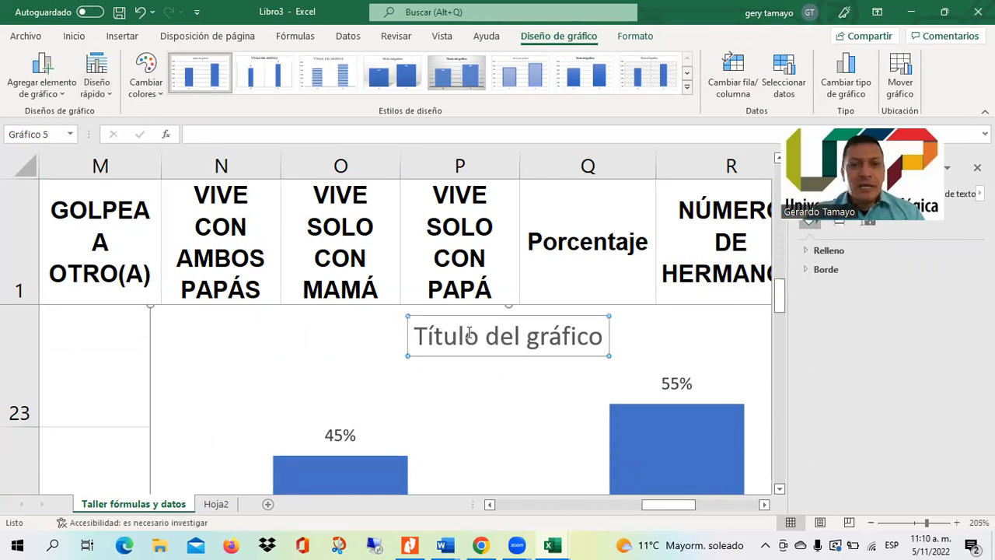
triple_click(417, 332)
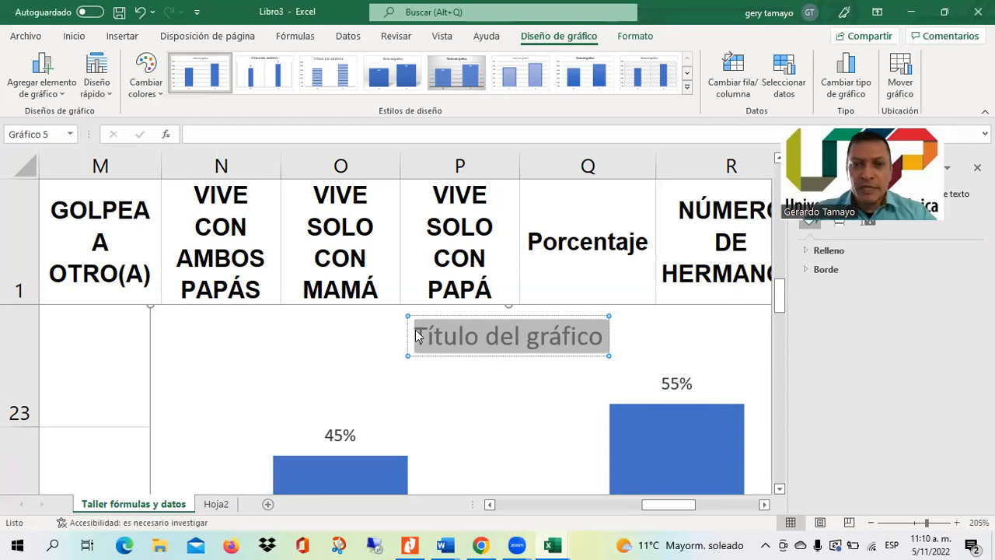
type("Vive co")
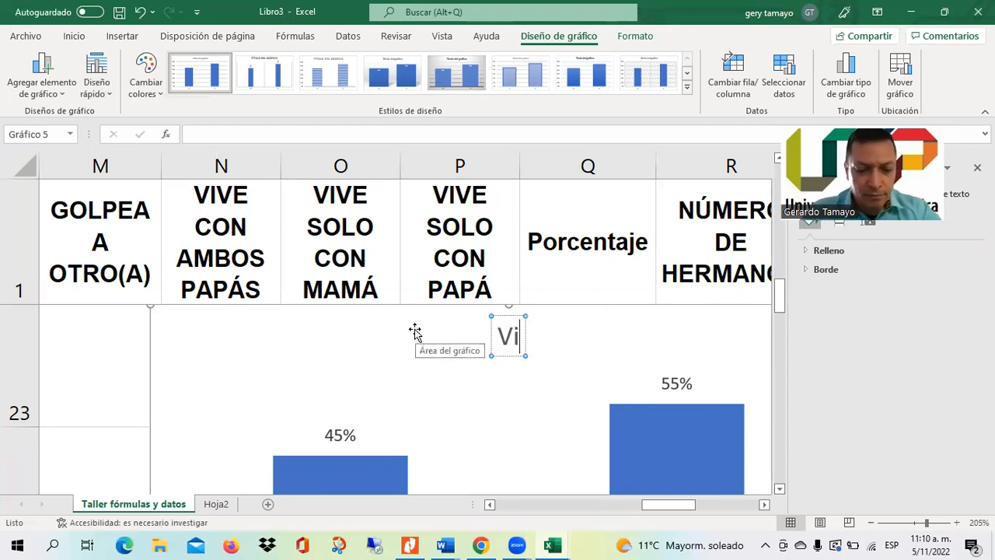
key("BackSpace")
key("BackSpace")
type("solo")
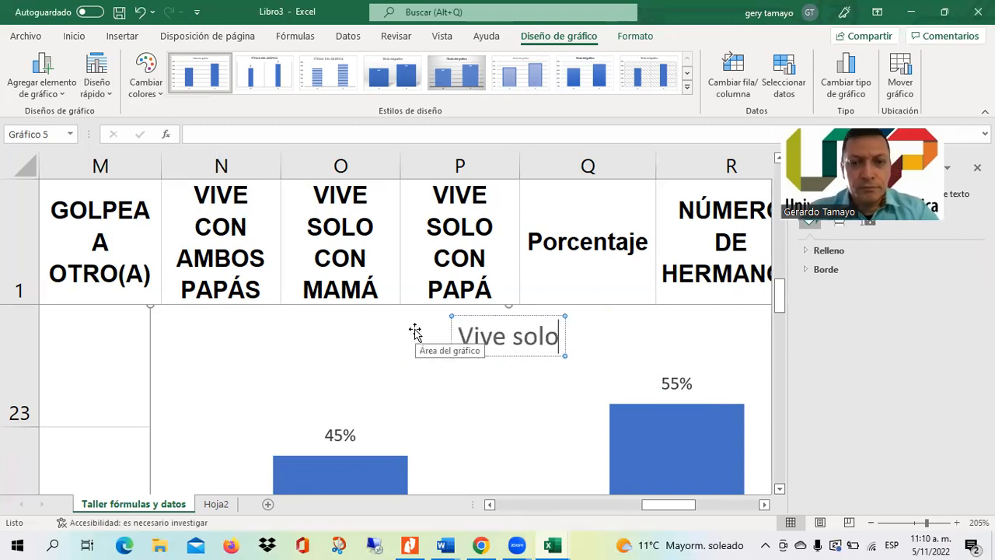
type(" con el pap")
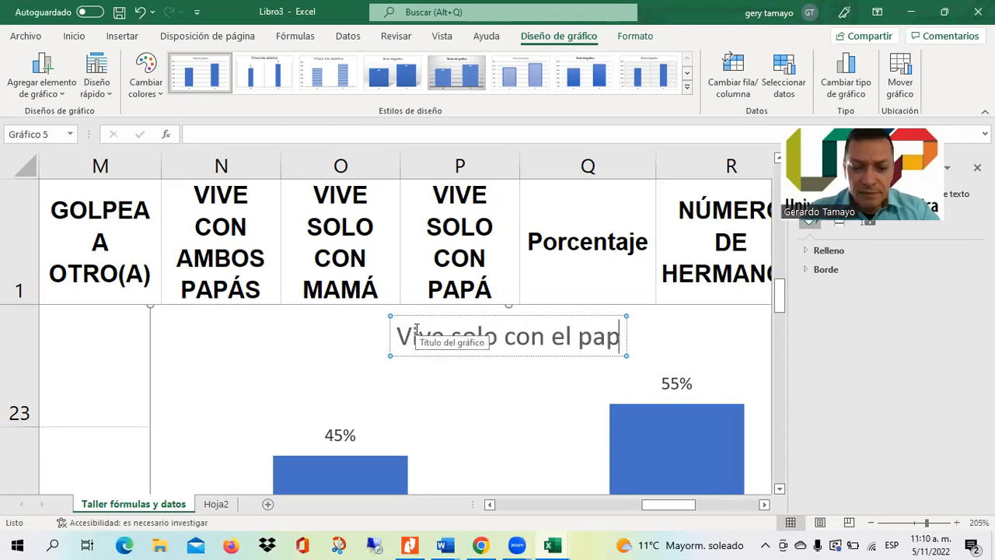
type("á")
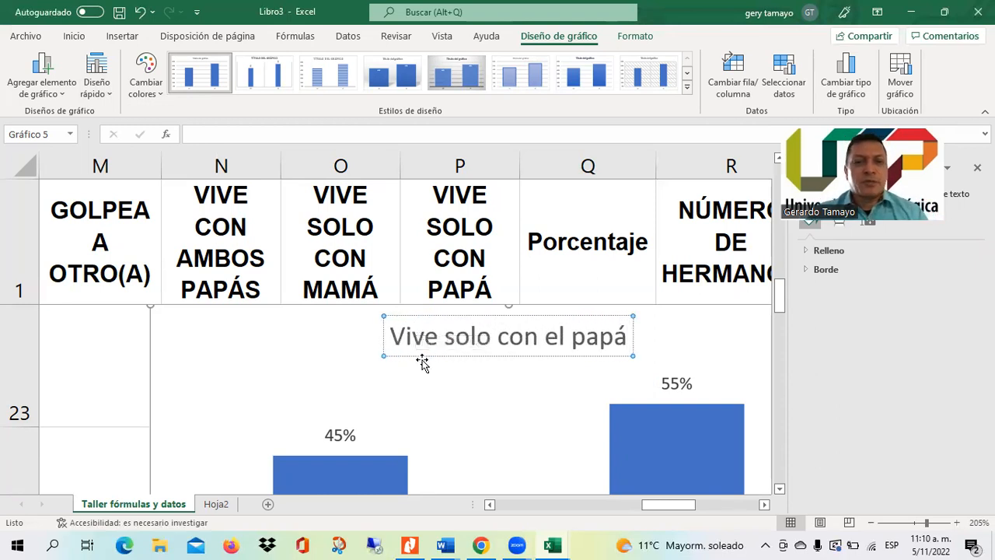
Move the percentage chart's title left and slightly down, above the "no" column, and make its text black.
left_click_drag(422, 356, 304, 370)
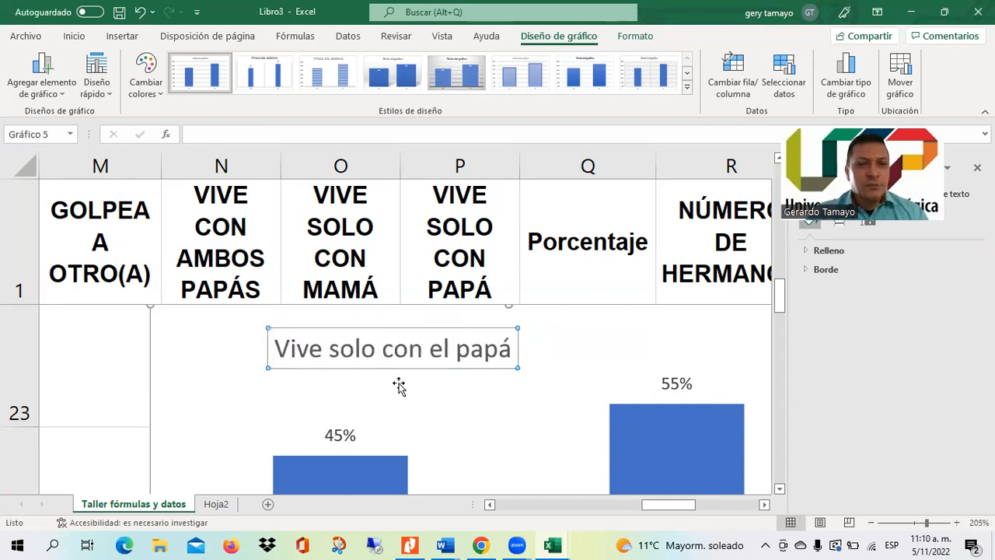
right_click(366, 374)
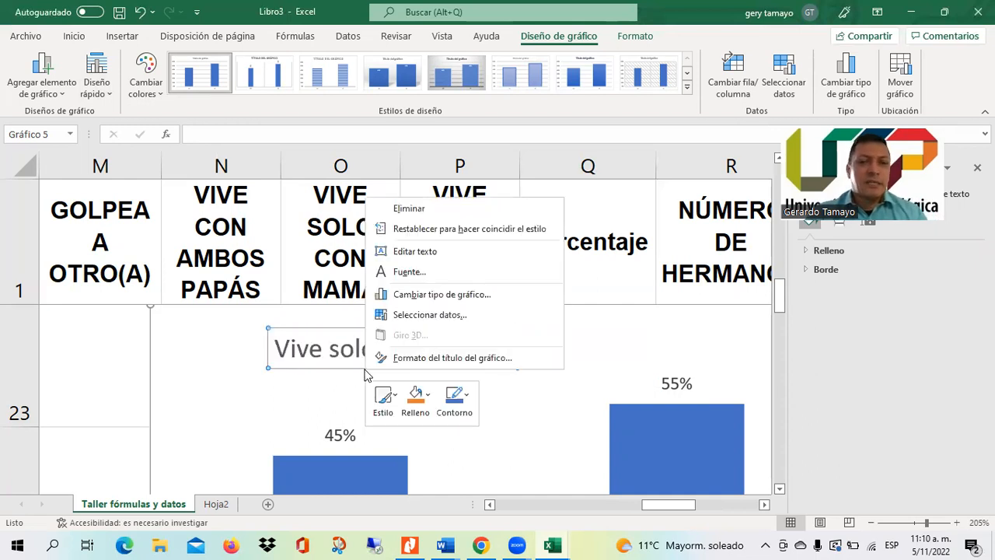
left_click(341, 387)
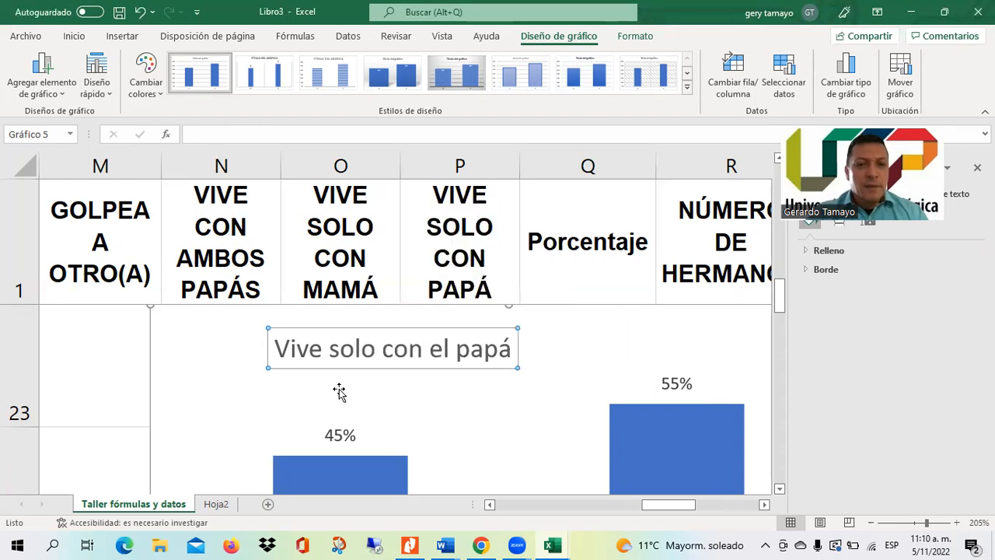
left_click(75, 37)
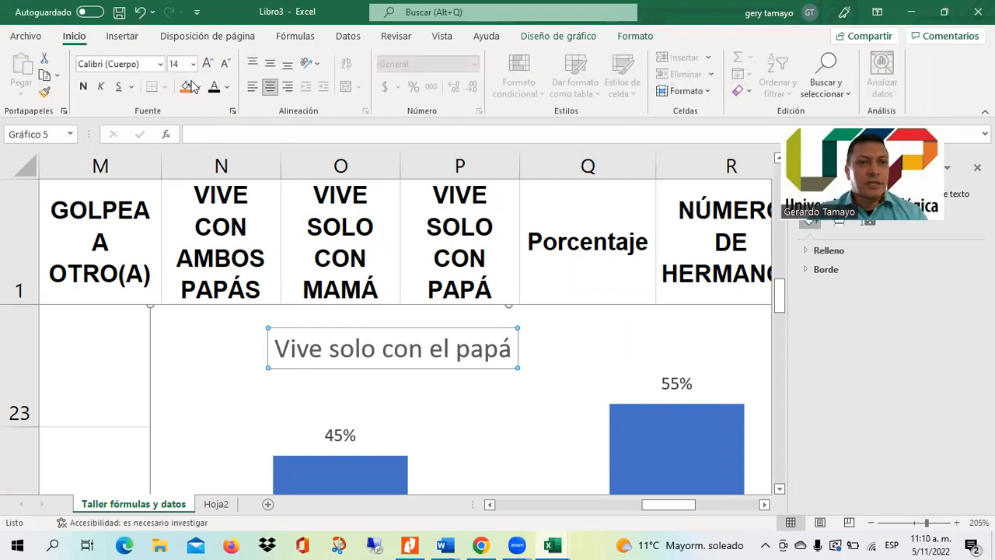
left_click(214, 86)
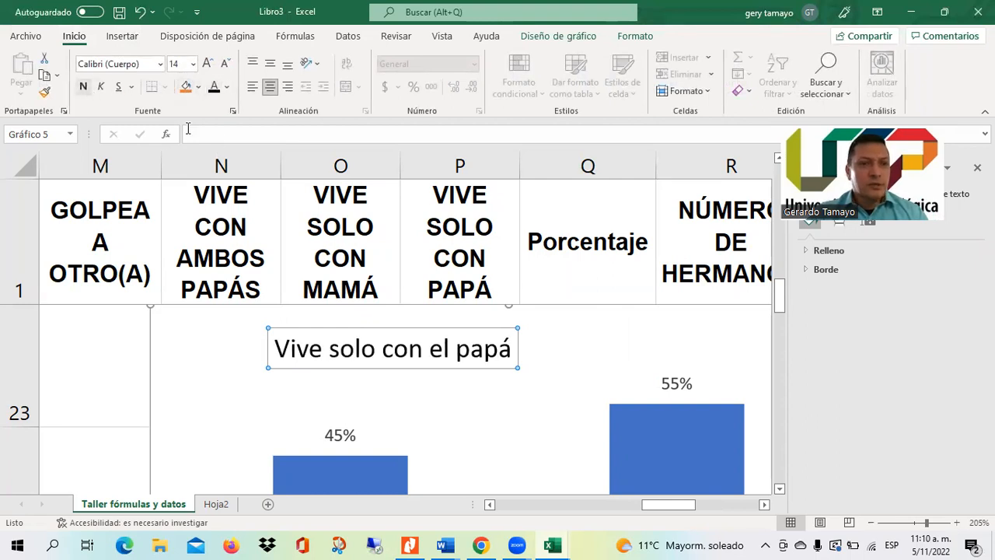
left_click_drag(424, 368, 426, 380)
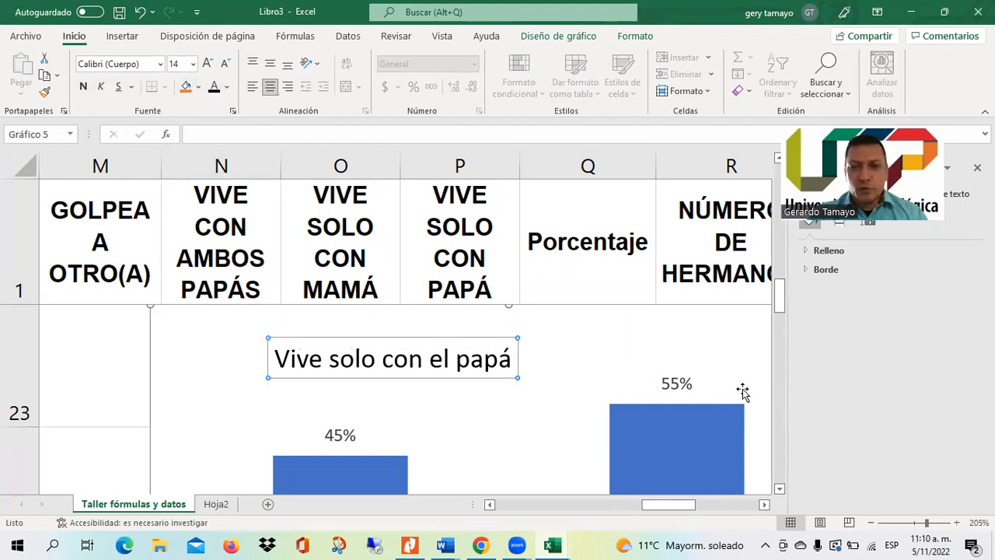
left_click(978, 168)
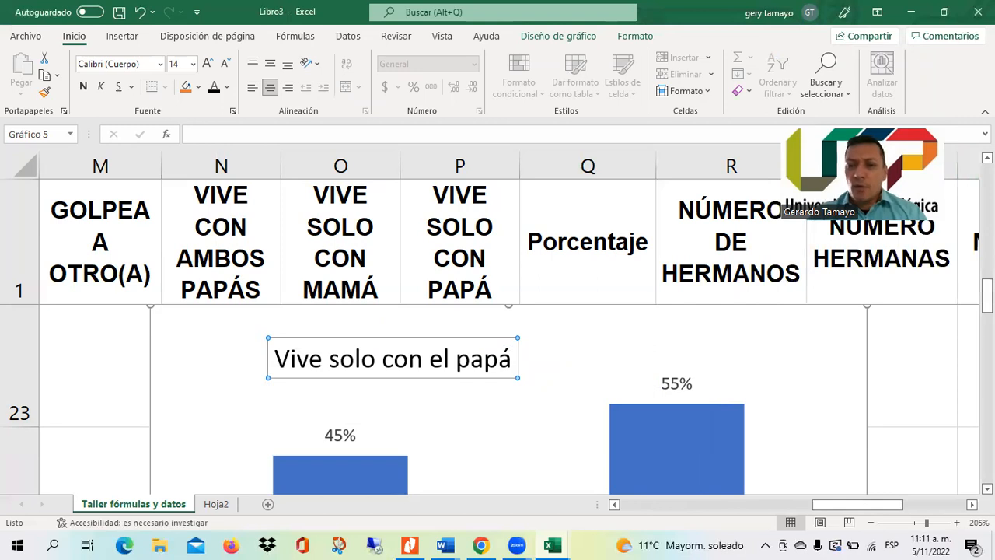
Move the percentage chart off the count chart to the empty cells across columns T to X.
scroll(497, 397, "down", 5)
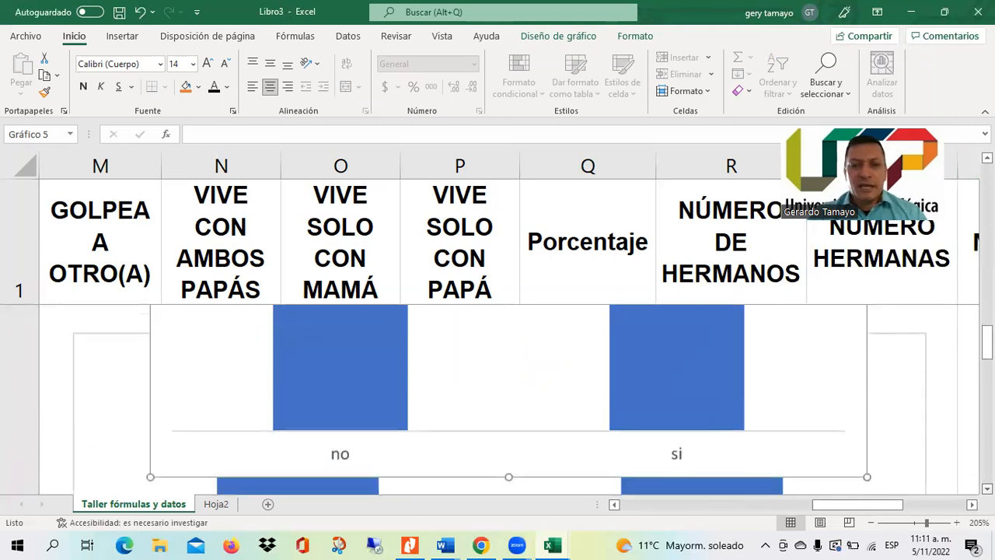
left_click(820, 354)
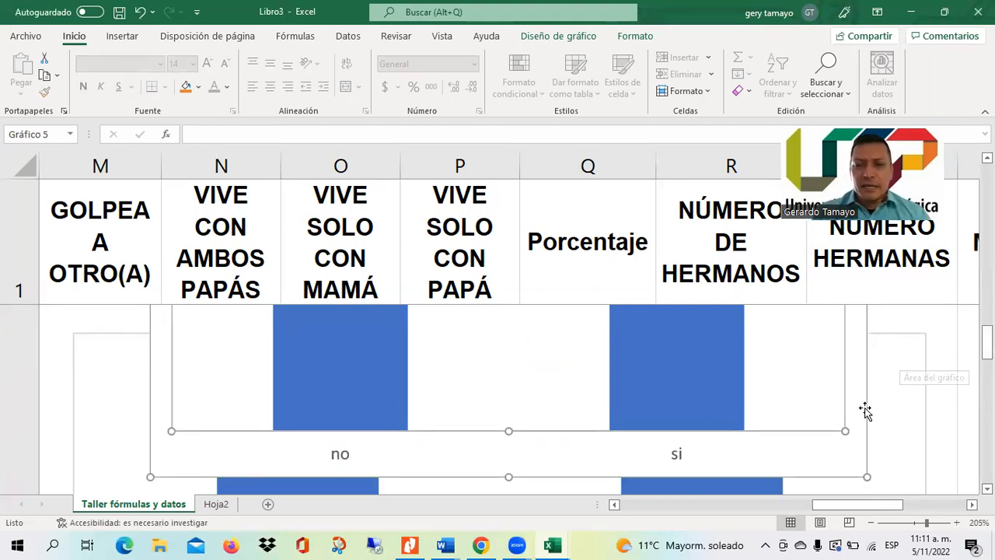
left_click(961, 340)
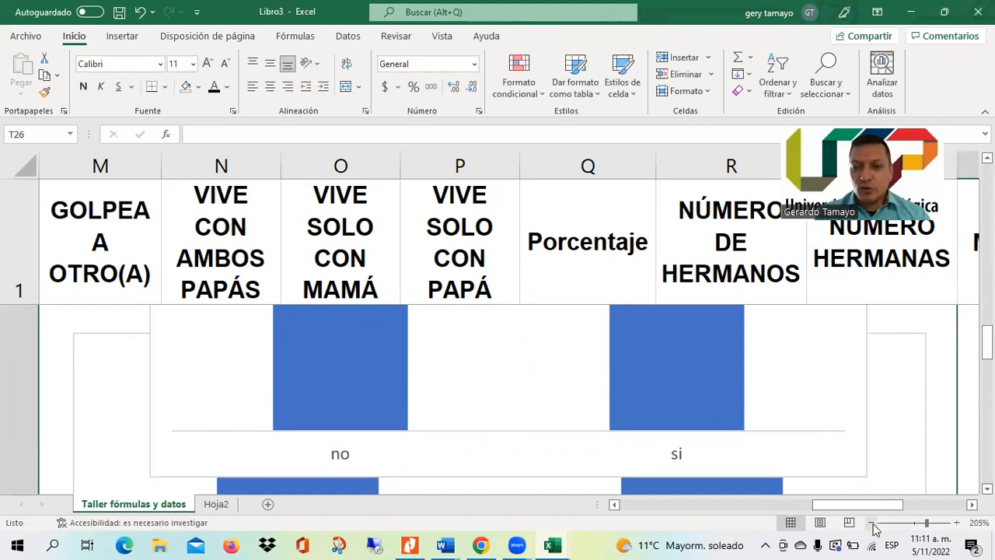
left_click(872, 523)
left_click(872, 523)
left_click(872, 523)
left_click(871, 523)
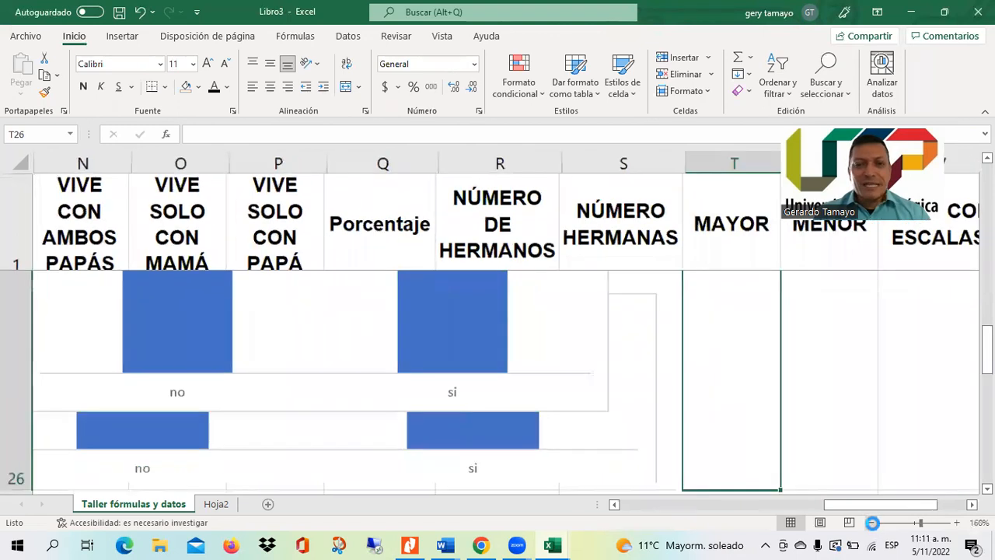
left_click(872, 523)
left_click(871, 524)
left_click(872, 523)
left_click(871, 523)
left_click(872, 524)
left_click(871, 523)
left_click_drag(988, 367, 987, 363)
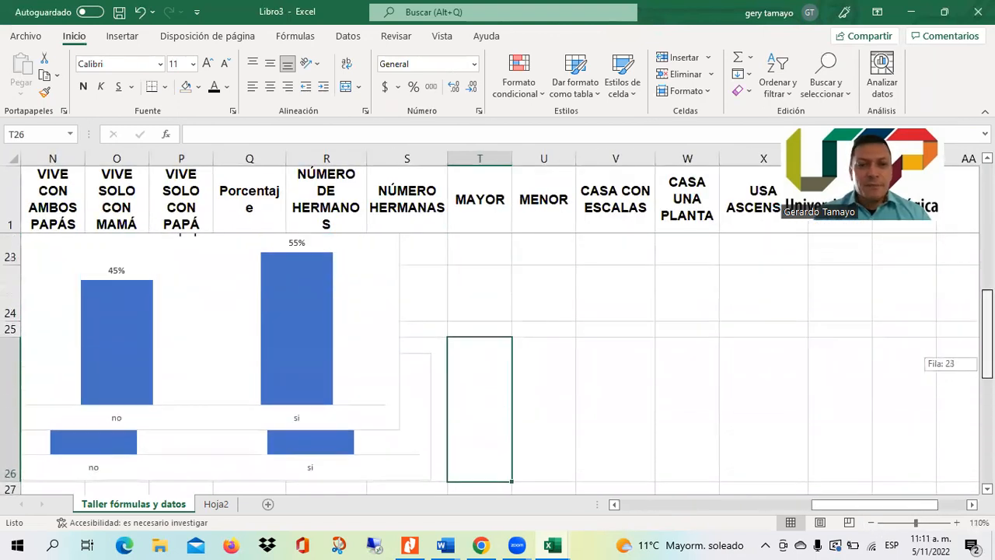
left_click(395, 316)
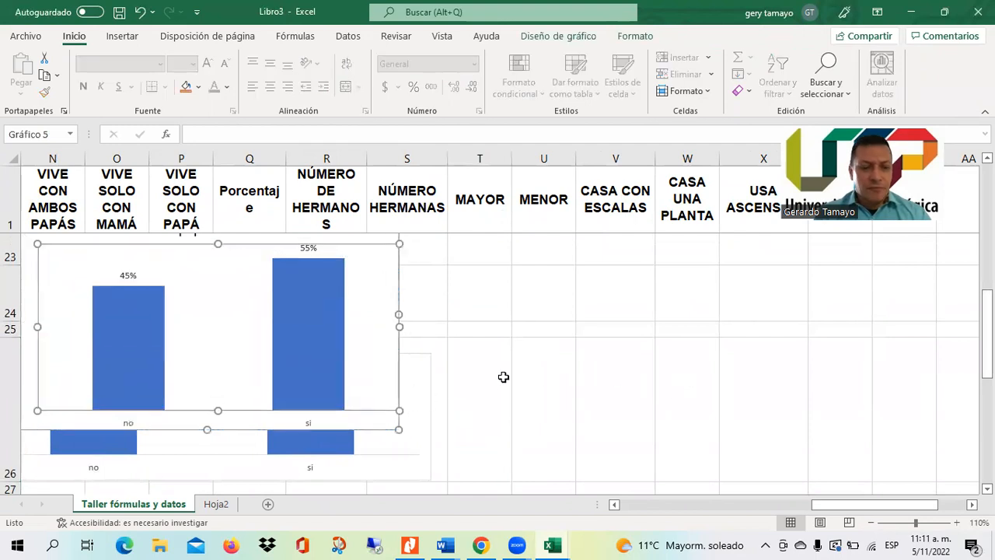
left_click_drag(355, 423, 772, 465)
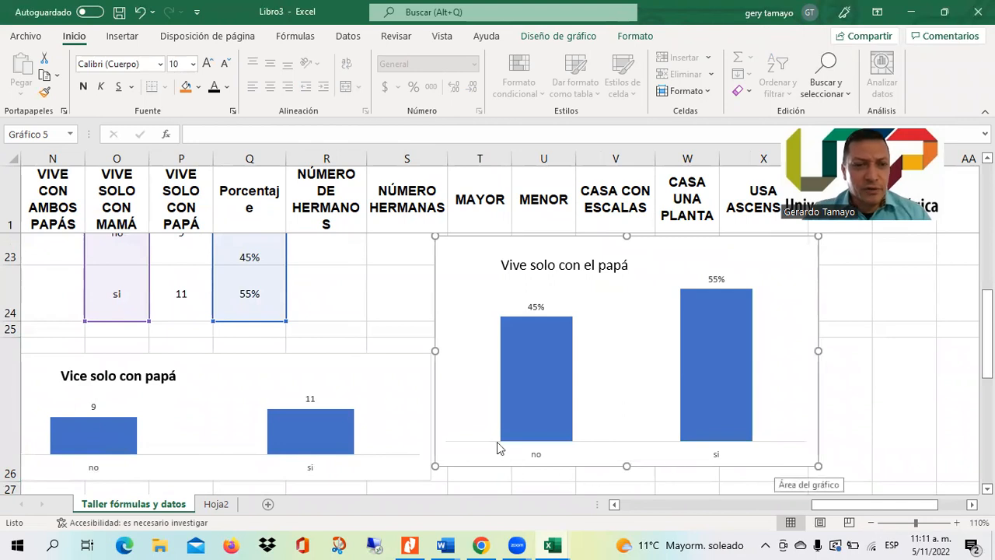
Move the count chart titled "Vice solo con papá" farther down, starting in the lower part of row 26.
left_click(381, 373)
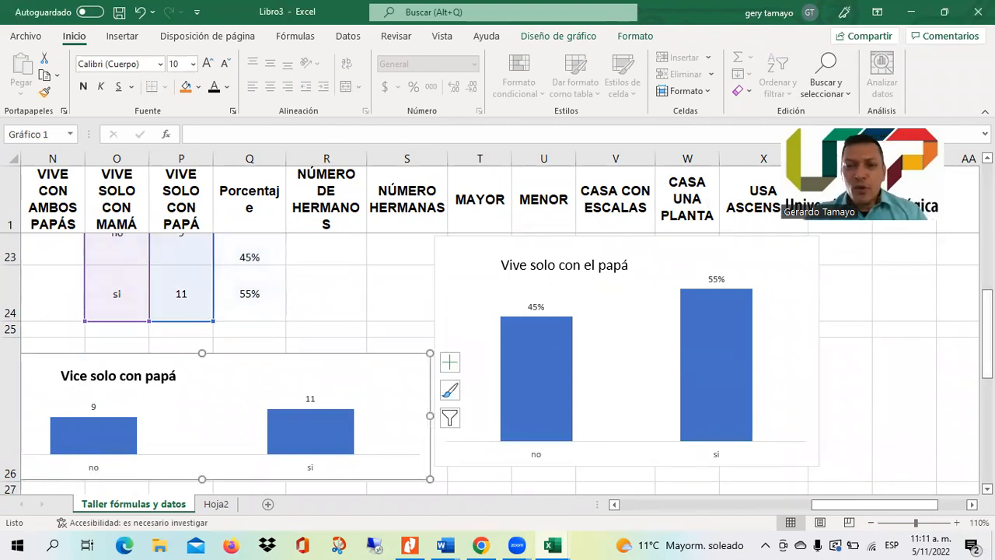
scroll(948, 320, "down", 2)
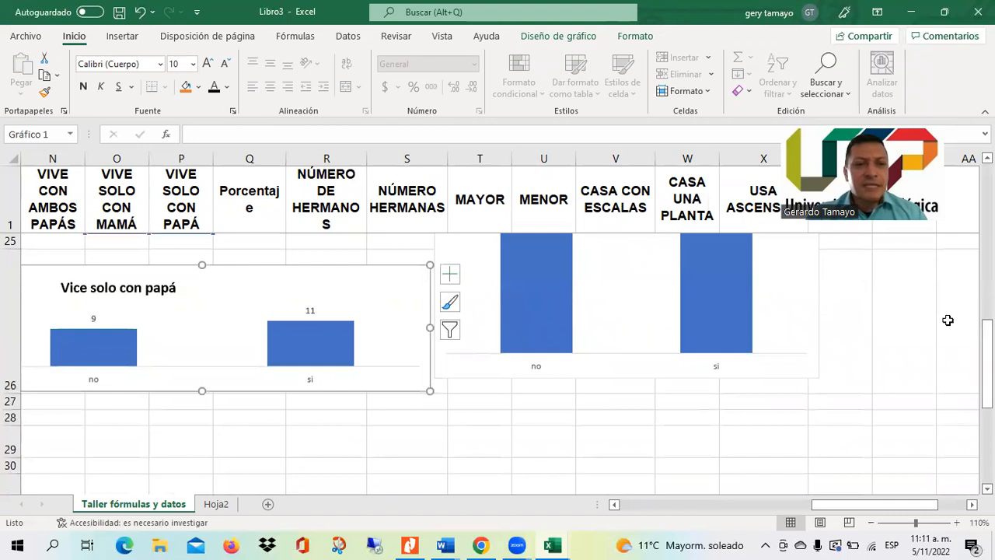
left_click_drag(400, 285, 380, 378)
scroll(579, 330, "up", 3)
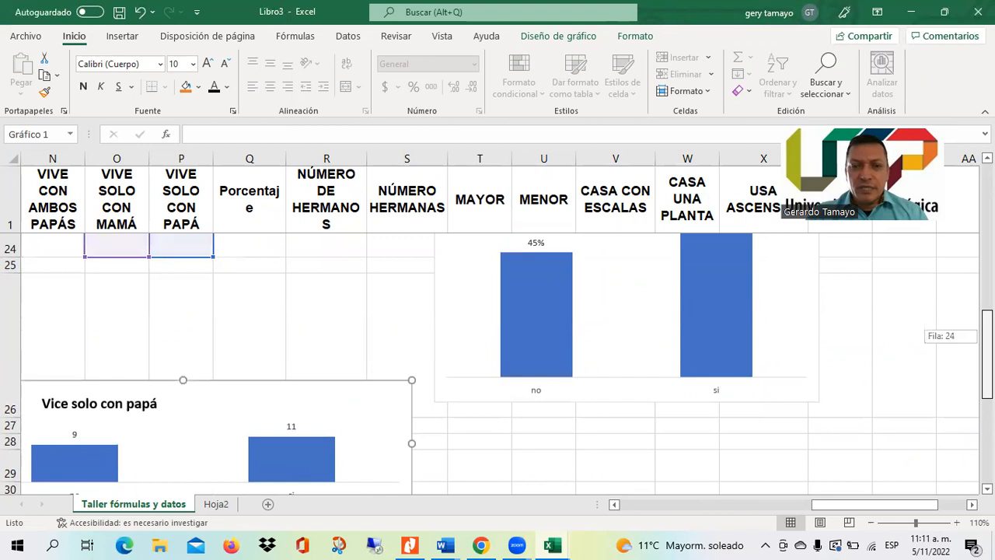
left_click(484, 302)
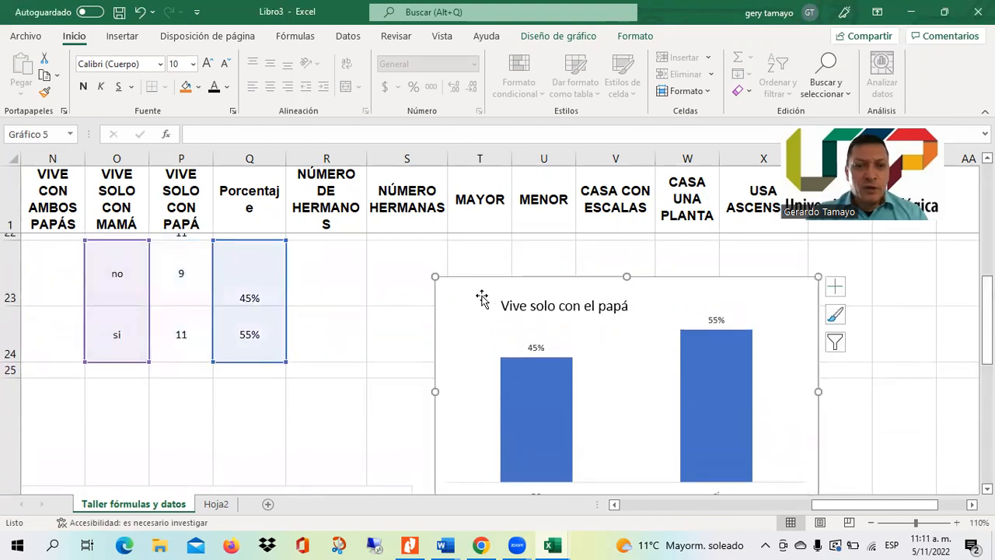
left_click(374, 326)
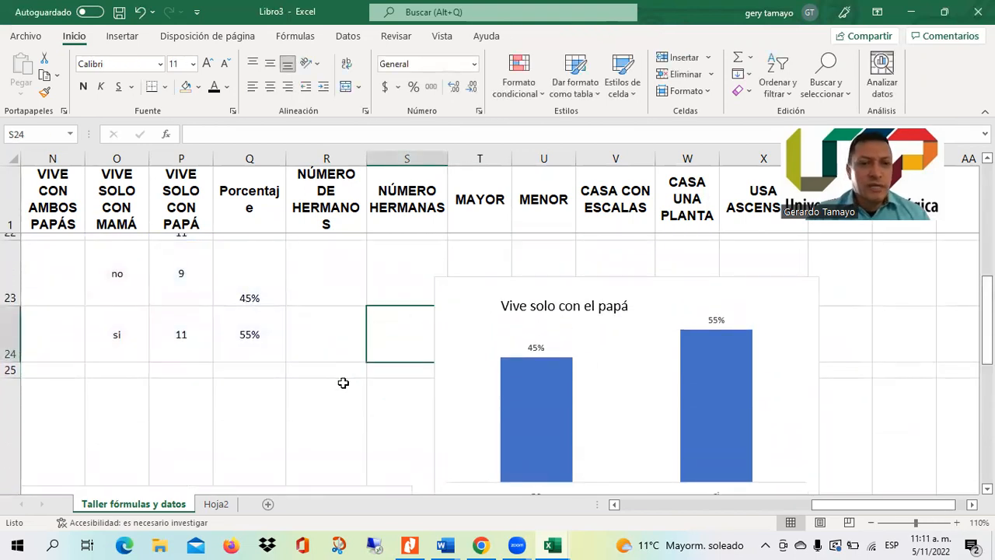
left_click(455, 294)
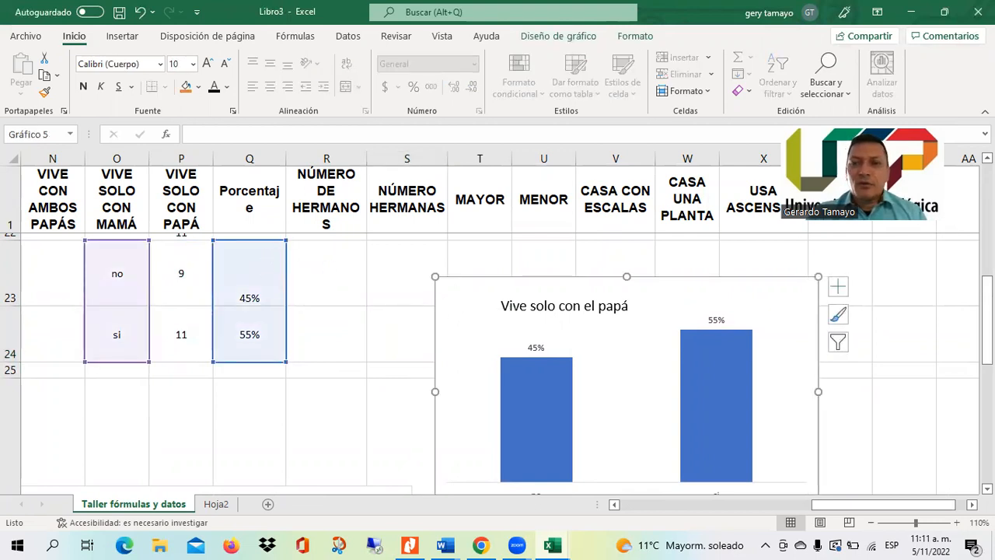
scroll(497, 366, "up", 1)
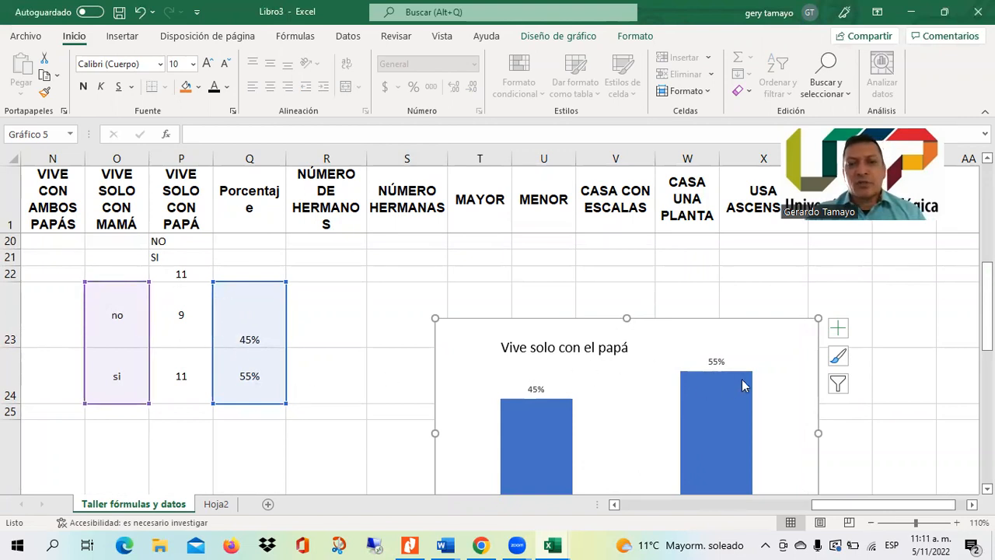
Switch to Word and create a new blank document.
scroll(642, 451, "down", 3)
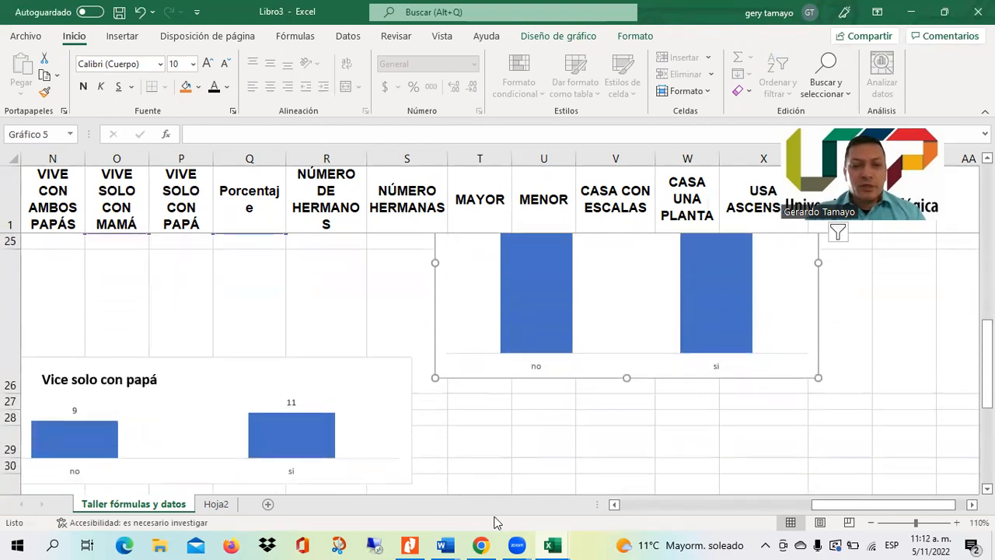
left_click(445, 545)
left_click(489, 478)
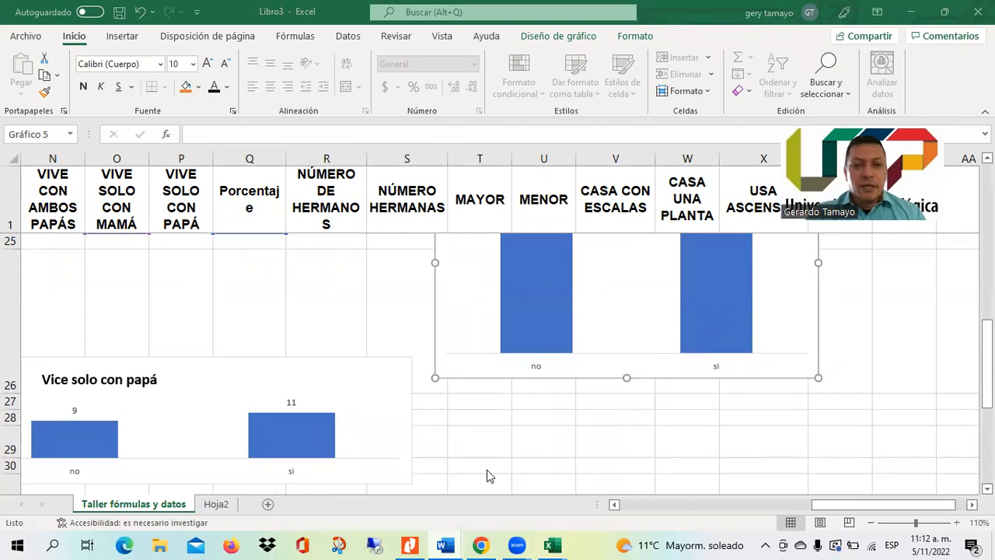
key("ctrl+u")
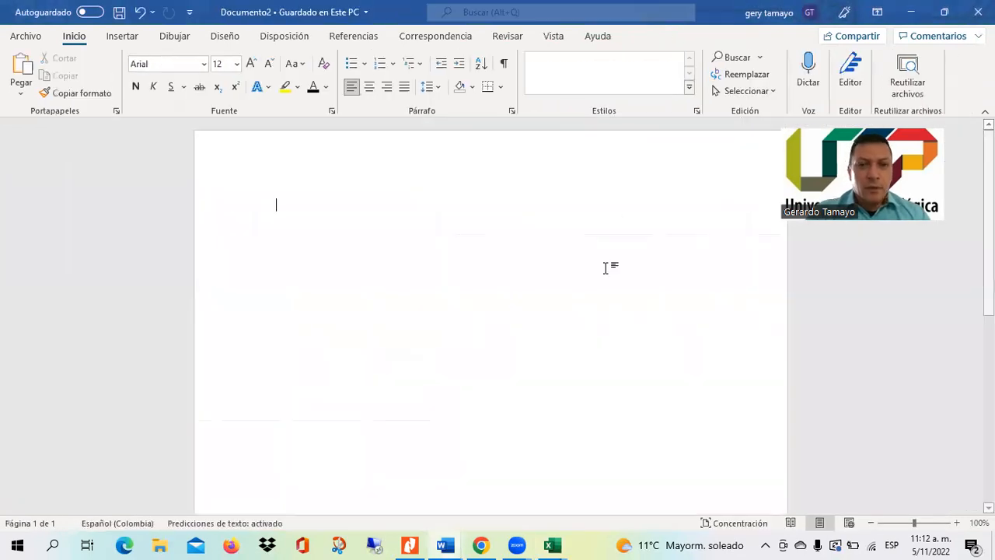
key("alt+Tab")
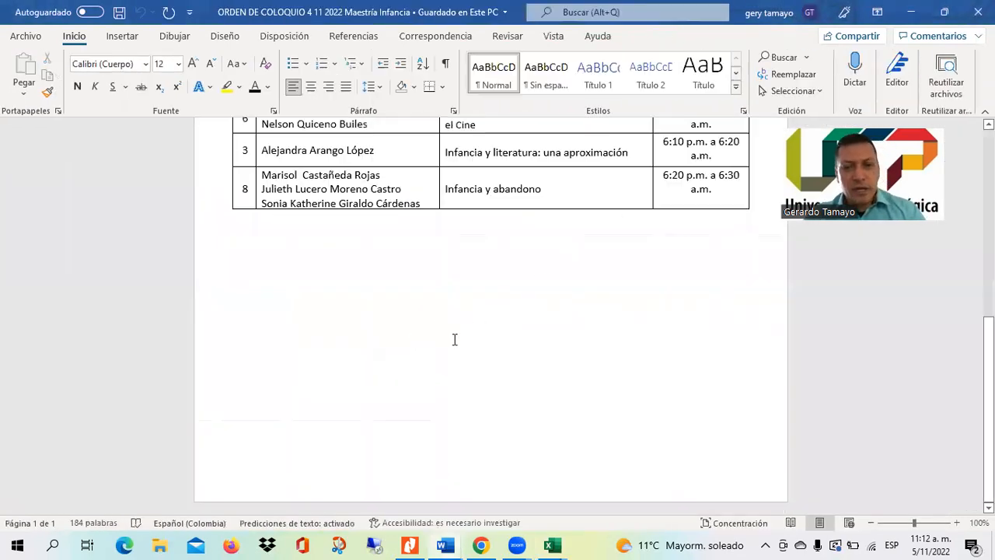
key("alt+Tab")
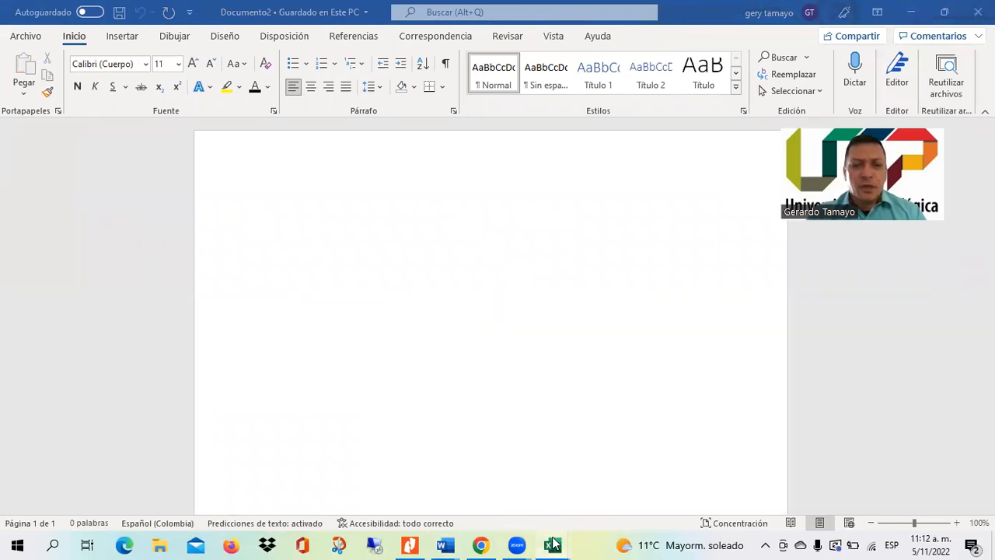
Copy the "Vive solo con el papá" percentage chart from Excel and paste it into the blank Word document.
mouse_move(554, 545)
left_click(894, 486)
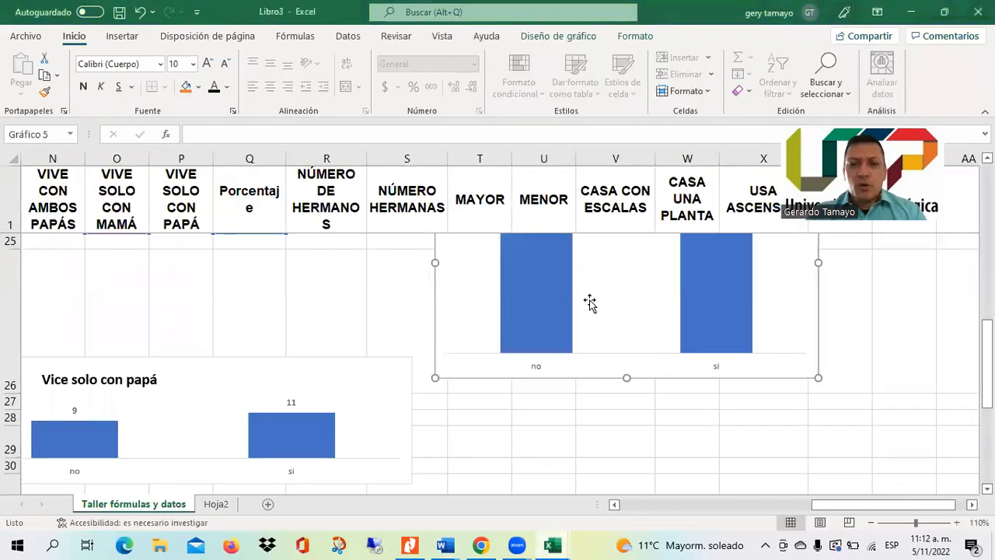
left_click(464, 275)
left_click(447, 376)
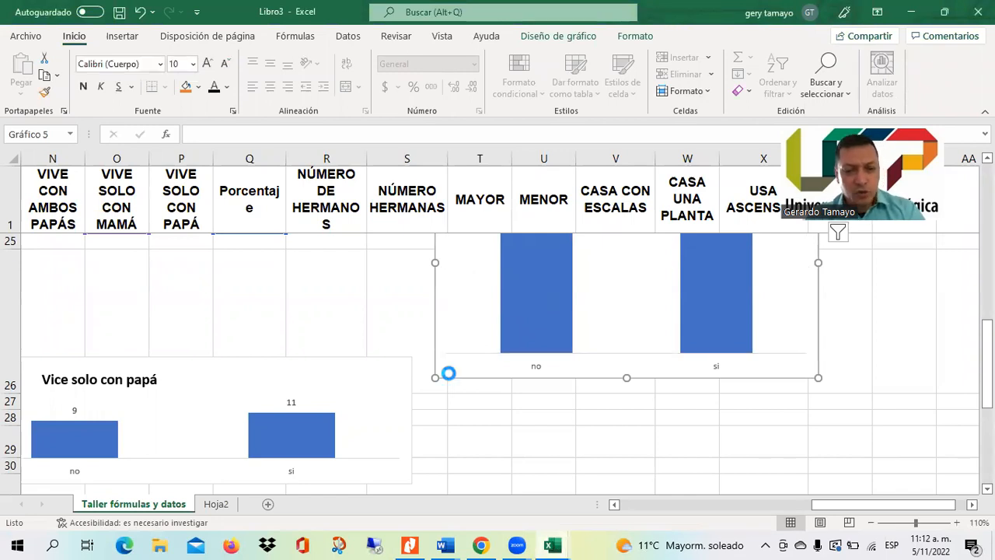
key("alt+Tab")
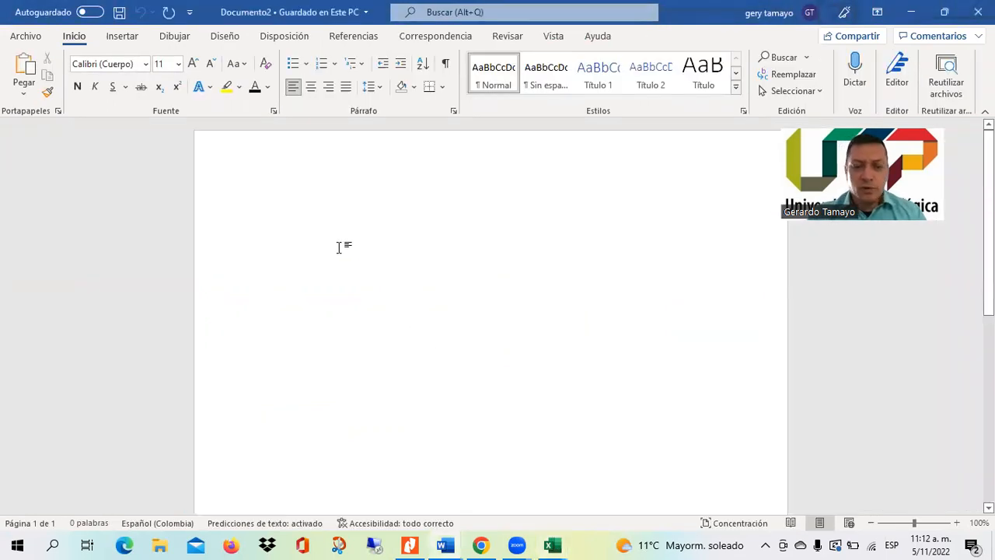
key("ctrl+v")
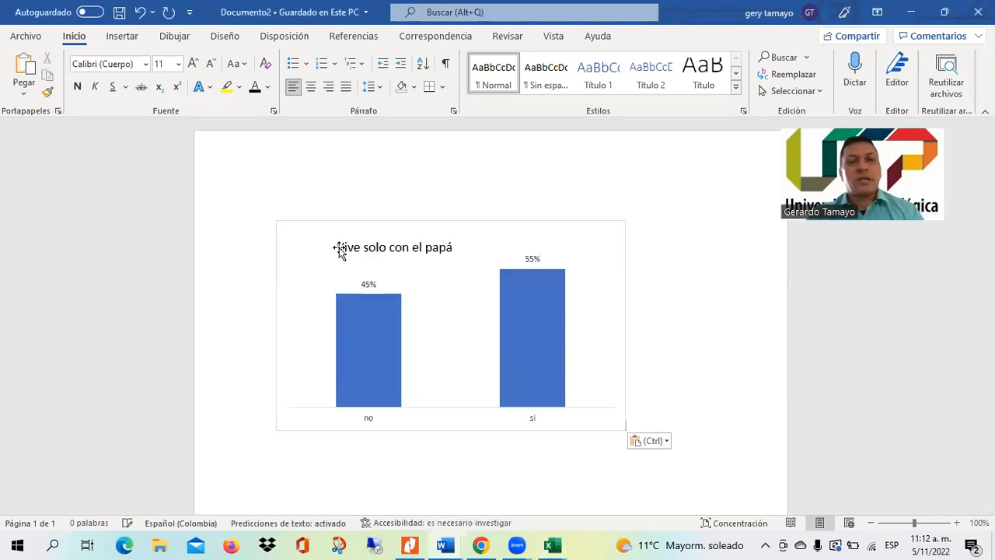
Widen the pasted chart slightly by extending its right edge.
left_click(597, 285)
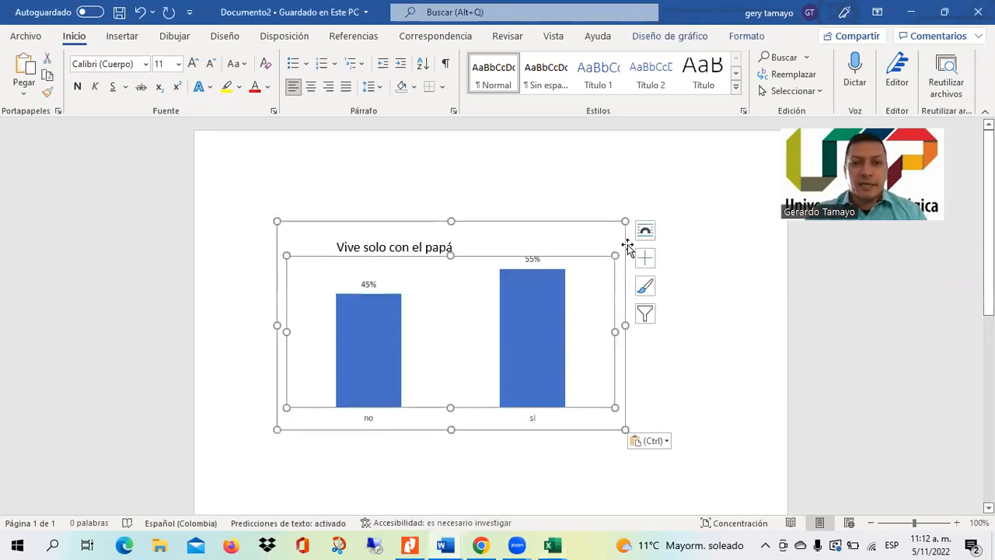
left_click(627, 247)
left_click_drag(626, 325, 645, 326)
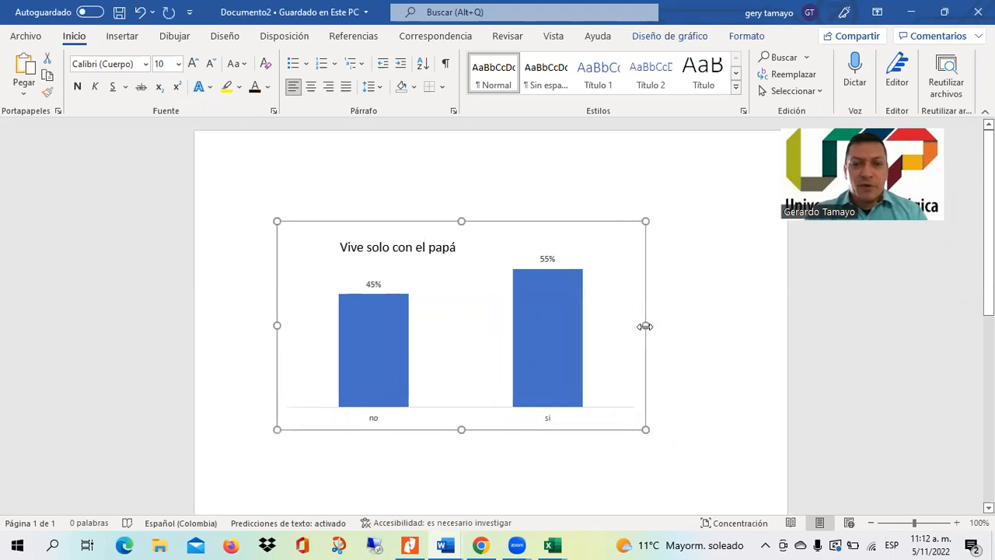
left_click(745, 350)
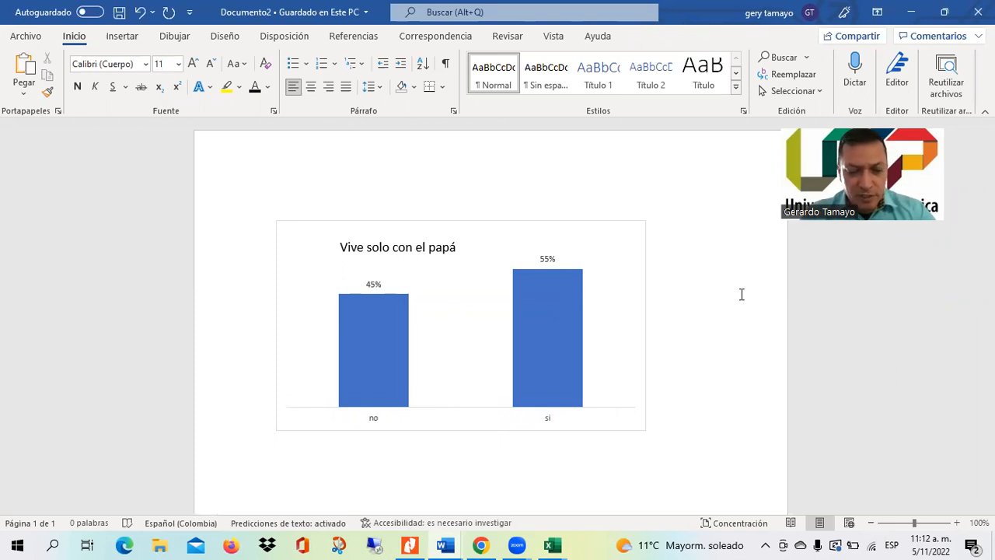
Write below the chart the sentence "La figura 1 indica que los niños de grado 3º viven solo con el papá en un".
type("LA fug")
key("BackSpace")
key("BackSpace")
key("BackSpace")
key("BackSpace")
key("BackSpace")
type("a figura 1 indica que los niños de grado 3º viven solo")
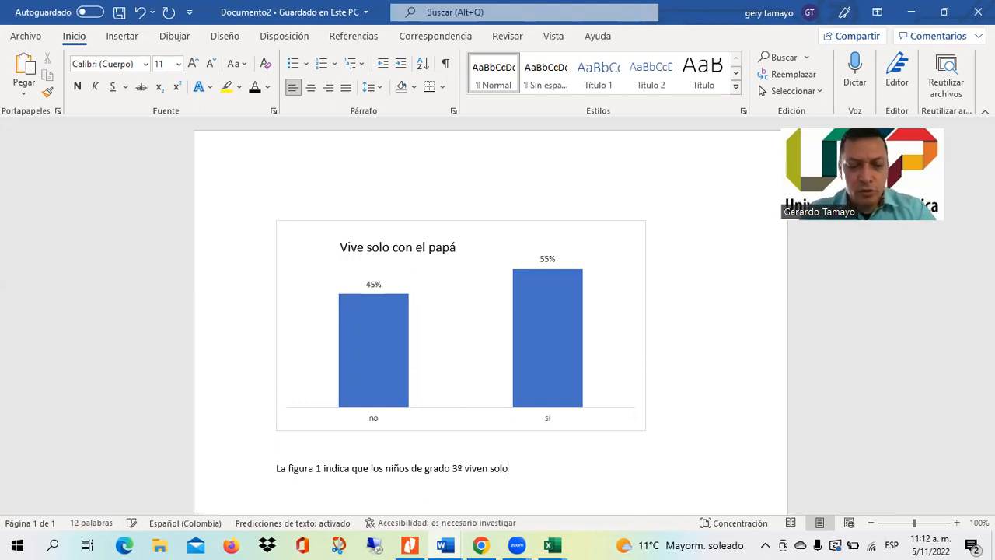
type(" con el pa")
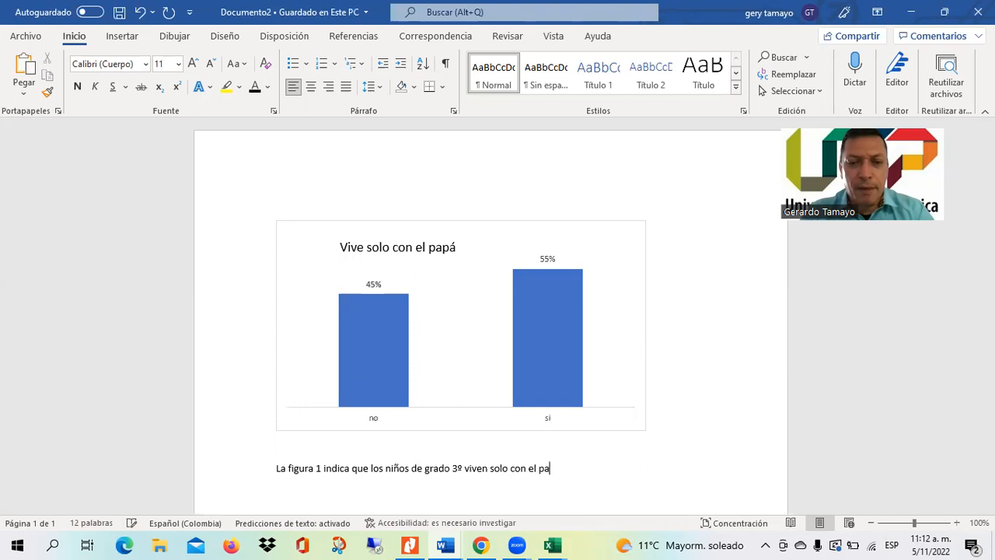
type("pá en un")
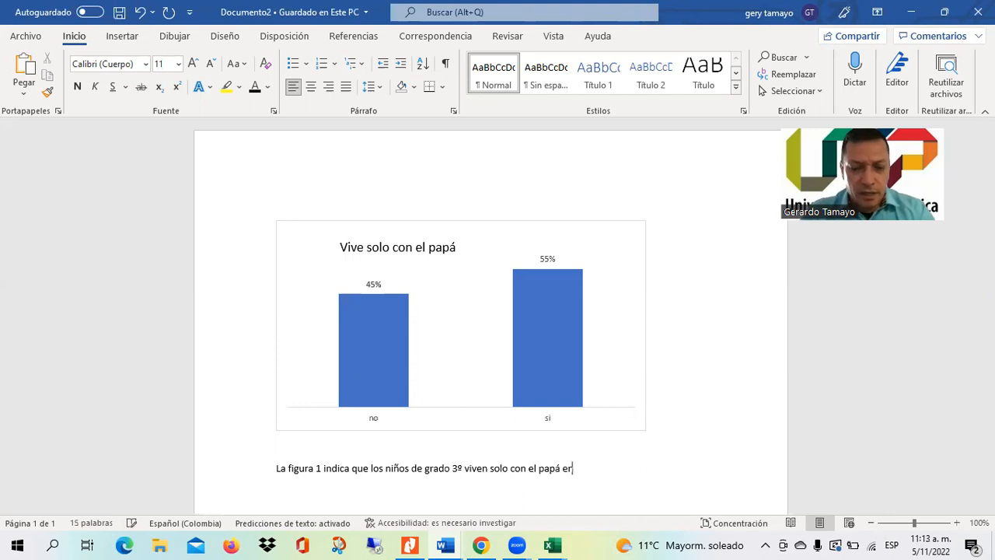
Trim the unfinished ending after "papá" and insert "un 55%" before "solo" in the sentence.
key("BackSpace")
key("BackSpace")
key("BackSpace")
key("BackSpace")
key("BackSpace")
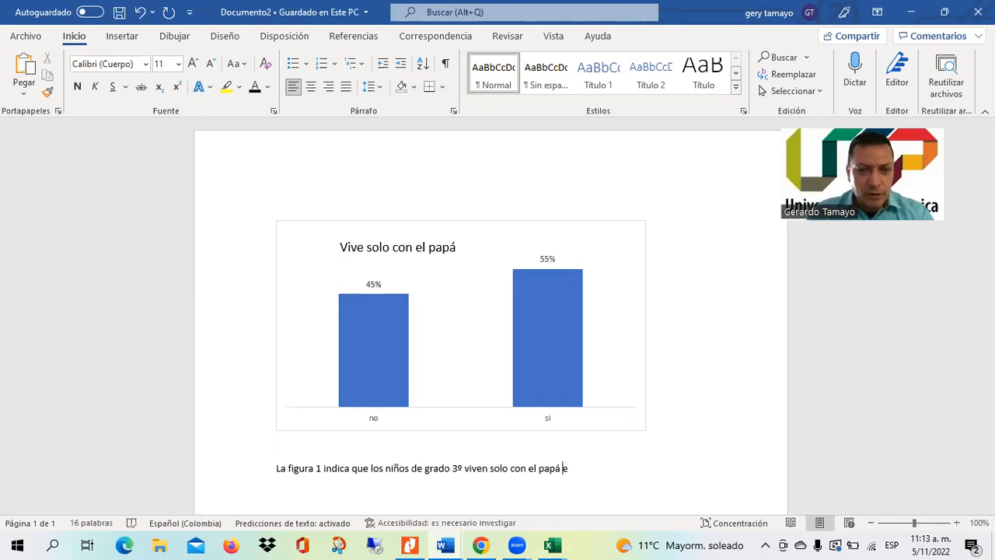
left_click(490, 468)
type("un ")
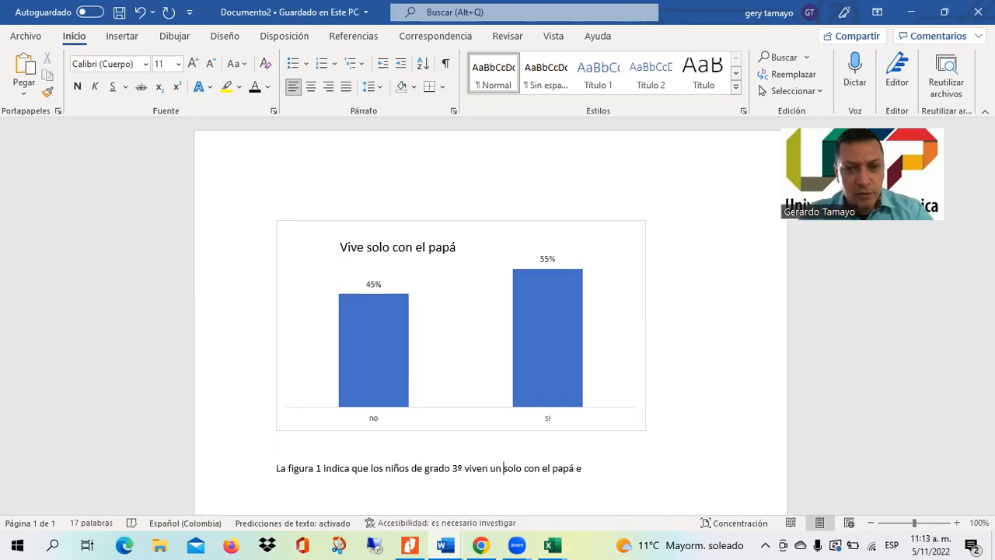
type("55")
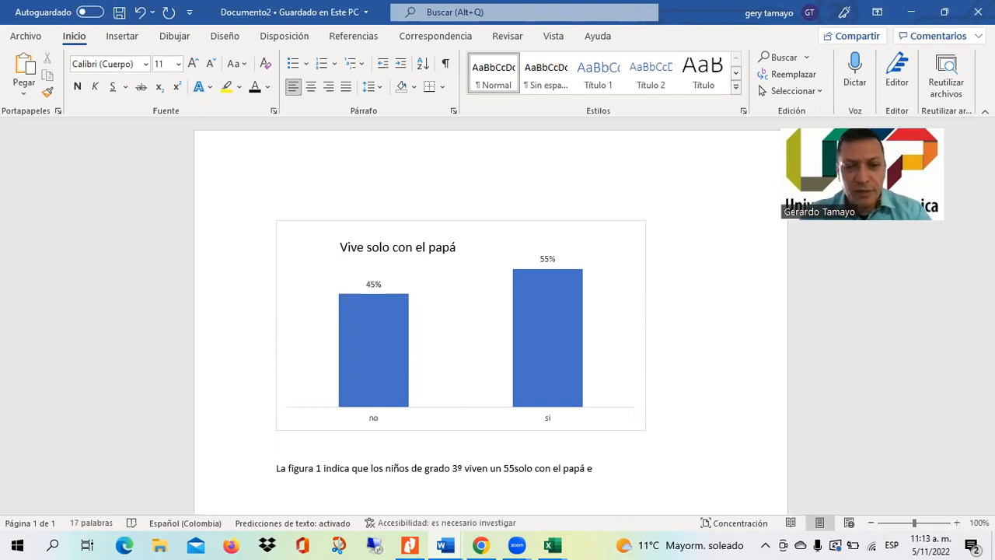
type("%")
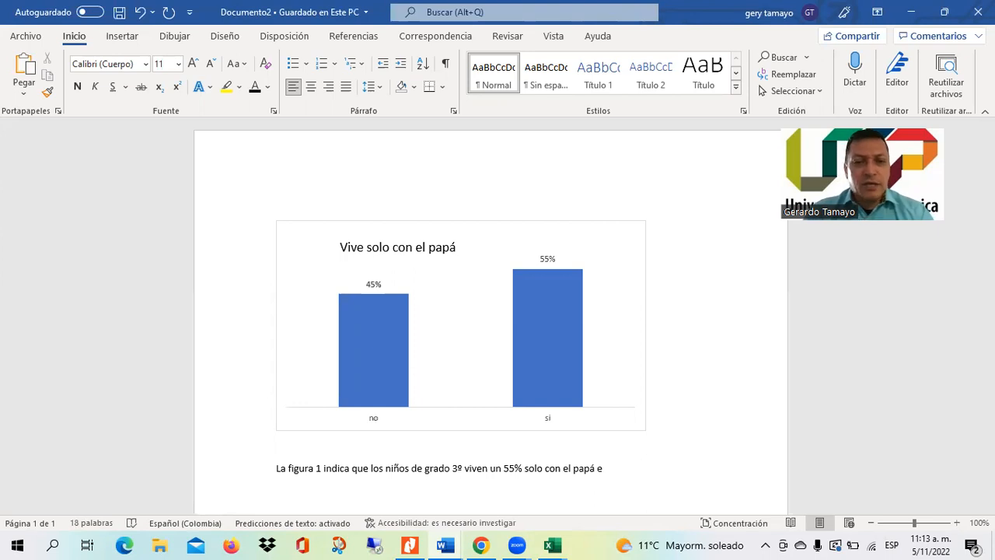
Complete the sentence after "papá" with "mientras que un 45% no." and remove the stray "e" at its end.
scroll(741, 272, "up", 4, "ctrl")
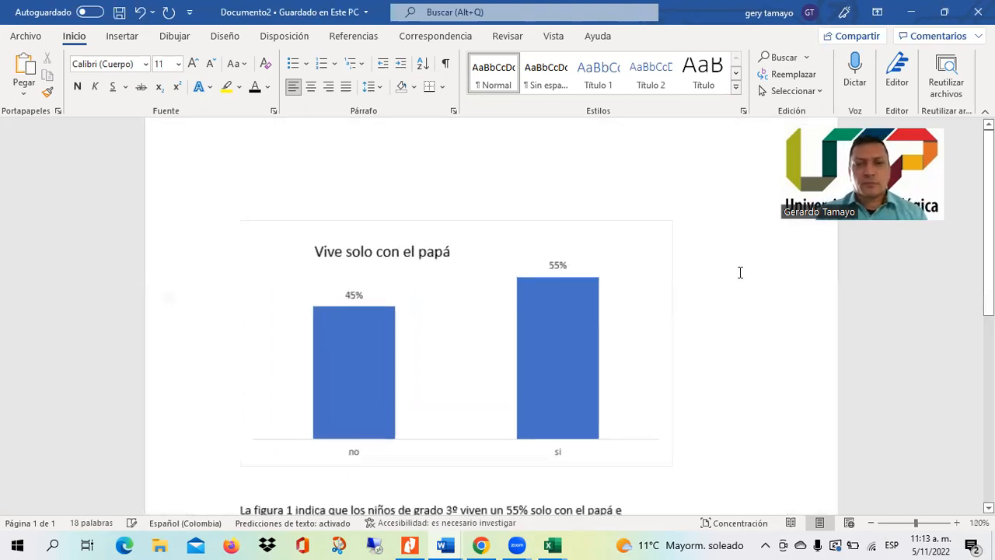
scroll(498, 311, "down", 4)
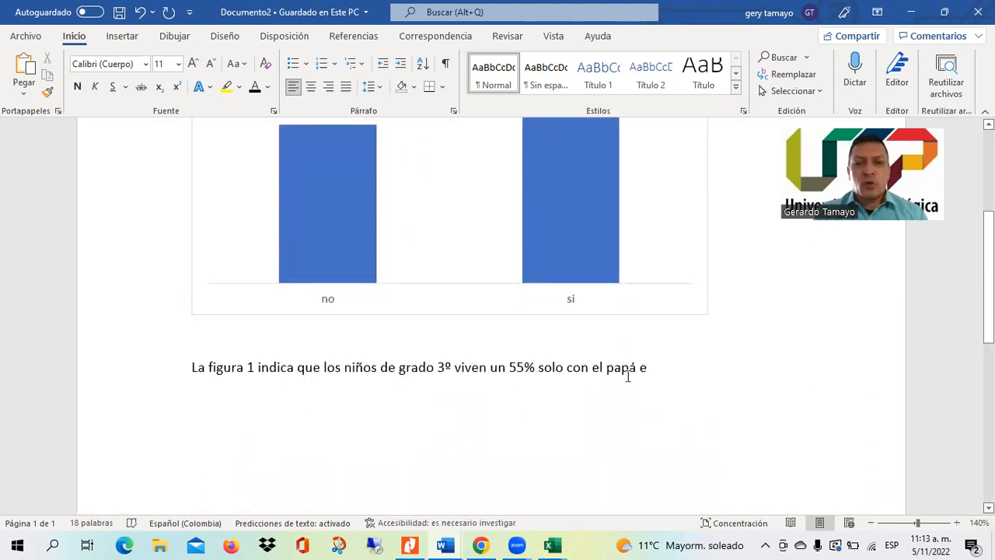
type("mk")
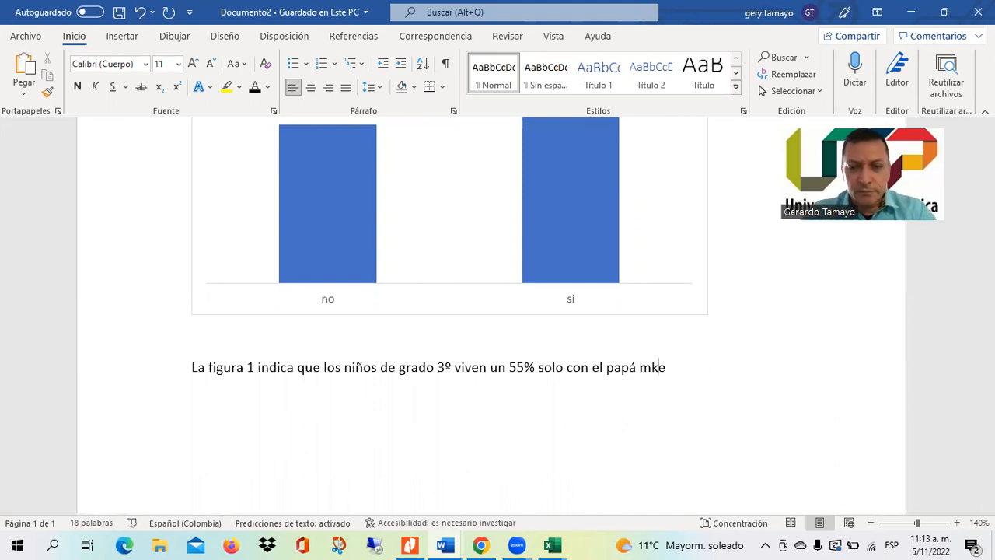
key("BackSpace")
type("ientras que ")
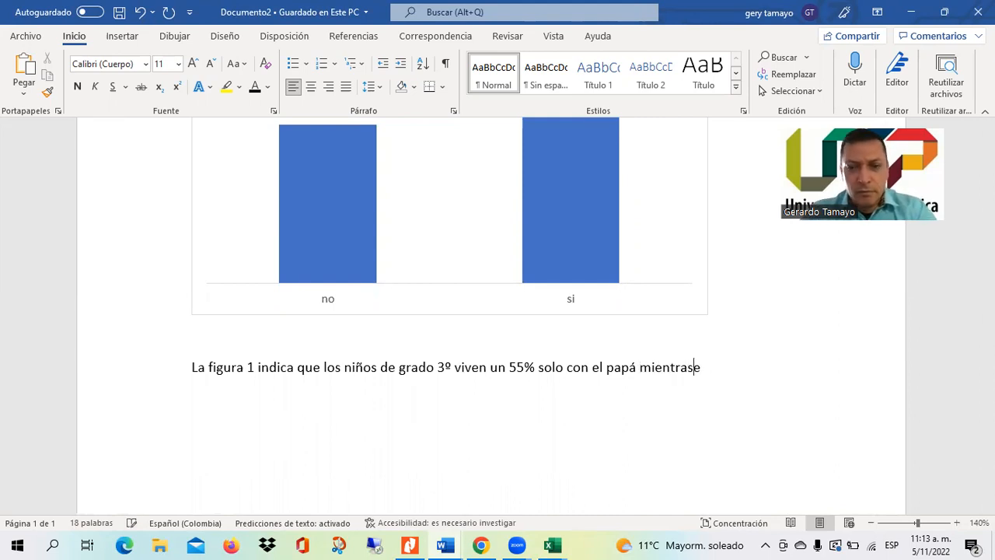
type("un 45 e")
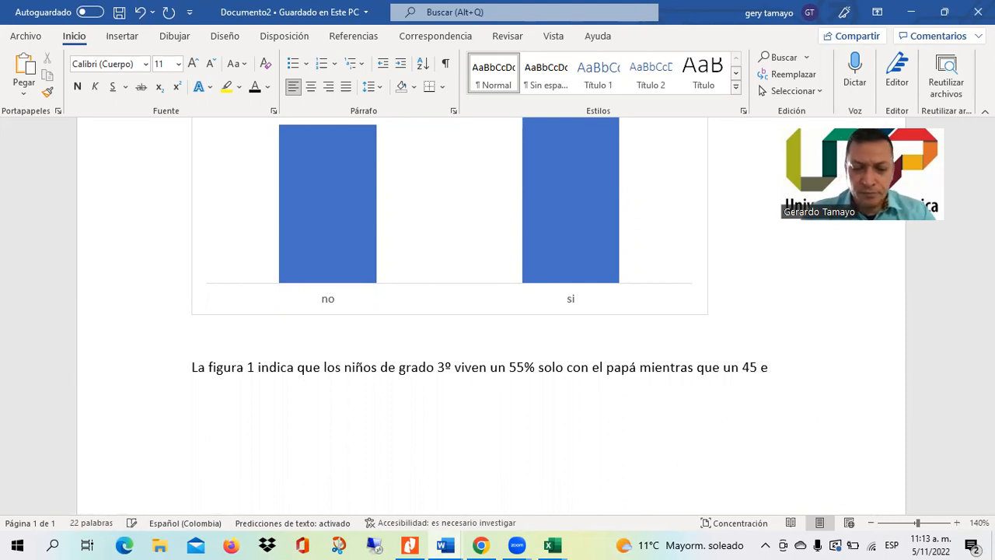
key("BackSpace")
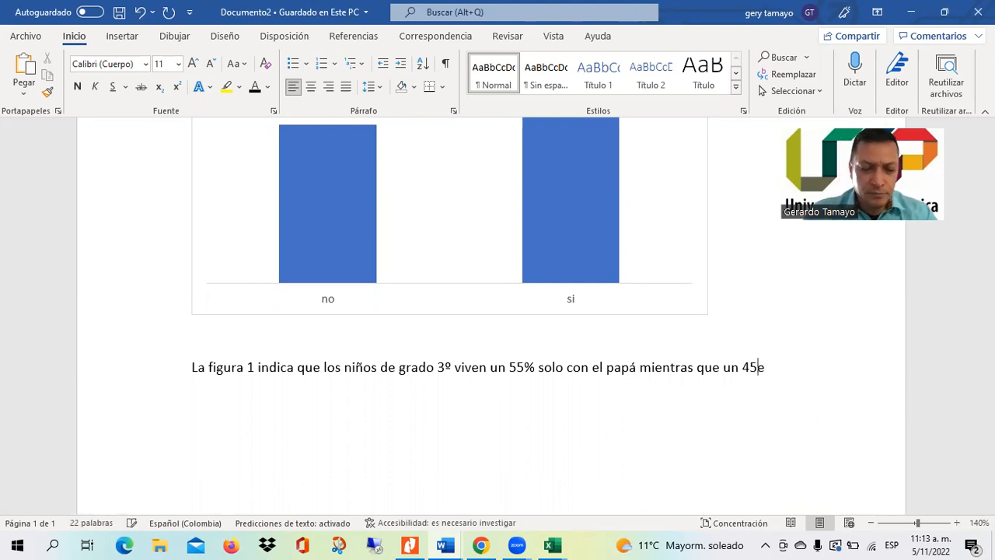
type("% no")
key("Delete")
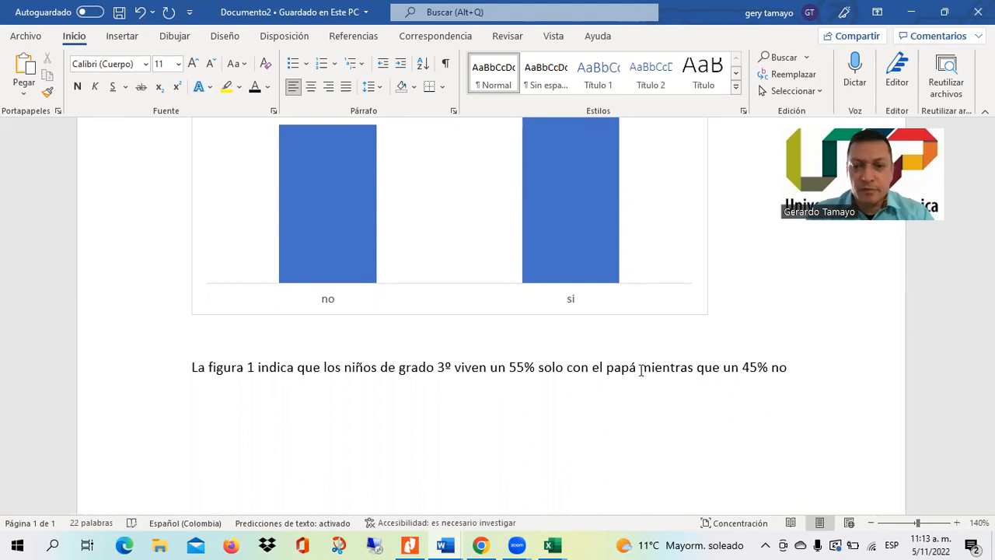
type(".")
key("Return")
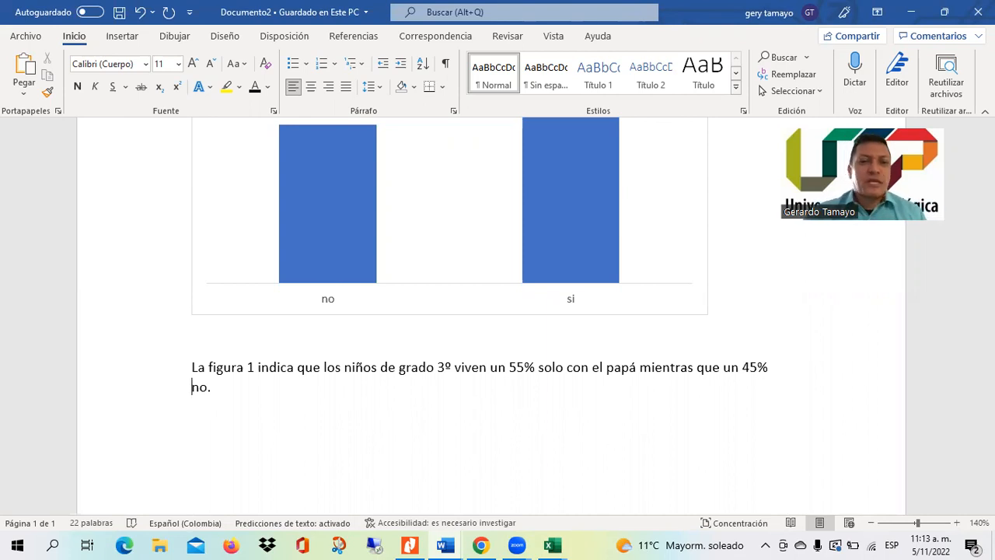
scroll(466, 311, "up", 3)
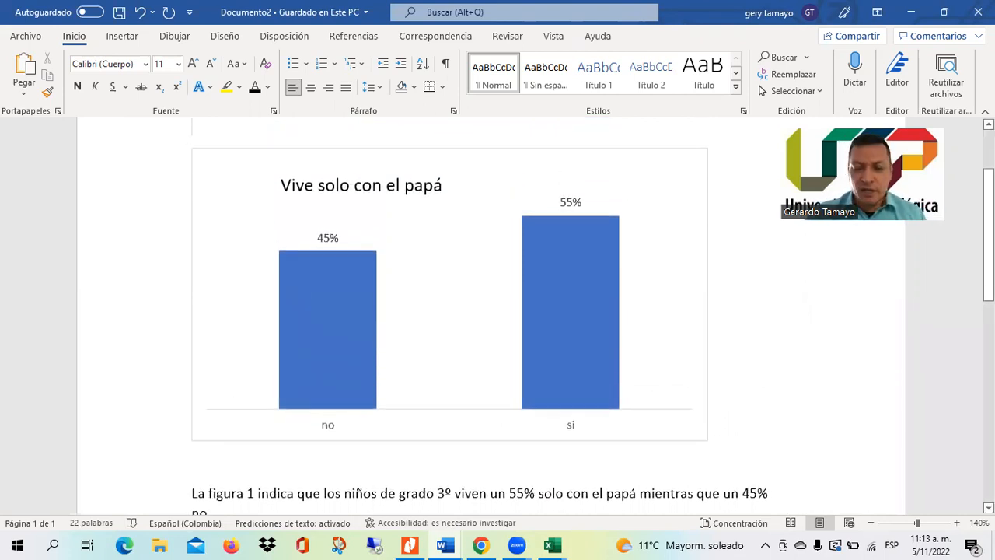
scroll(489, 311, "up", 1)
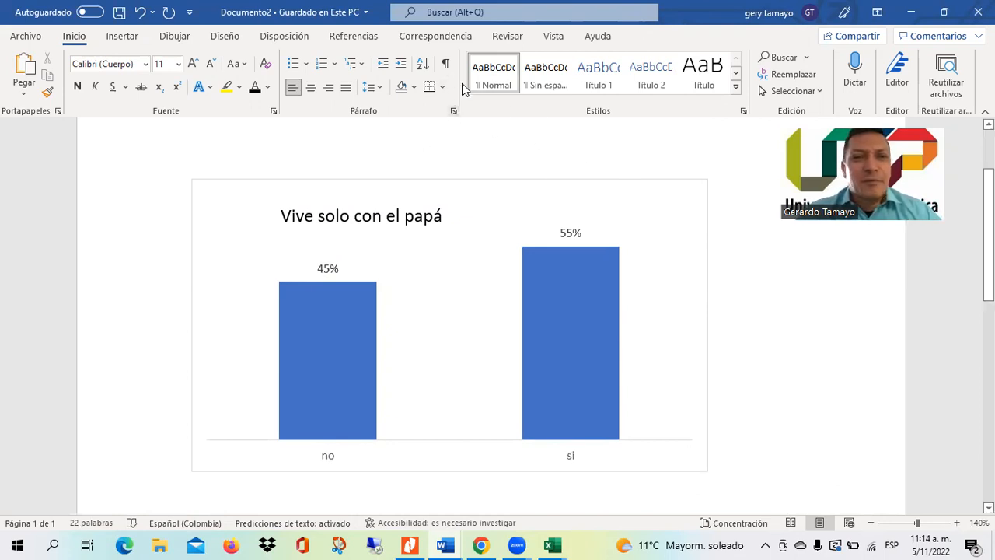
left_click(357, 40)
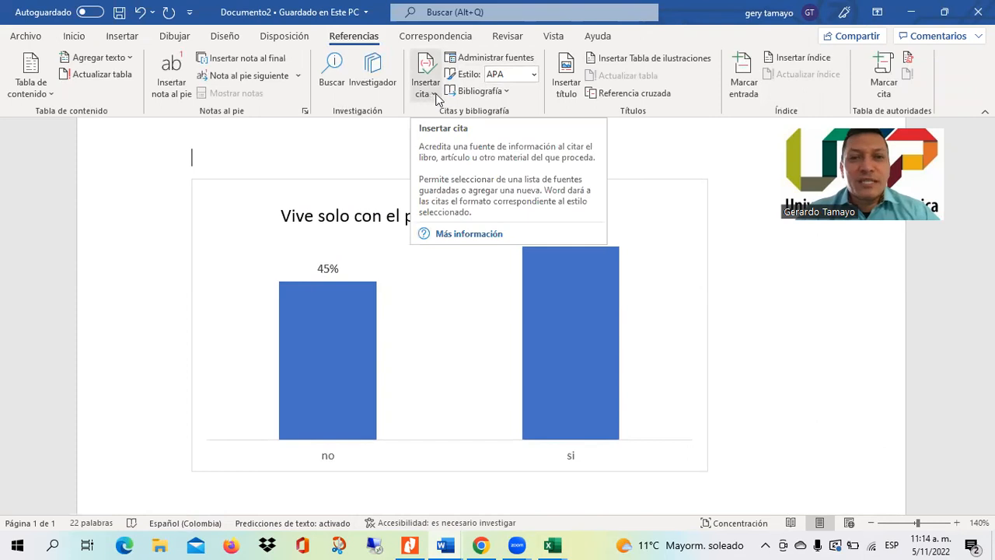
left_click(570, 90)
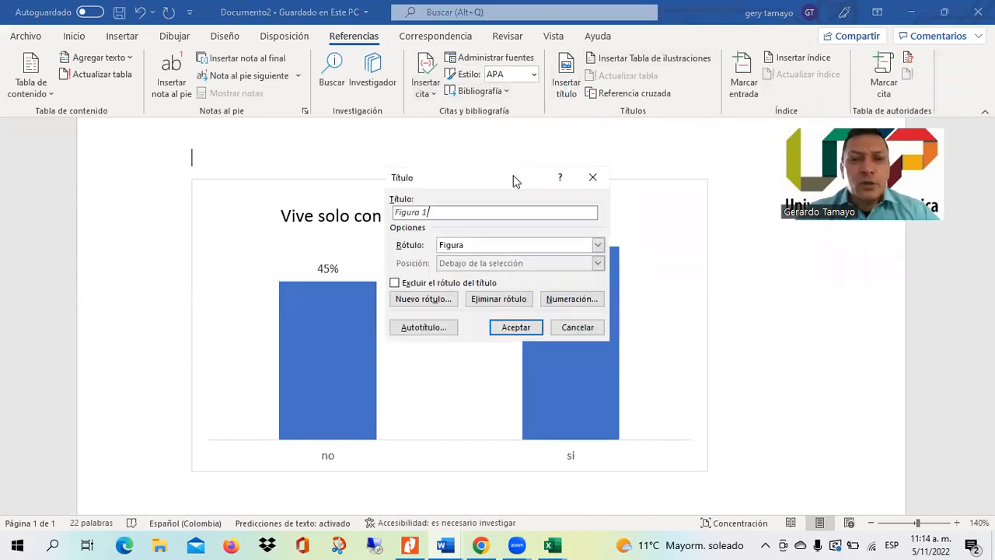
left_click(598, 245)
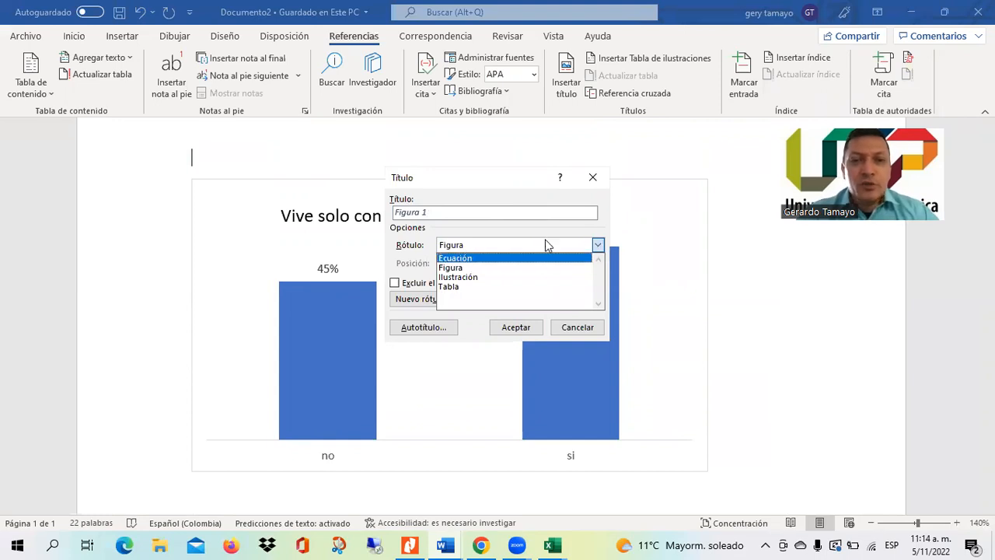
left_click(576, 327)
Insert above the chart the caption "Figura 1 NIños y niñas viven solo con el papá. Pereira. 2022.".
left_click(566, 82)
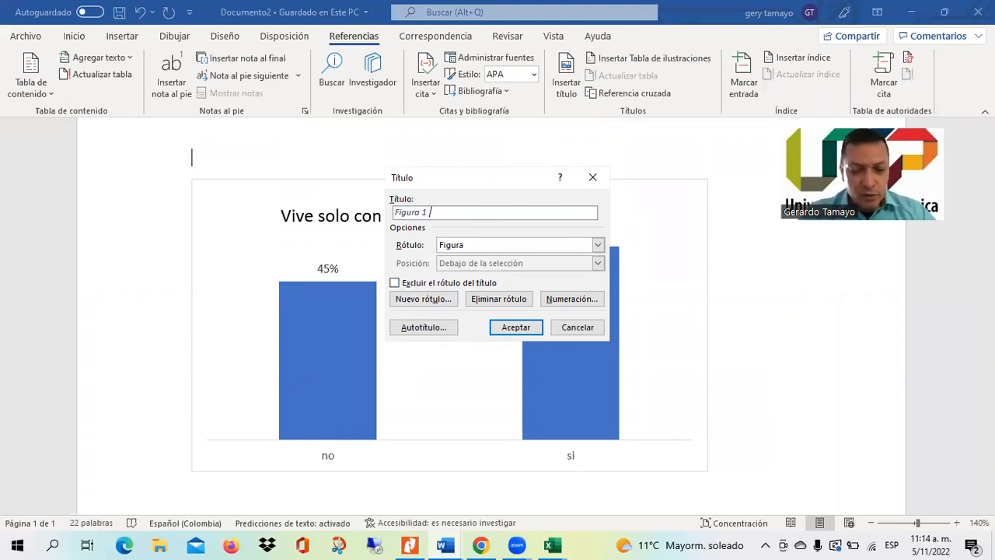
type("Niños")
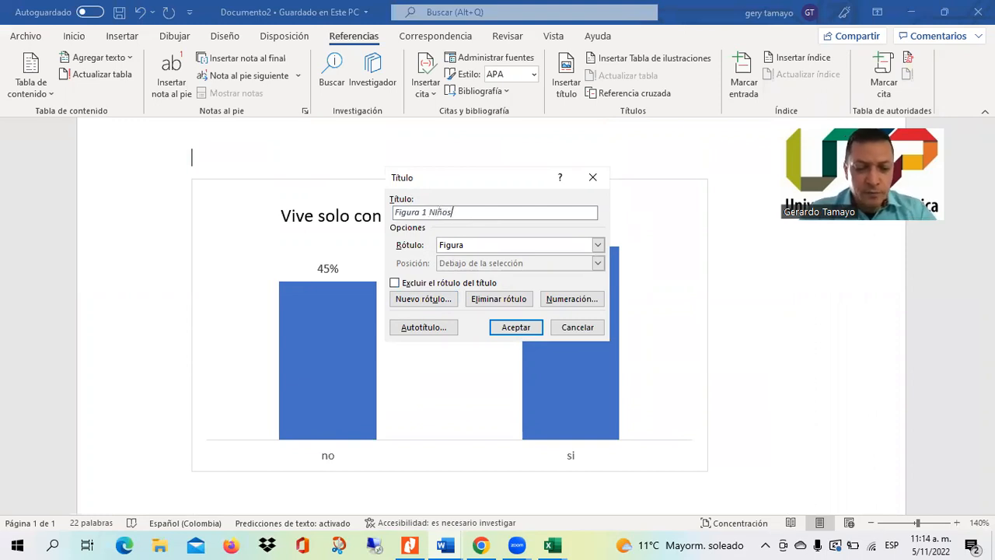
type(" y niñas vi")
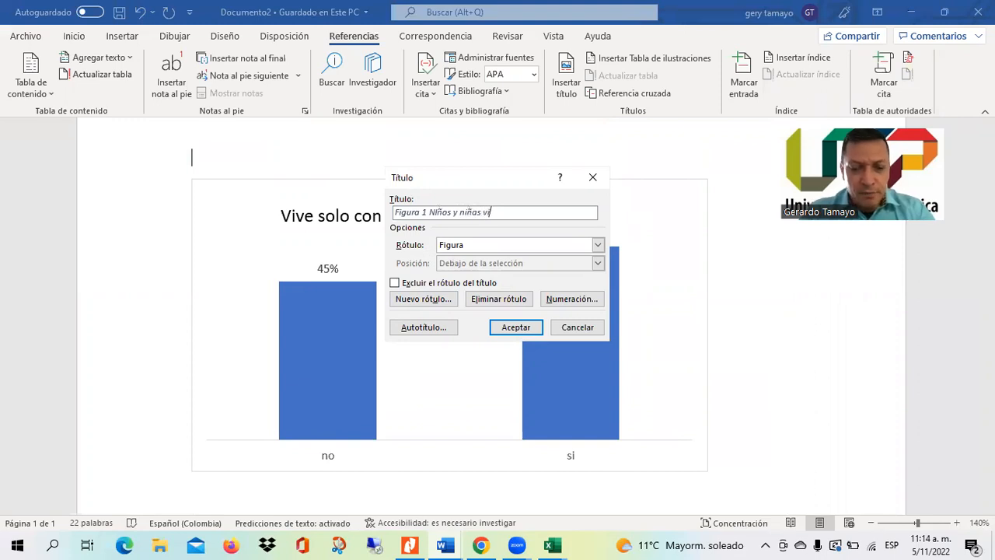
type("ven solos con")
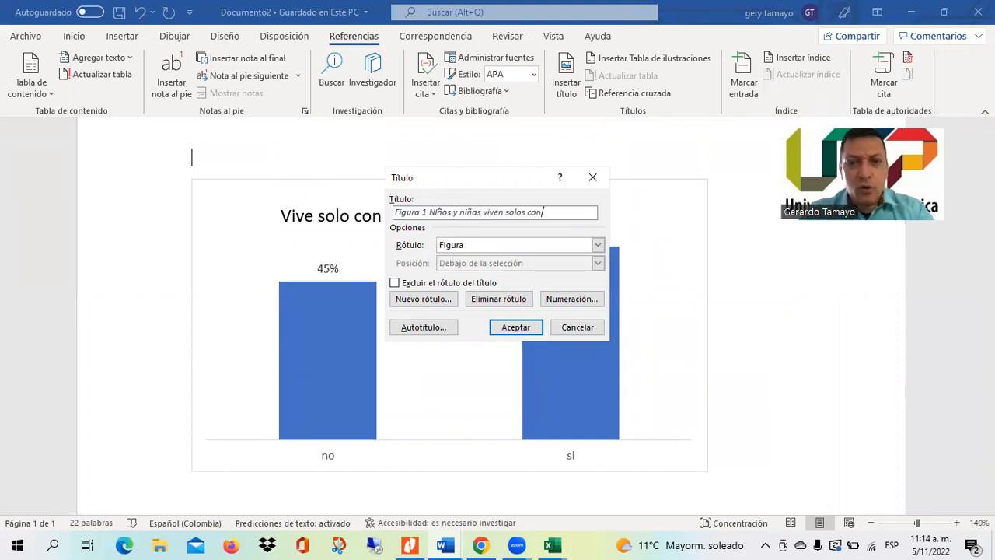
key("BackSpace")
key("BackSpace")
key("BackSpace")
key("BackSpace")
key("BackSpace")
type("con el pa")
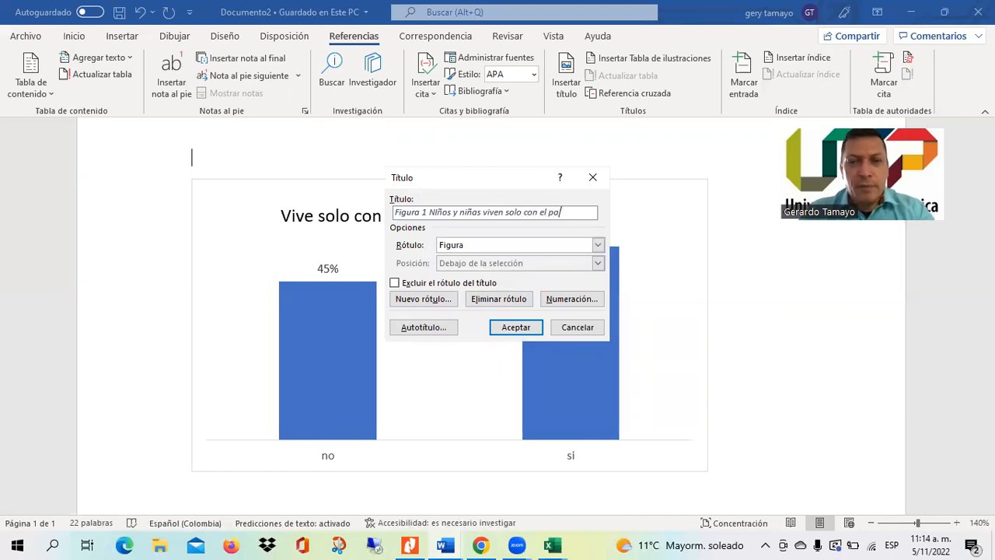
type("pá.")
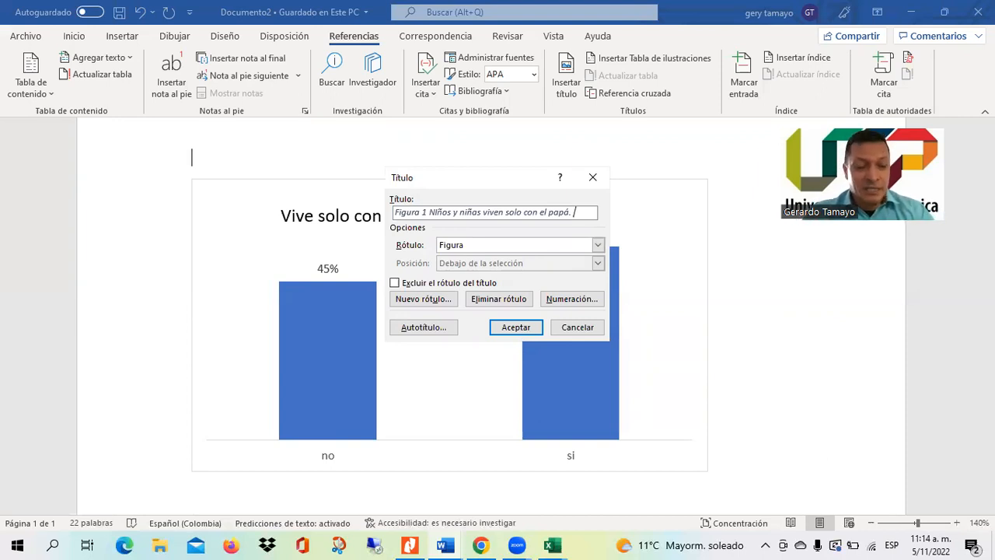
type("Pereira. 2022022")
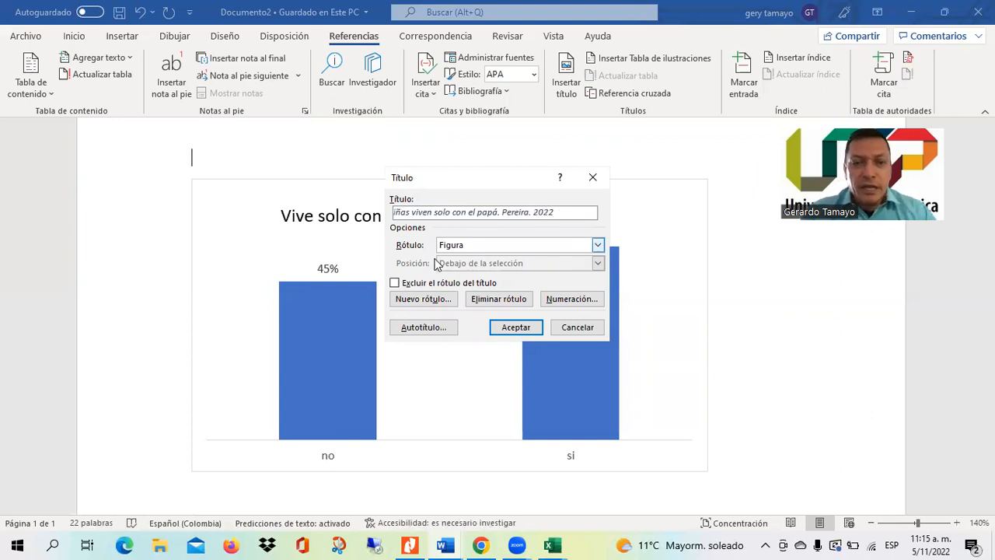
left_click(527, 326)
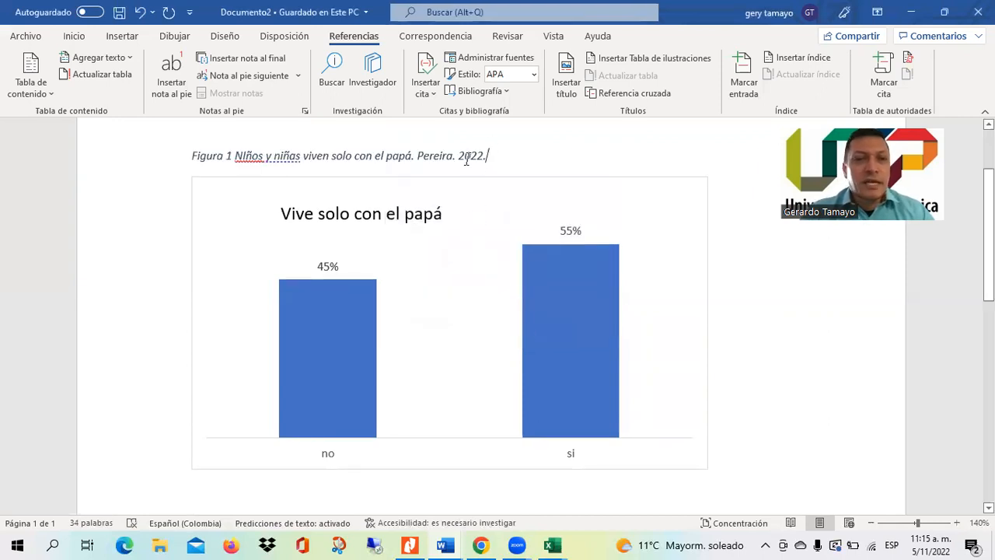
Format the whole Figura 1 caption in Times New Roman, size 12, bold.
left_click_drag(195, 153, 496, 155)
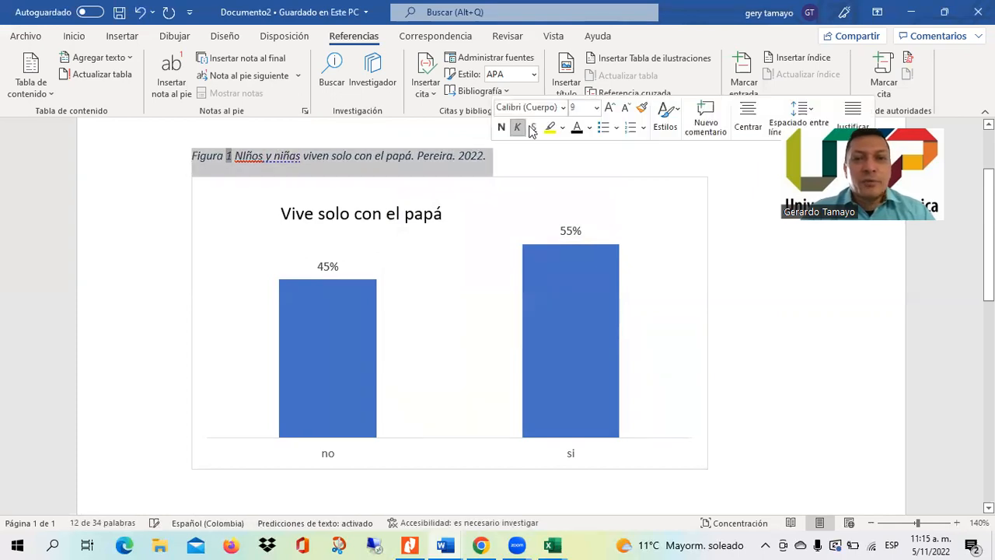
left_click(563, 107)
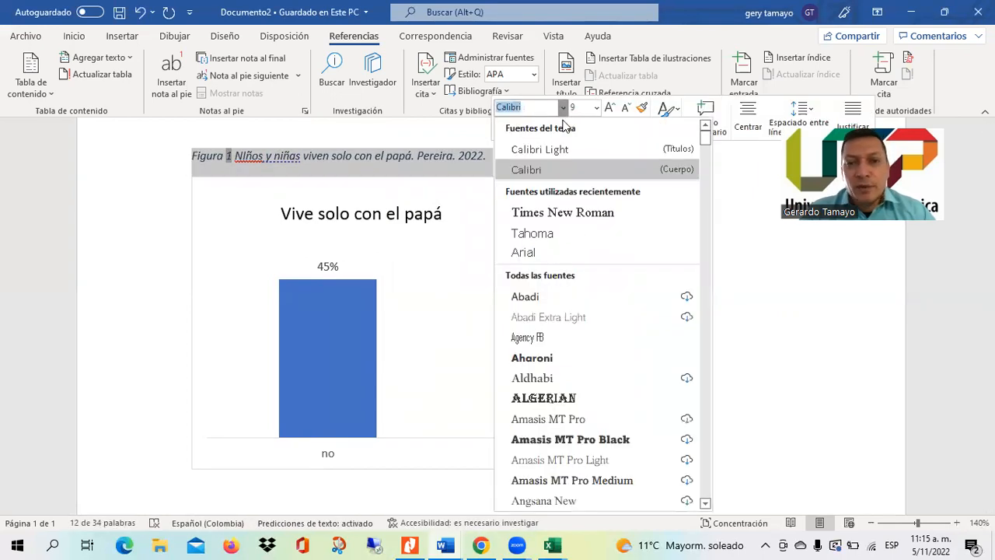
left_click(555, 208)
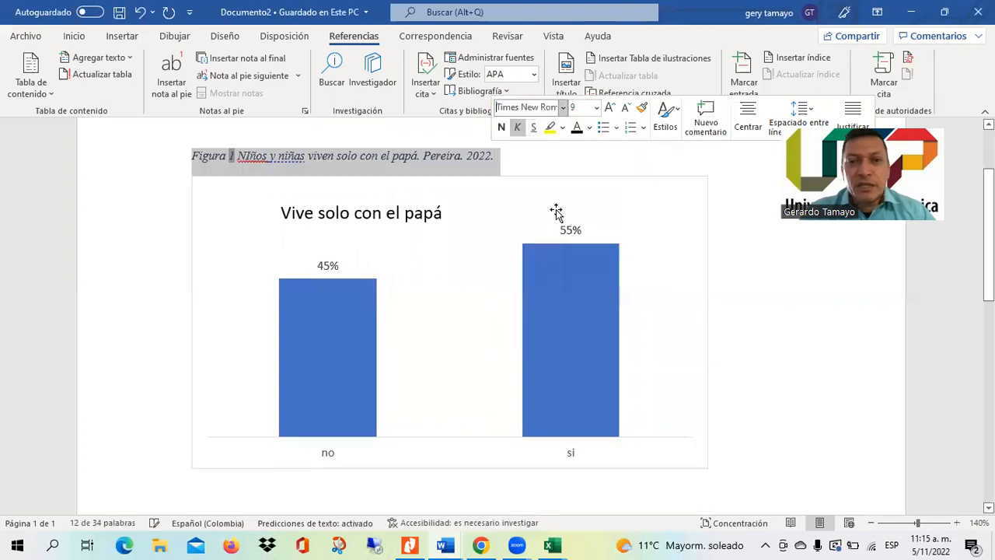
left_click(599, 107)
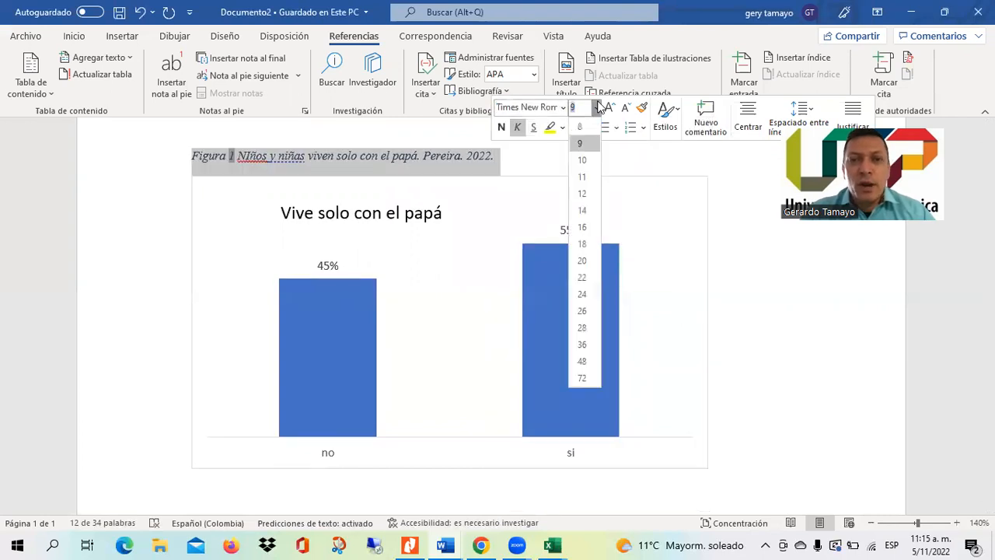
left_click(583, 191)
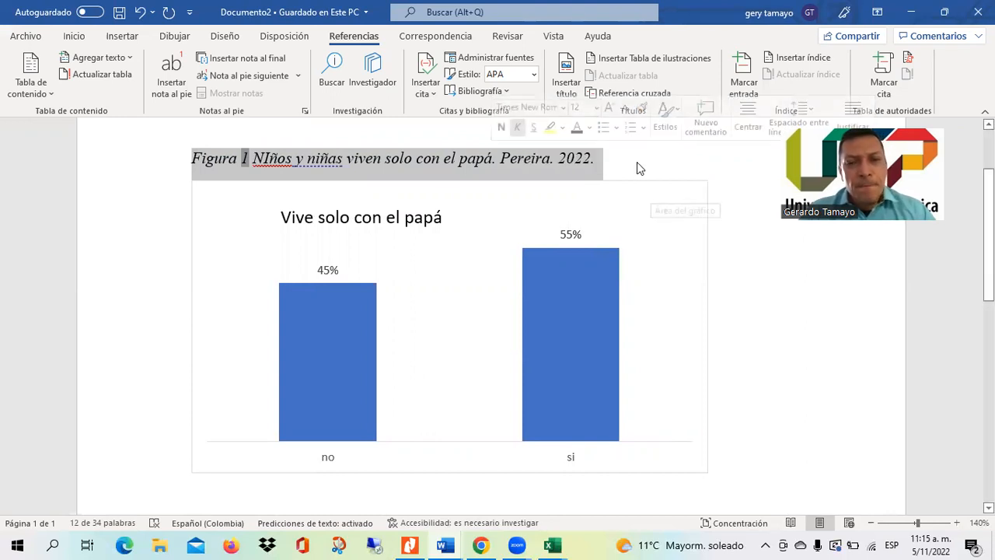
left_click(502, 128)
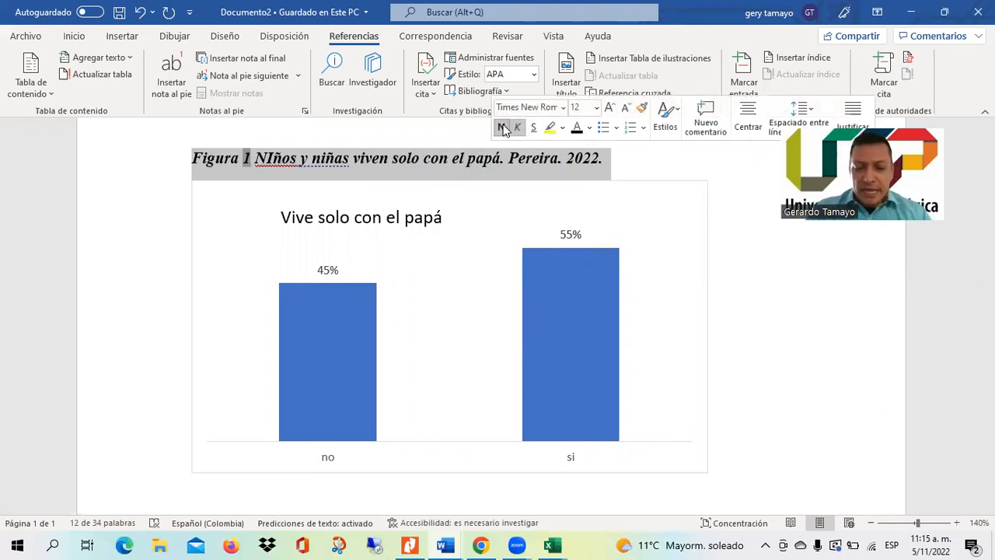
key("Left")
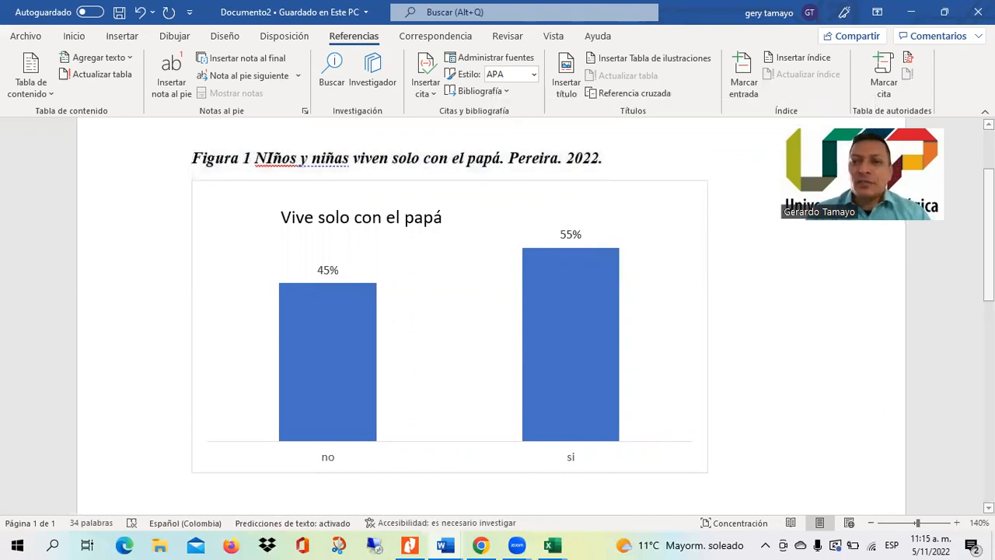
Add several blank lines above the Figura 1 caption at the start of the document.
scroll(492, 316, "up", 3)
left_click(256, 229)
key("Return")
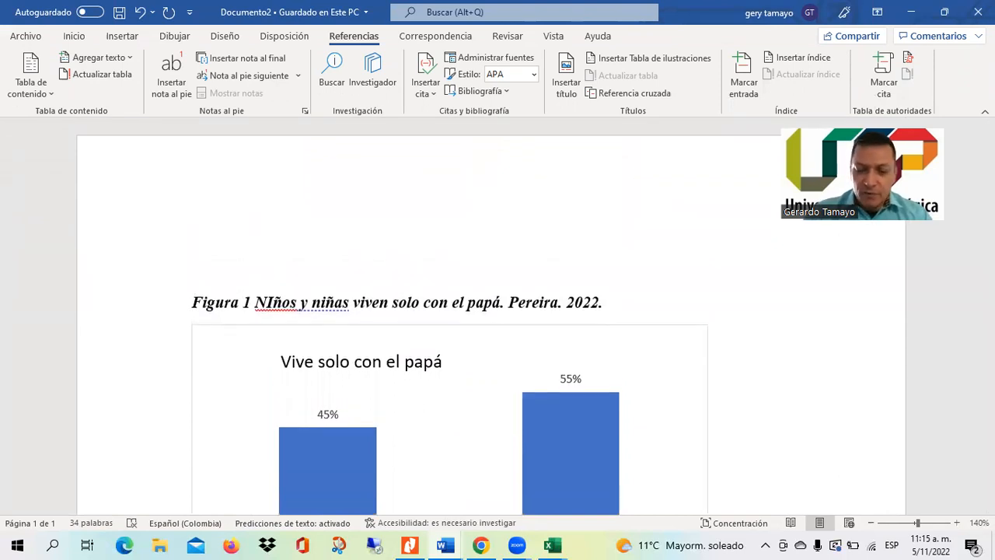
key("Return")
key("Return")
key("Return")
Insert a table of figures for the Figura label on the empty first line, keeping the default format and page numbers.
key("Up")
key("Up")
key("Up")
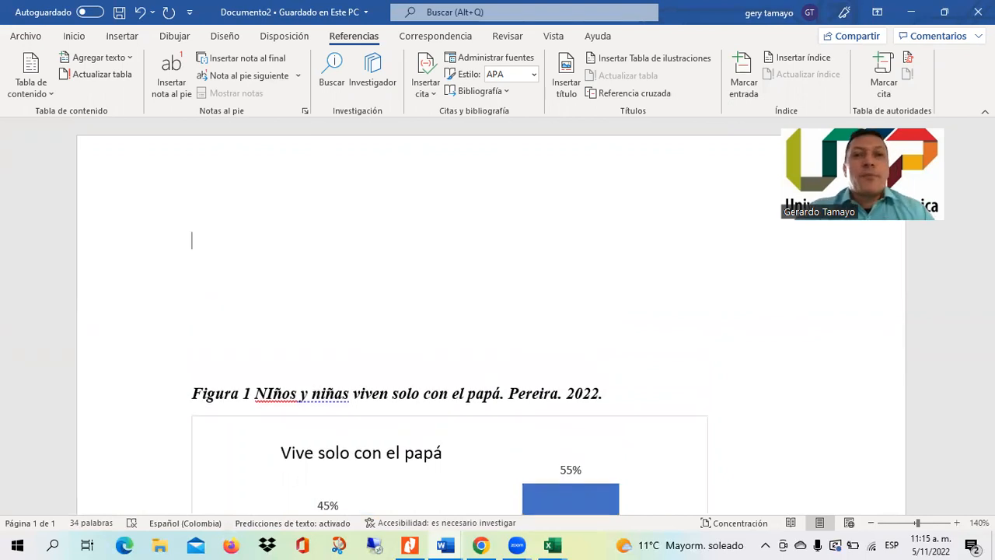
left_click(623, 57)
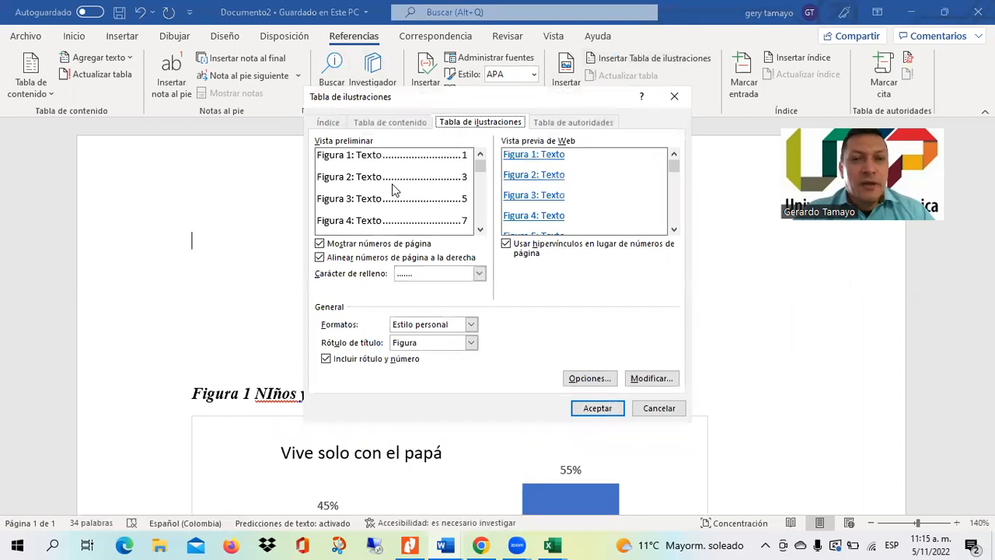
left_click(596, 406)
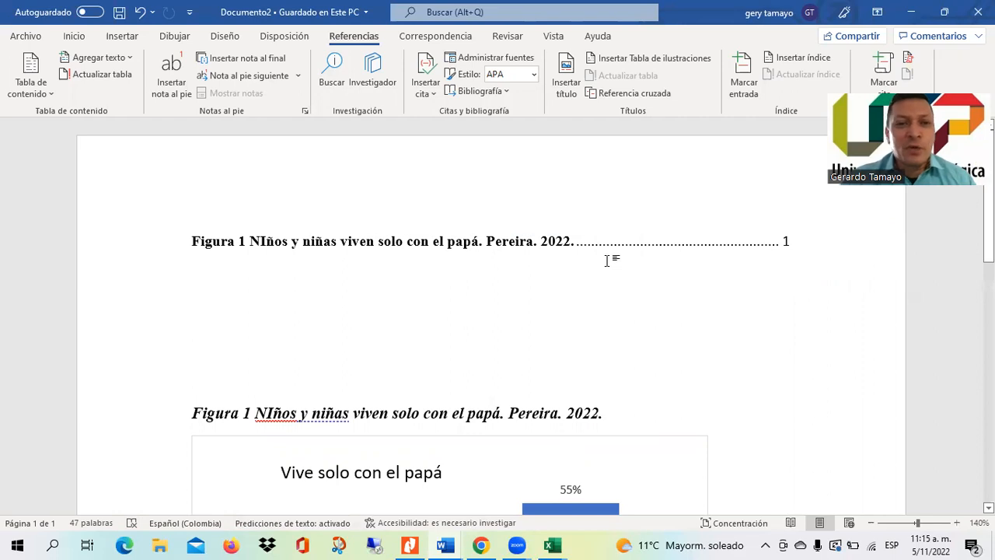
Place the text cursor on the empty line below the chart's interpretation paragraph.
key("Down")
key("Down")
key("Down")
key("Down")
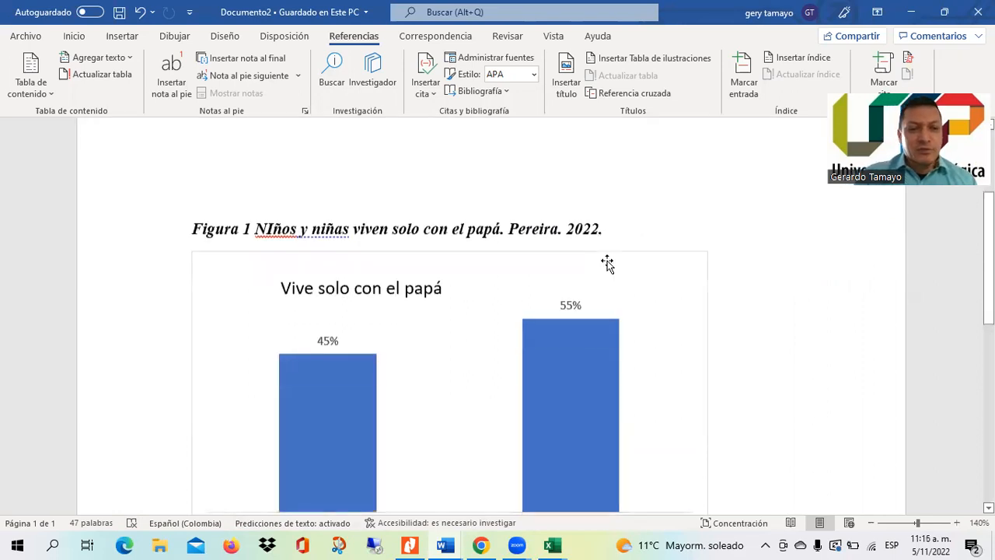
key("Down")
key("Down")
key("Down")
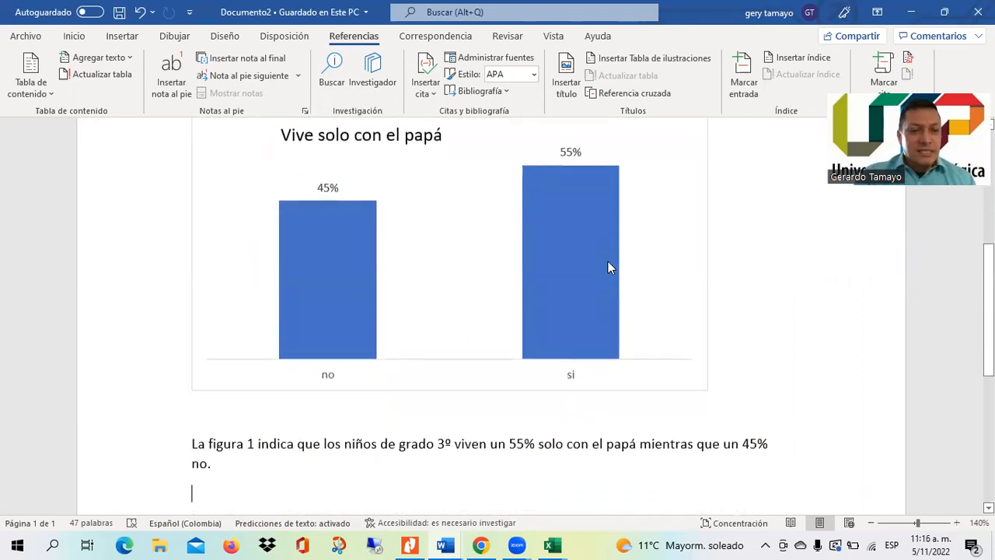